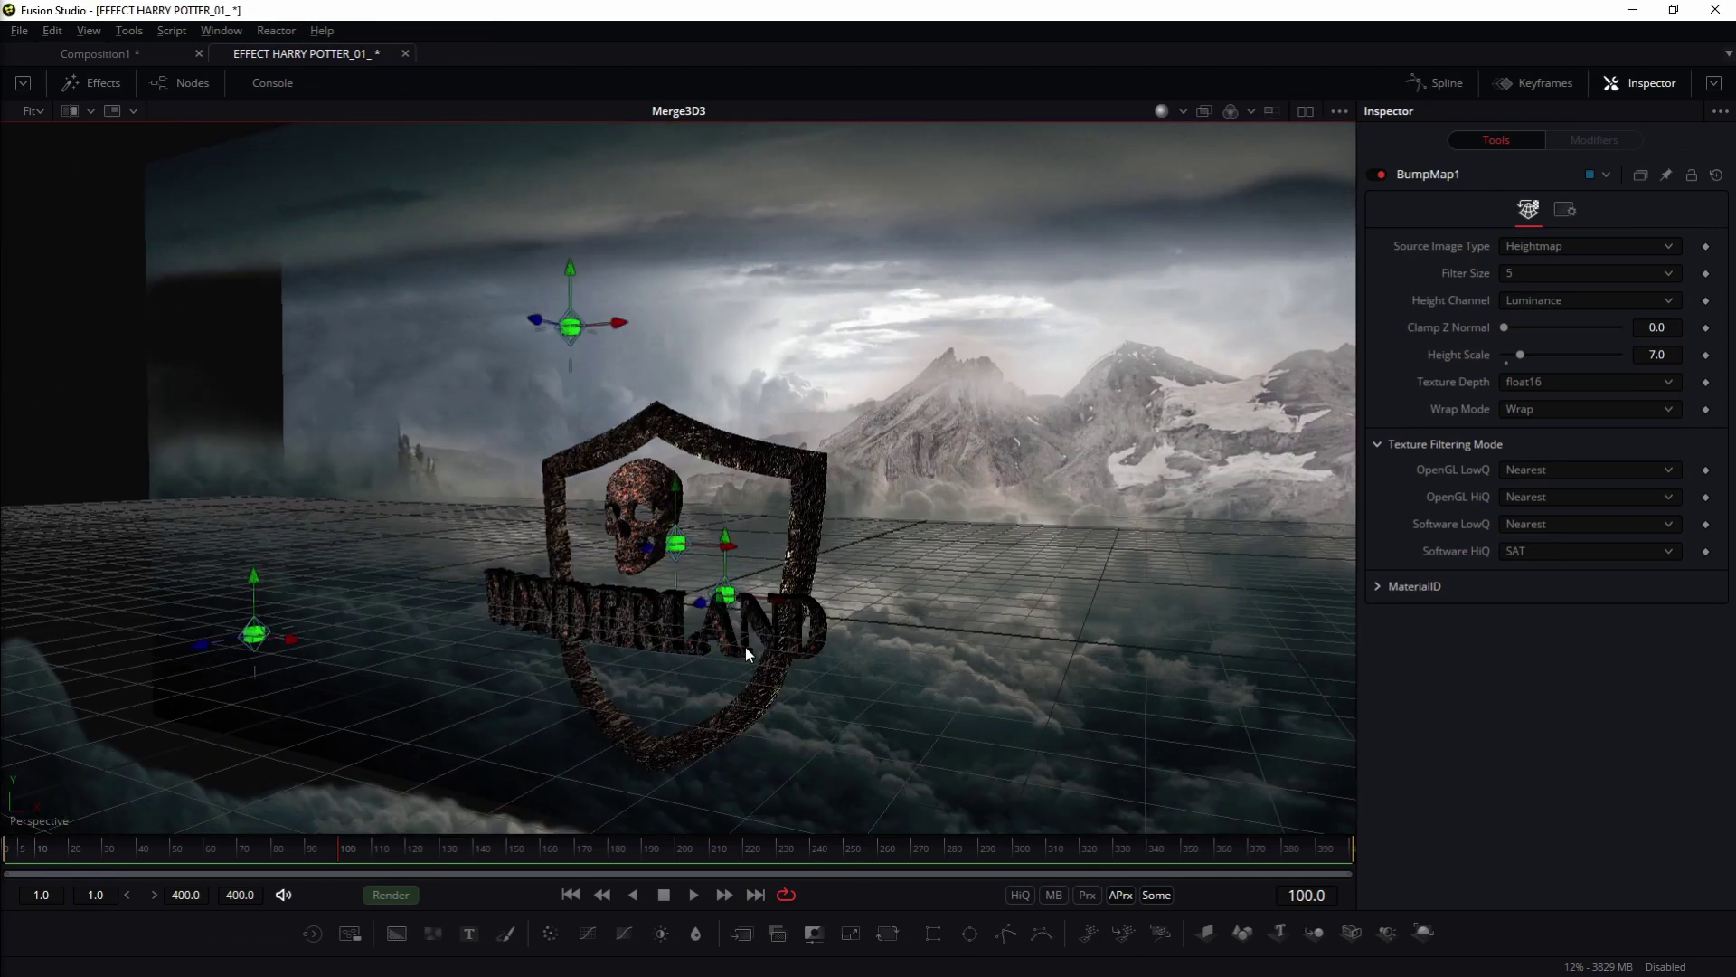
Step: Examine the separate mountain, sky and cloud image planes of the finished 3D scene from several angles
drag(745, 647, 728, 425)
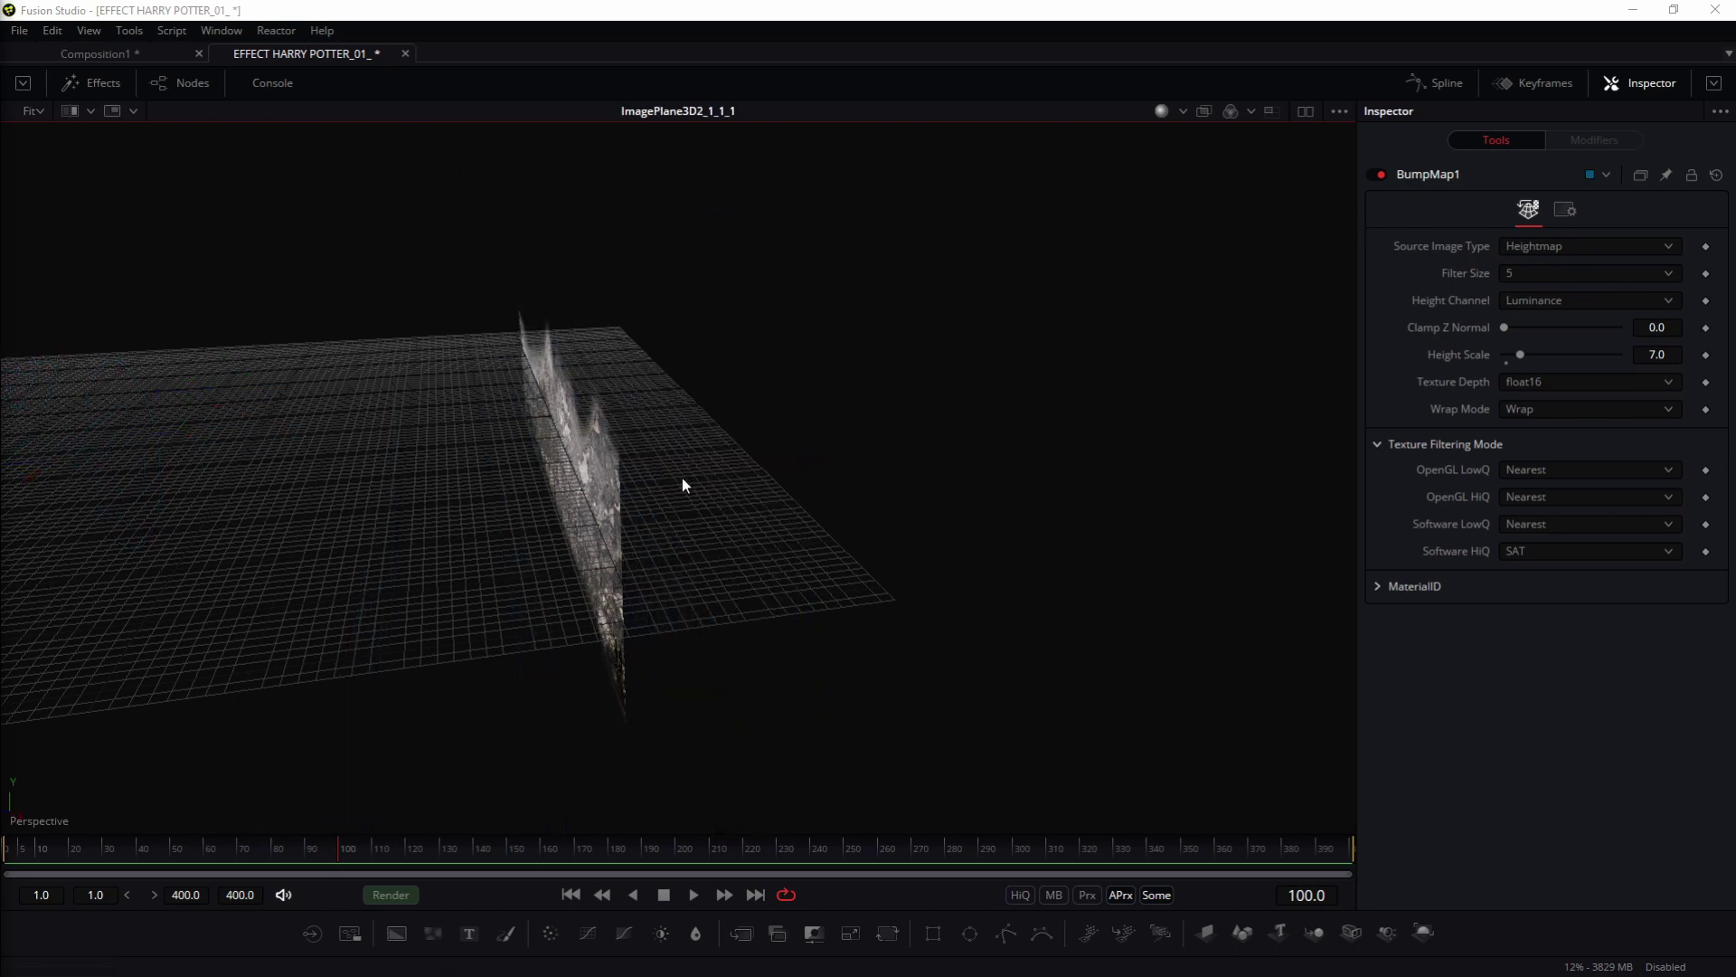
drag(682, 478, 582, 286)
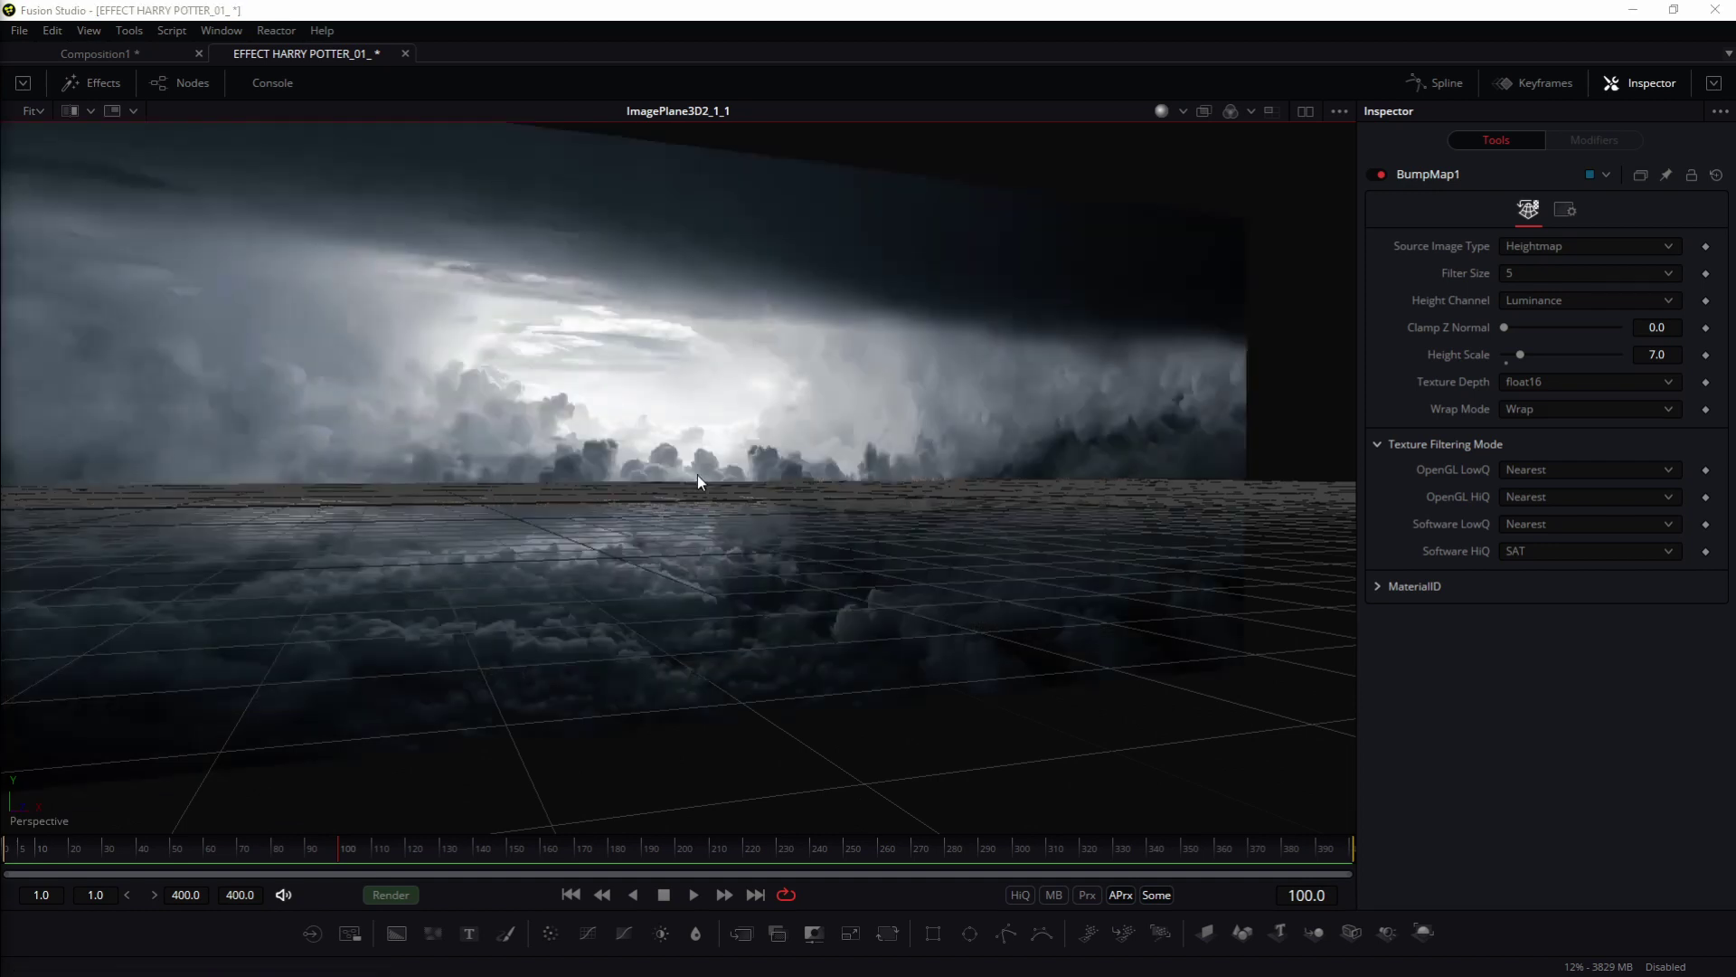
drag(698, 475, 190, 275)
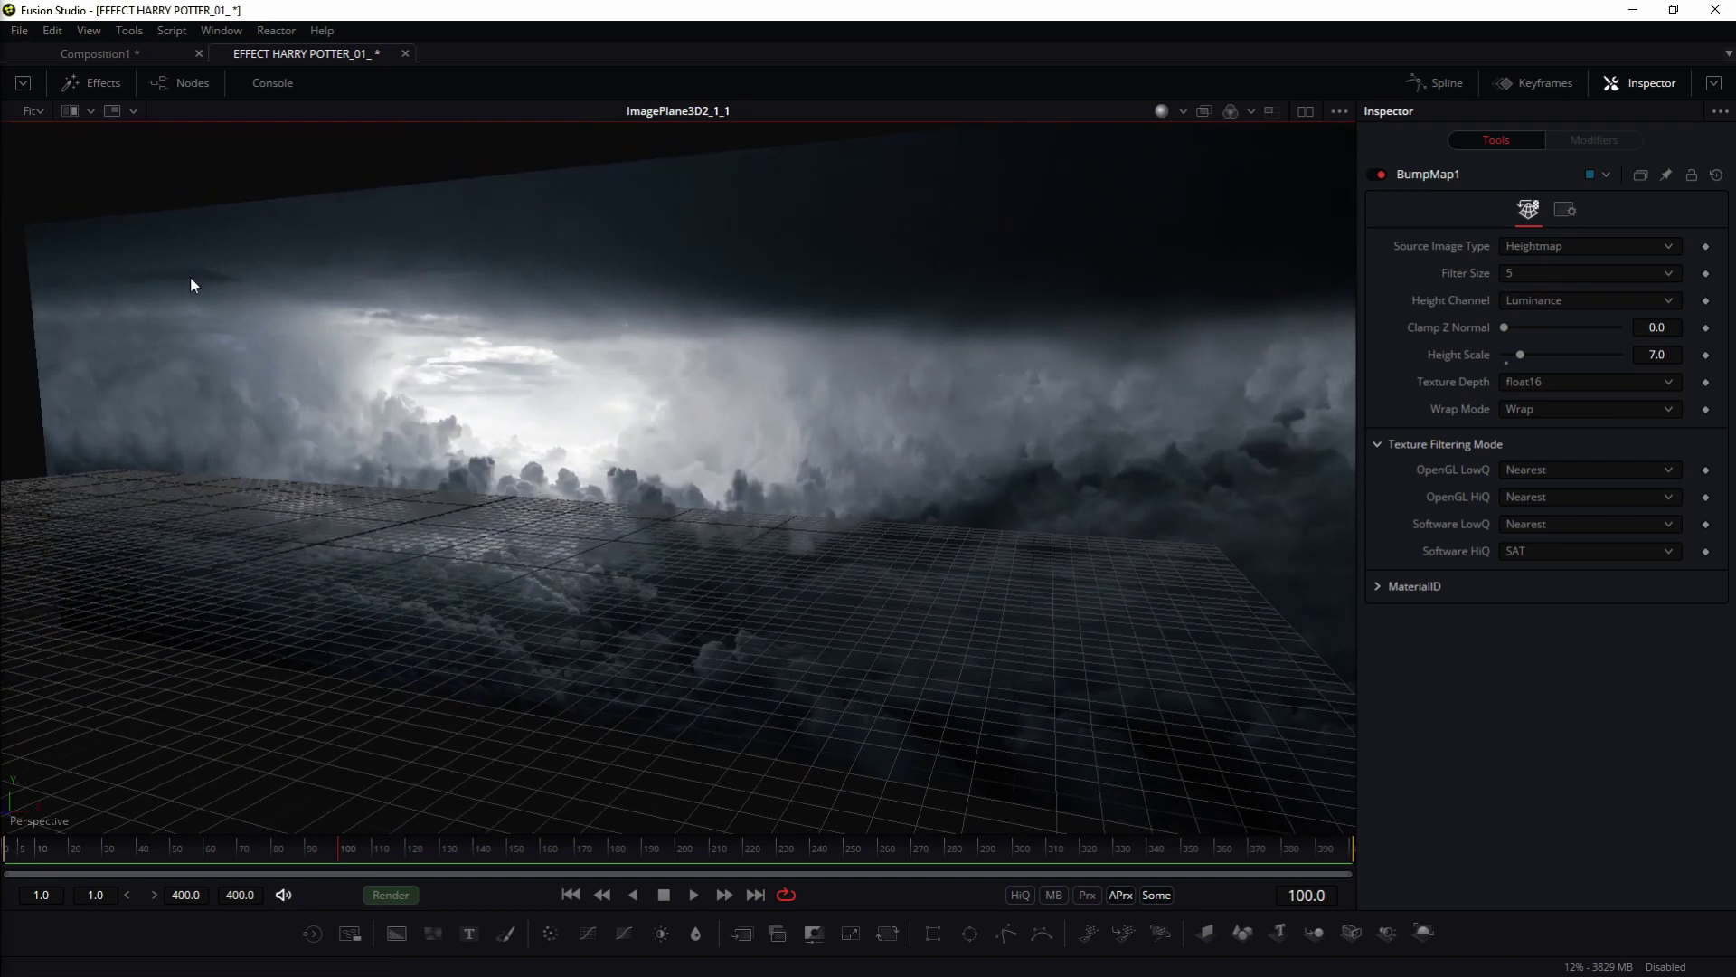
drag(182, 492, 742, 543)
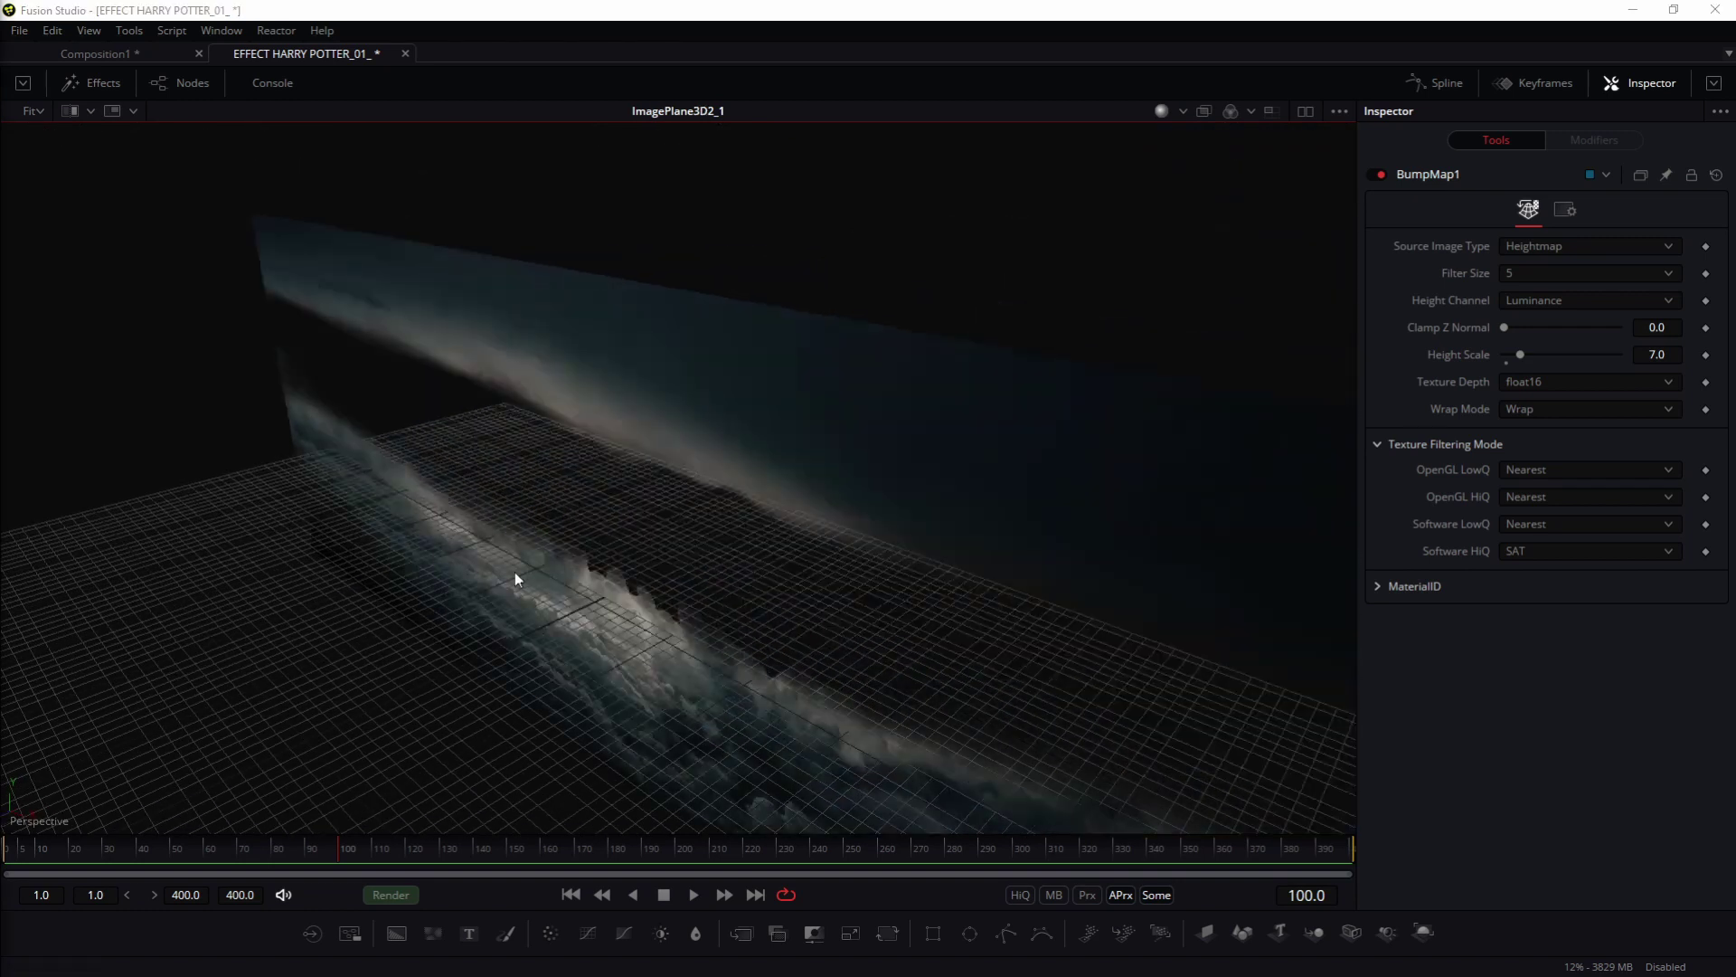
drag(513, 571, 734, 449)
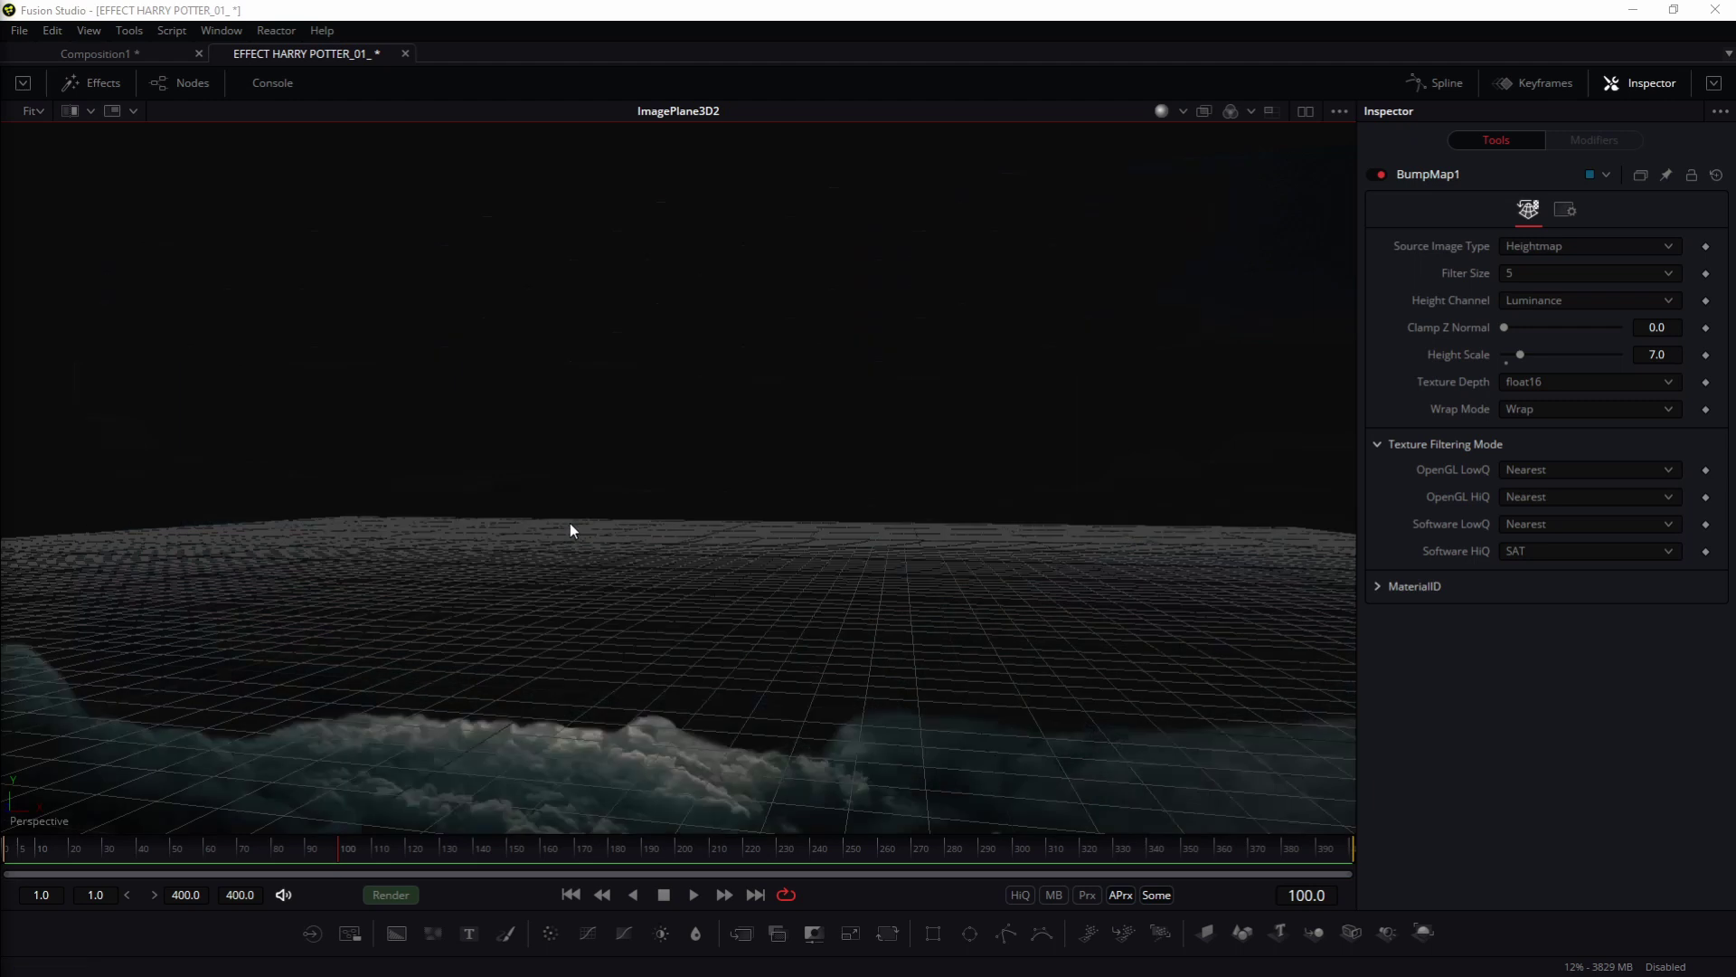
drag(680, 737, 428, 463)
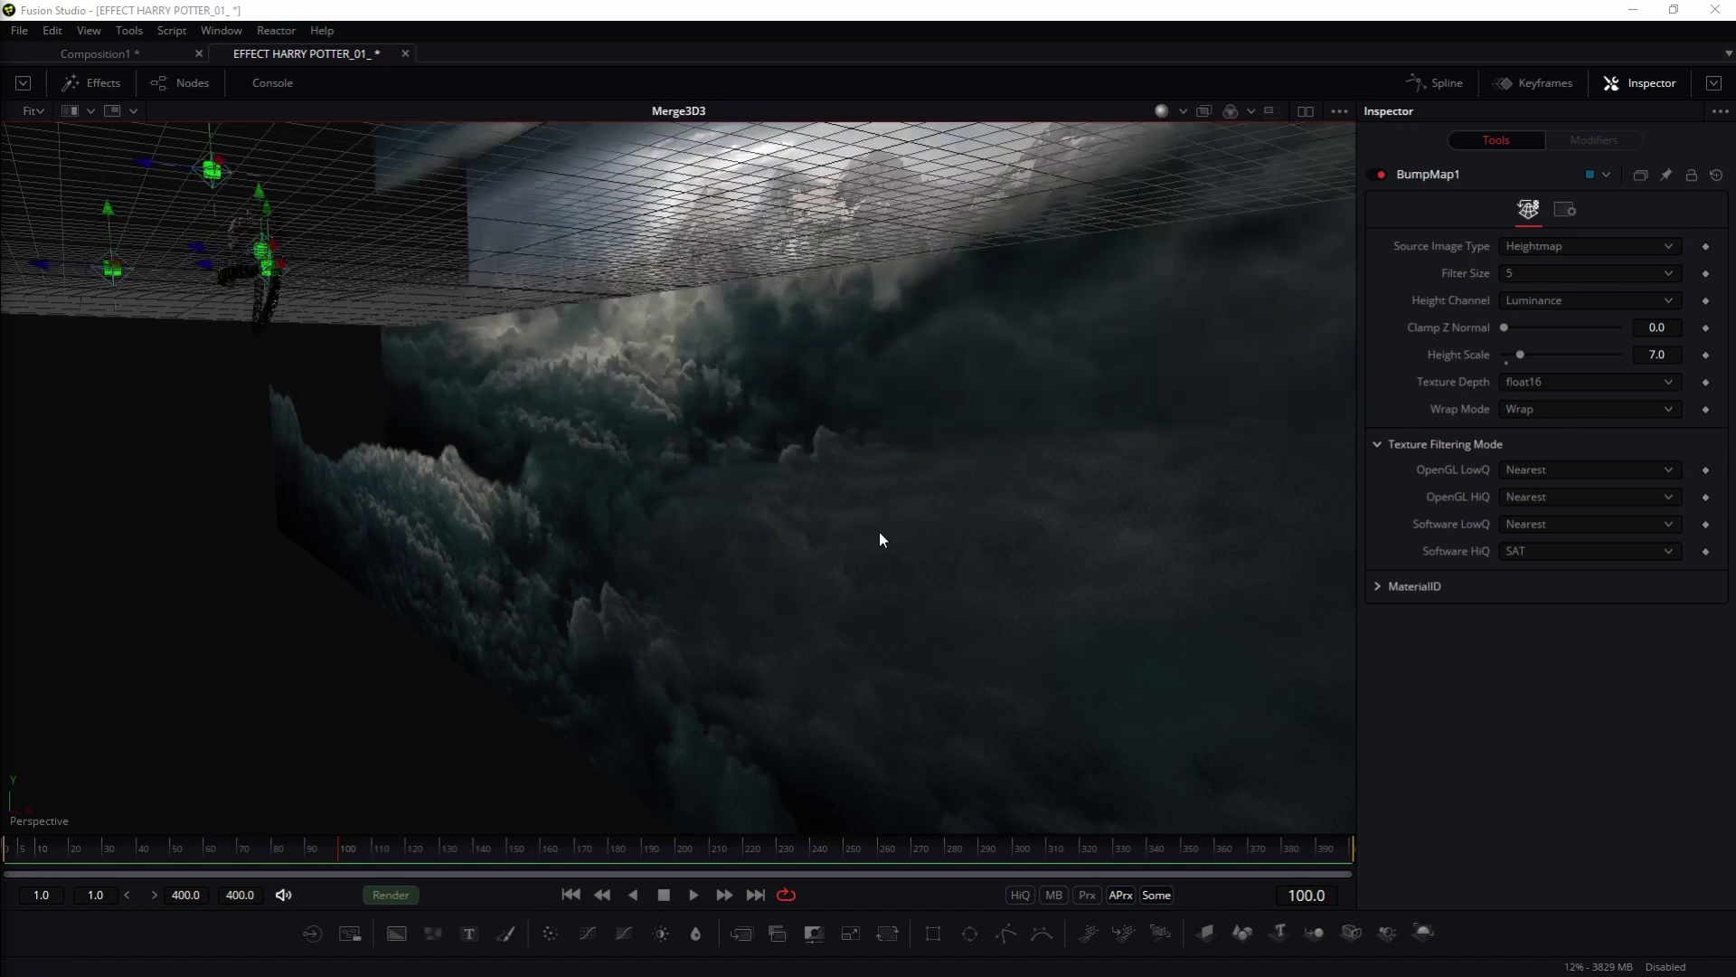
Step: Examine the complete Merge3D3 scene with its lights, layered backdrop, shield frame, skull and WONDERLAND lettering from several distances
drag(879, 531, 1134, 402)
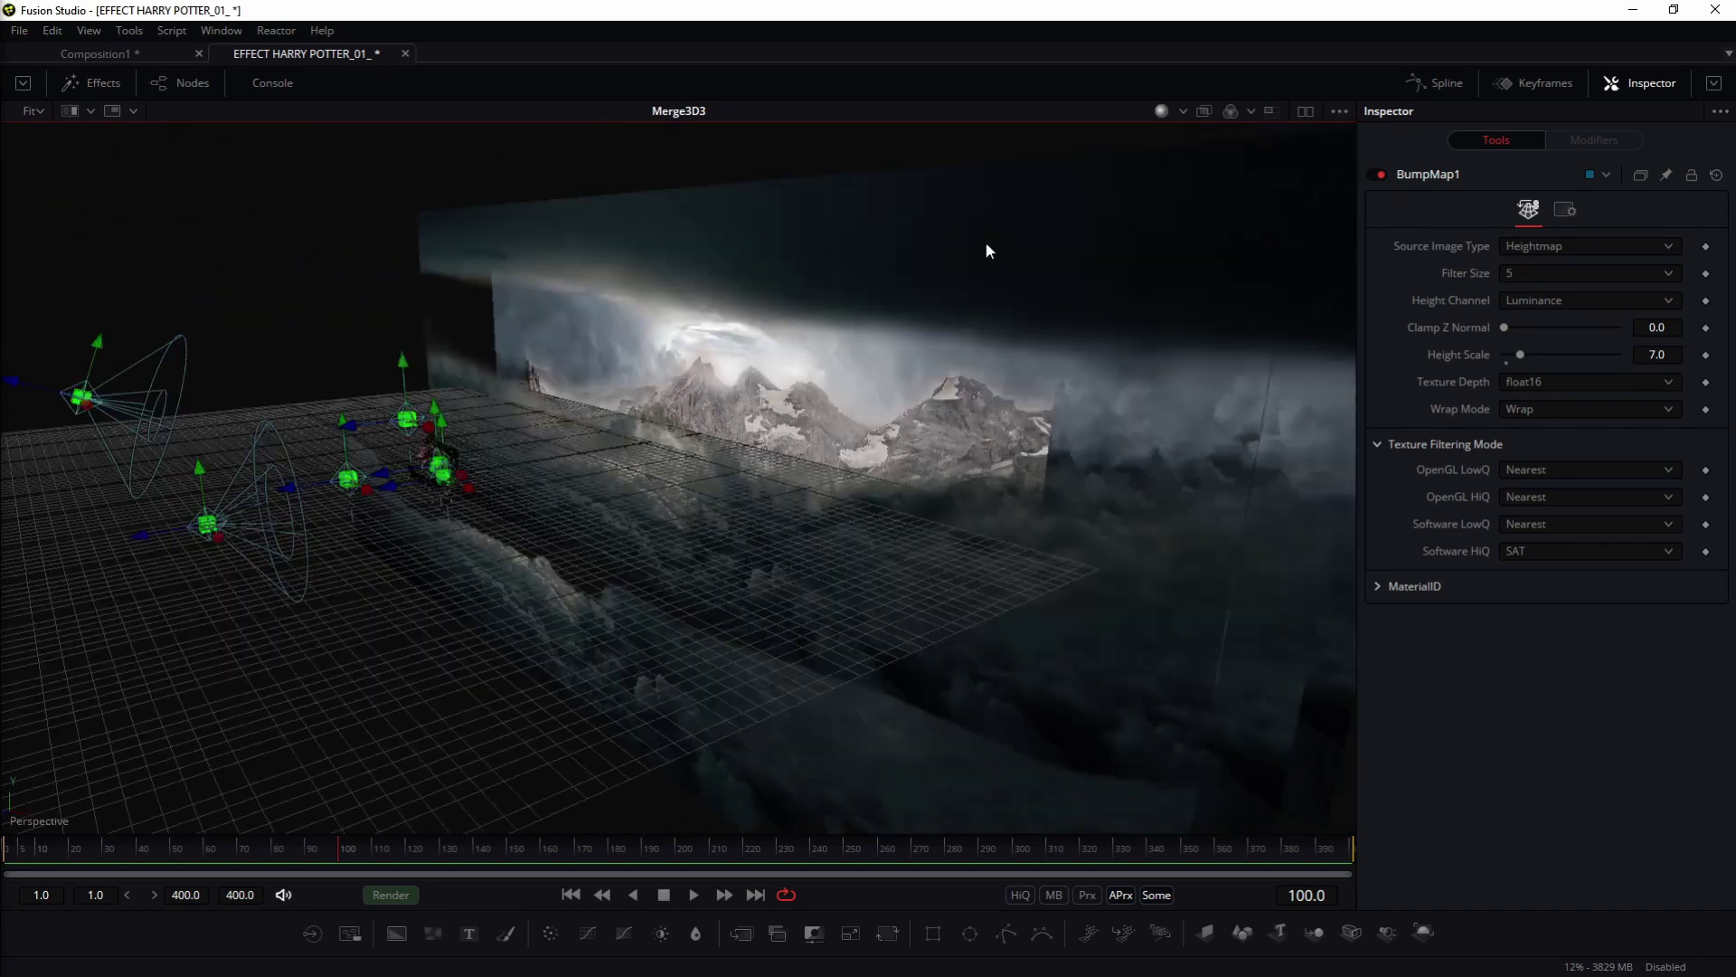
drag(667, 419, 864, 495)
scroll(1013, 466, up, 3)
scroll(821, 471, up, 5)
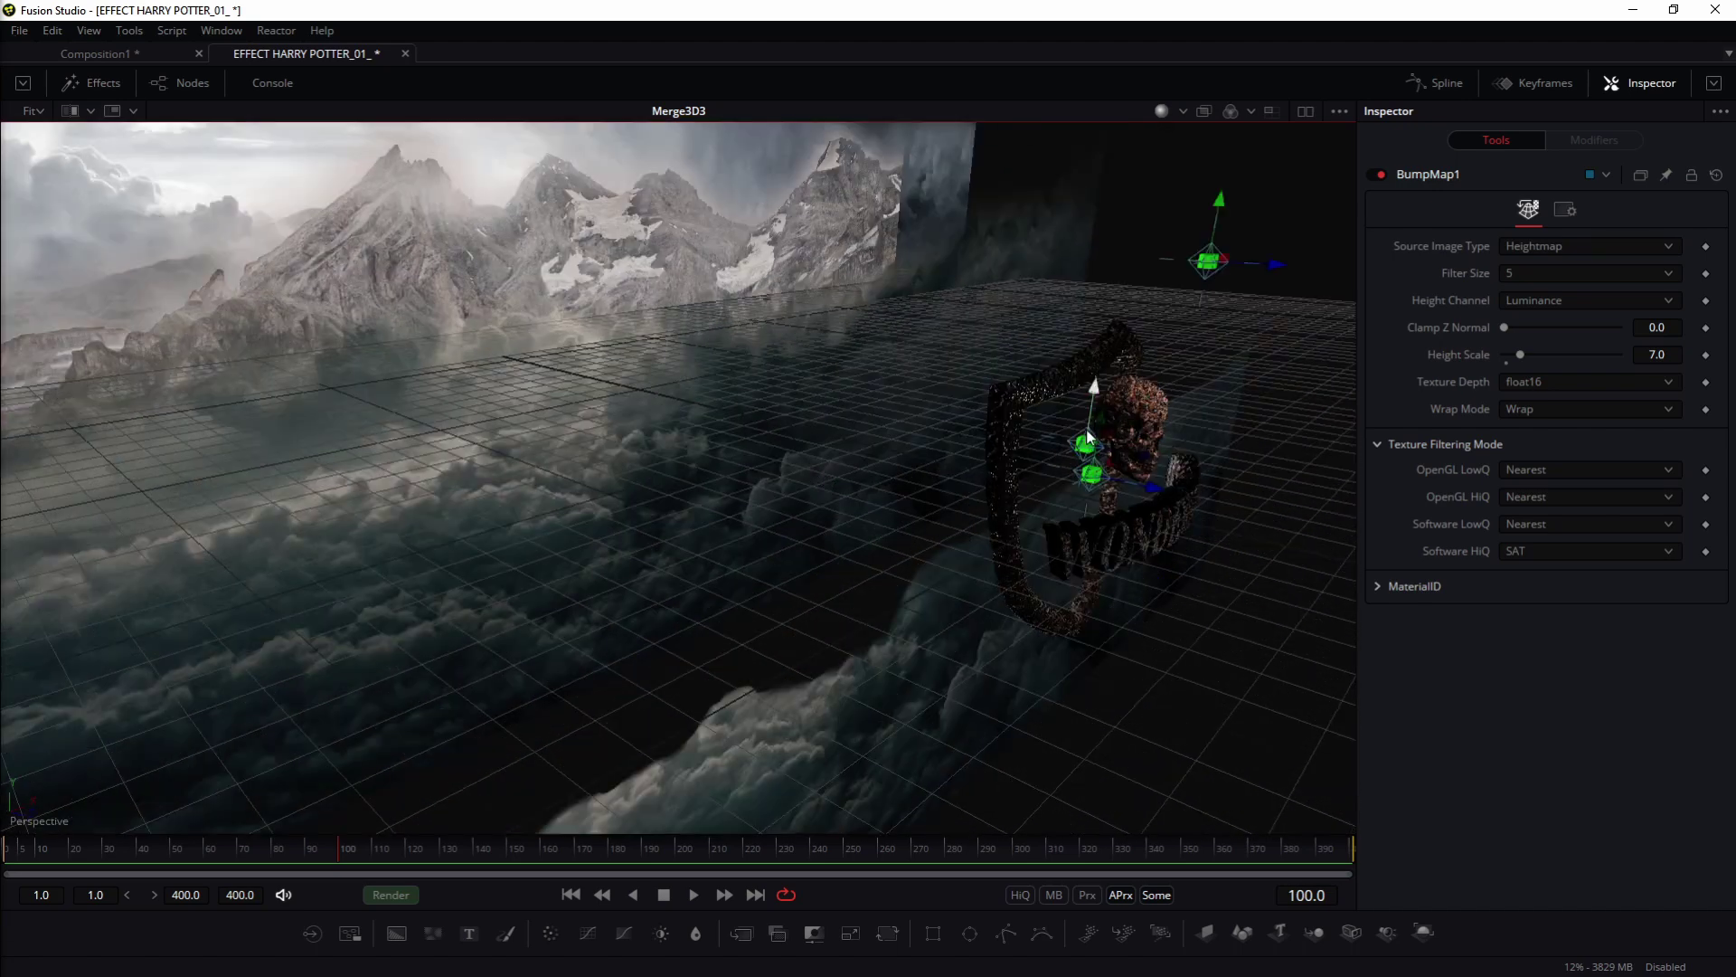
drag(1088, 439, 704, 426)
scroll(703, 426, up, 6)
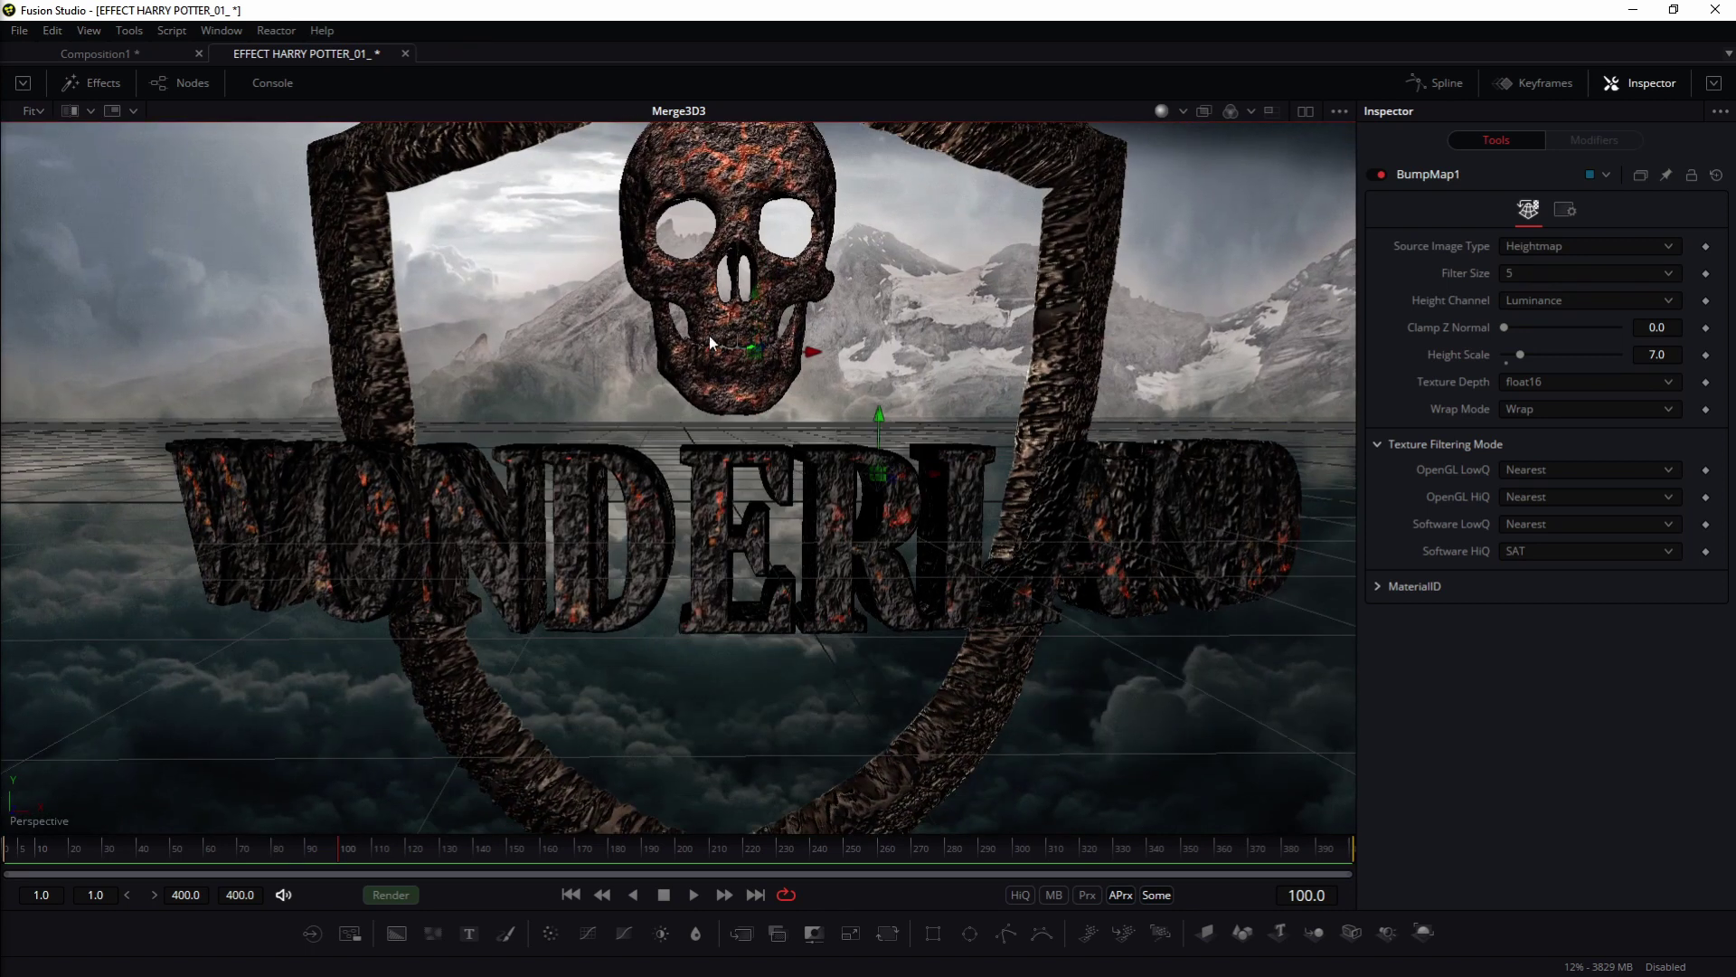
drag(707, 317, 696, 344)
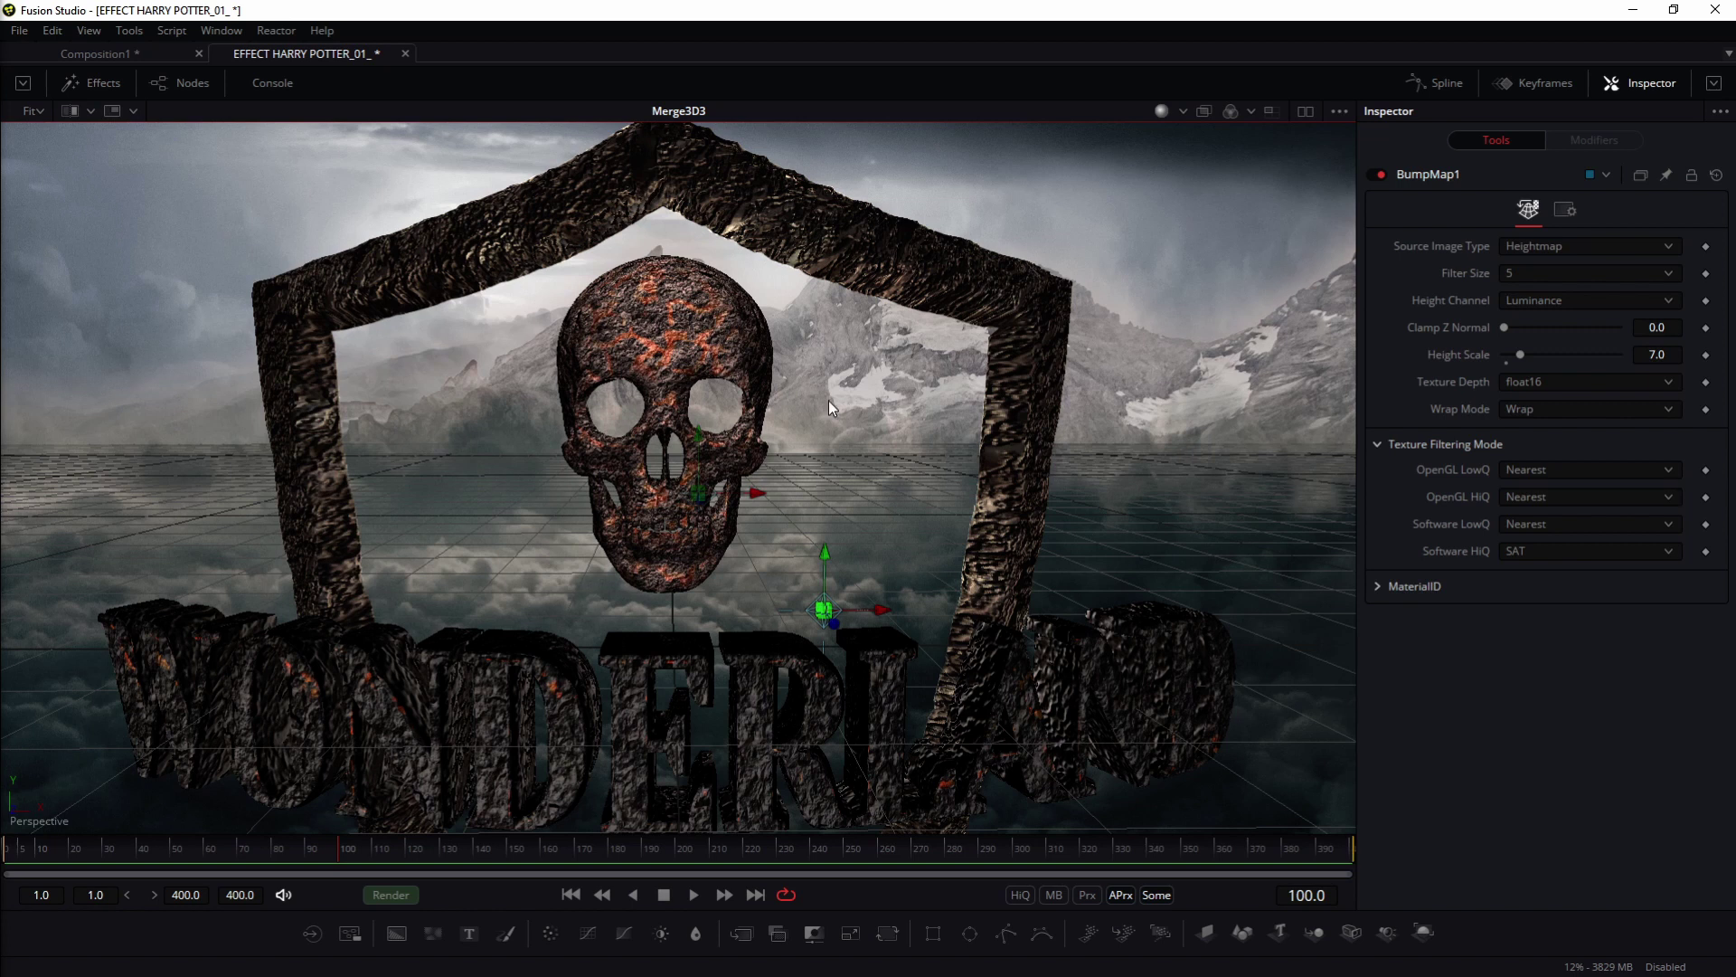
scroll(828, 400, down, 8)
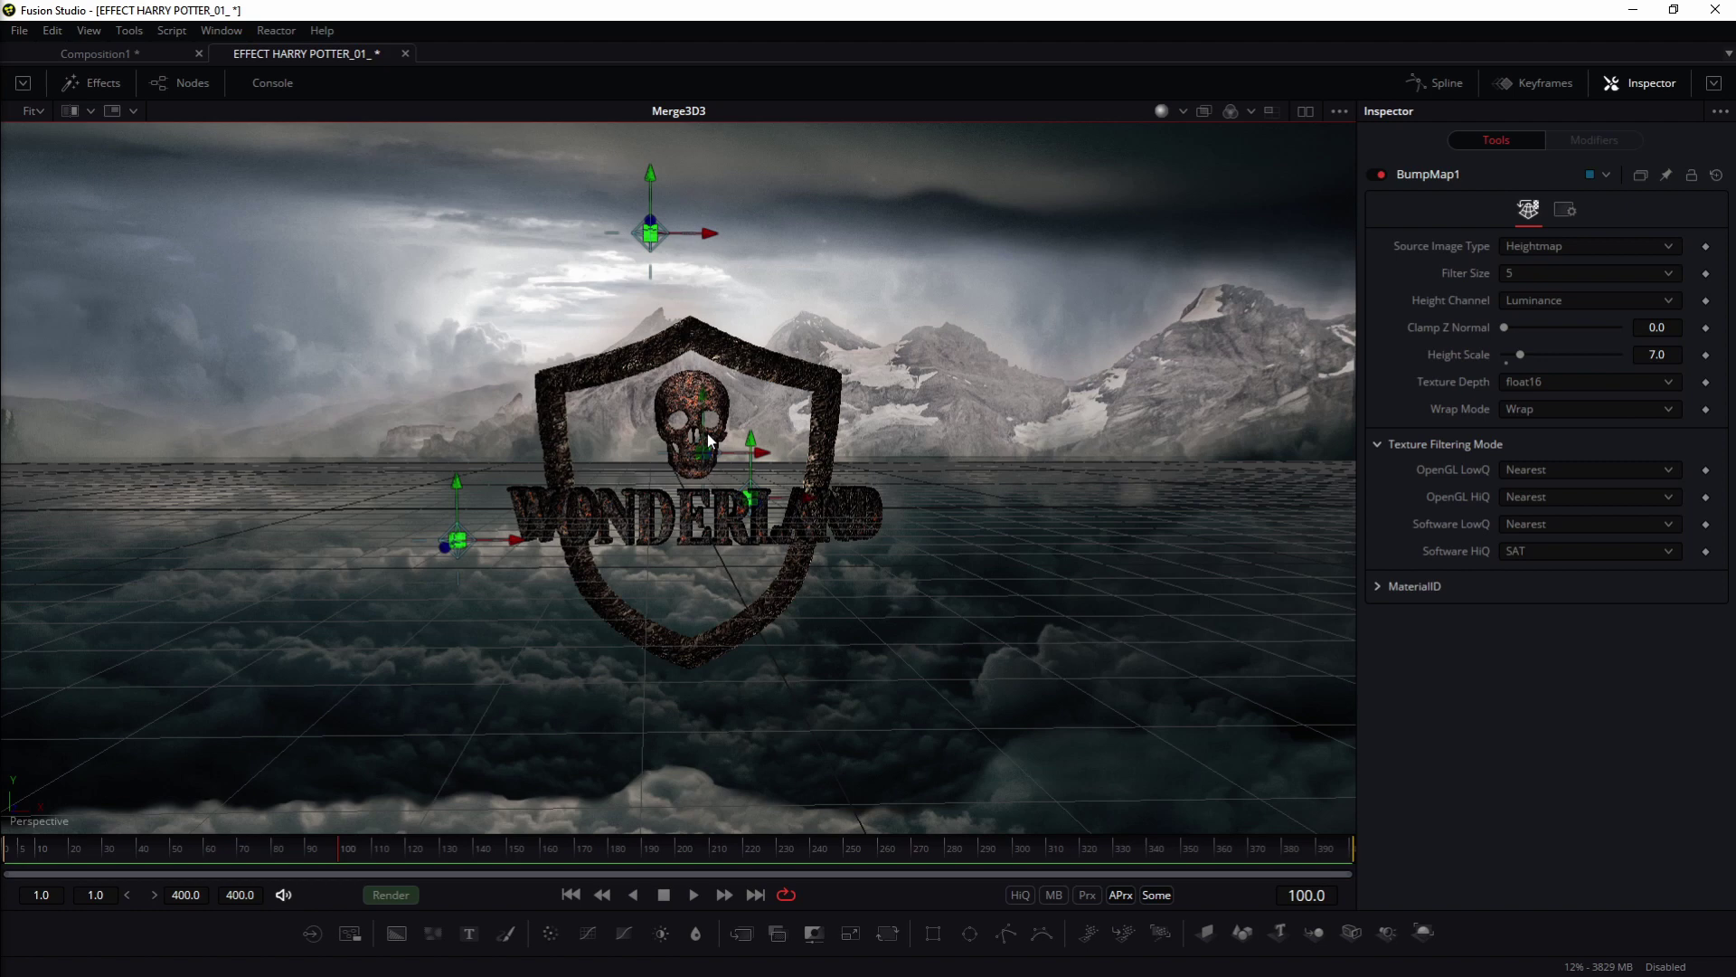
drag(708, 433, 669, 453)
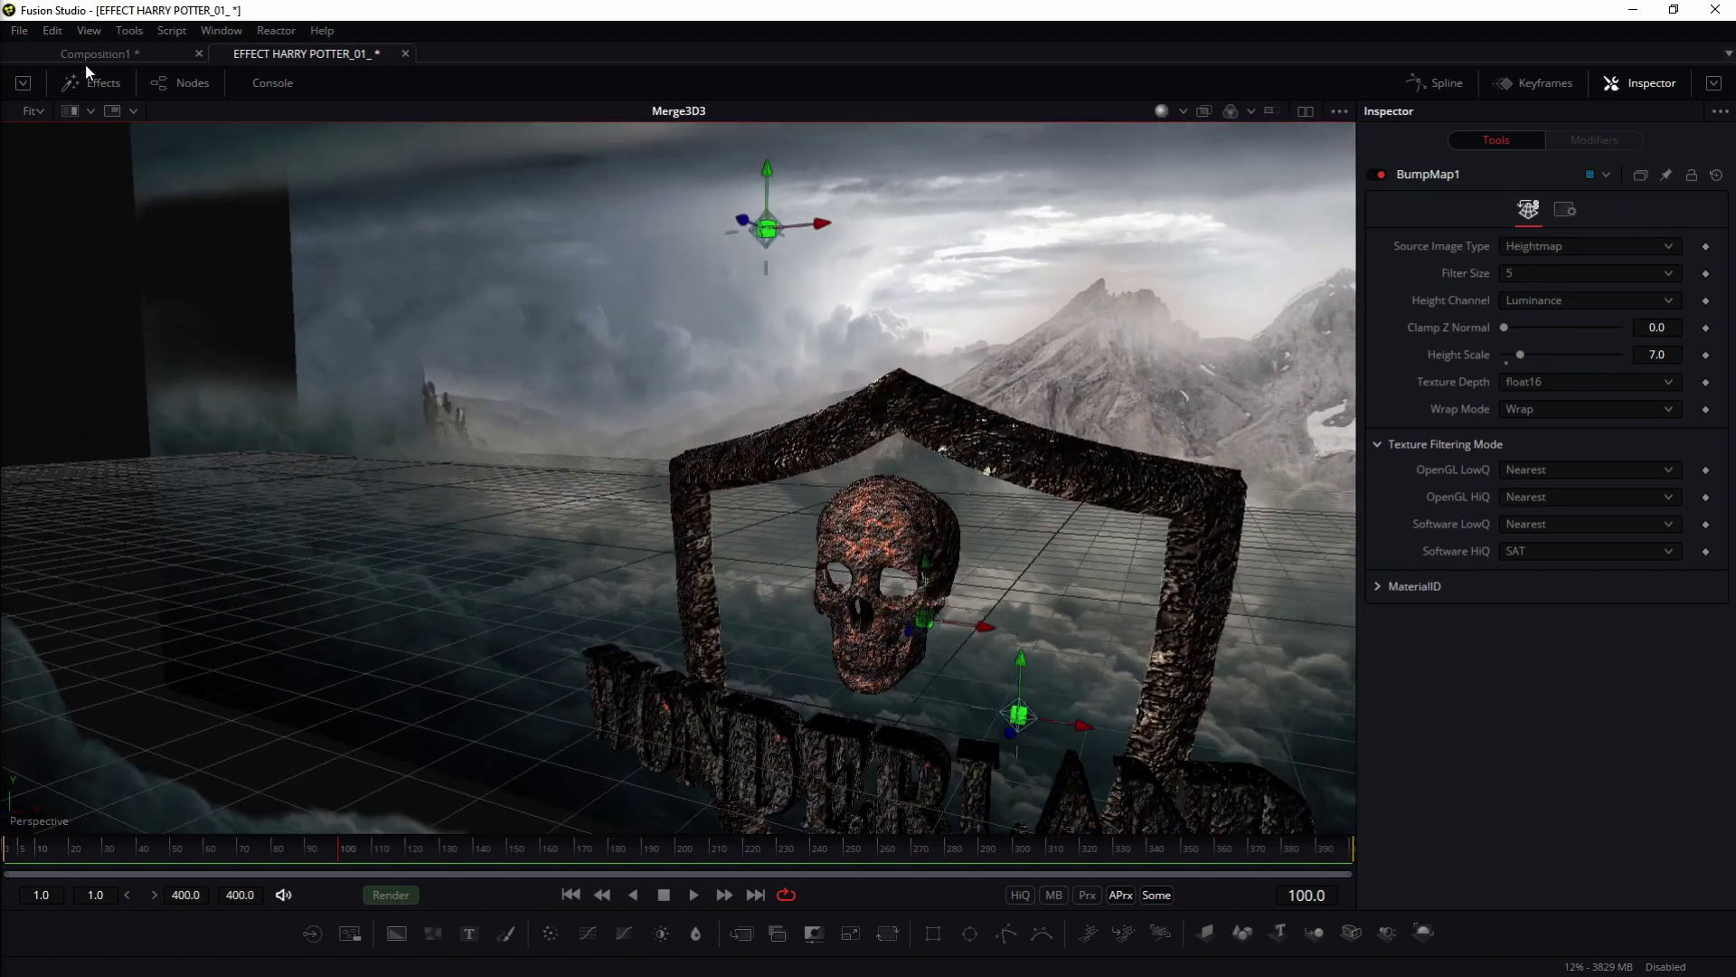
Step: Import SHIELD.svg into the empty Composition1 at an image size of 2048 by 2048
click(88, 56)
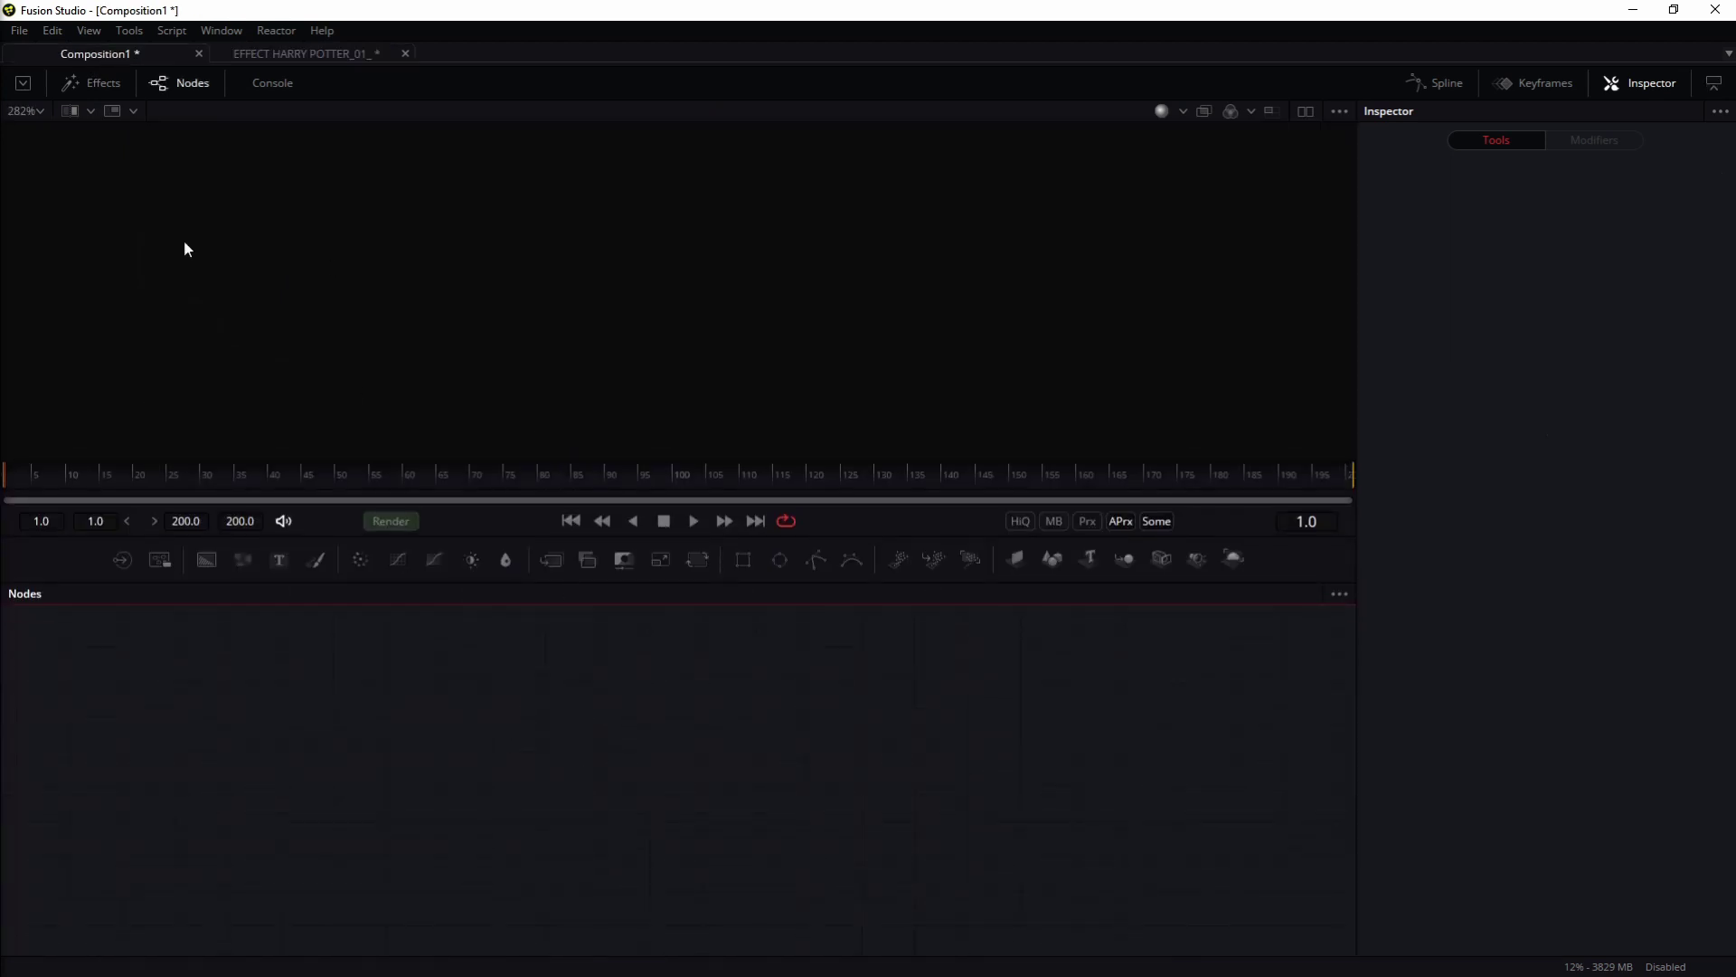
click(19, 31)
mouse_move(77, 252)
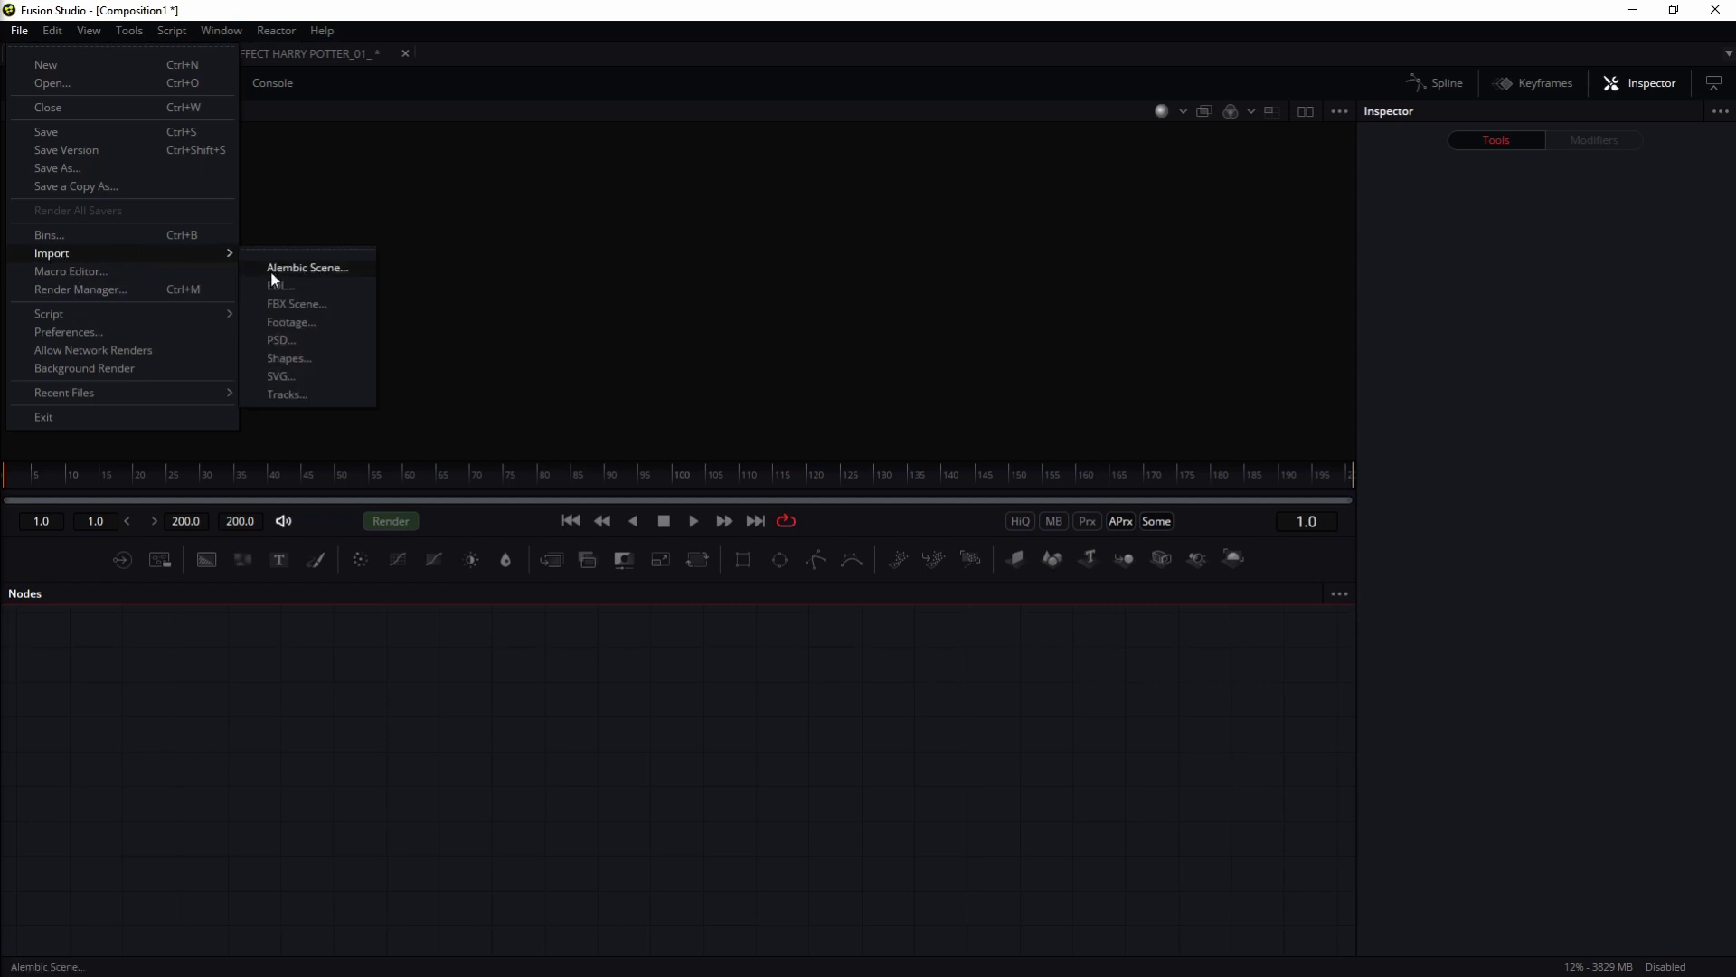
click(275, 371)
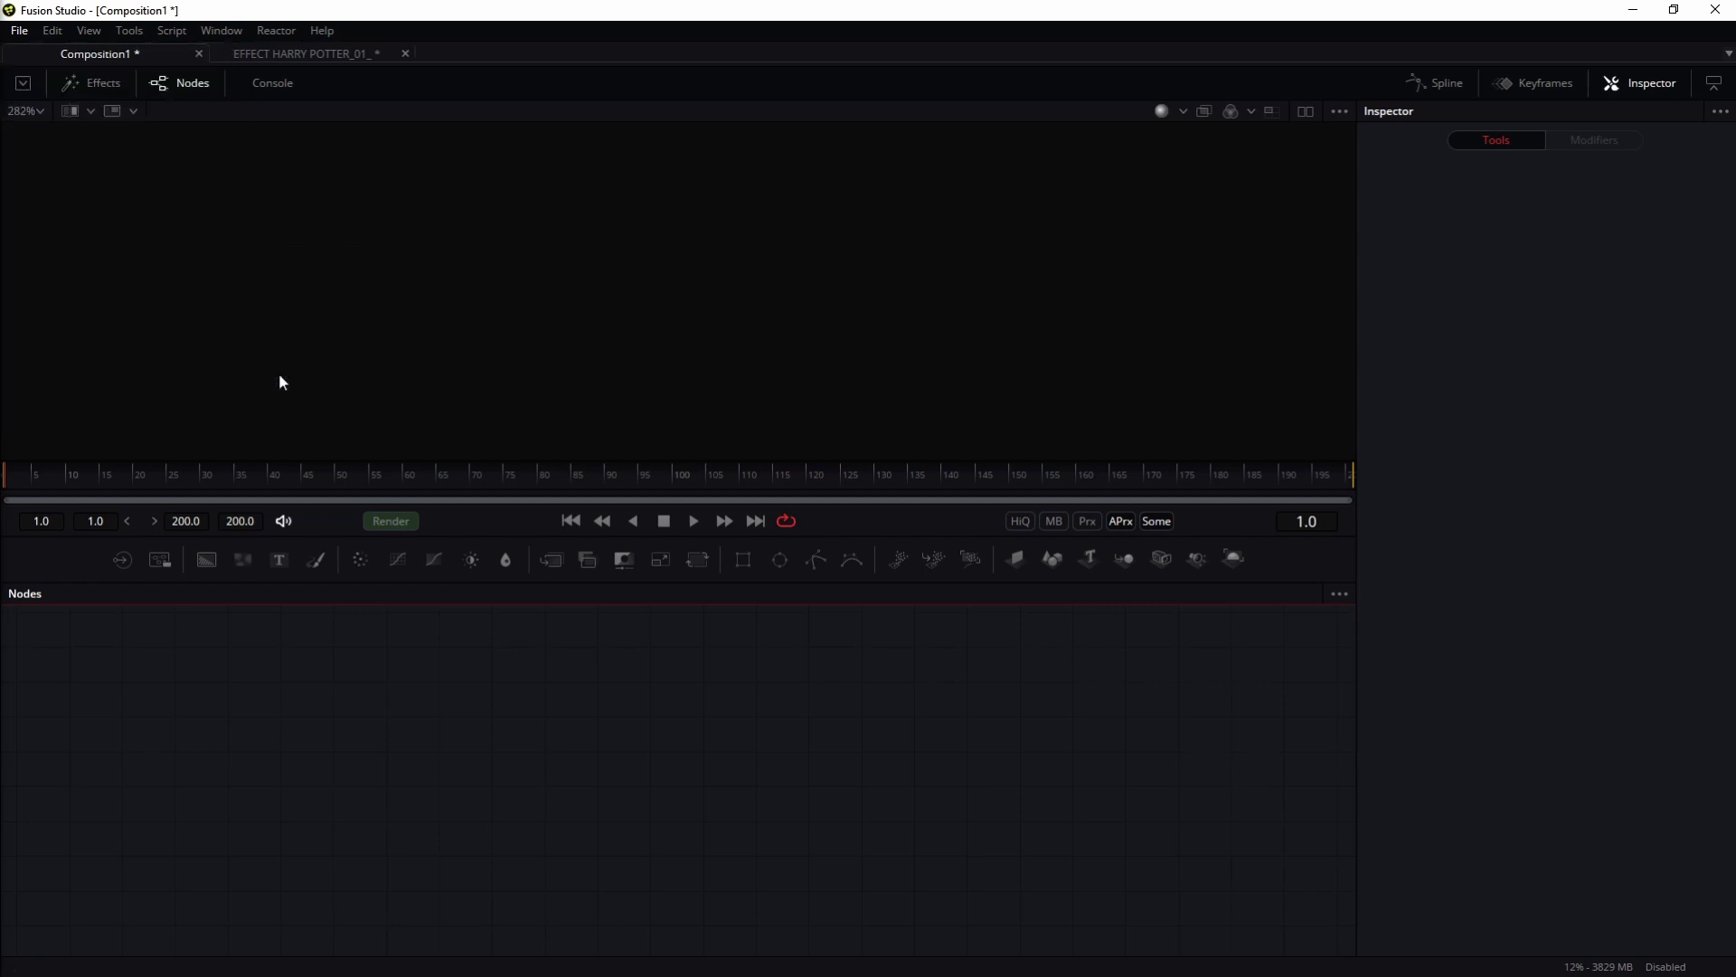
click(642, 309)
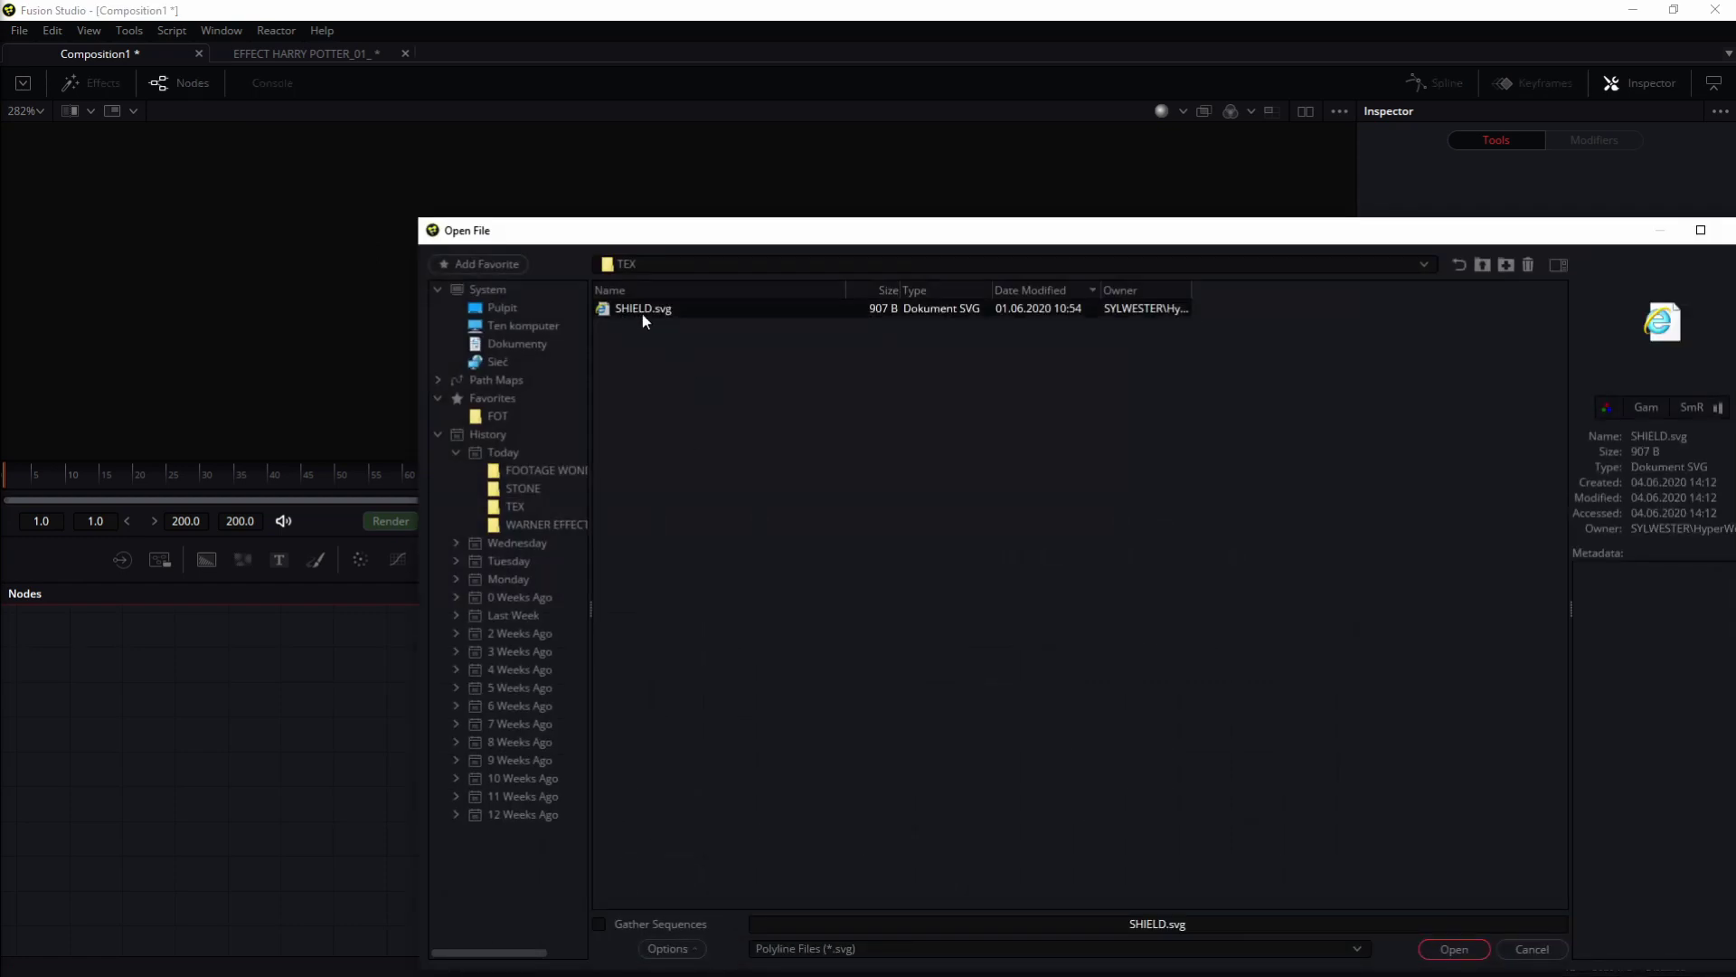
click(1447, 949)
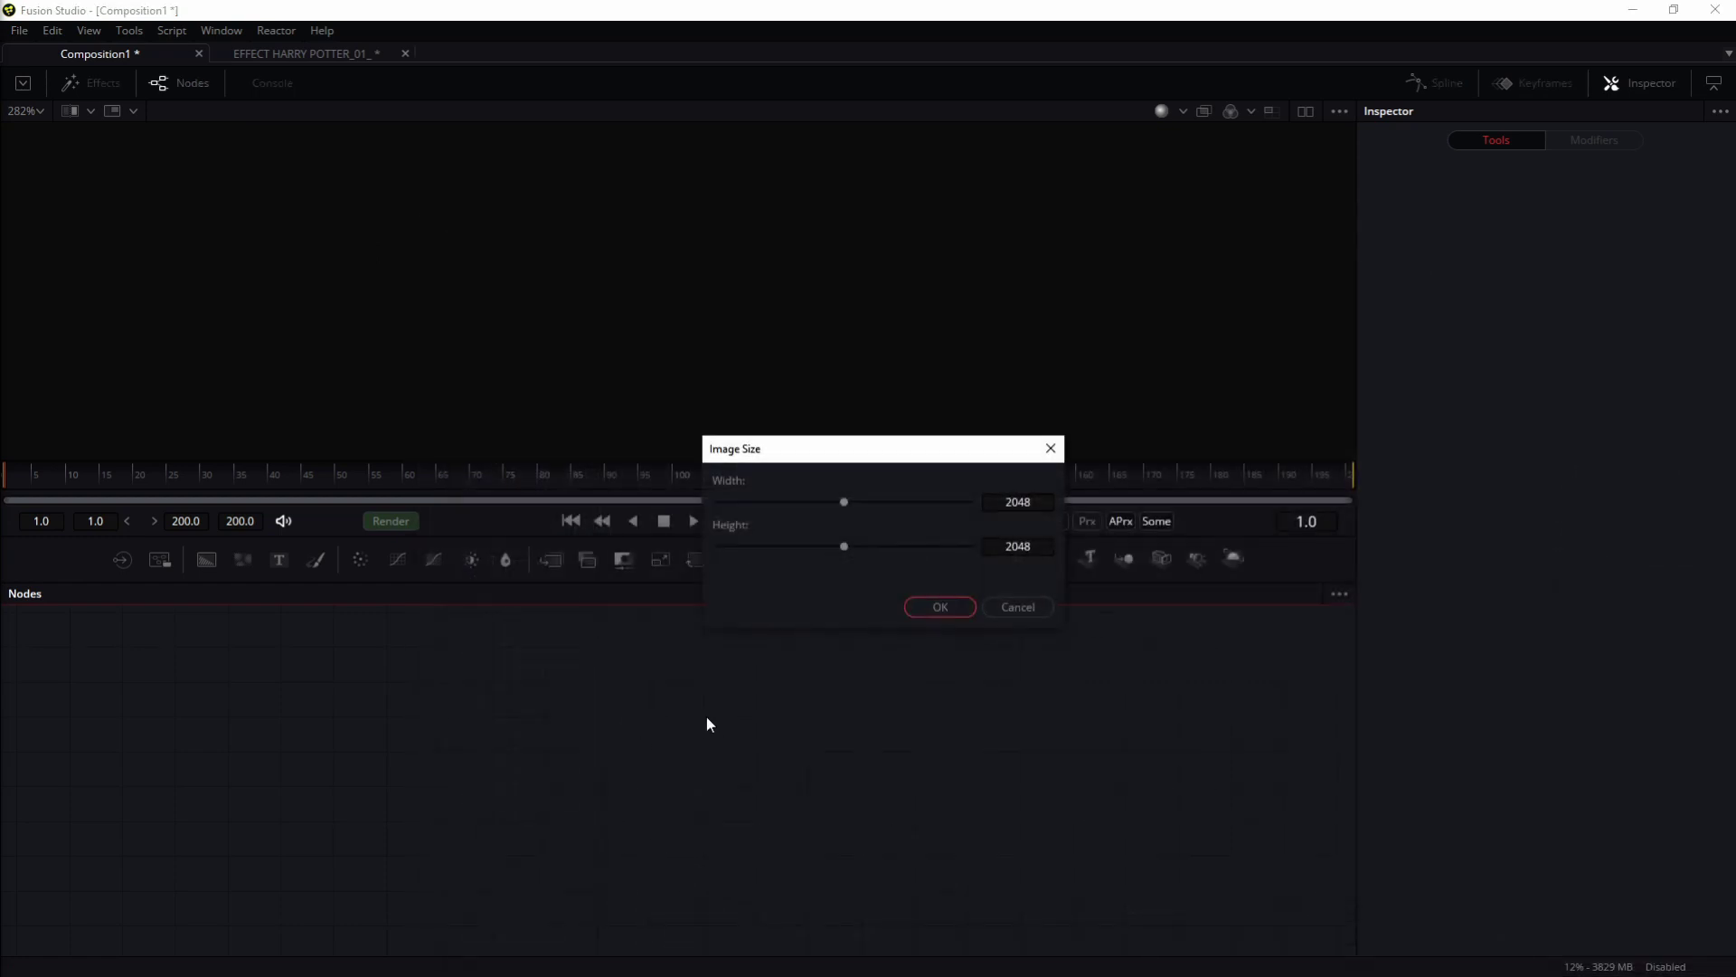
click(941, 606)
Step: Move the imported shield group to the middle of the node area and ungroup it
double_click(355, 711)
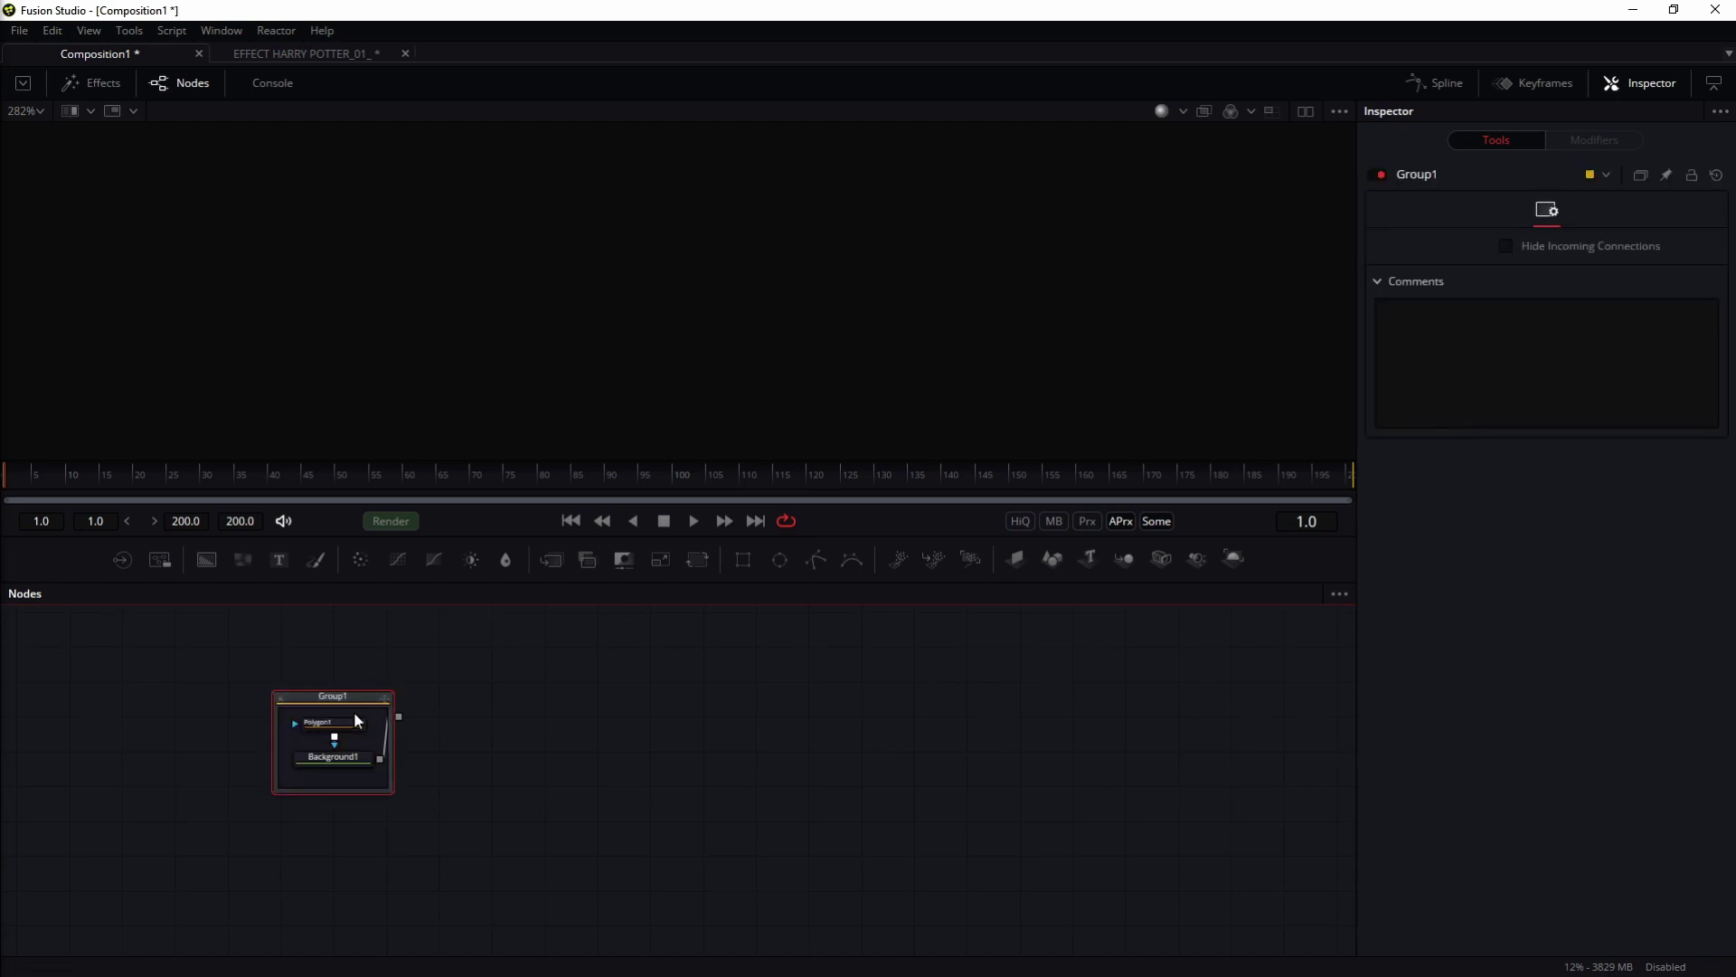
drag(355, 711, 586, 712)
right_click(586, 713)
click(627, 396)
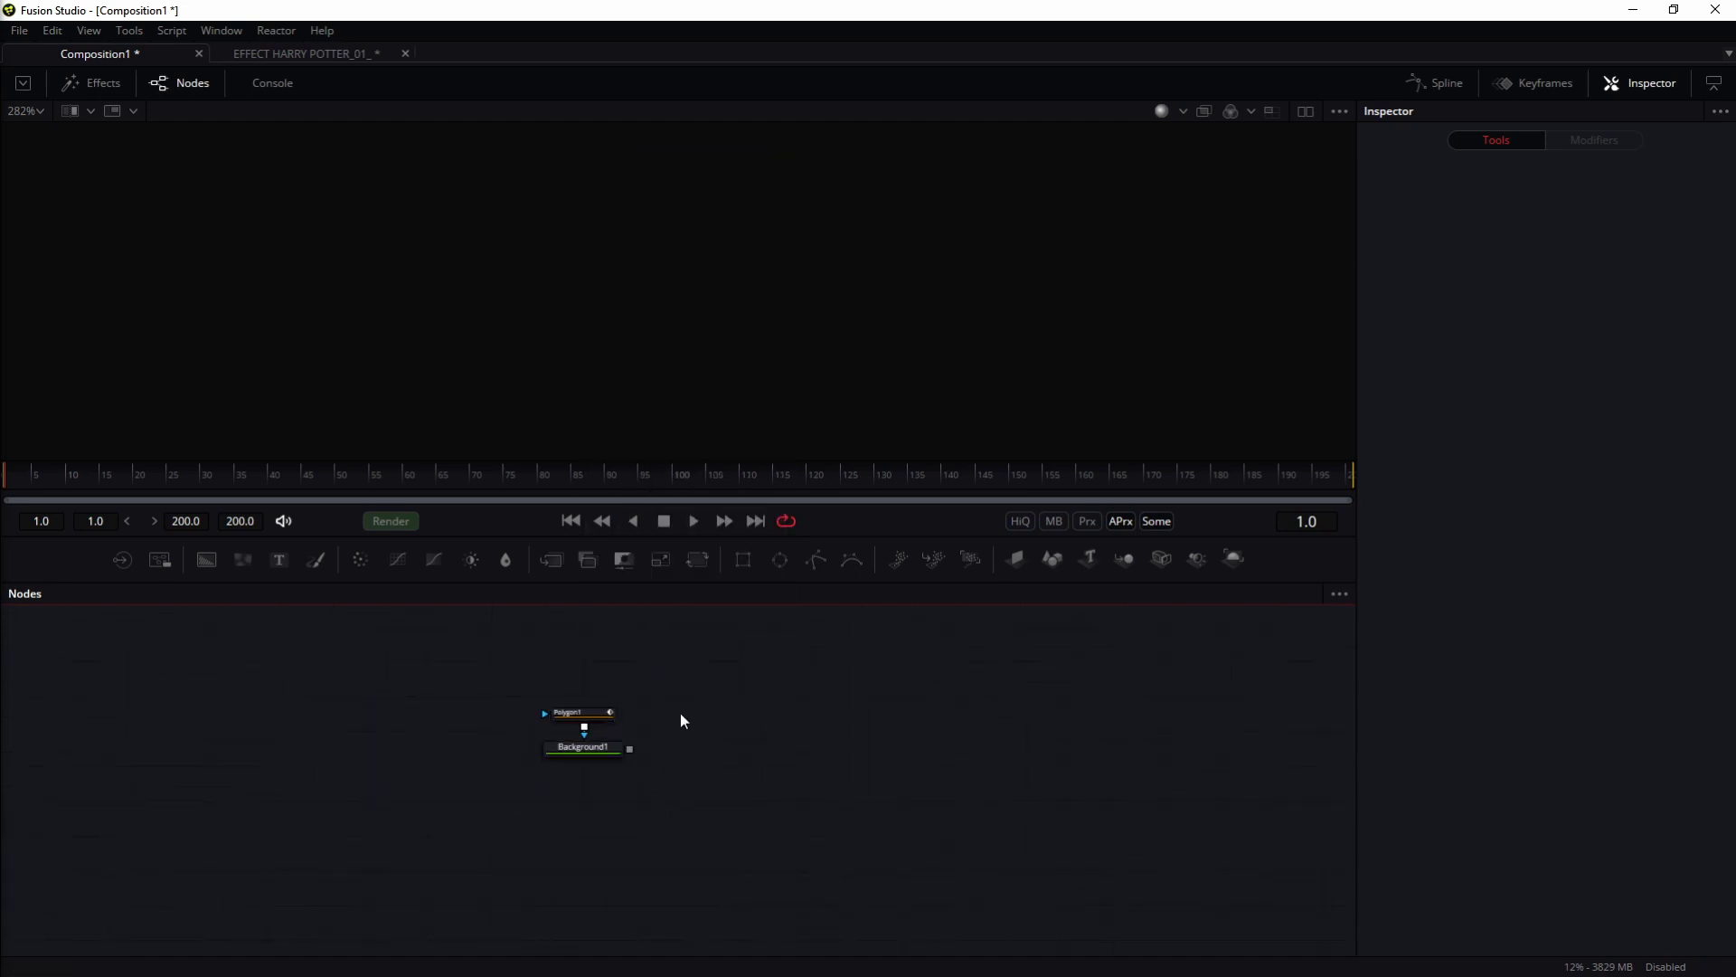
Step: View the Polygon1 mask and the Background1 shield in the viewer, and compare the shape with the finished emblem
click(546, 713)
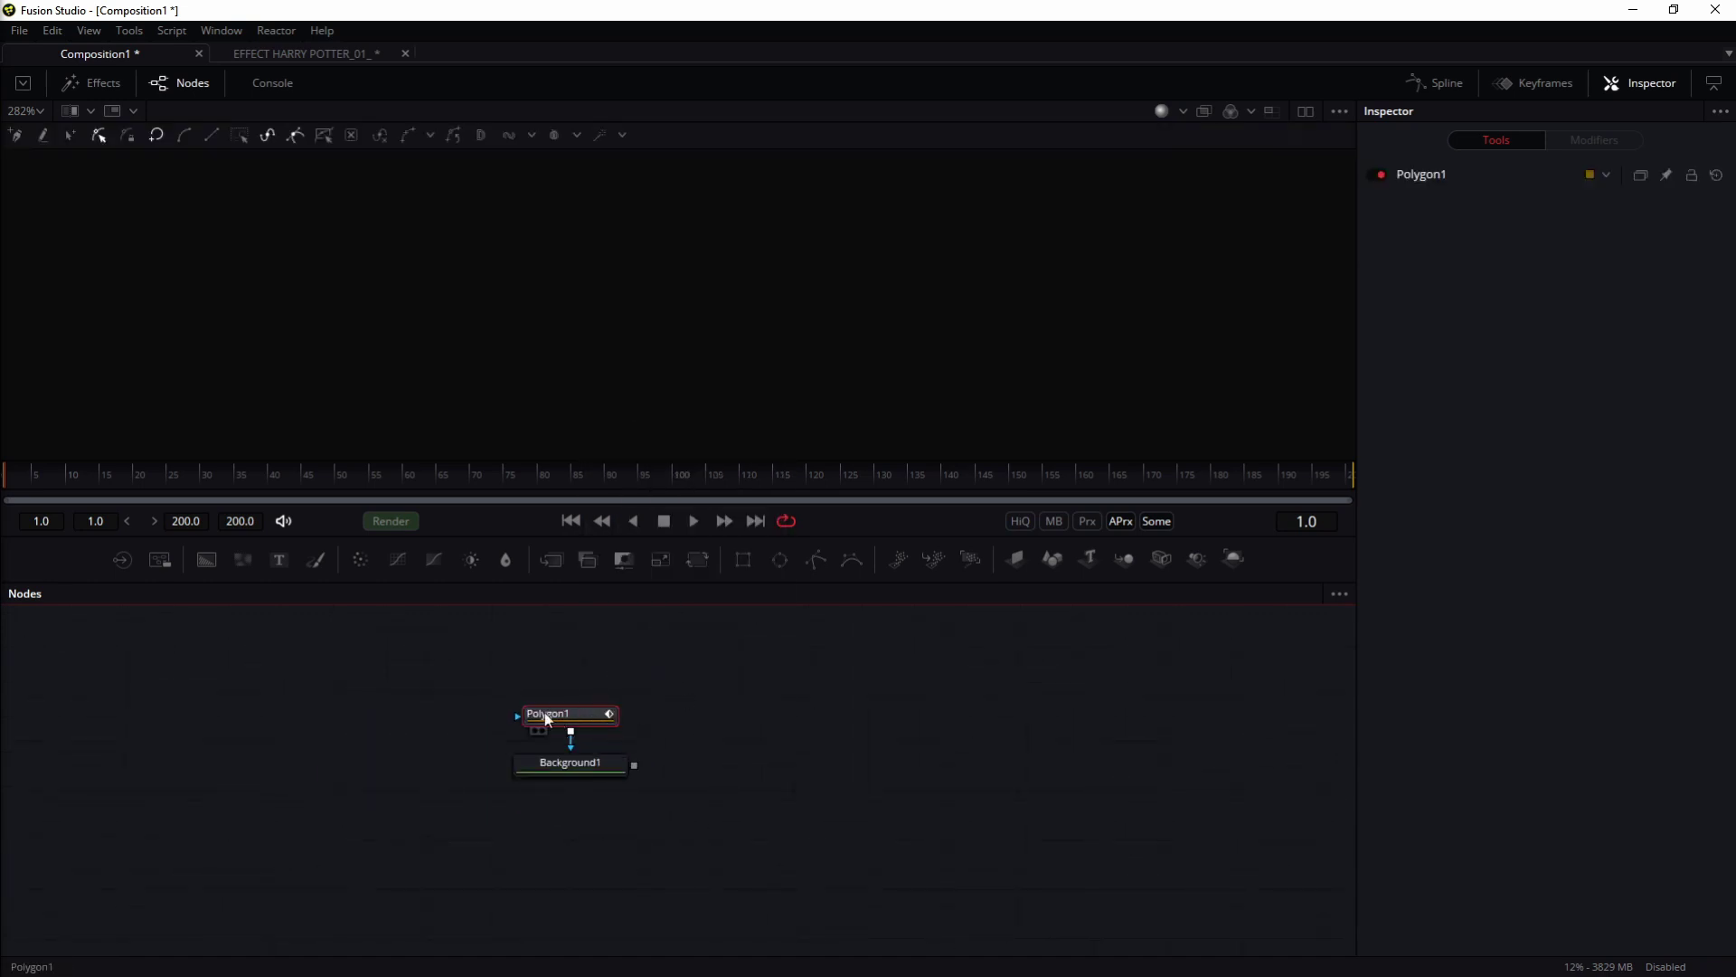
key(1)
scroll(592, 263, down, 8)
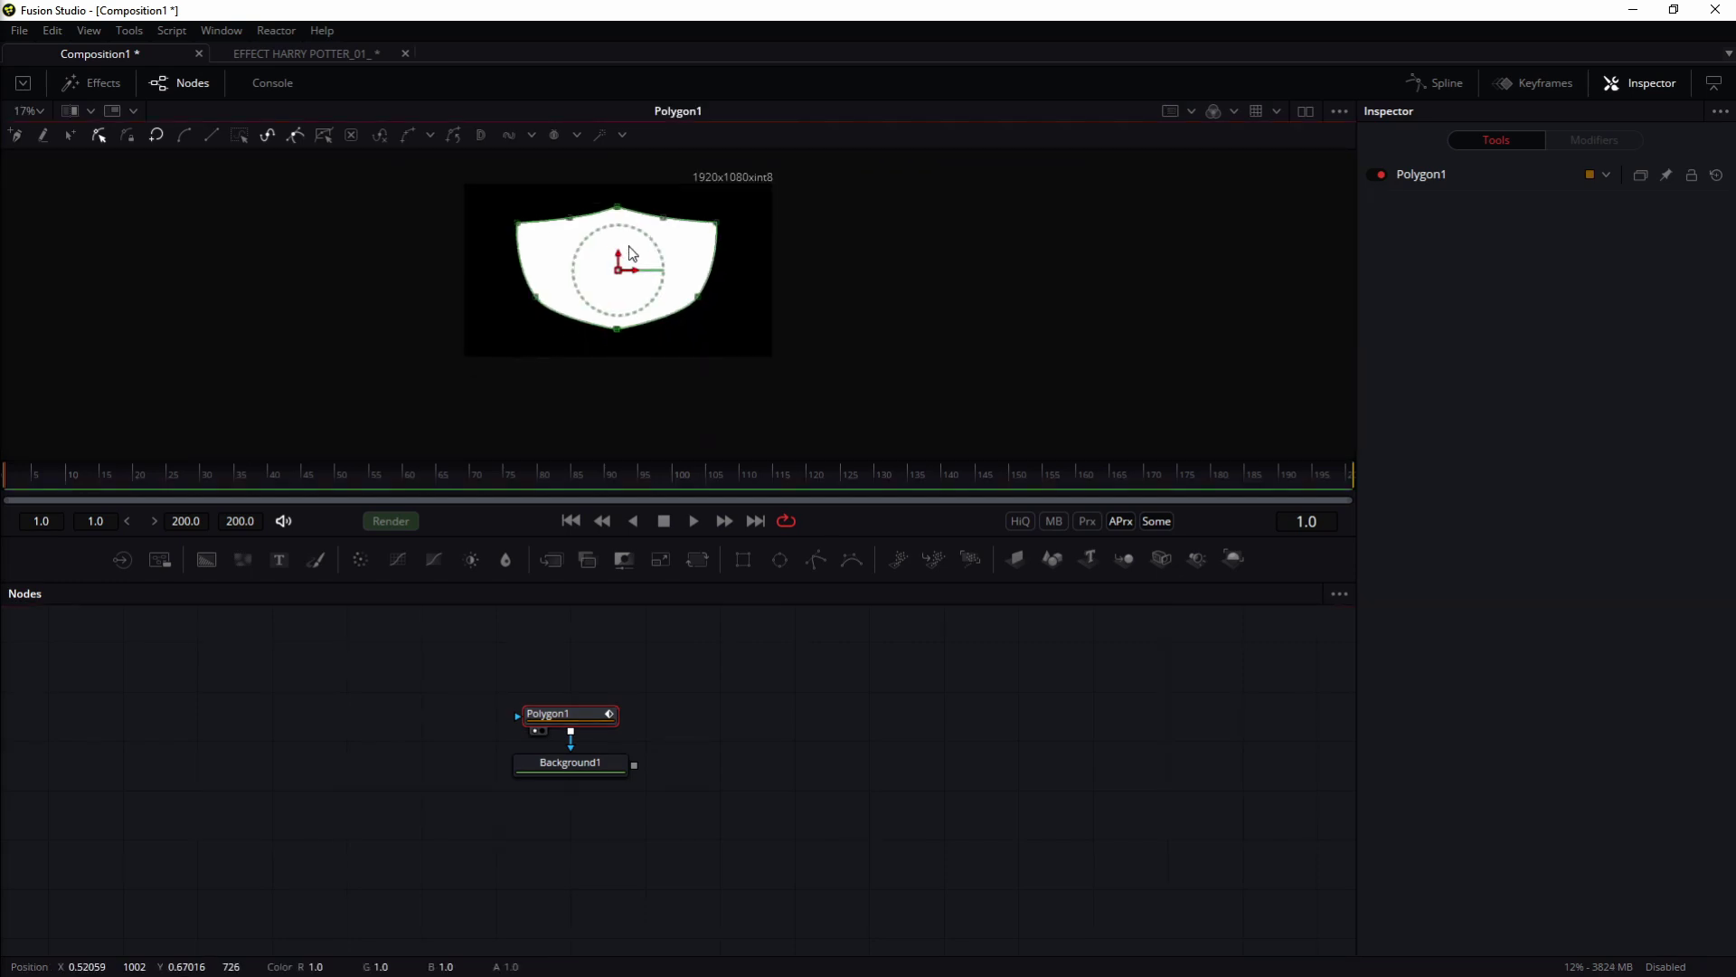
scroll(578, 230, up, 1)
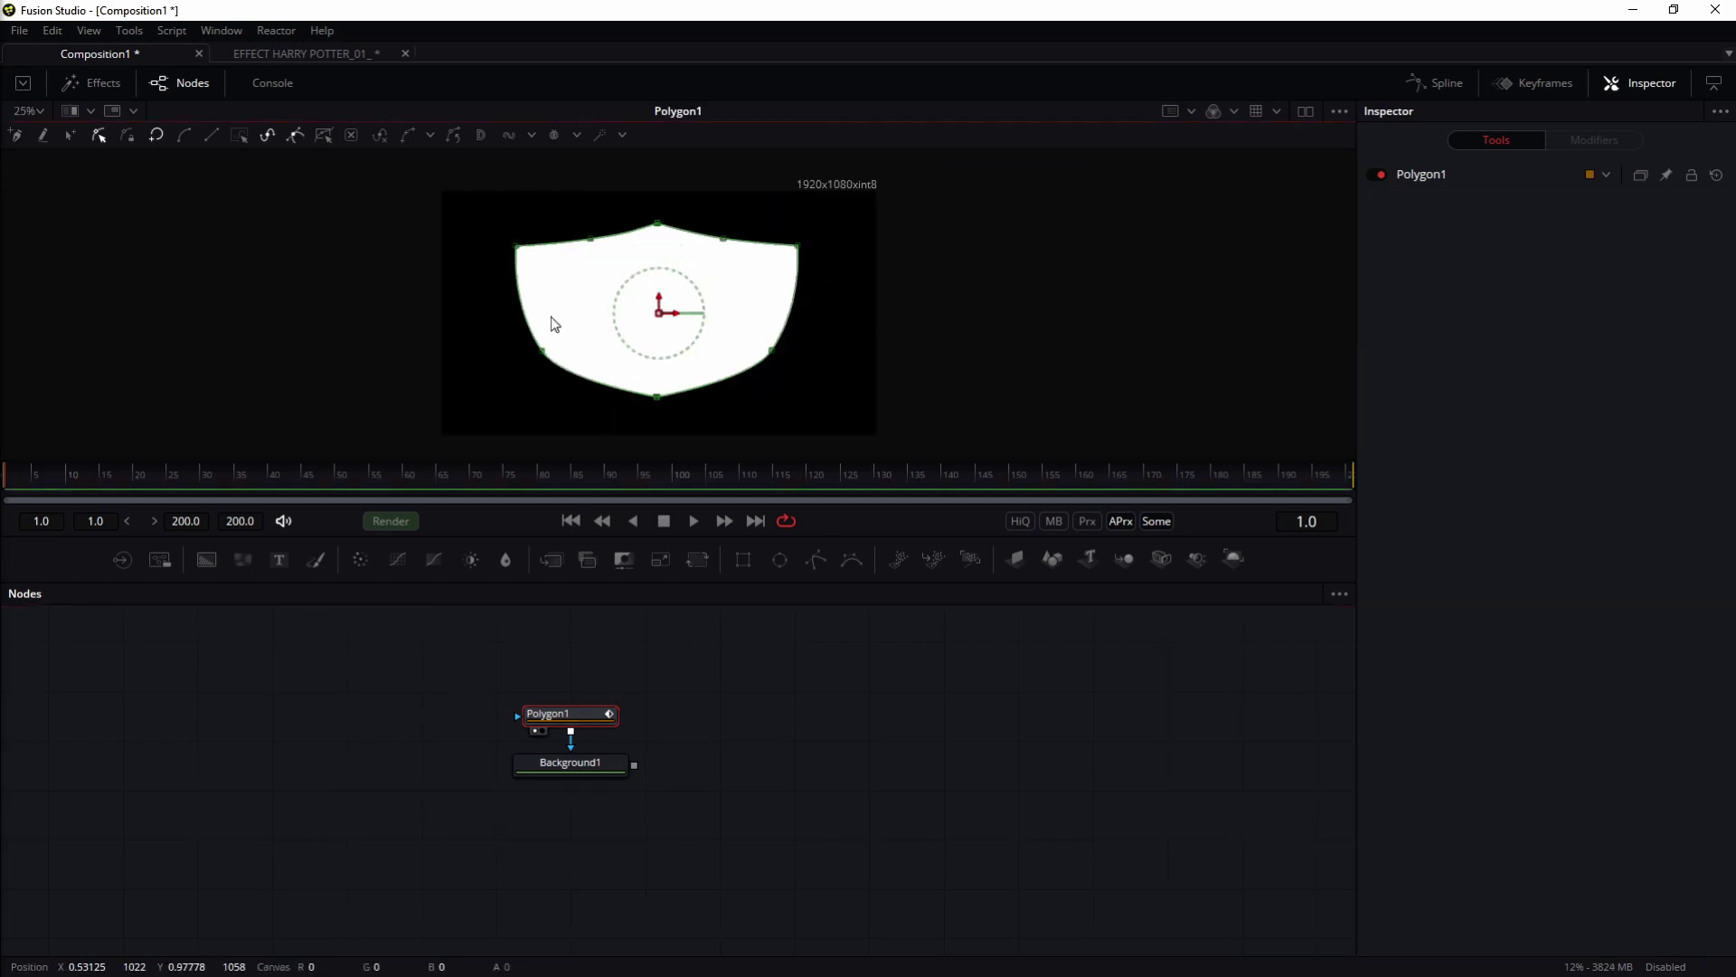
key(1)
scroll(680, 311, down, 1)
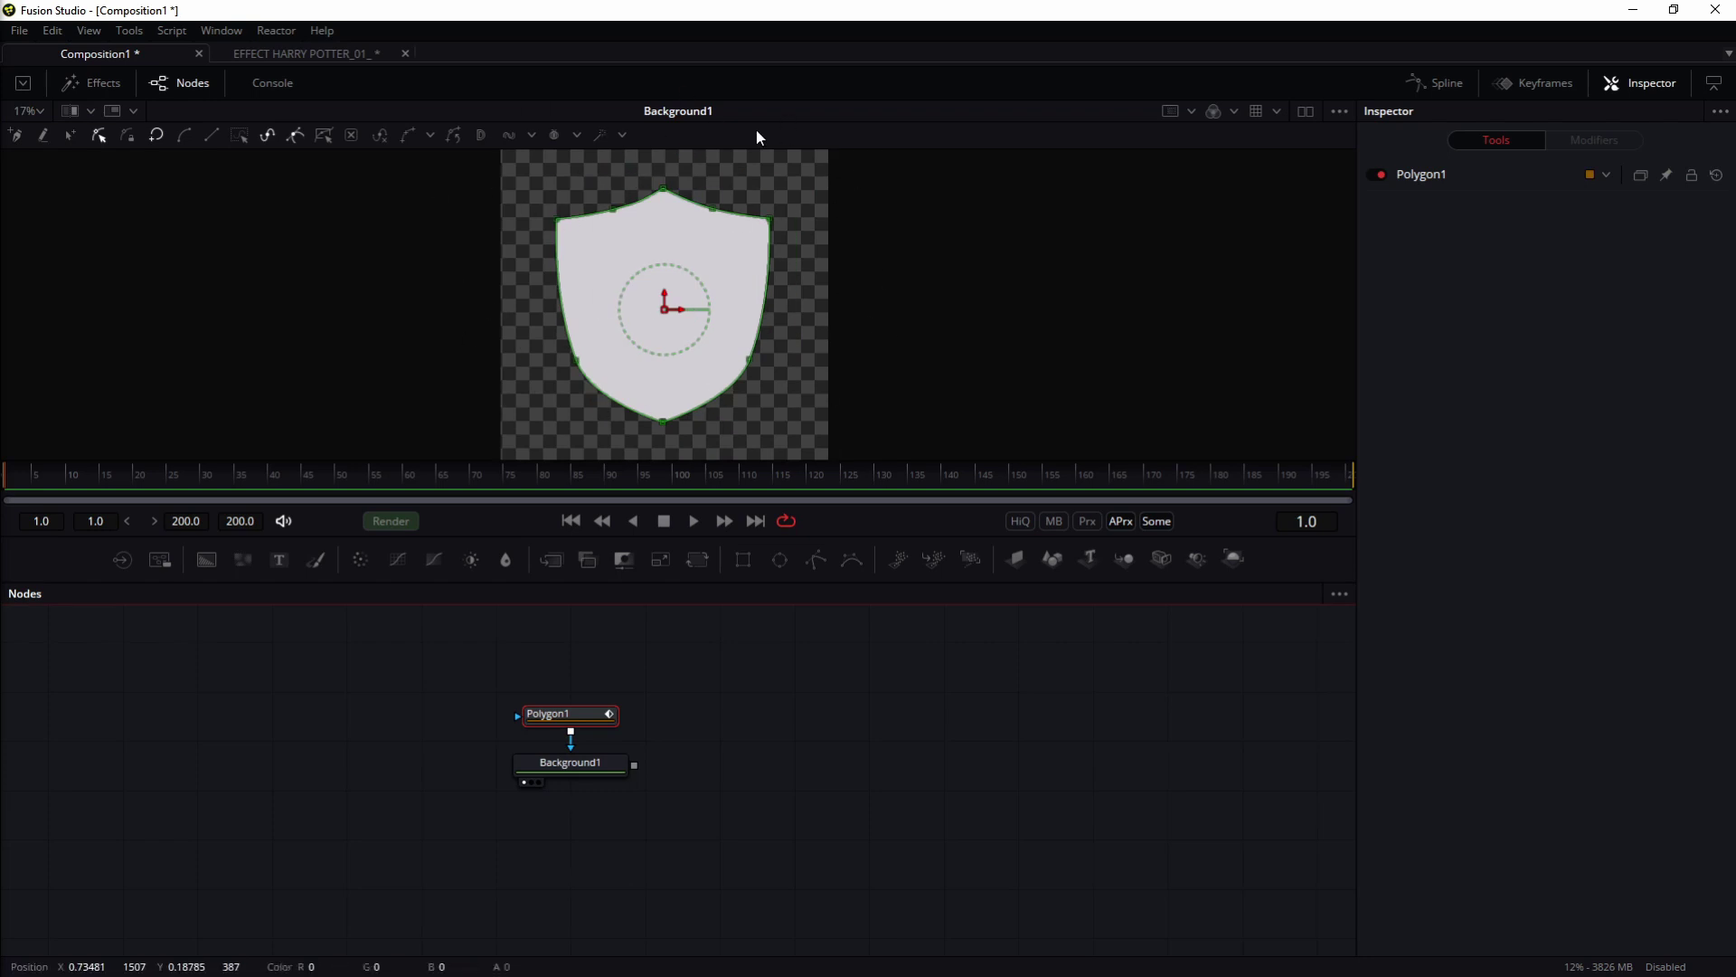
click(303, 51)
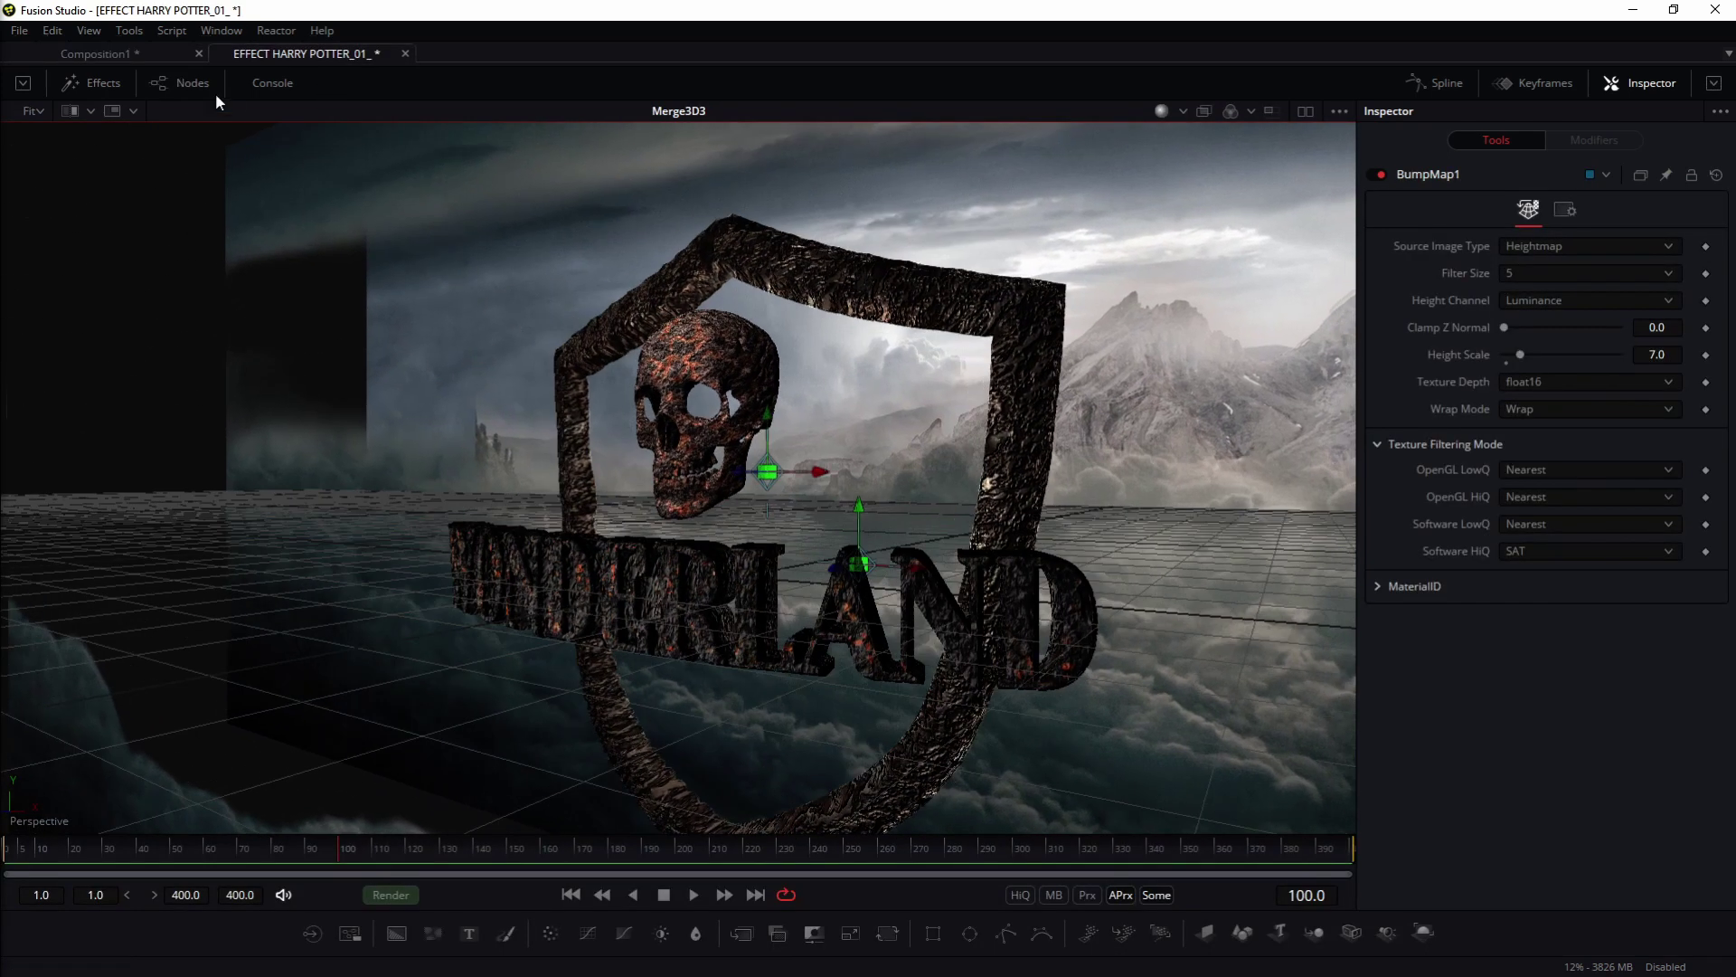
click(132, 54)
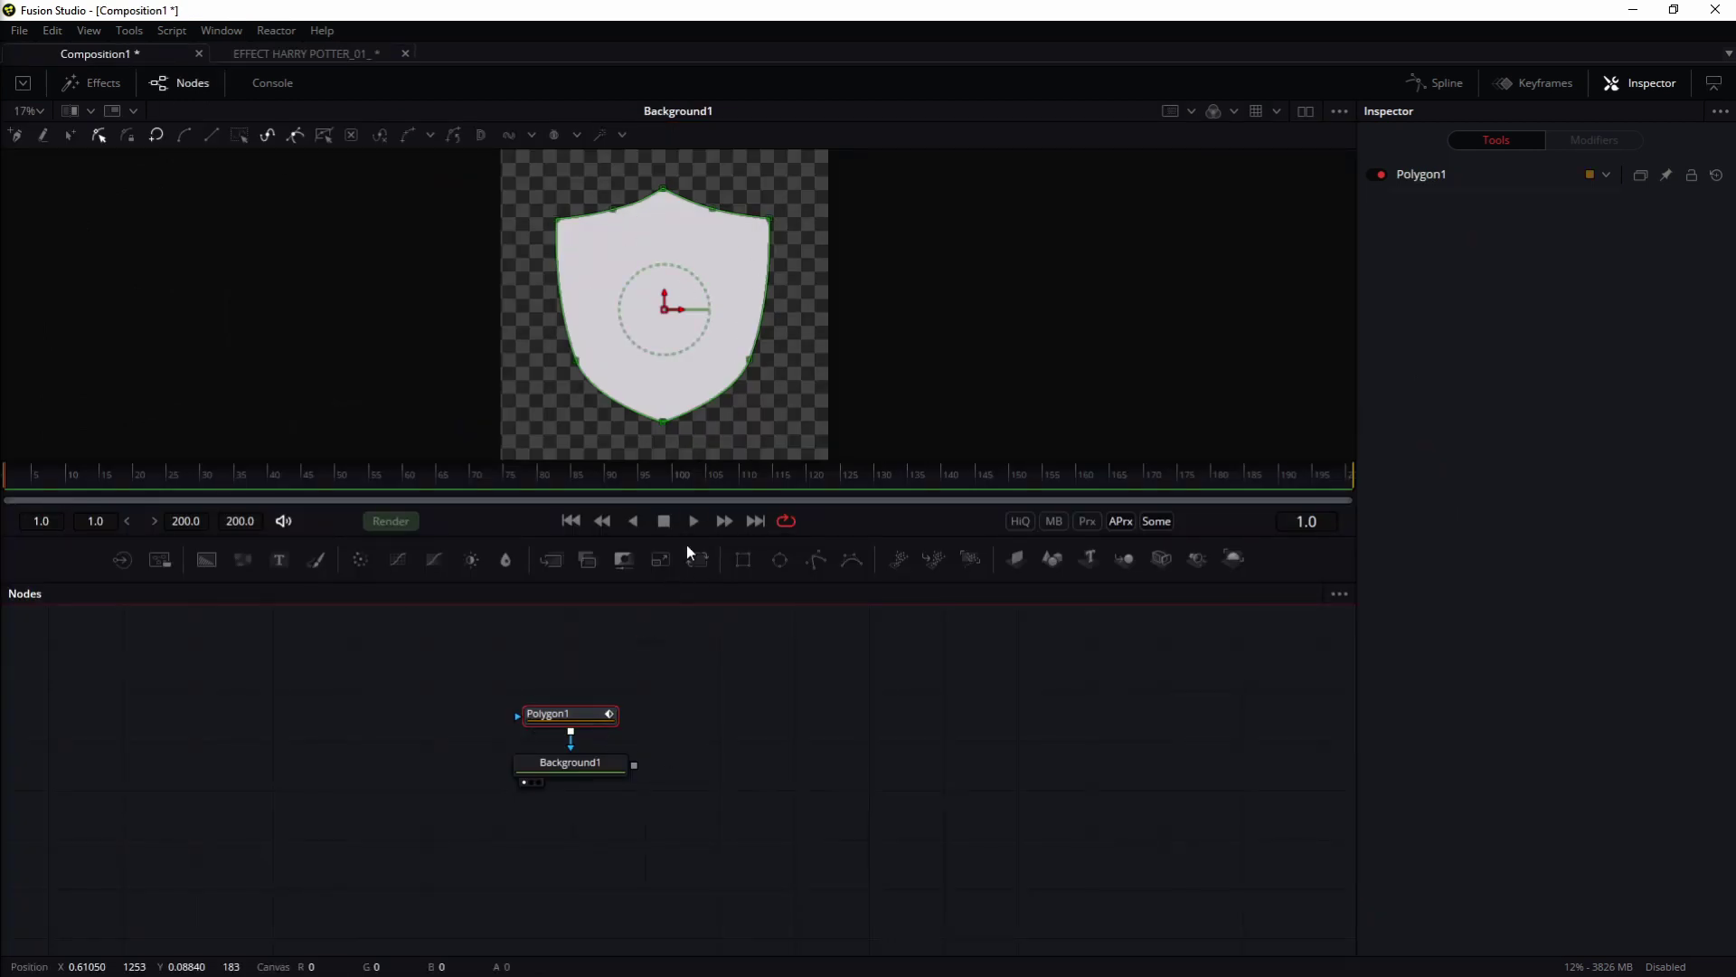
Step: Space Background1 away from Polygon1, duplicate the polygon and insert the copy into the connection between them
drag(570, 762, 569, 833)
click(490, 725)
click(566, 714)
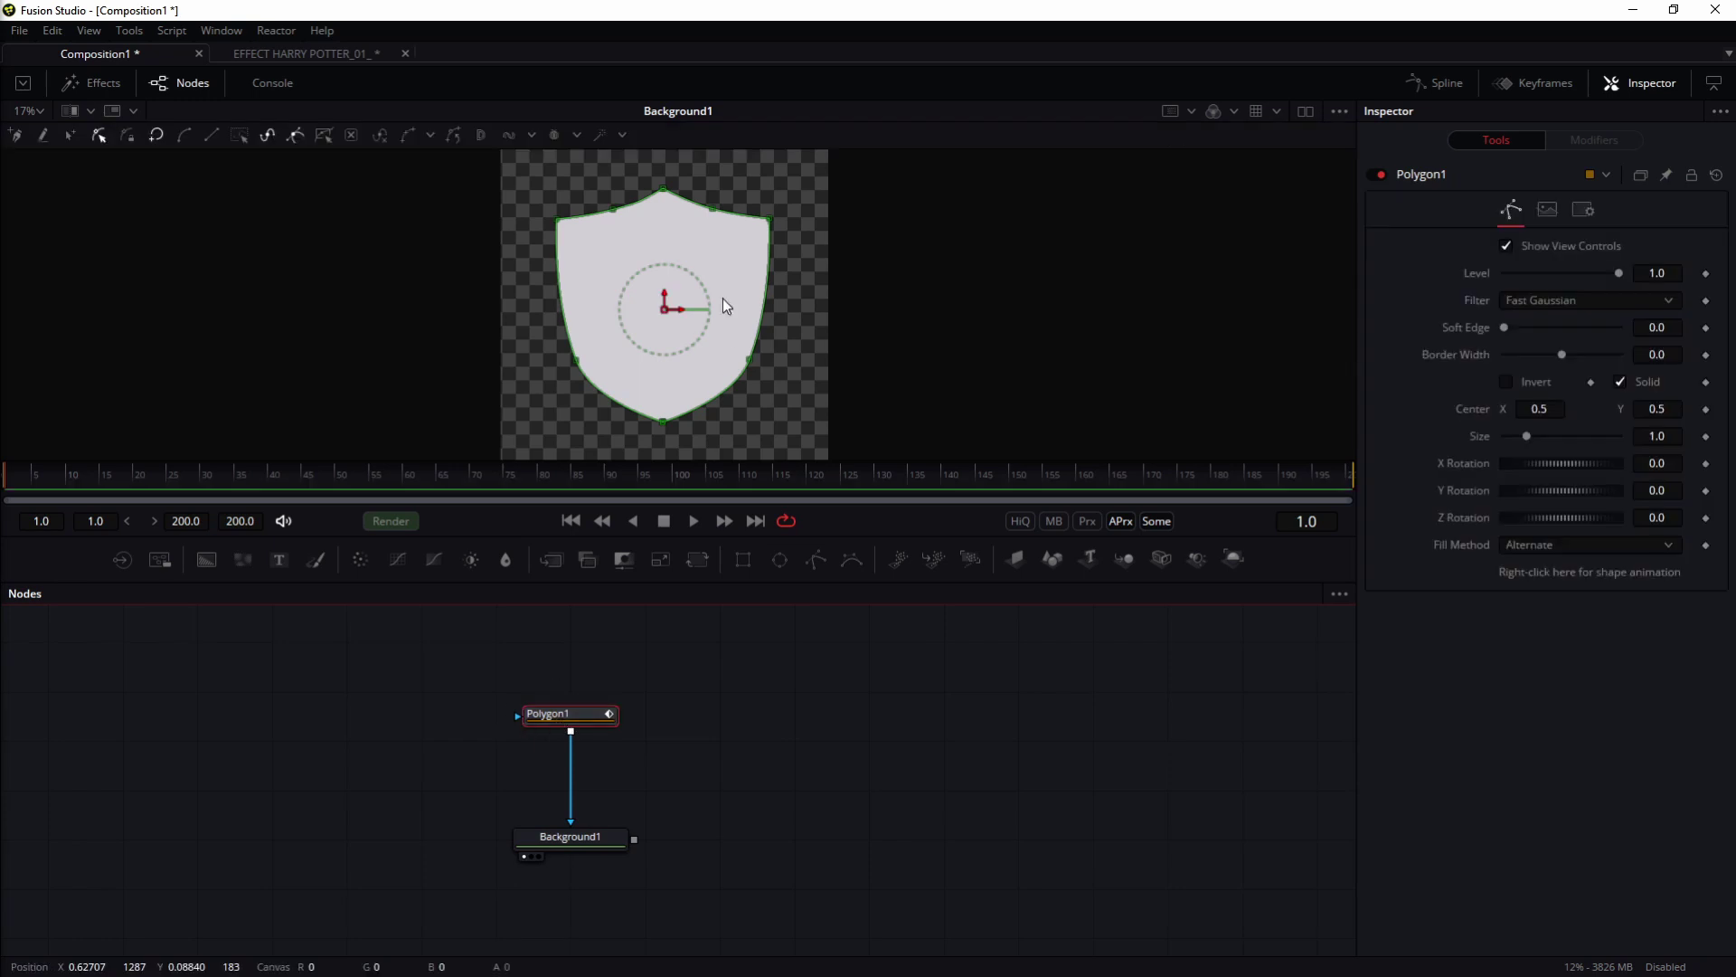
click(686, 762)
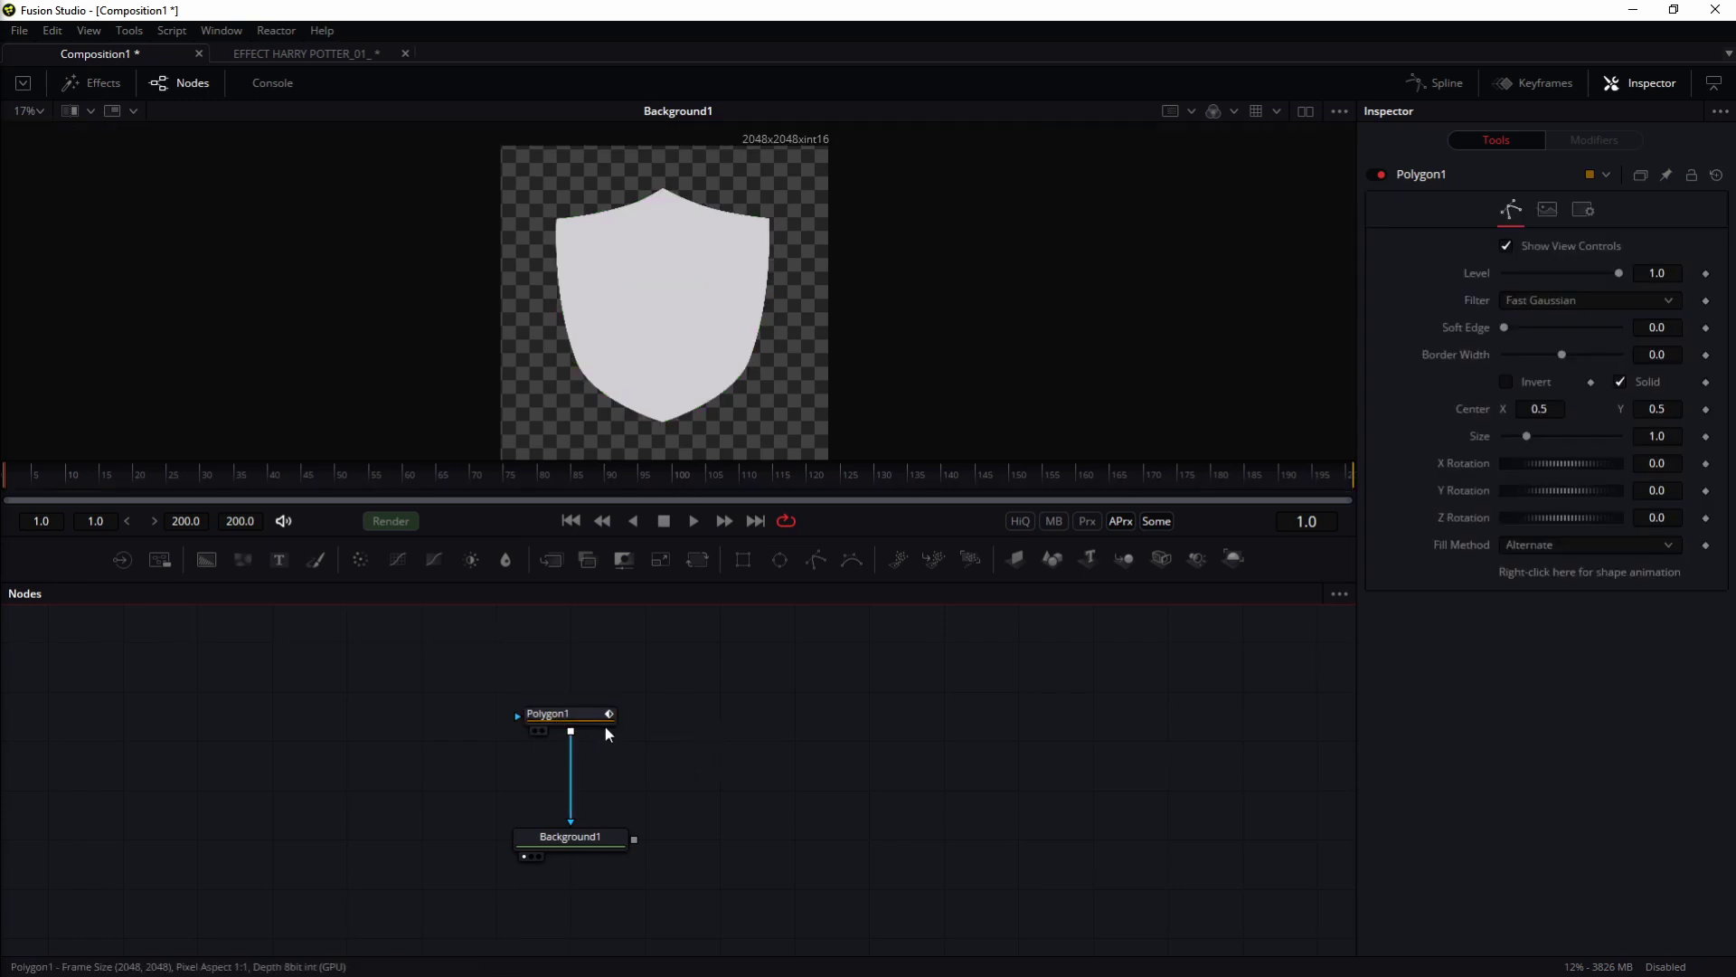
key(ctrl+v)
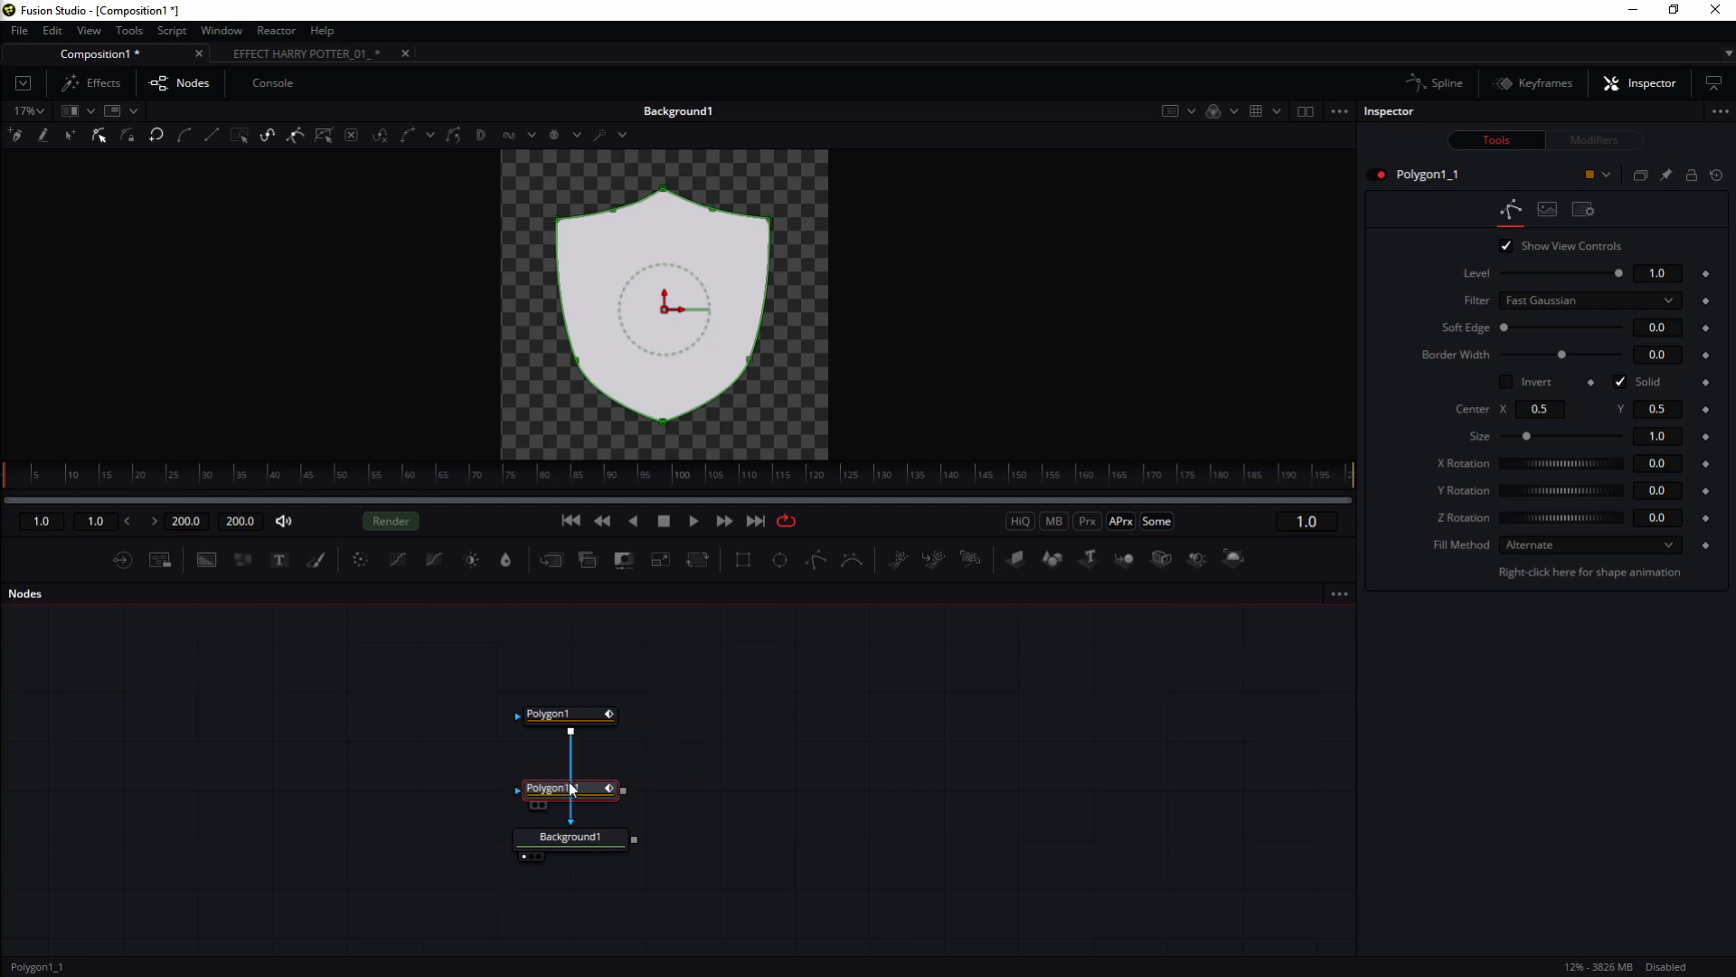
drag(570, 787, 571, 786)
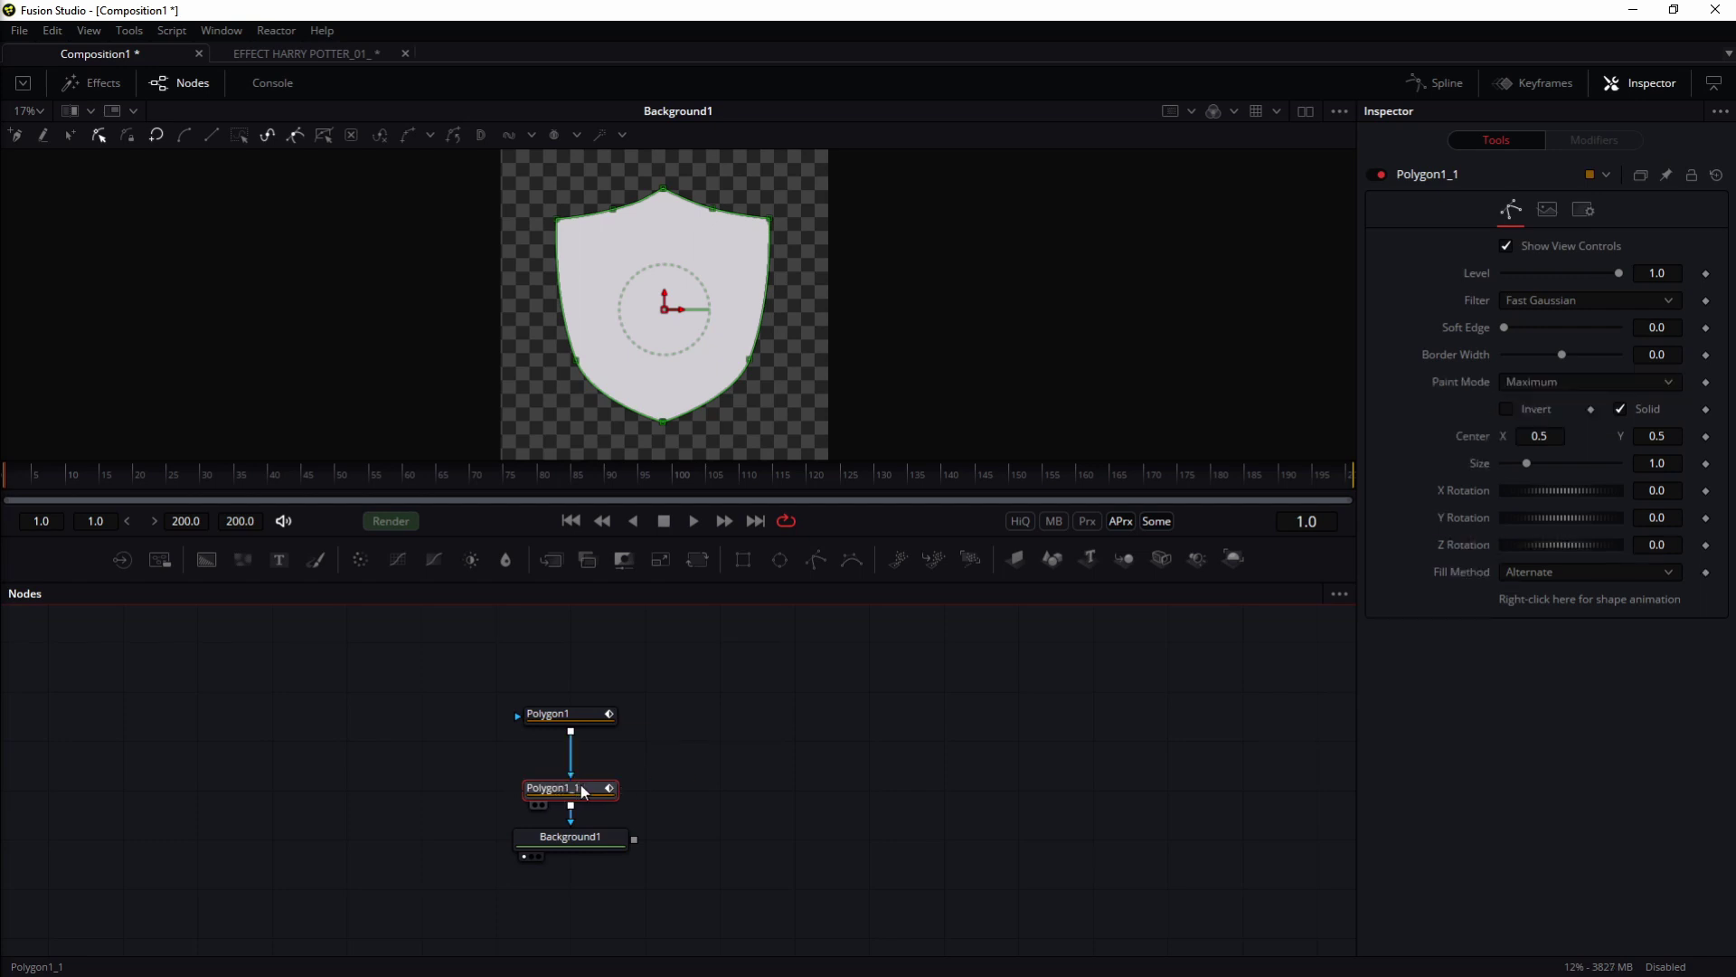
Step: Set the paint mode of the duplicated polygon to Subtract
click(1538, 383)
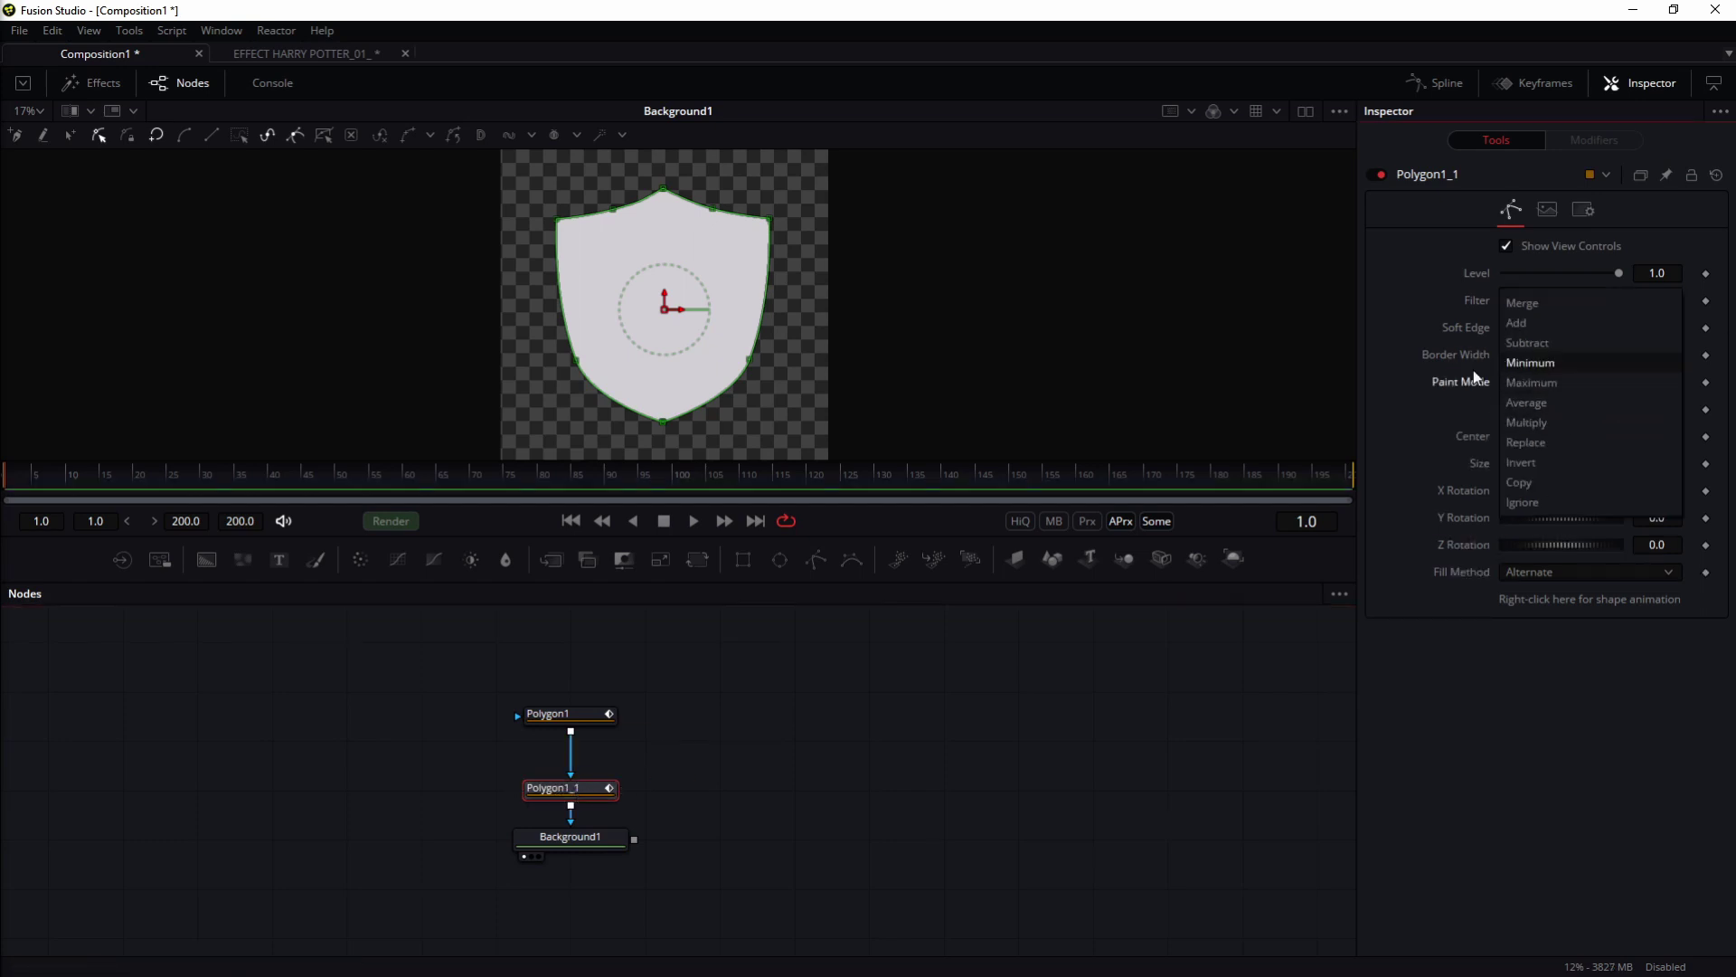
click(1528, 344)
click(593, 784)
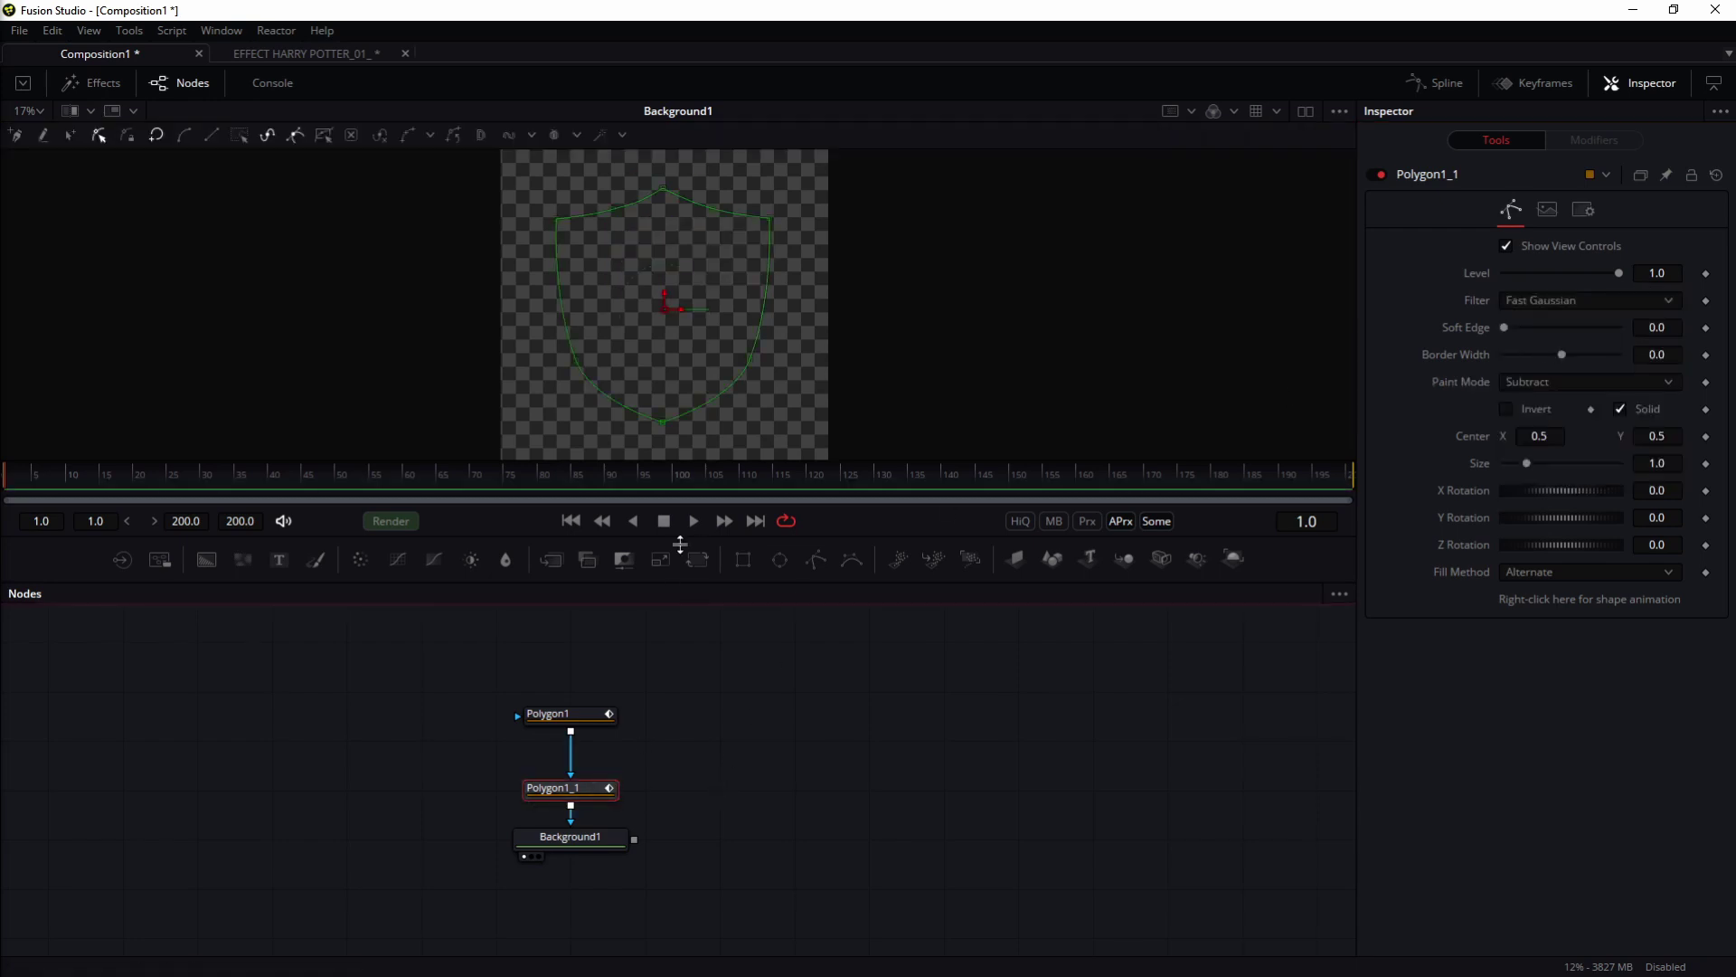
Step: Select all points of the subtracting polygon and shrink it from opposite corners to leave an even shield-shaped frame
key(ctrl+a)
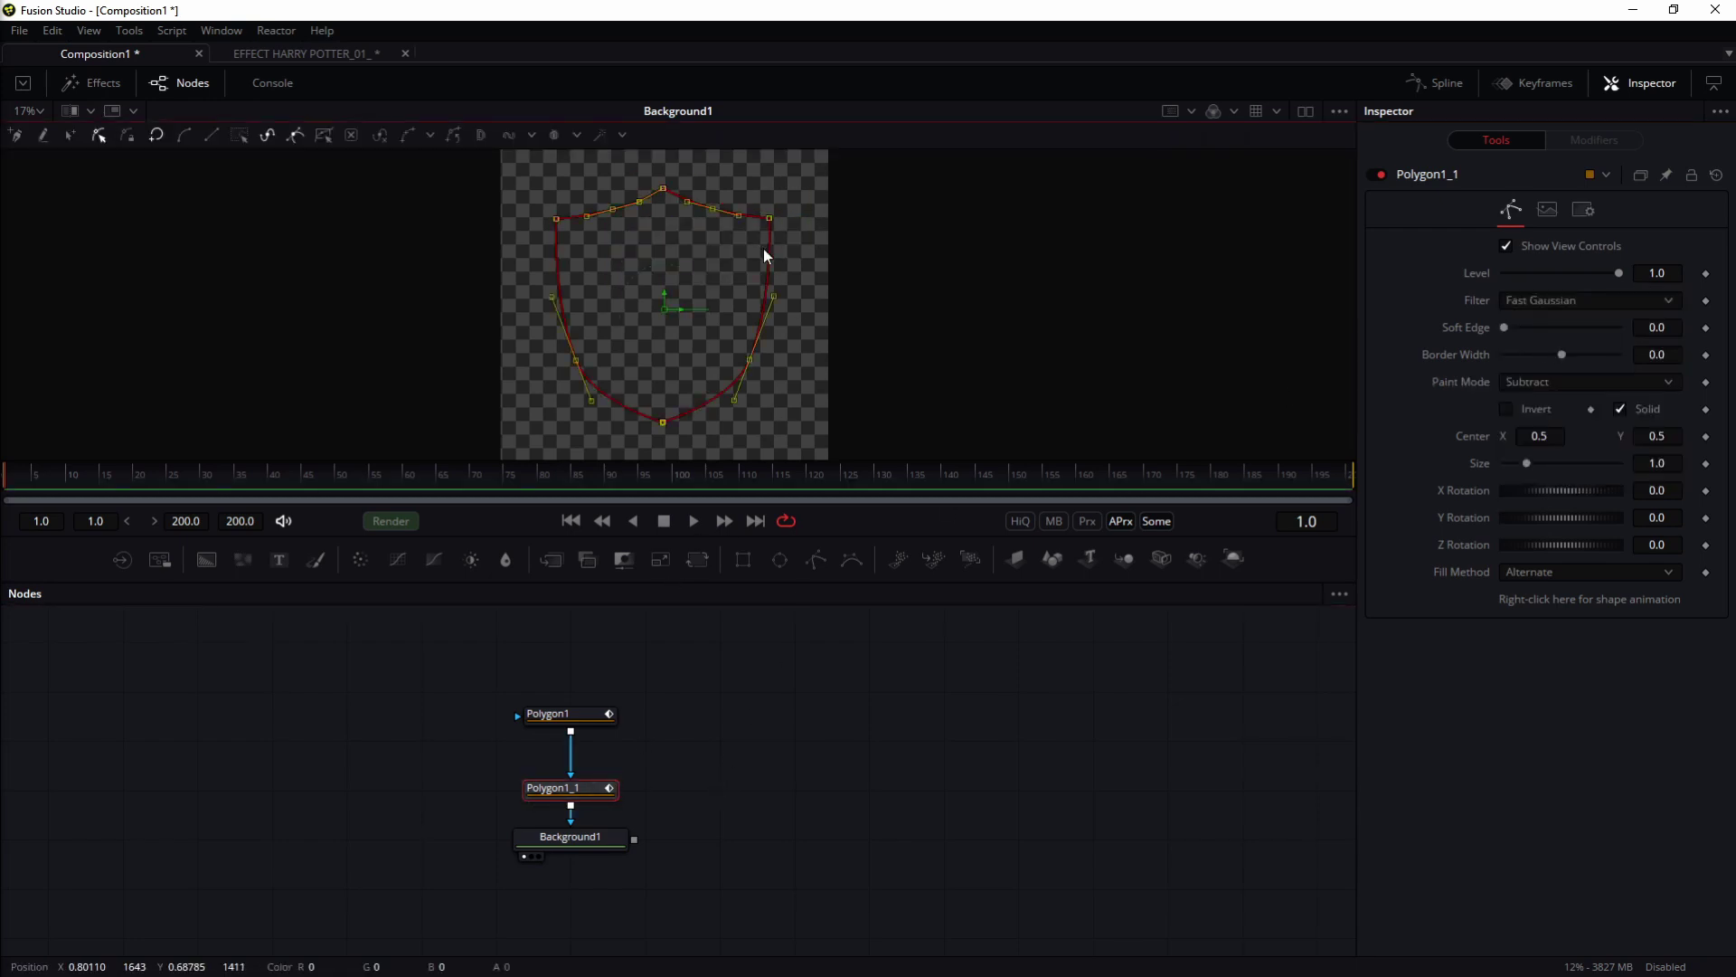
key(shift+b)
drag(771, 196, 756, 213)
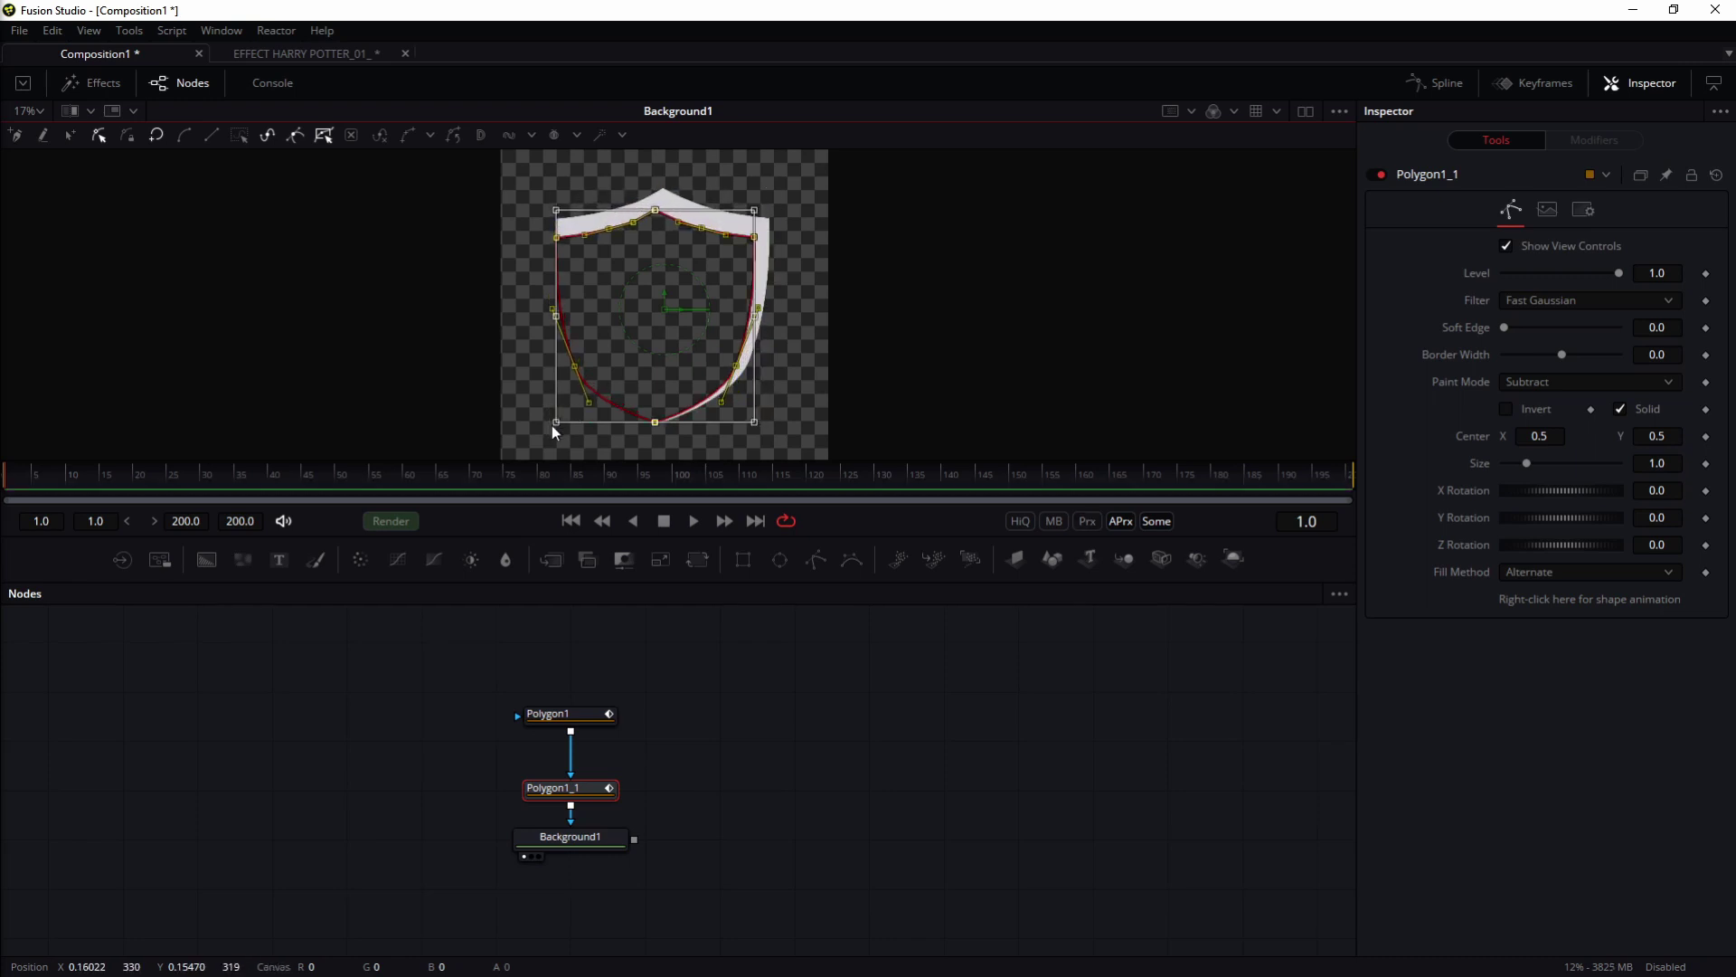
drag(568, 413, 573, 404)
click(709, 687)
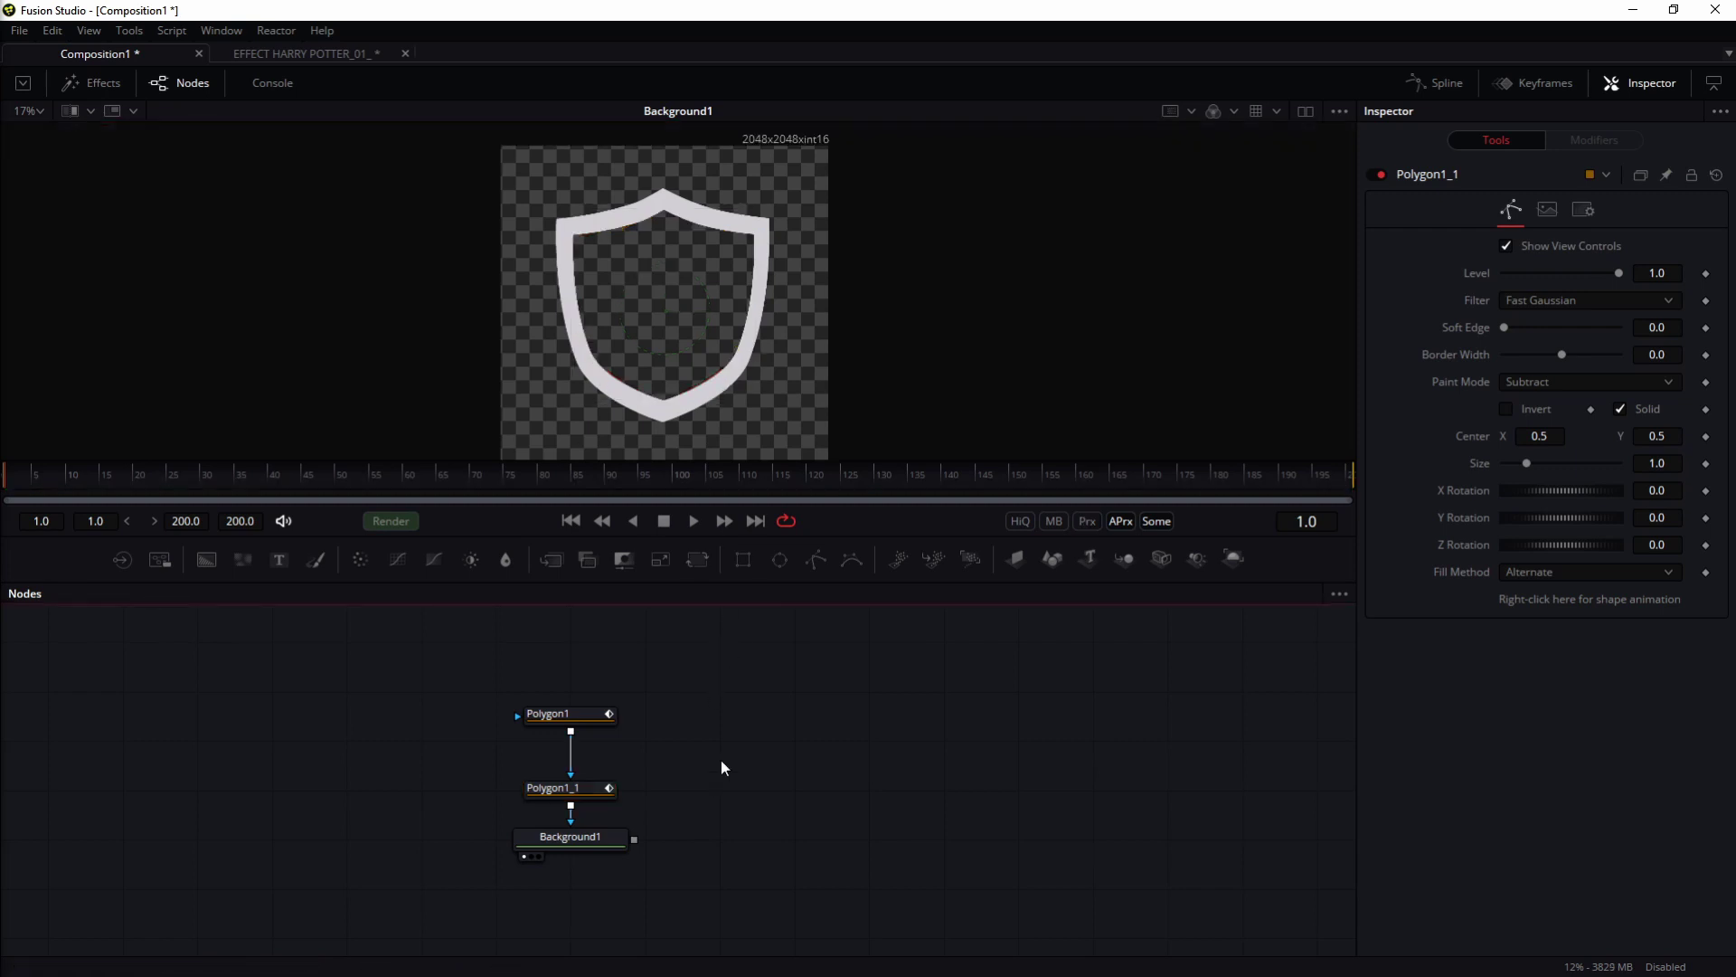
Step: Examine the stone texture and curvature of the shield in the finished EFFECT HARRY POTTER_01_ composition, comparing it with the flat shield frame
click(307, 53)
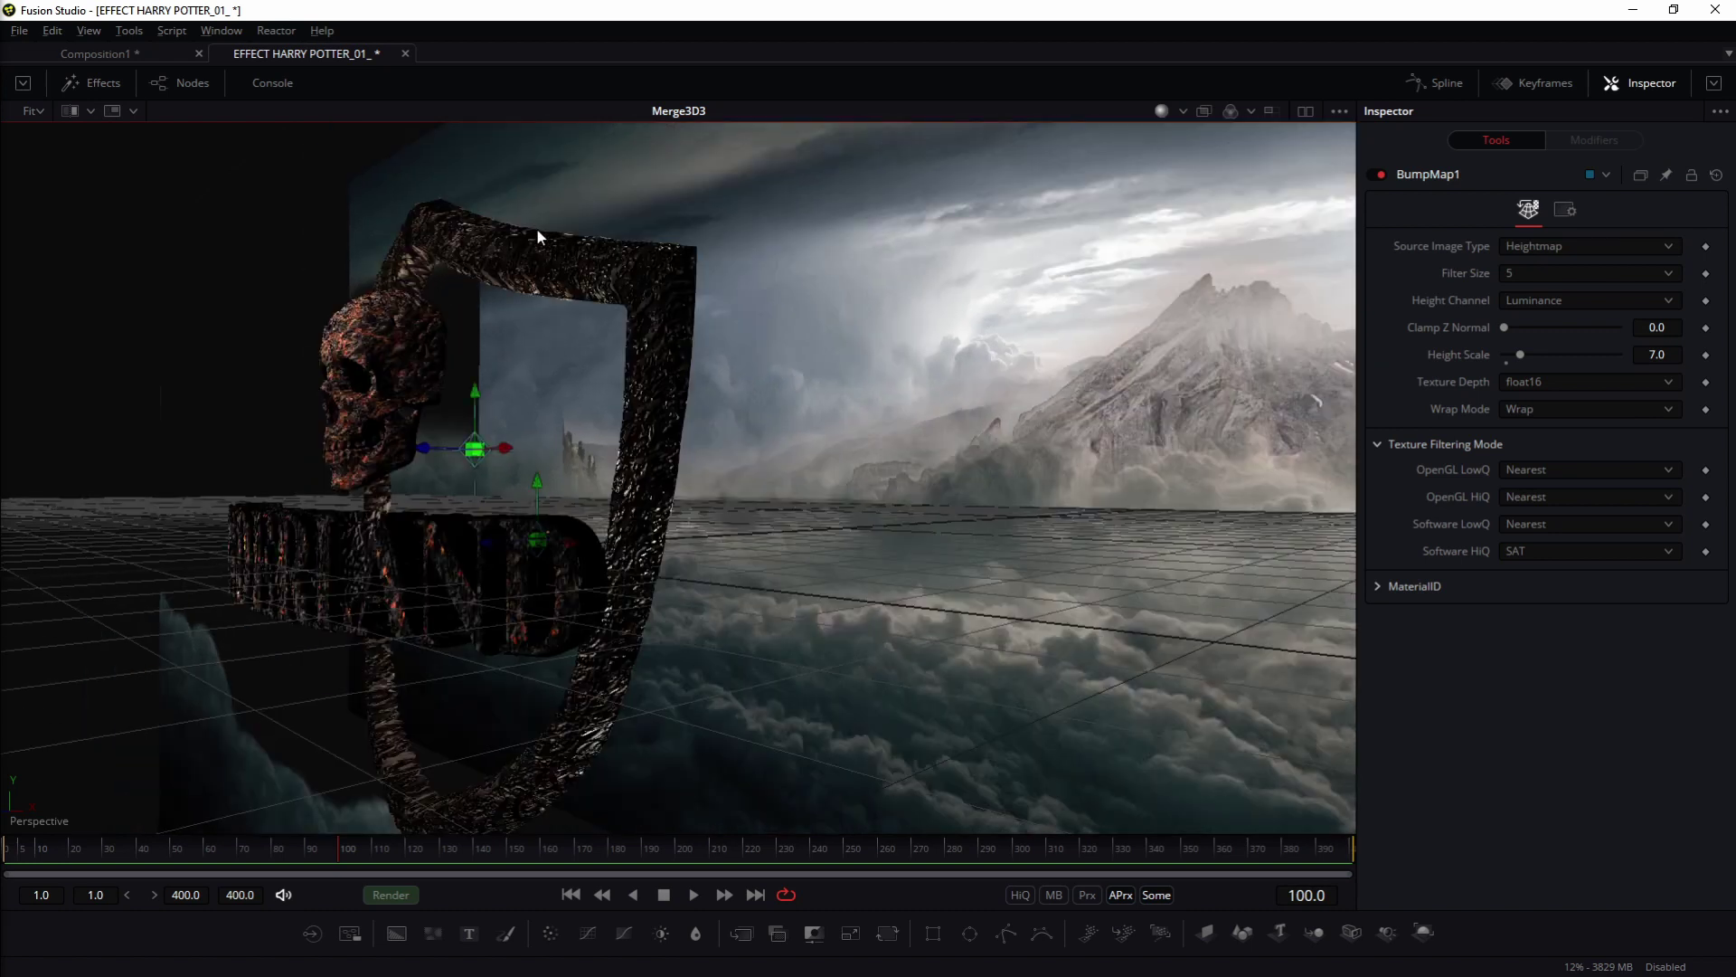
drag(537, 229, 397, 323)
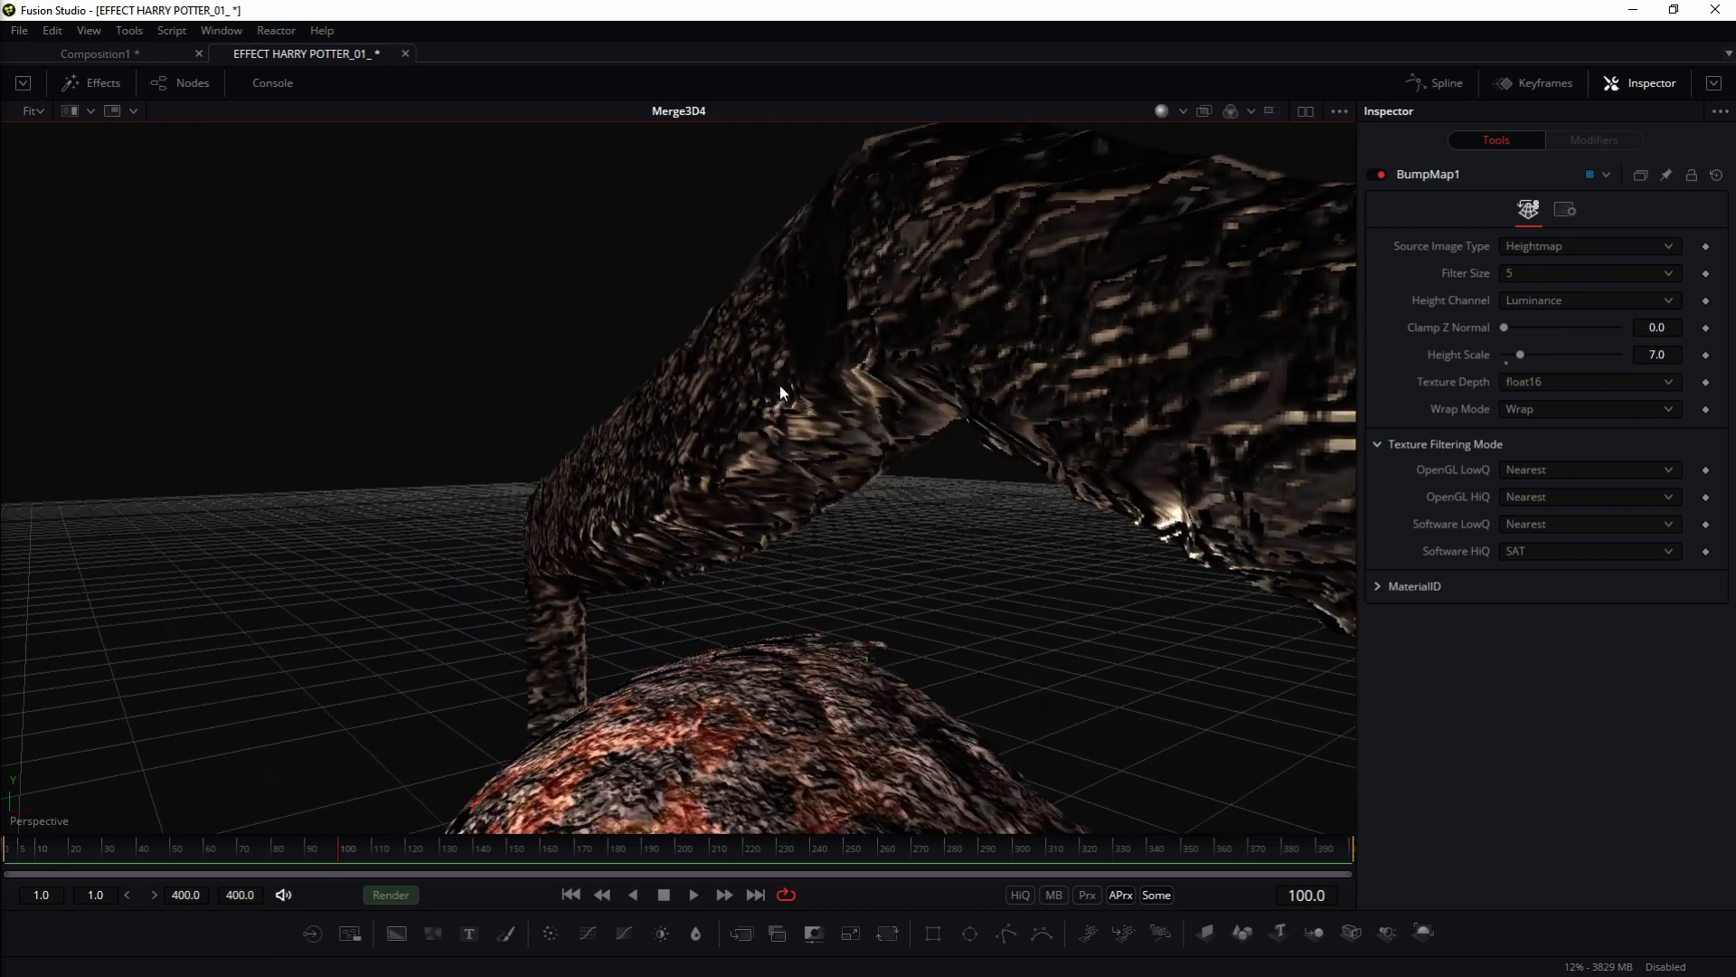
scroll(1105, 487, down, 5)
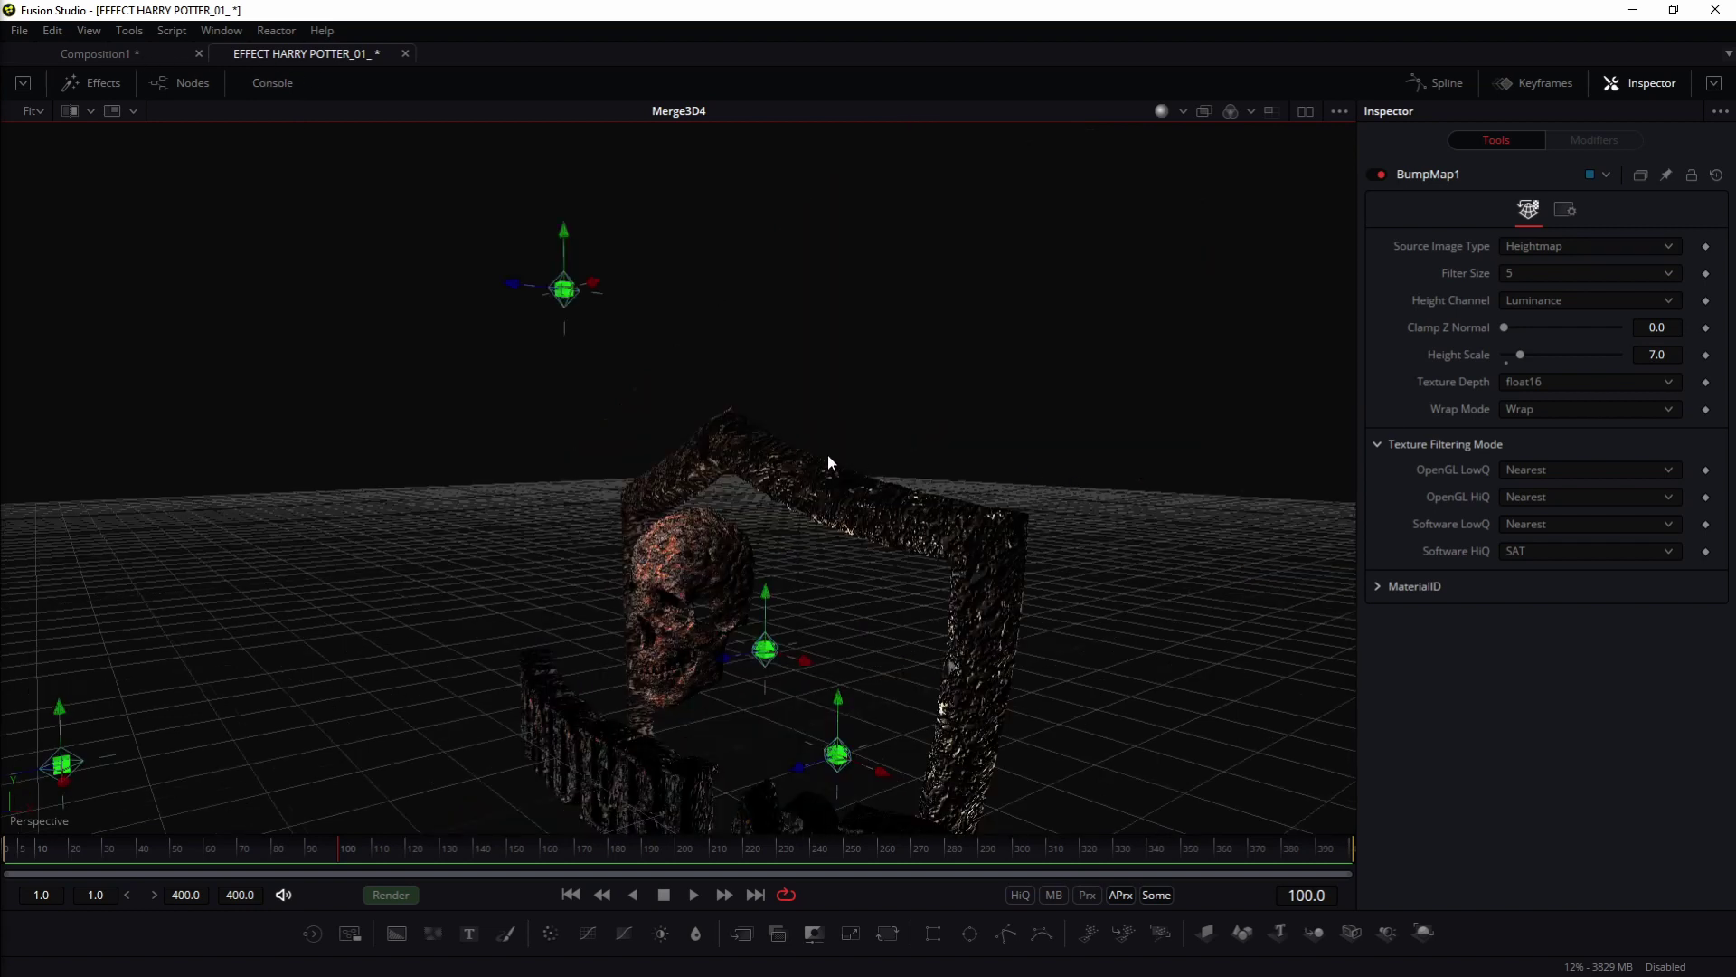
drag(828, 454, 571, 590)
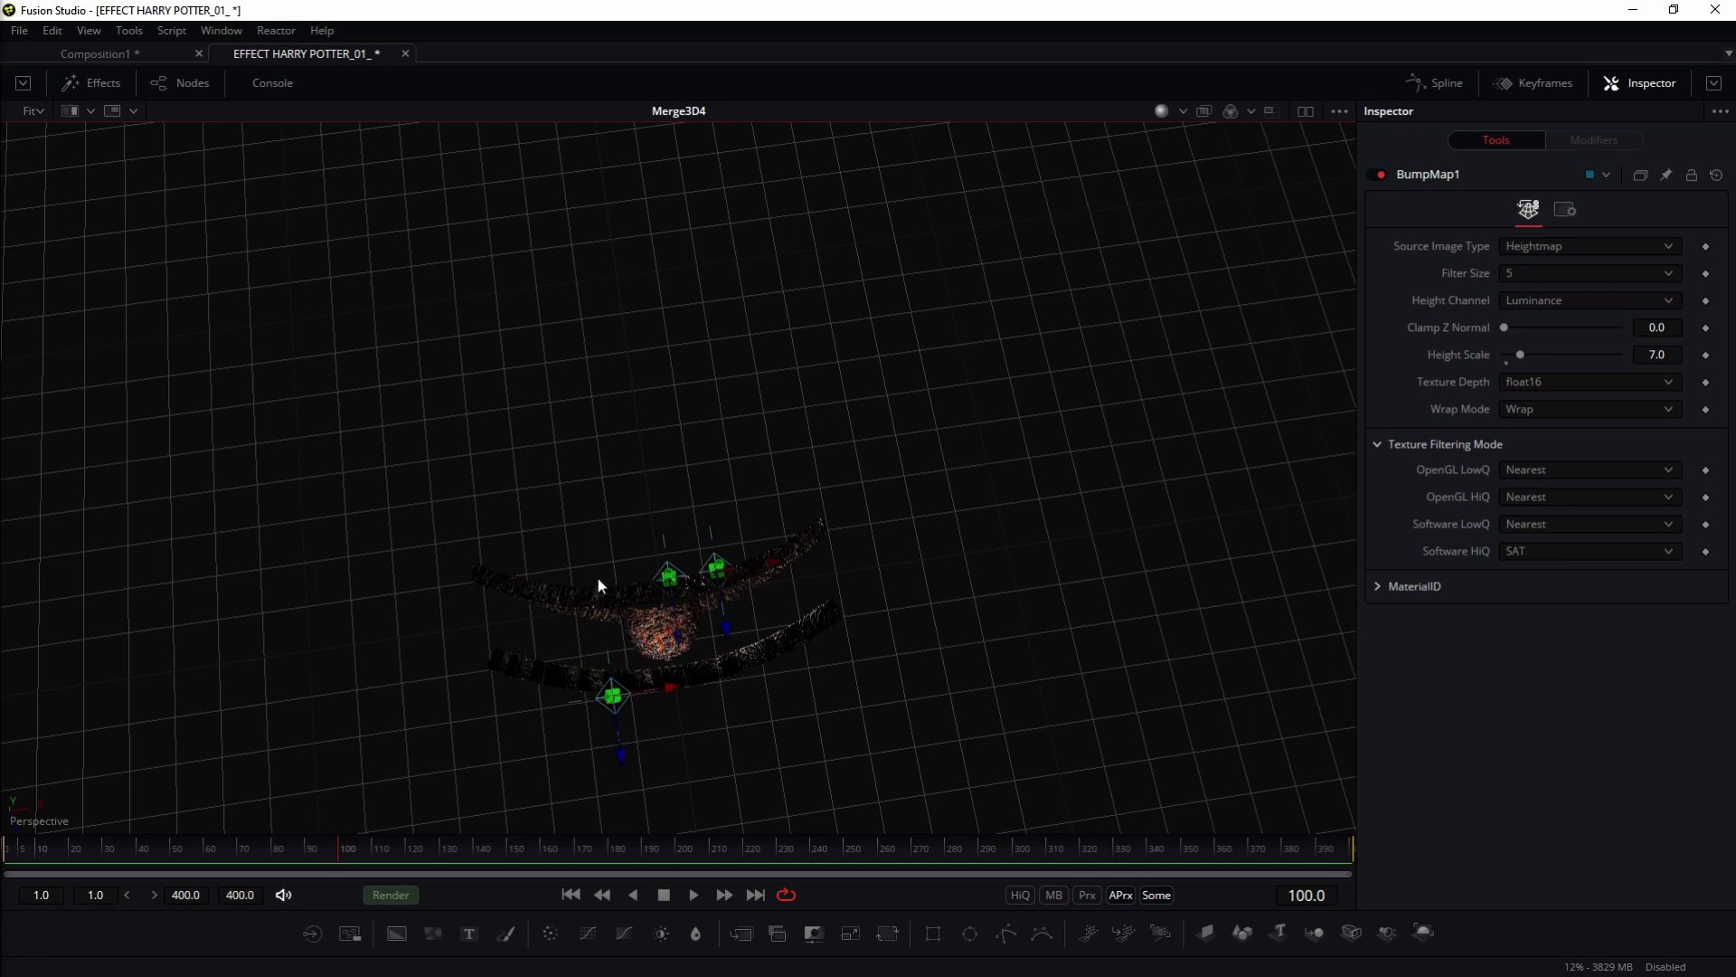
click(144, 52)
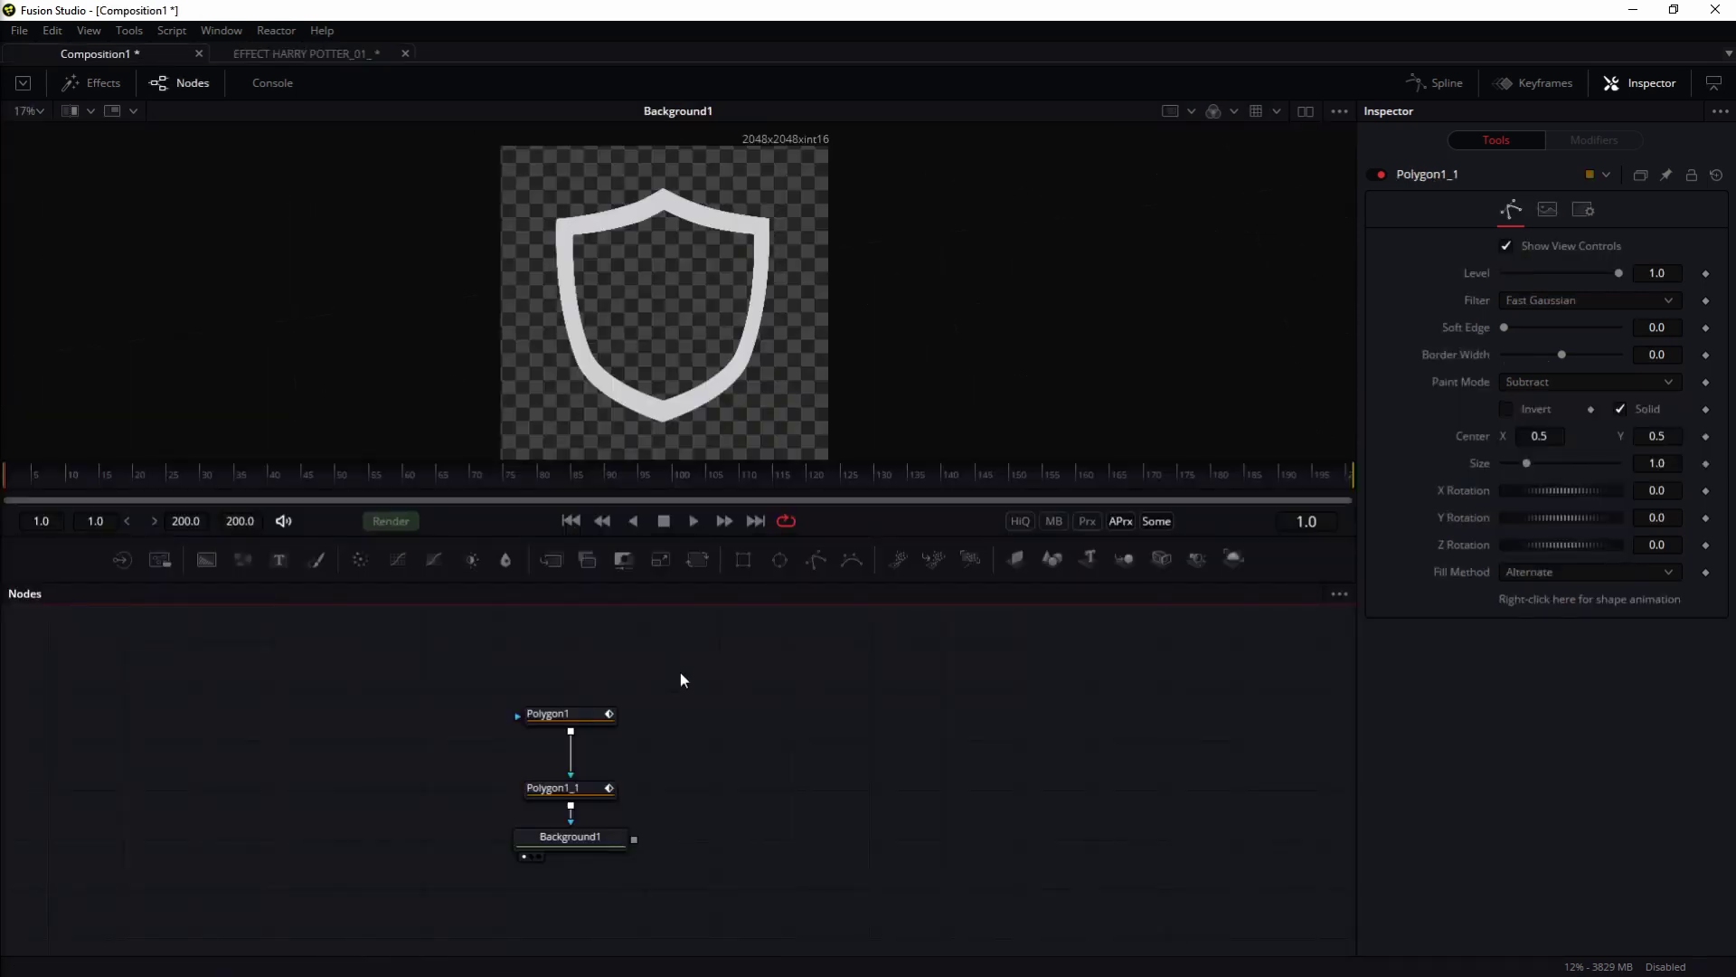
click(584, 787)
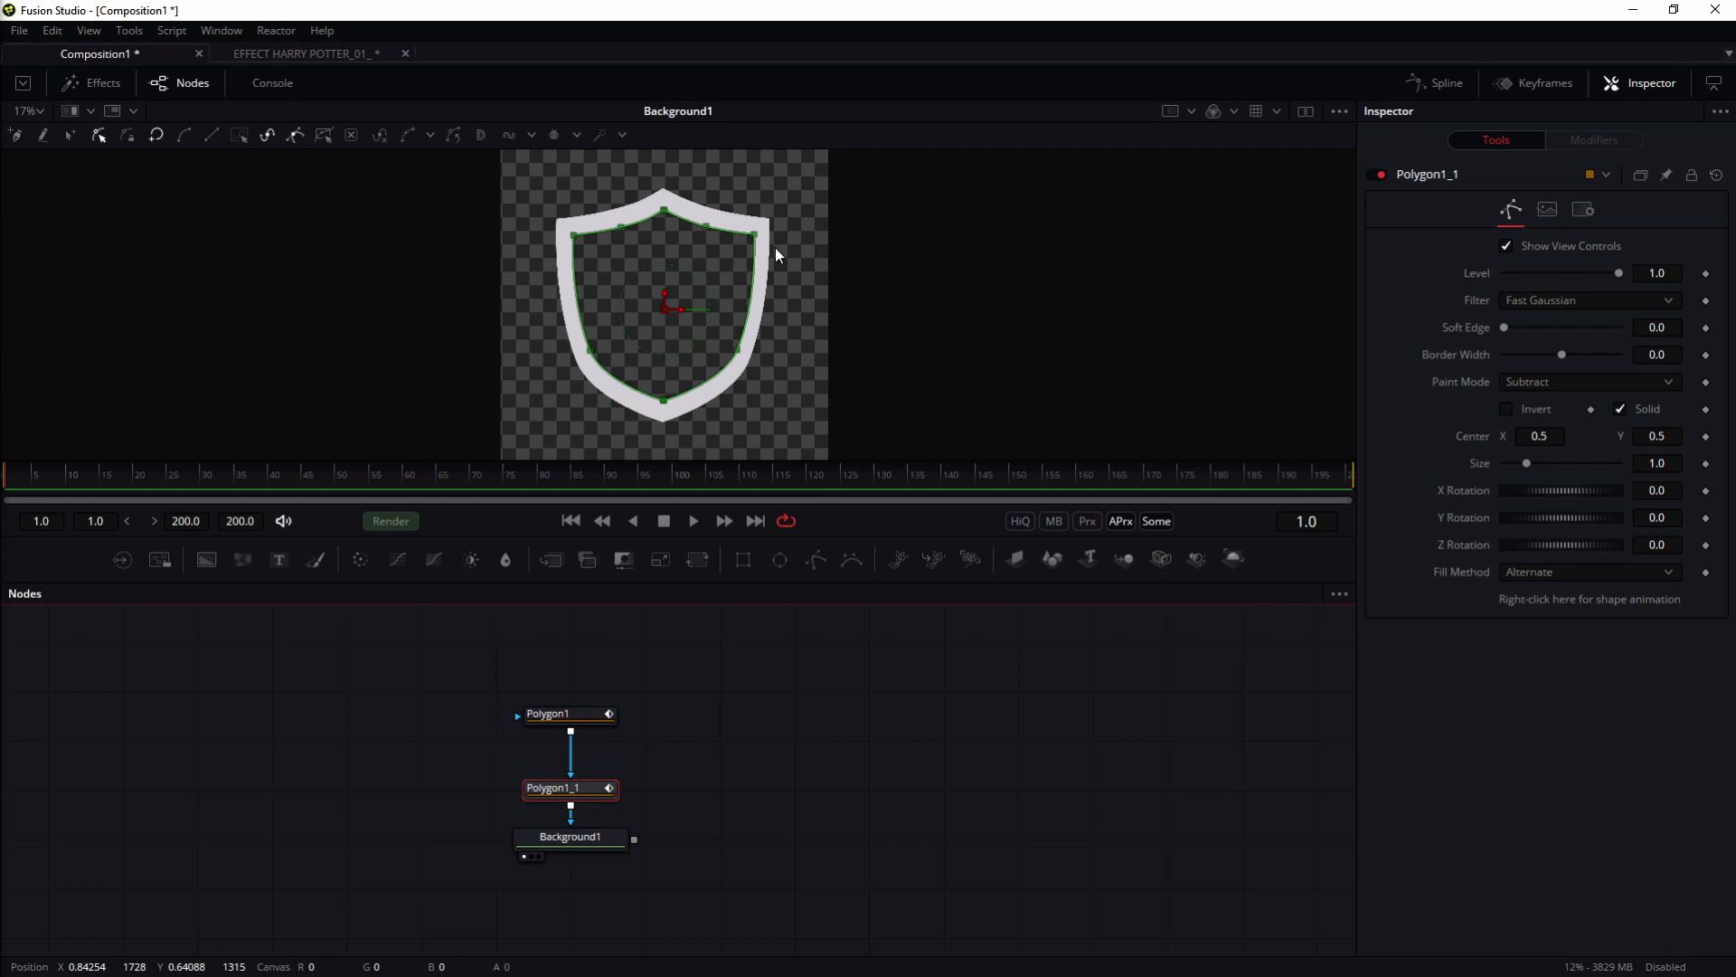
click(398, 689)
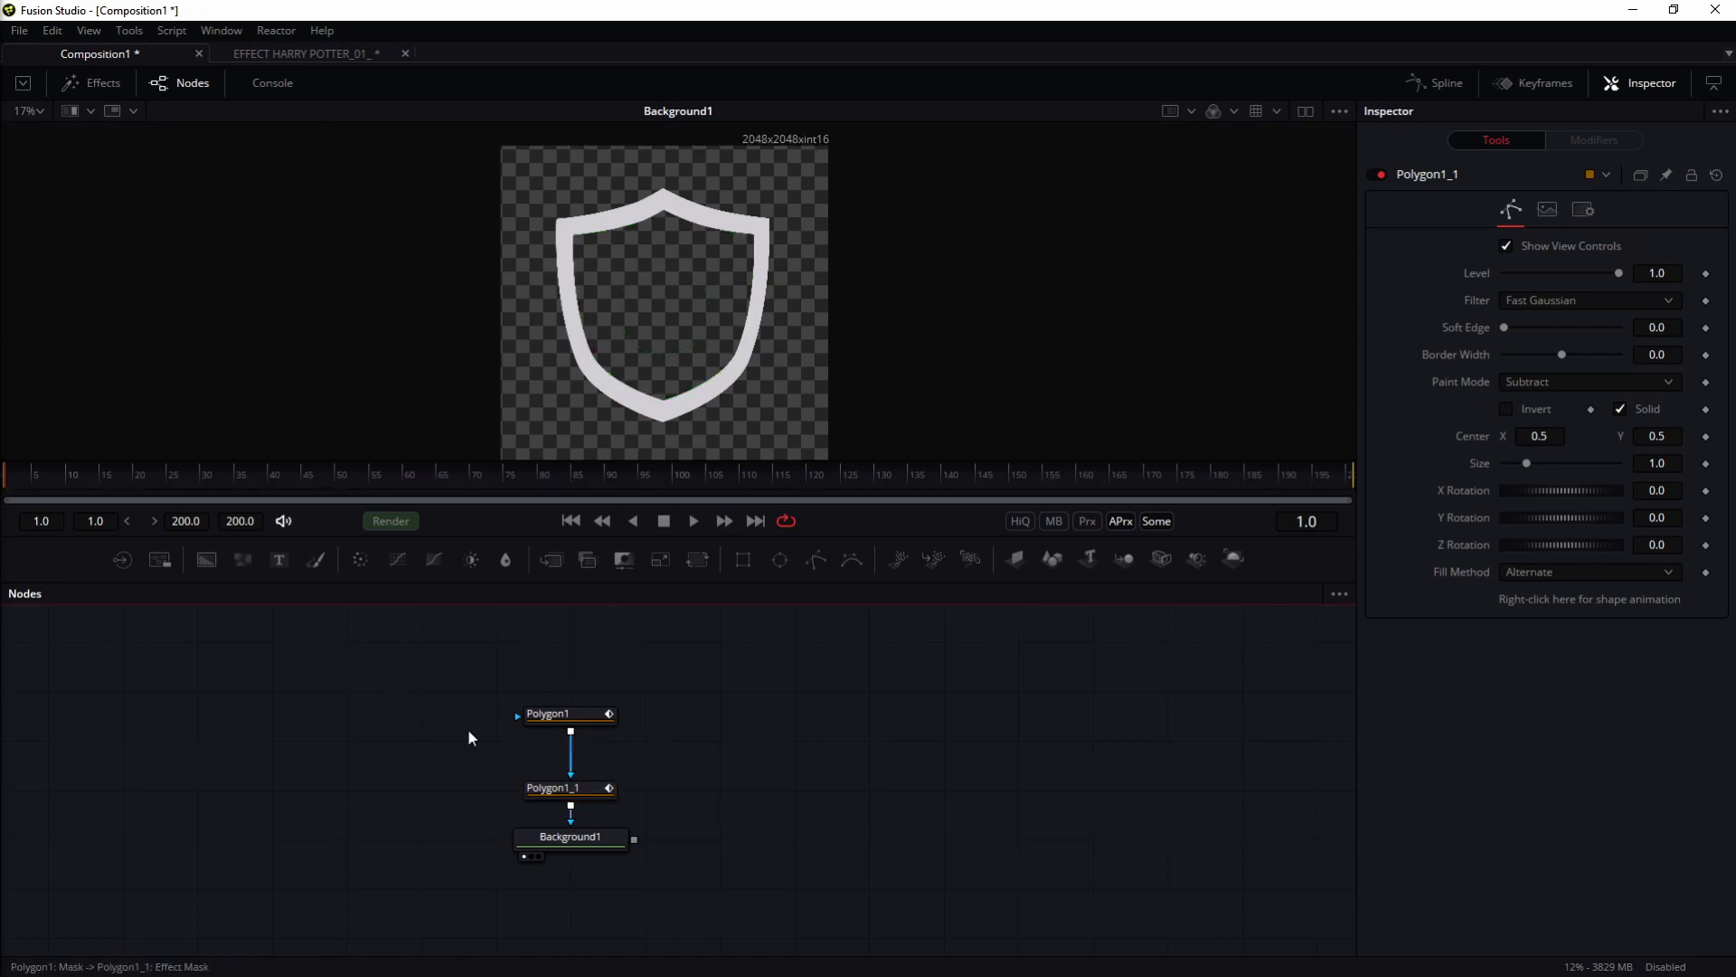
Step: Paste the stones_X_.tif texture loader beside the polygon nodes in Composition1 and show it in the viewer
key(alt+Tab)
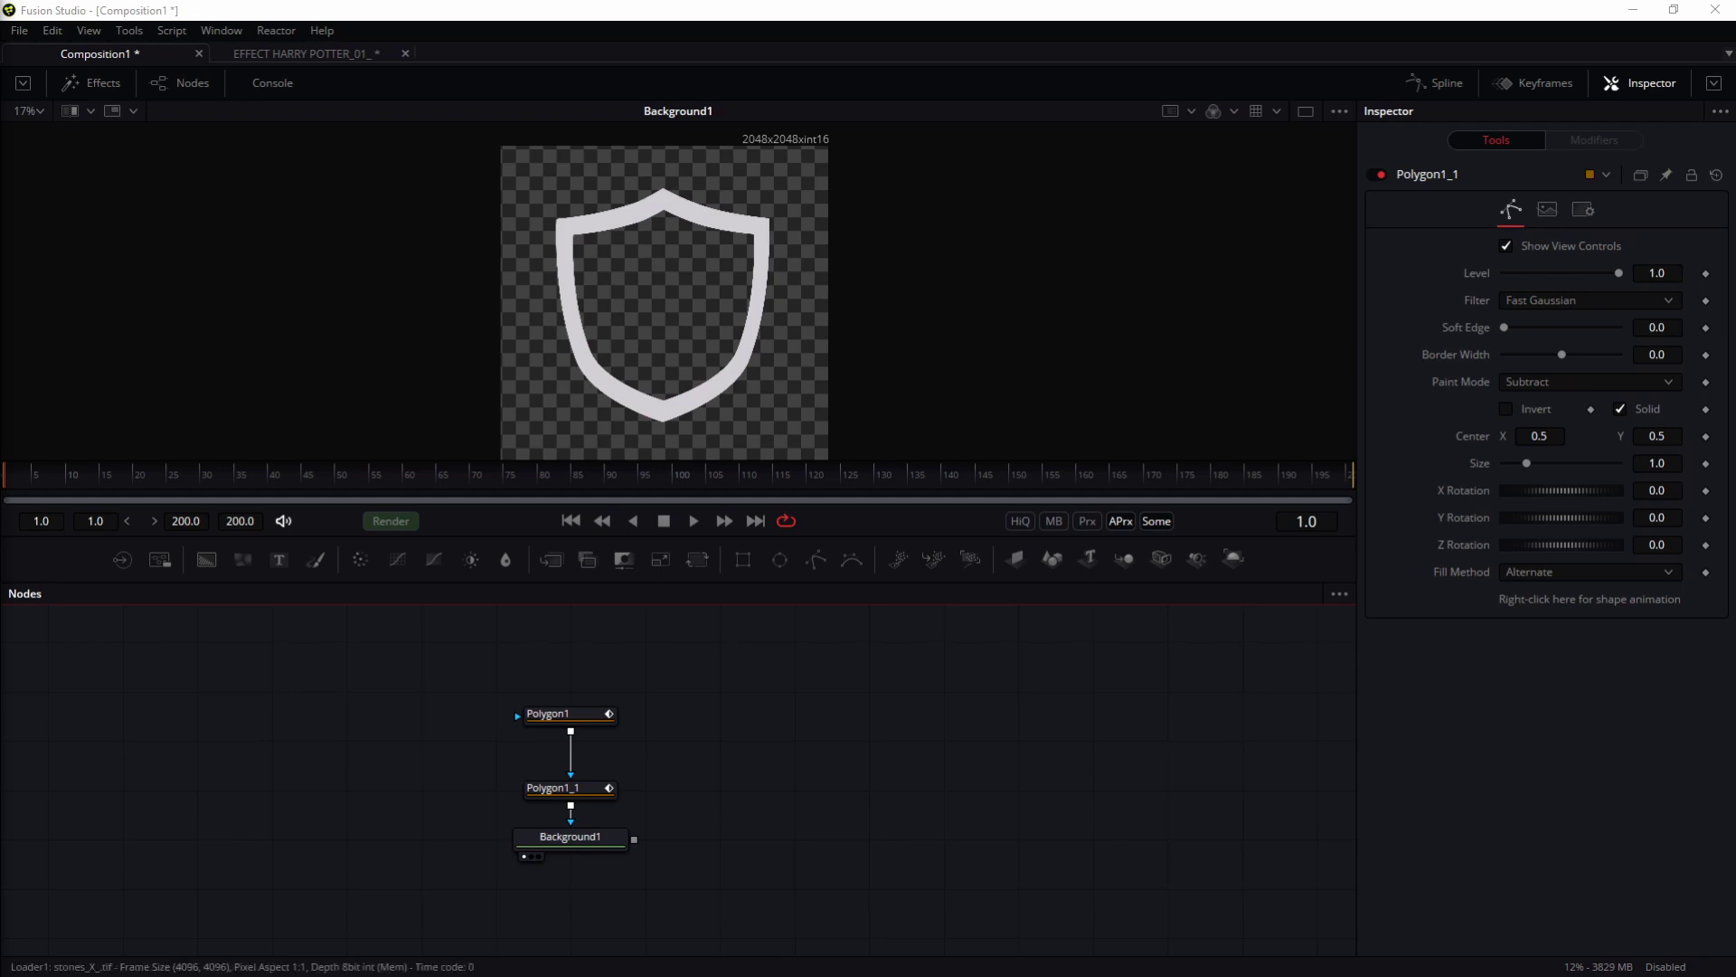
click(430, 732)
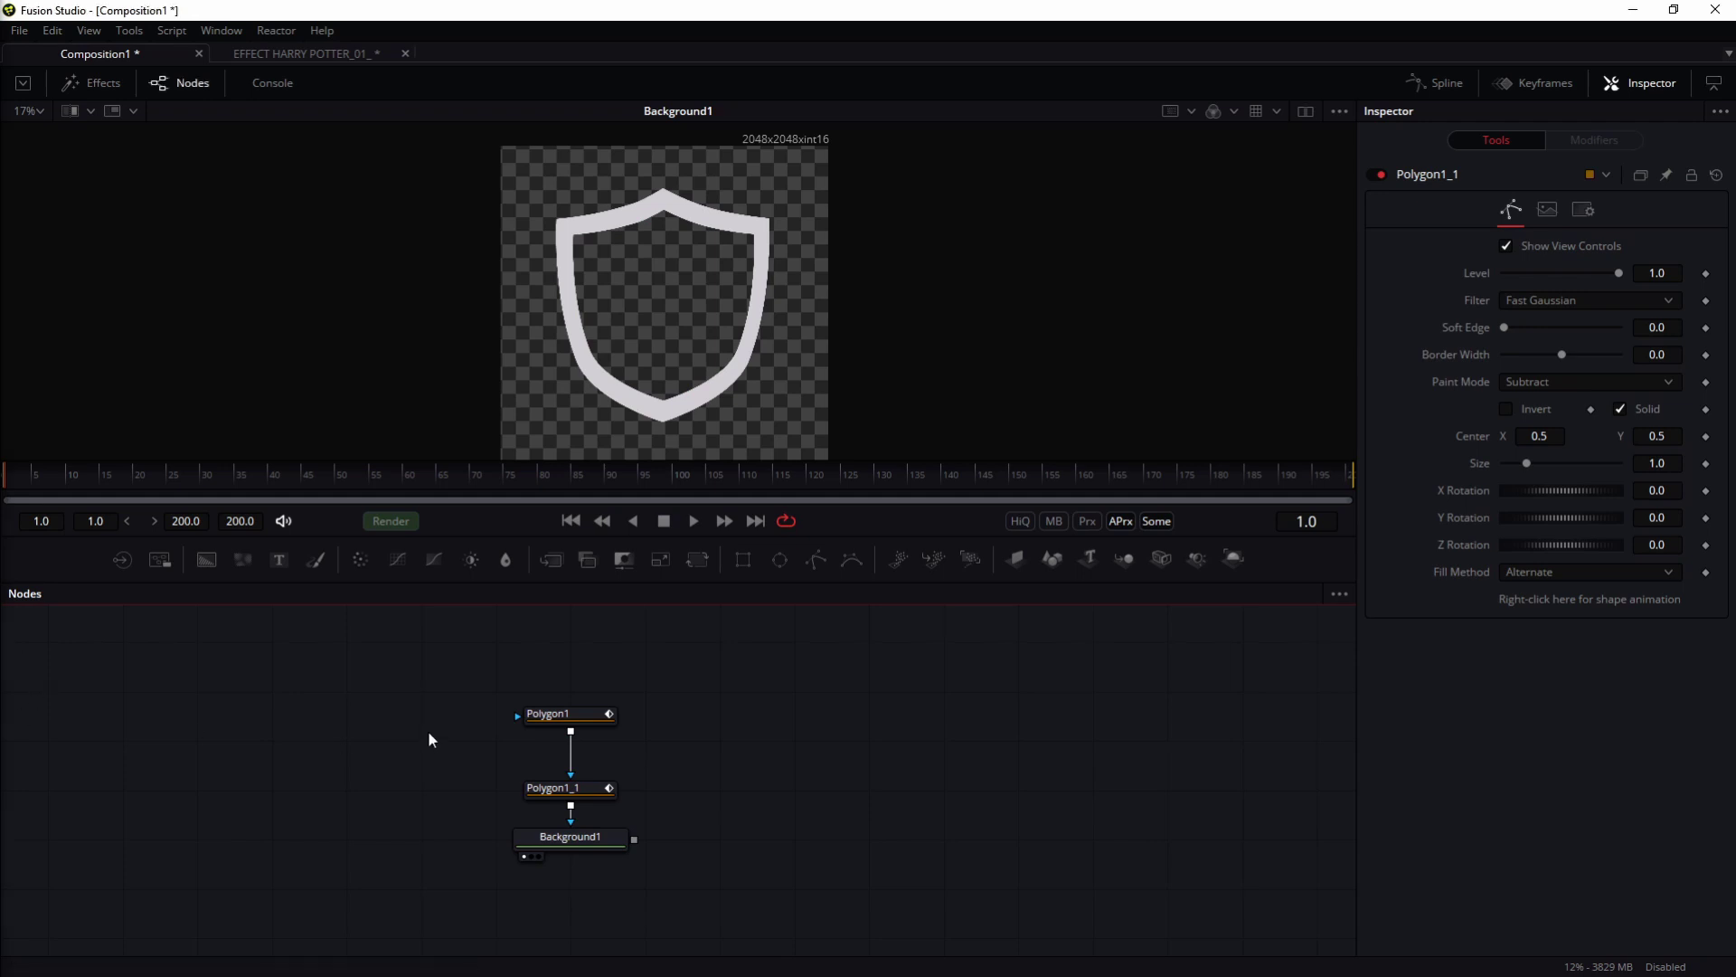
key(ctrl+v)
drag(468, 740, 690, 258)
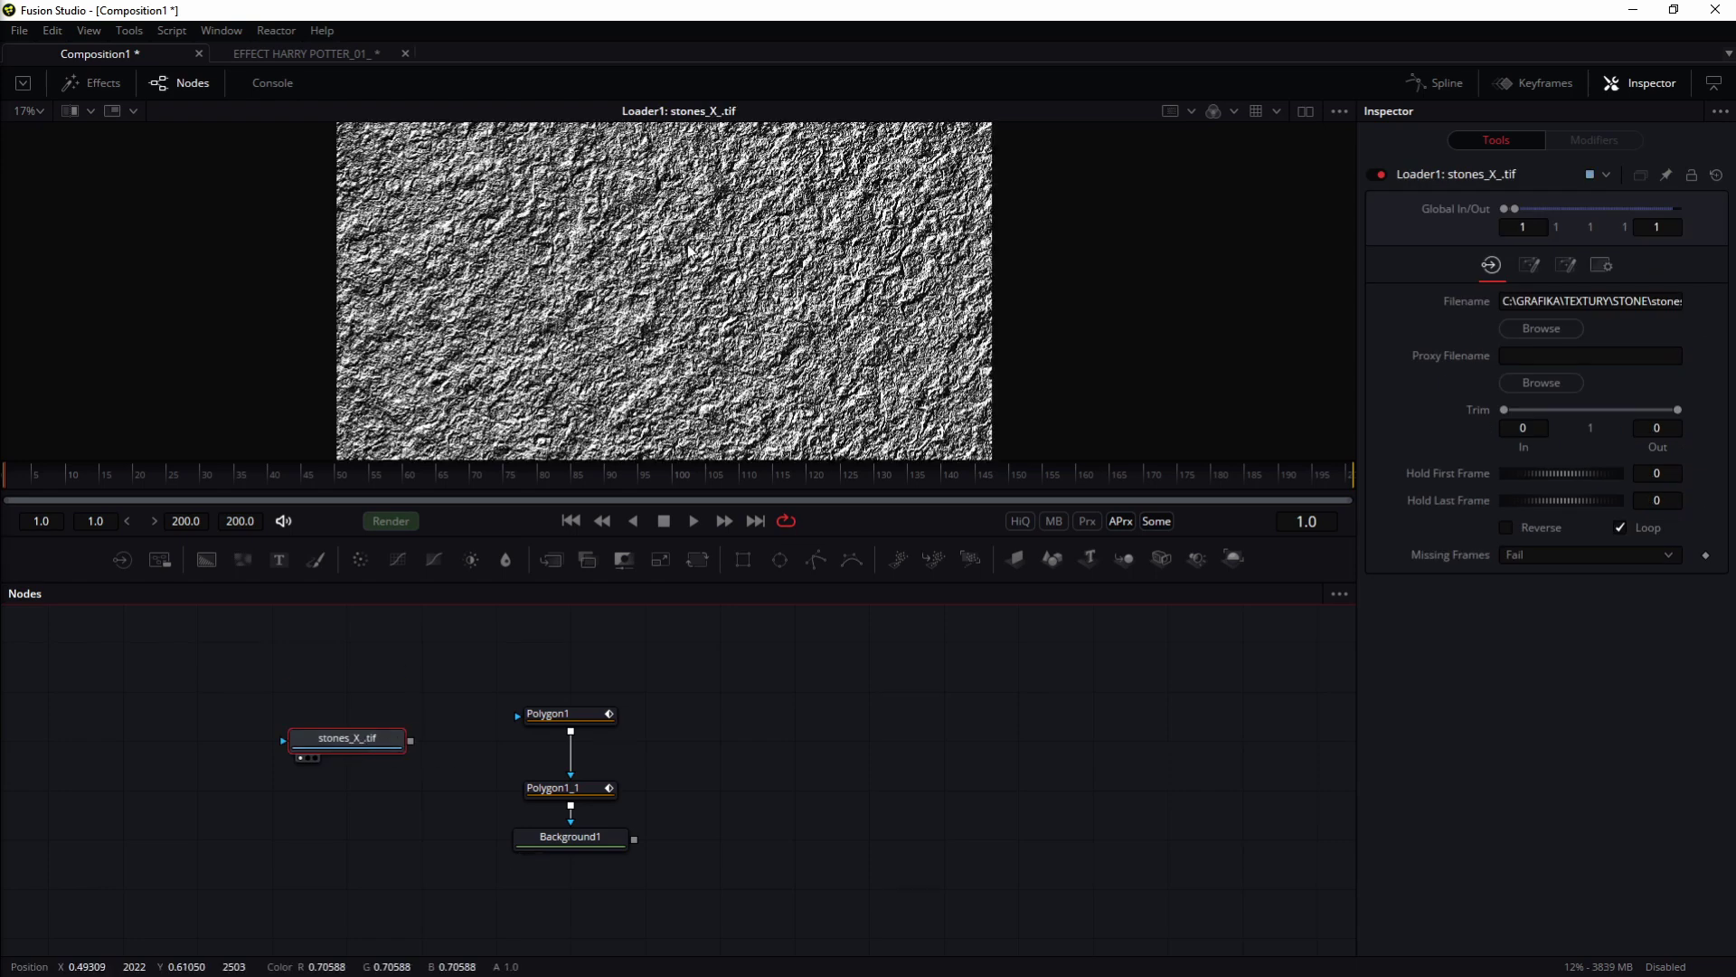
drag(360, 743, 360, 794)
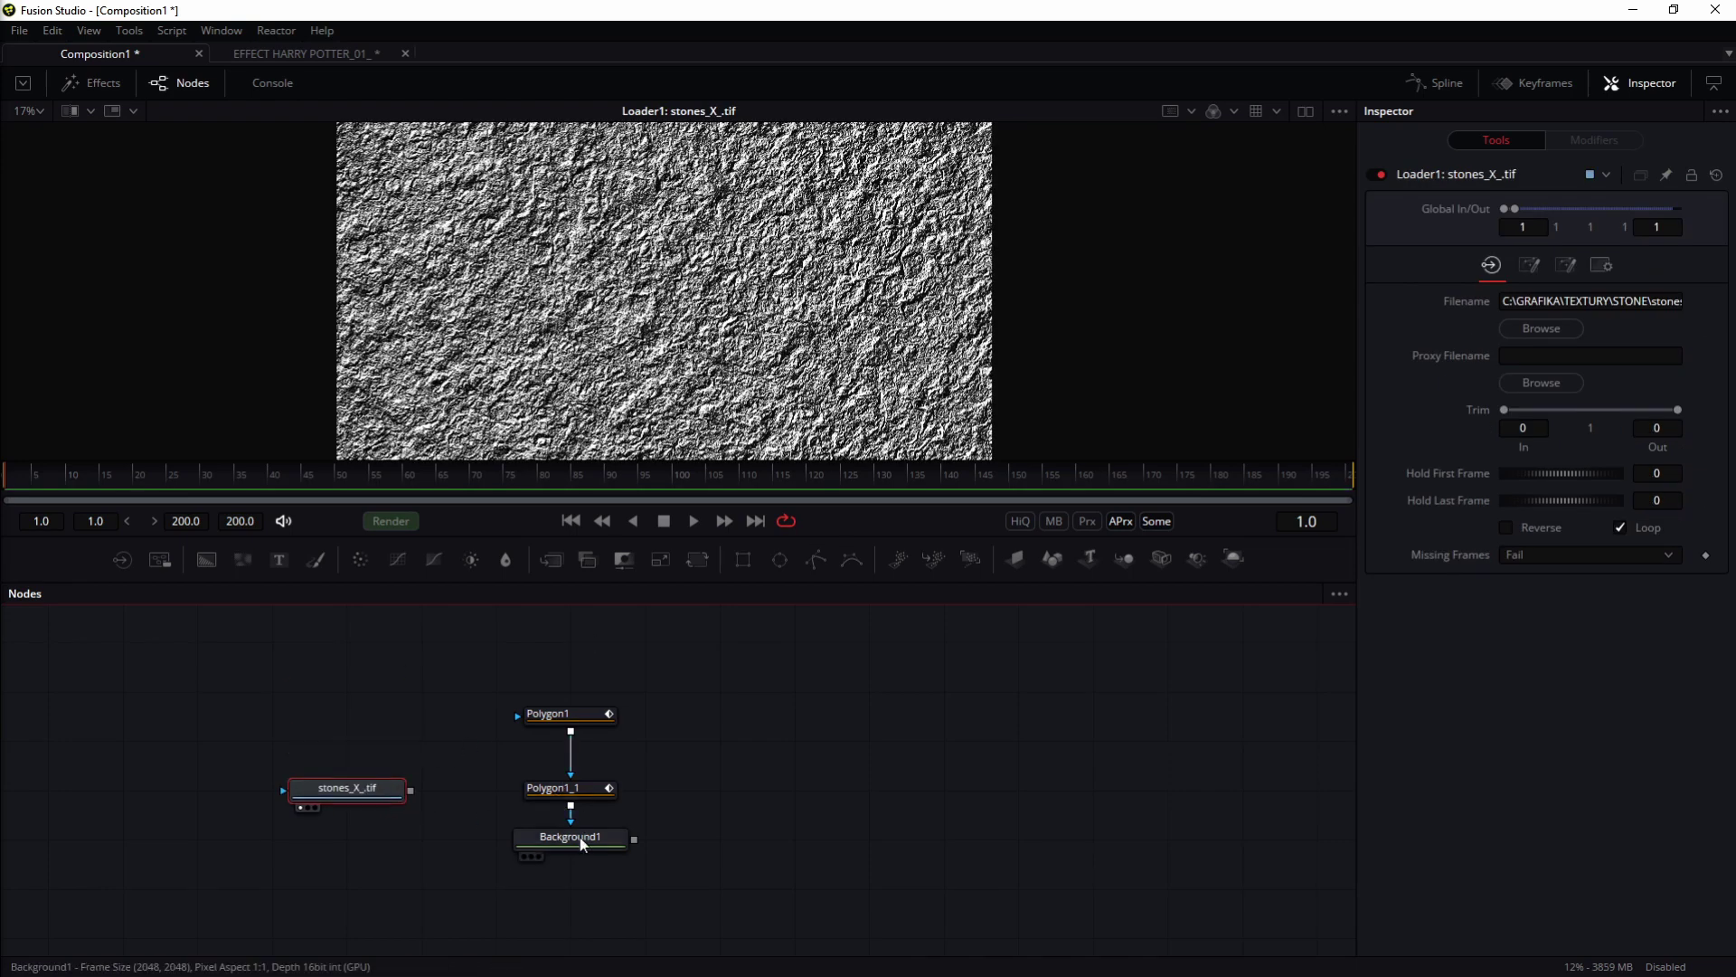
Step: Replace Background1 with the stones_X_.tif loader, masking the texture with Polygon1_1 and deleting the background node
drag(579, 837, 579, 888)
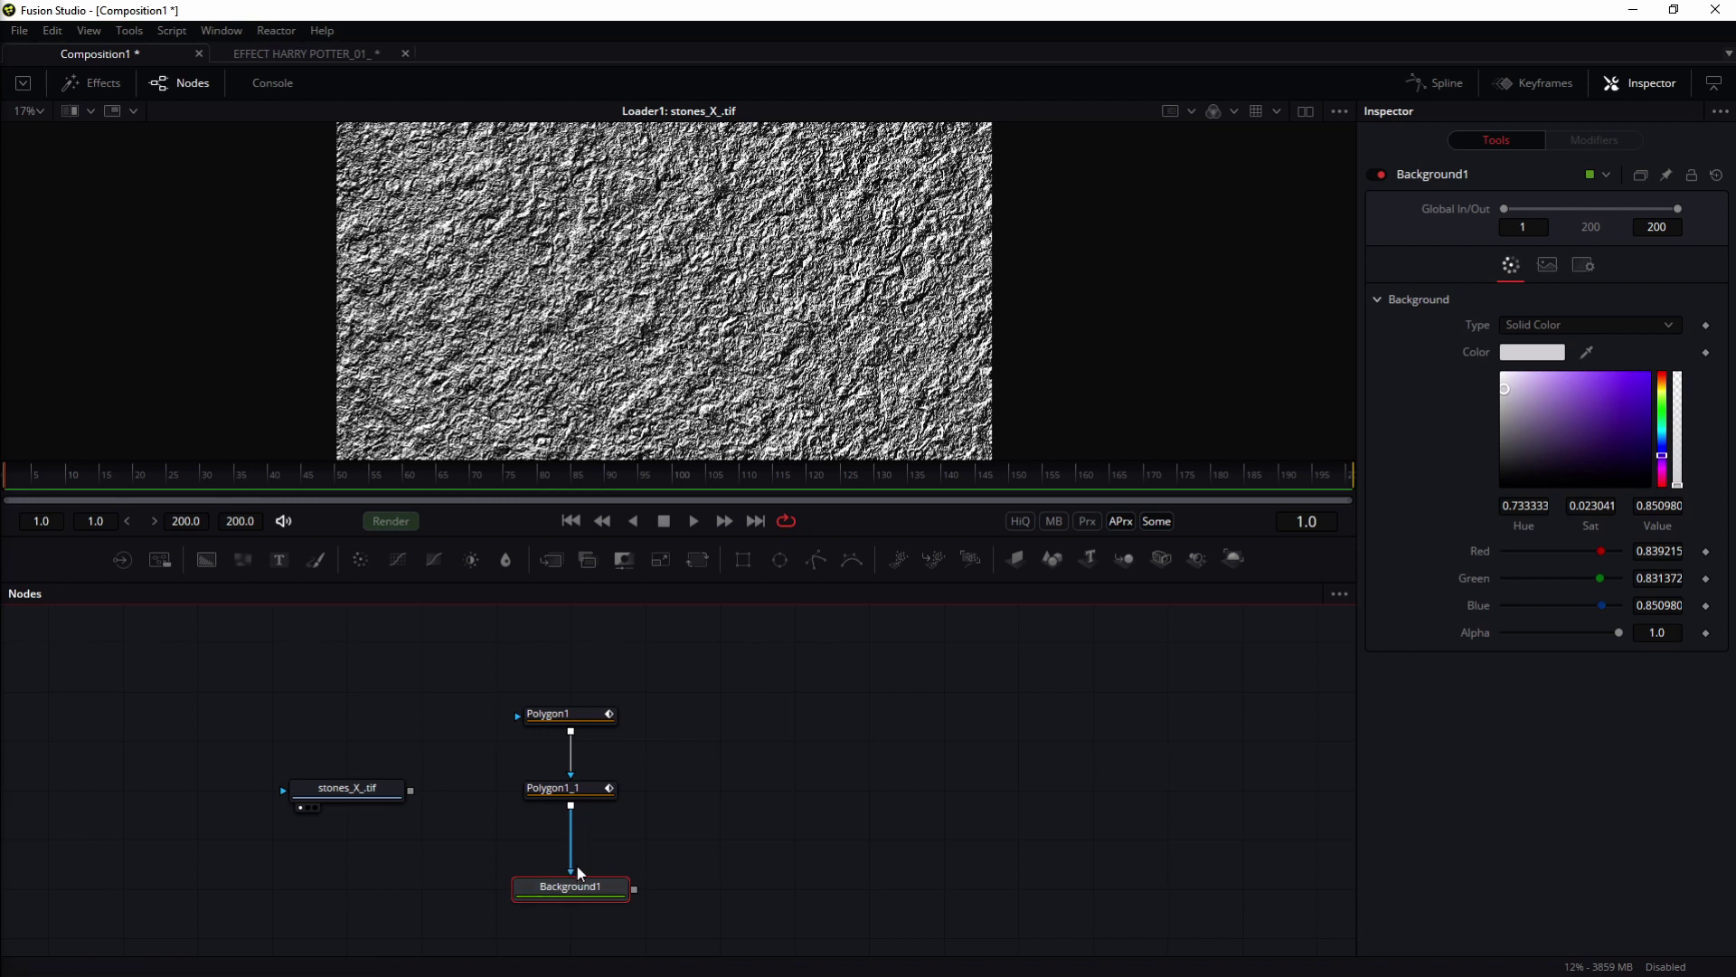
key(ctrl+z)
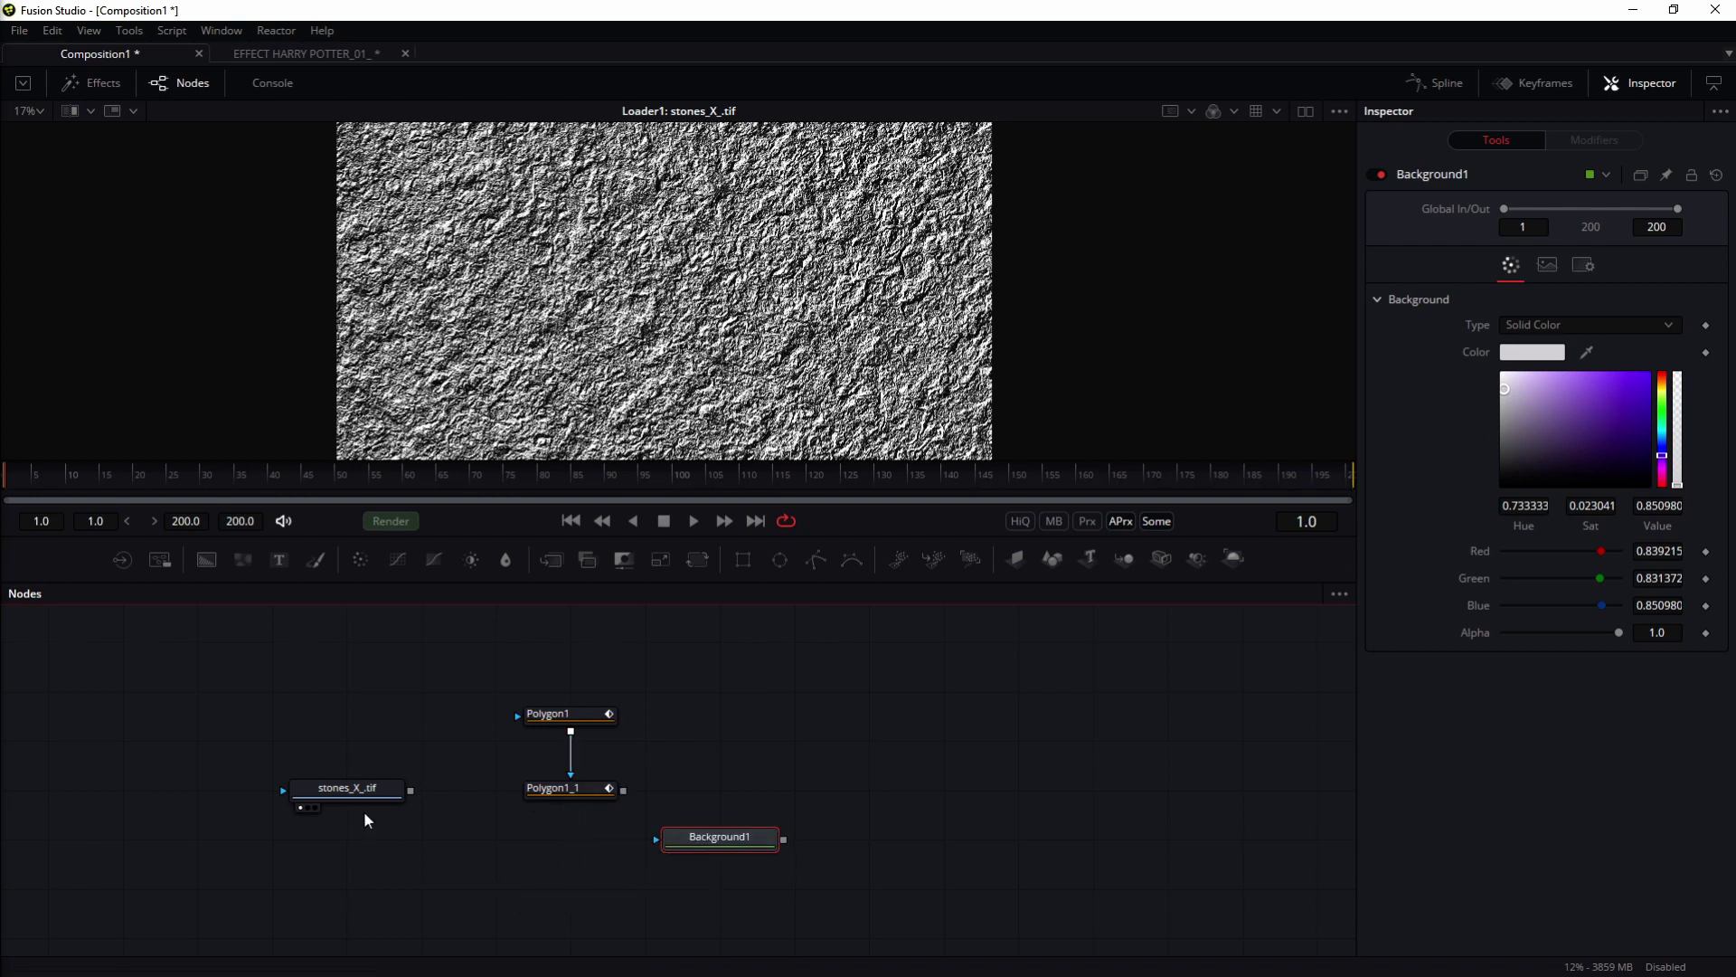
drag(363, 794, 514, 843)
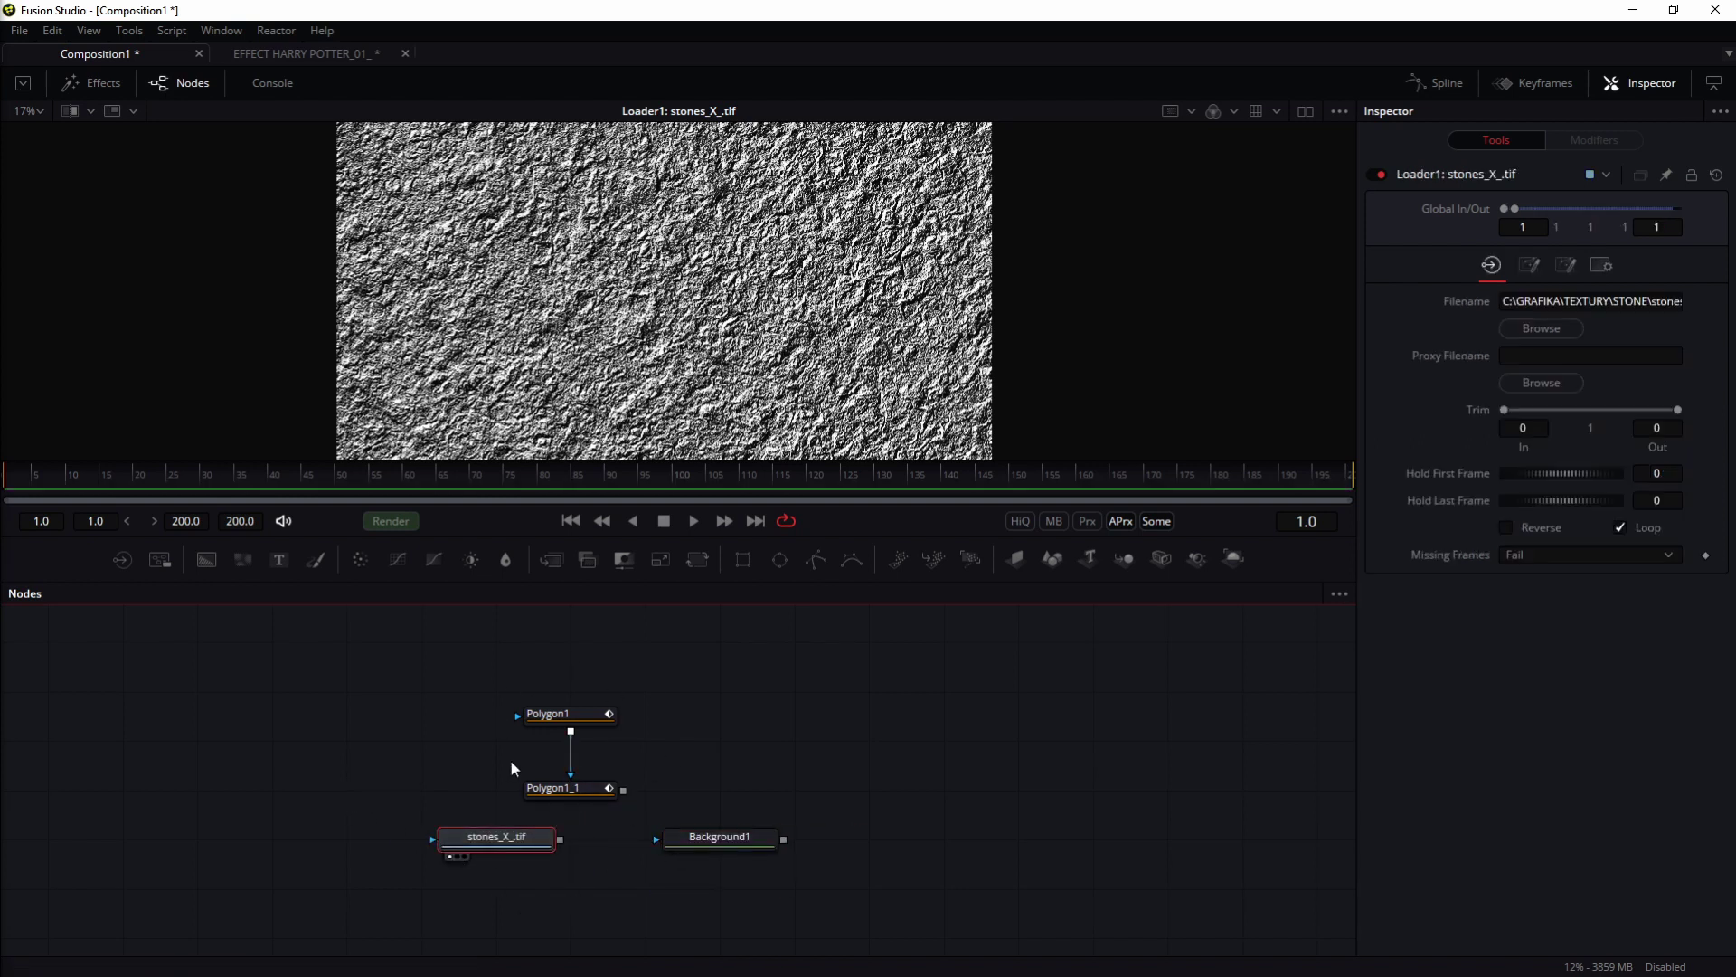
drag(624, 790, 552, 849)
drag(757, 832, 946, 822)
key(Delete)
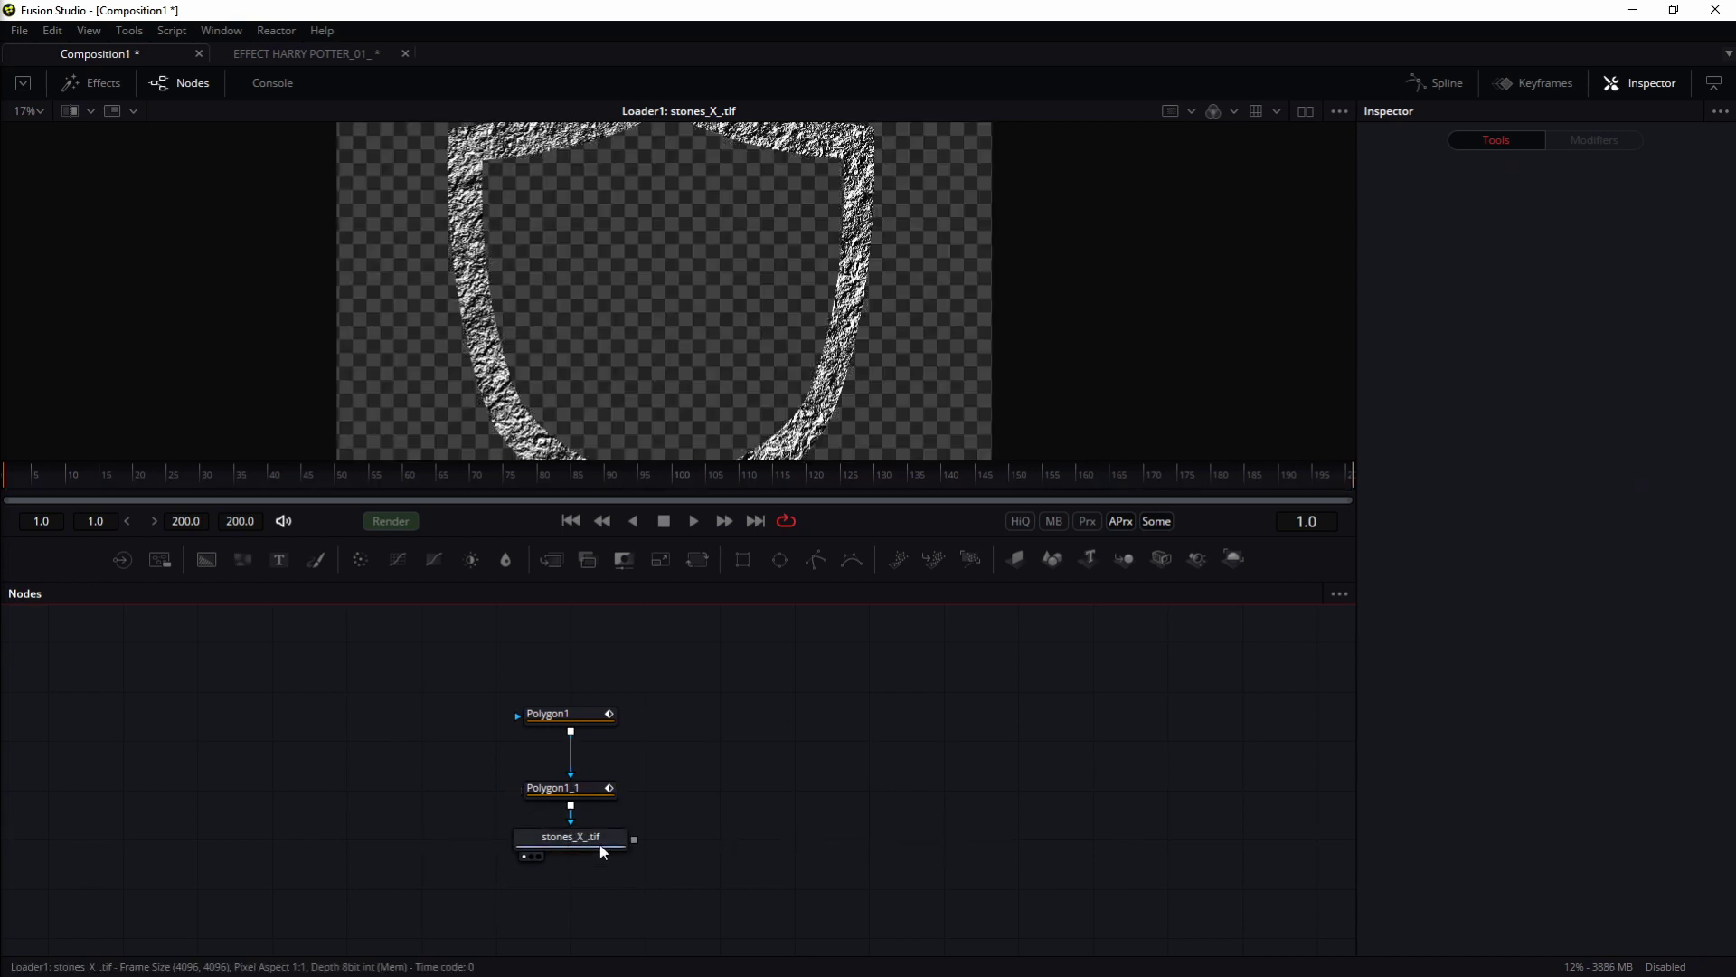
Step: Enlarge the viewer area and move the stones_X_.tif loader further below Polygon1_1
drag(699, 217, 697, 254)
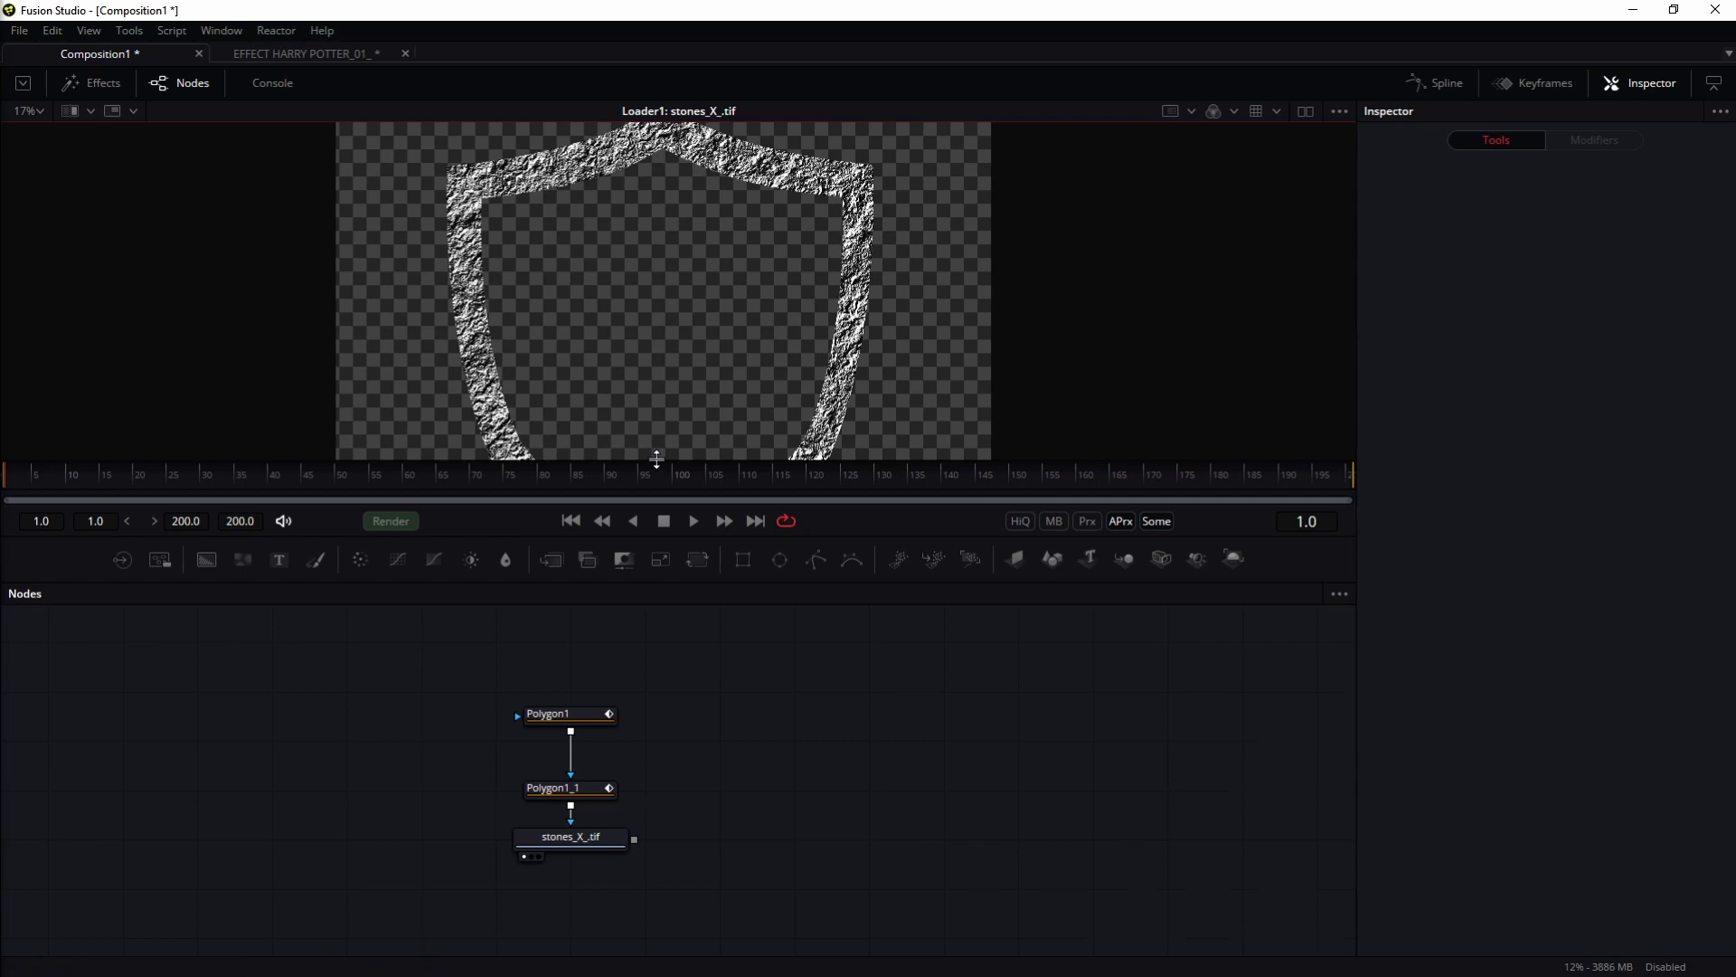
drag(657, 459, 657, 554)
drag(717, 885, 700, 791)
drag(709, 370, 662, 274)
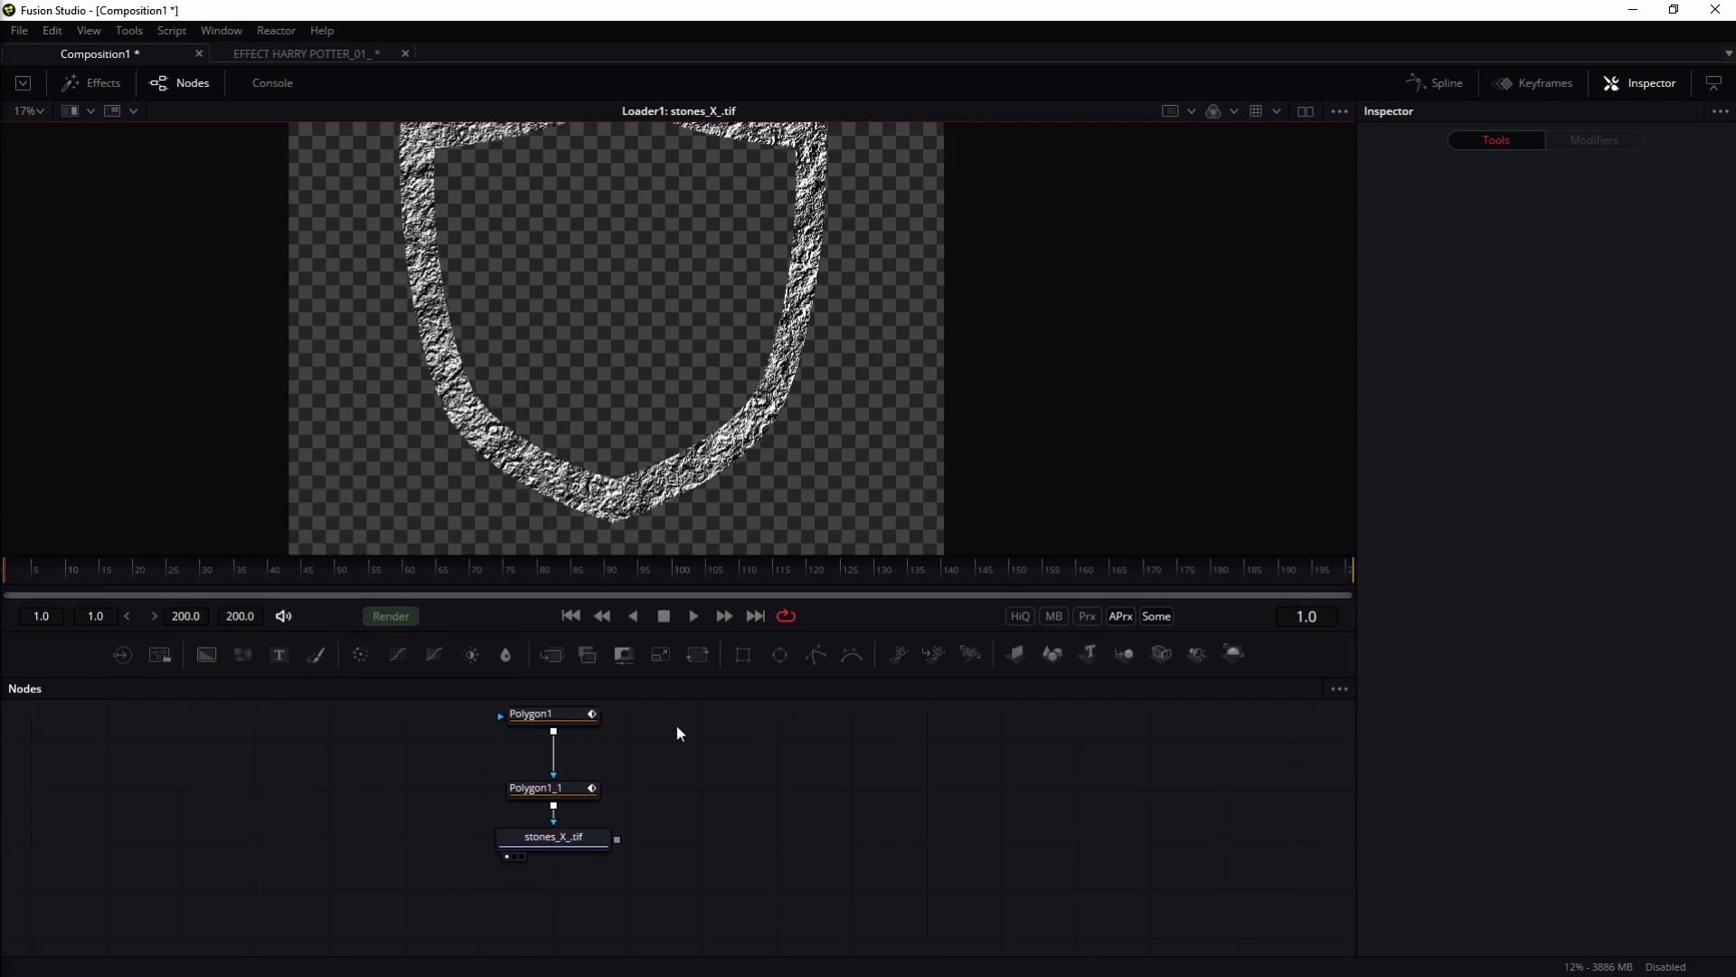
mouse_move(548, 840)
mouse_down()
mouse_move(552, 889)
mouse_move(534, 855)
mouse_up()
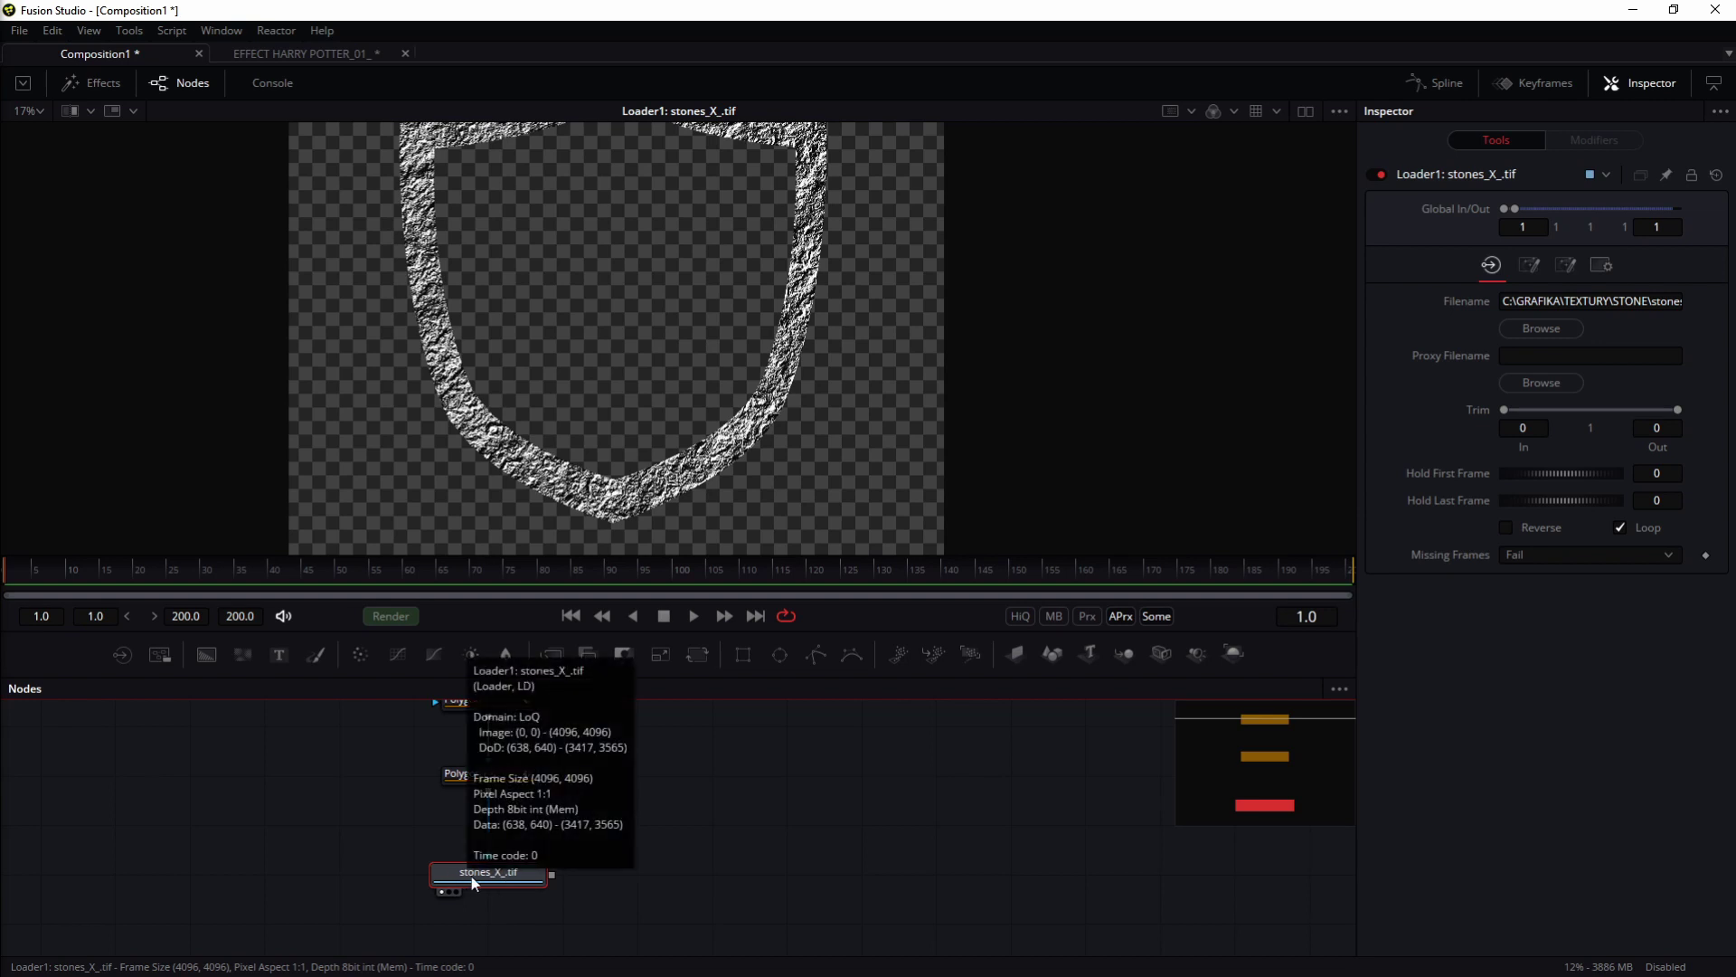
click(810, 860)
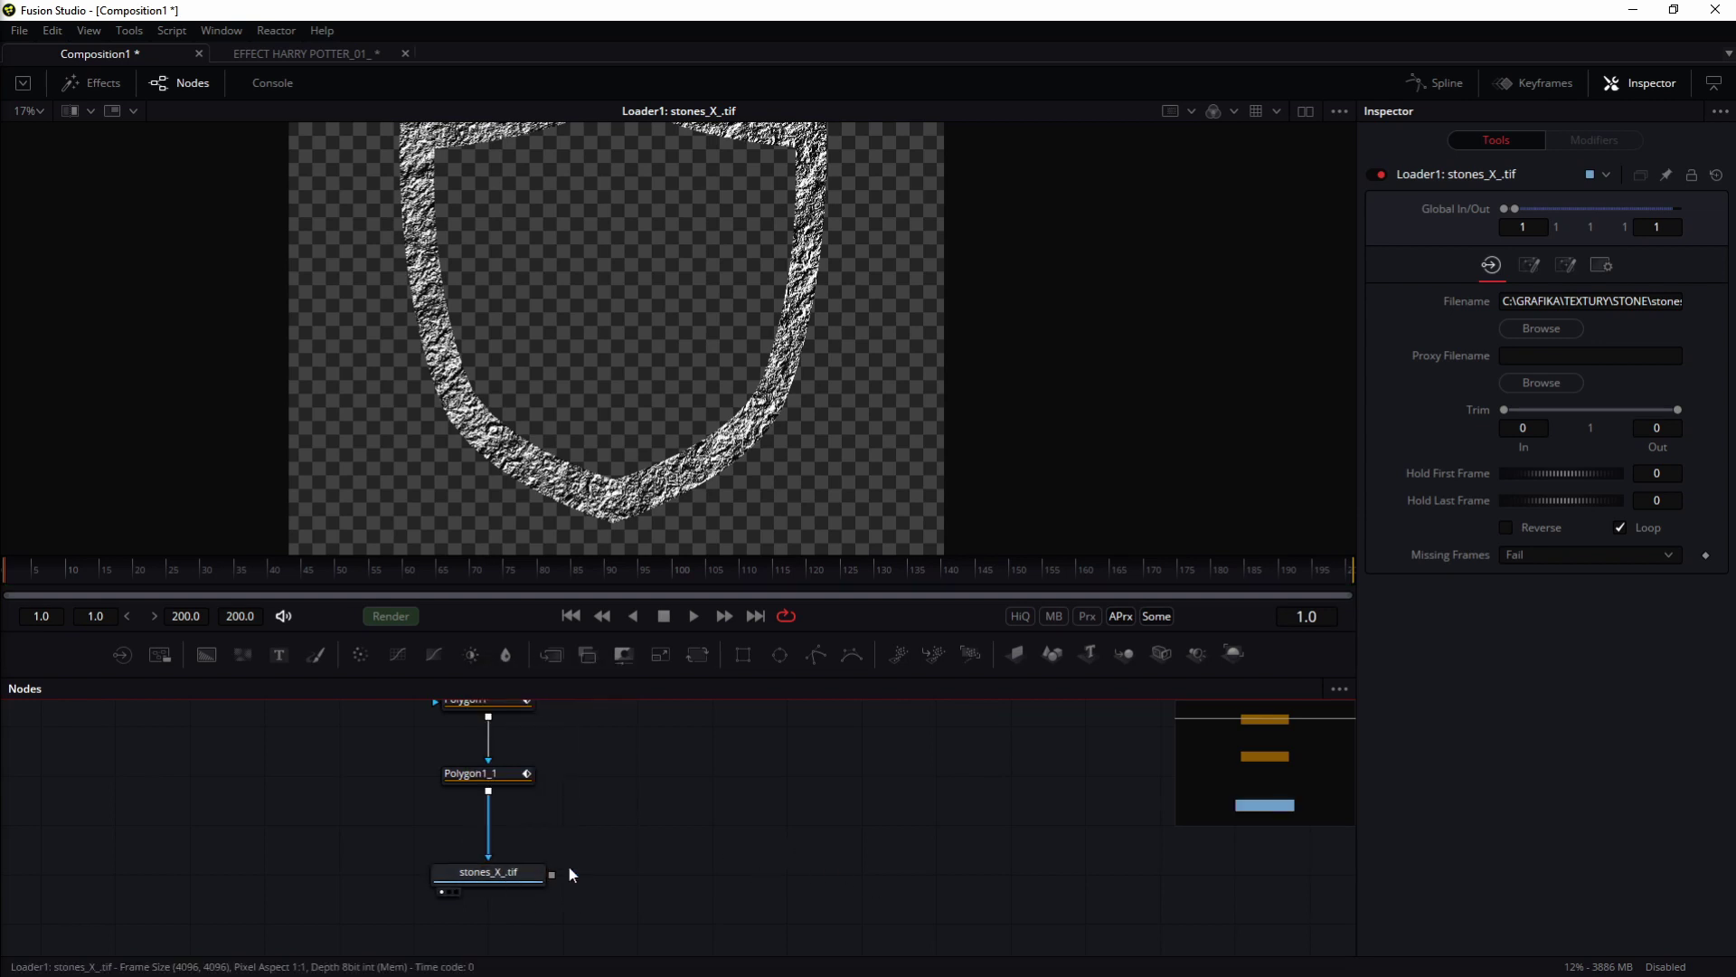
Step: Add a CookTorrance material node next to the stone texture loader
drag(588, 873, 634, 843)
click(695, 826)
key(shift+space)
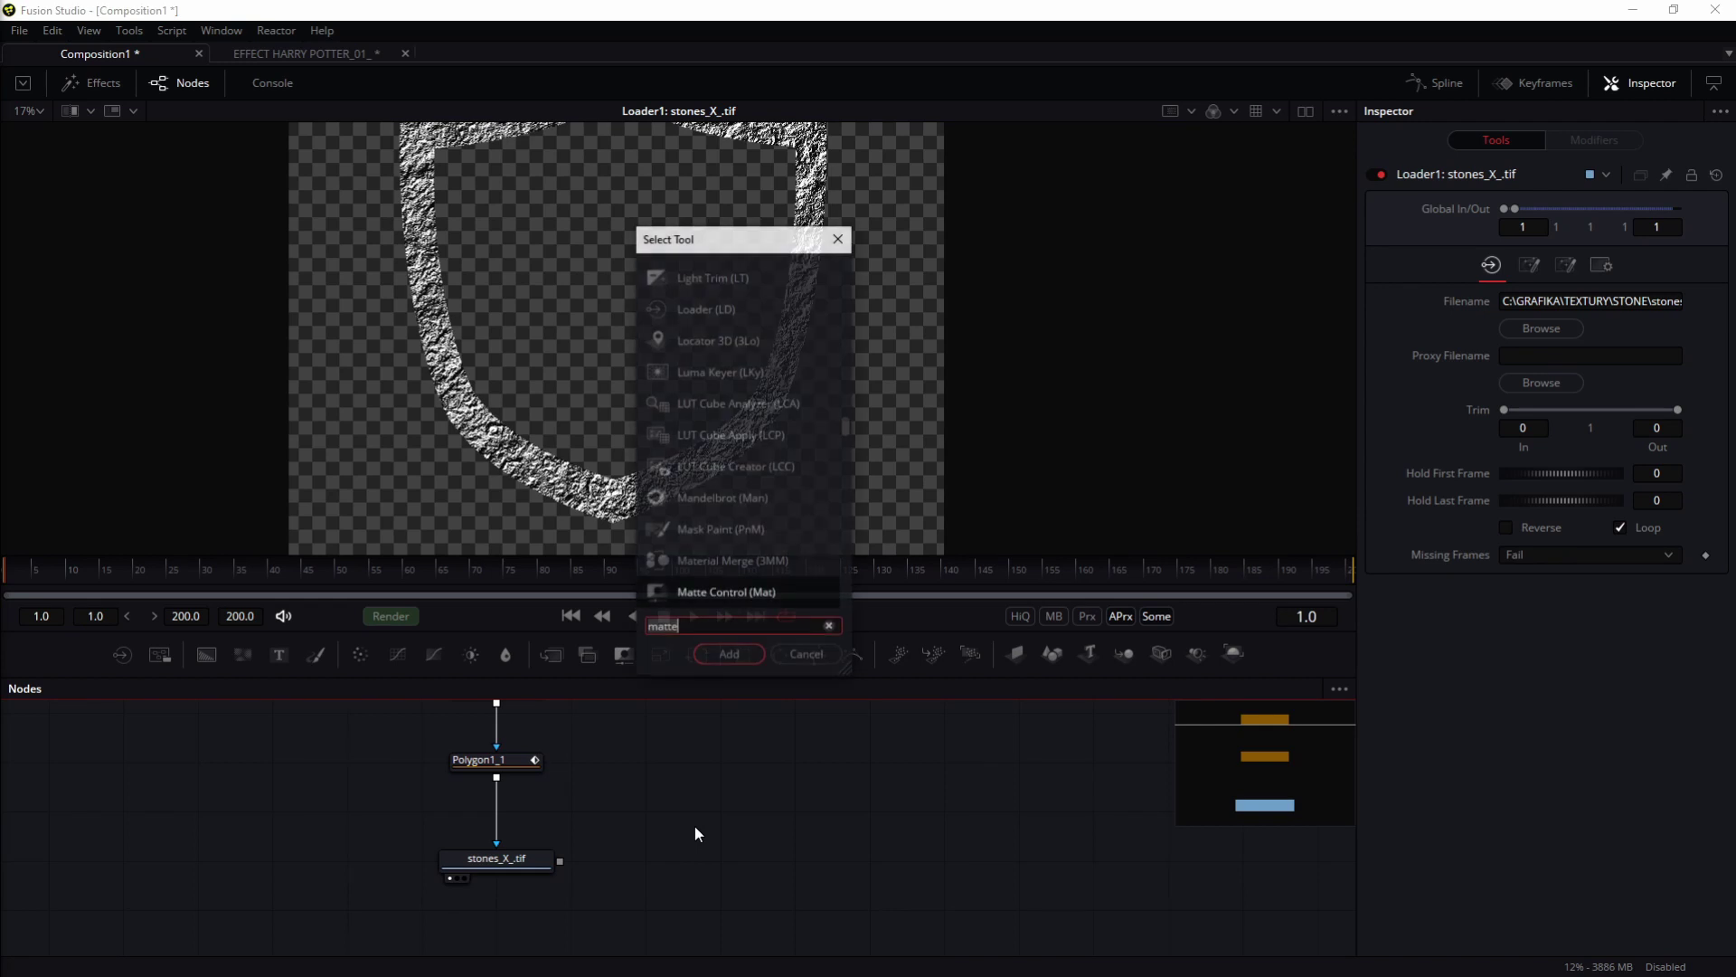
key(BackSpace)
key(BackSpace)
key(BackSpace)
key(BackSpace)
key(BackSpace)
text(cook)
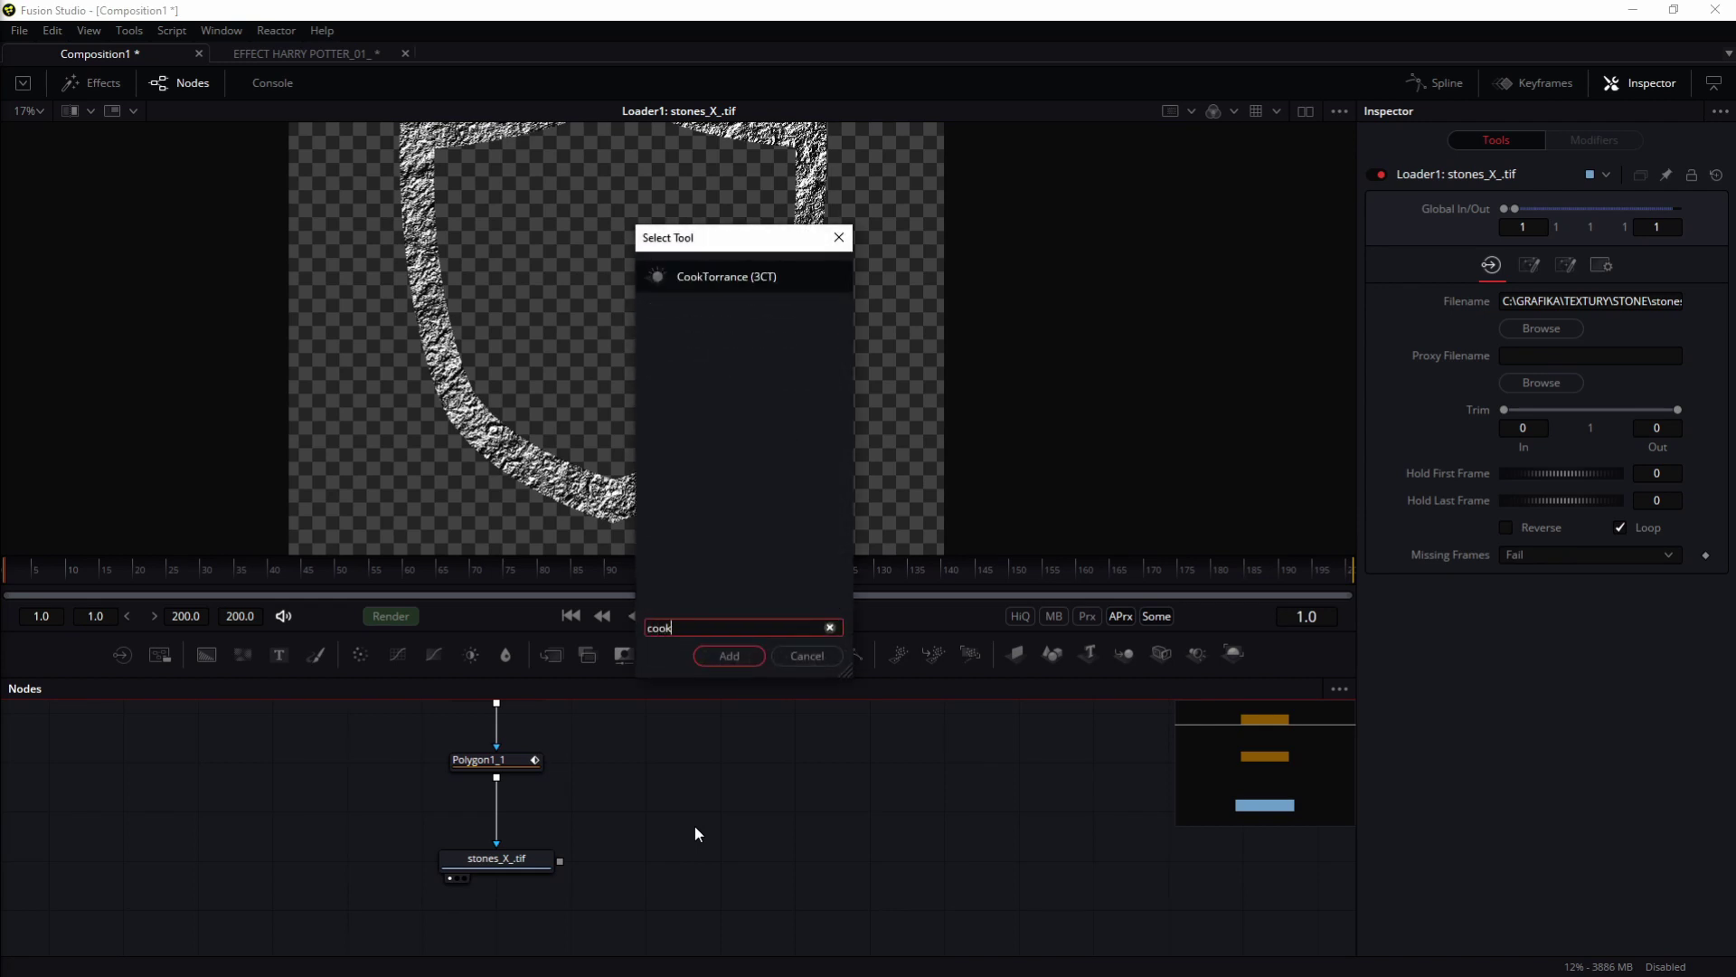
key(Return)
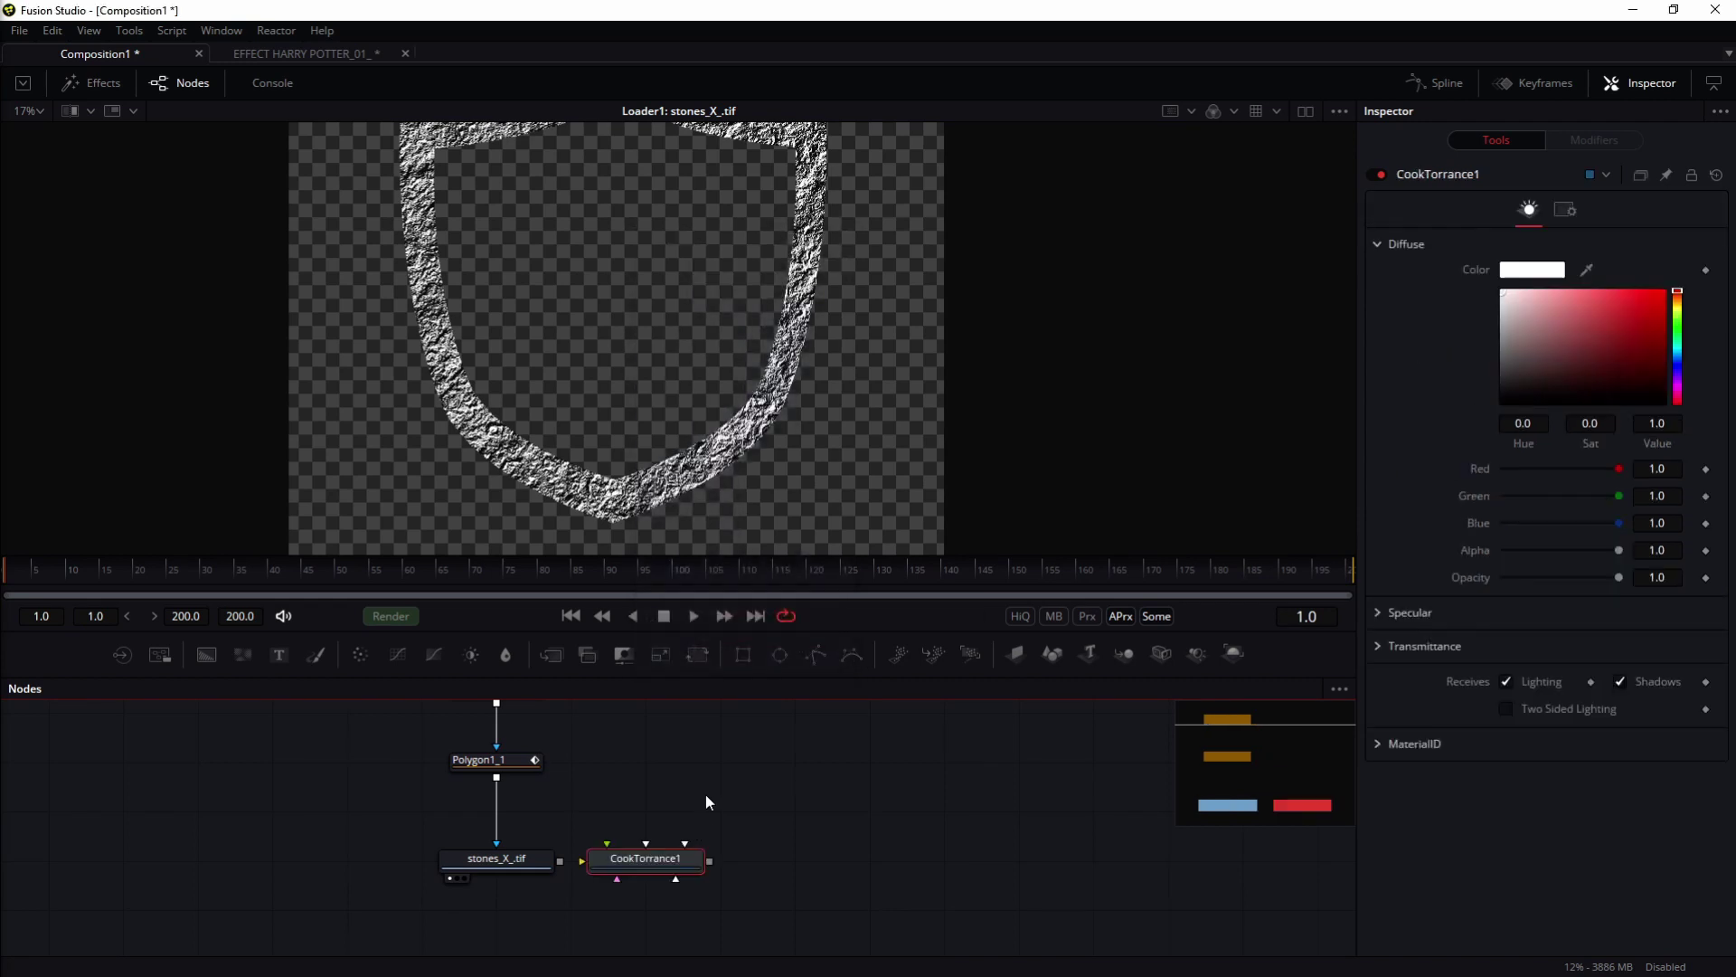
Step: Connect the masked stone texture to CookTorrance1, place the material below the loader and view it
drag(618, 859, 691, 861)
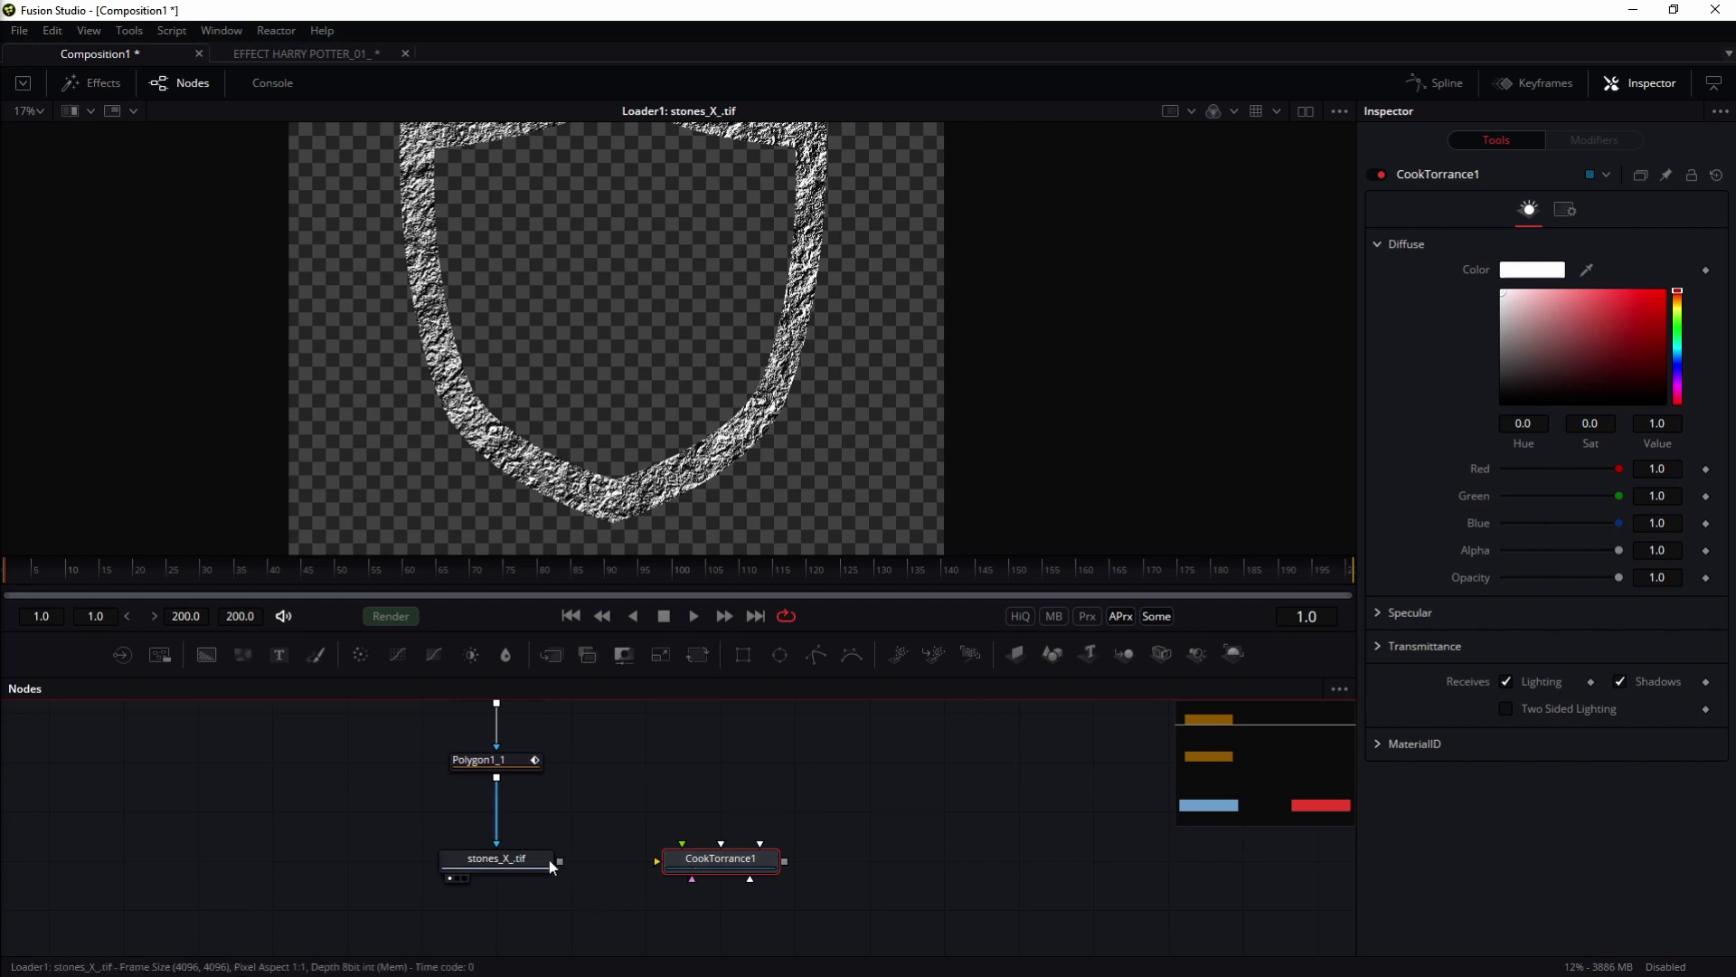
drag(560, 861, 796, 407)
drag(698, 867, 474, 916)
drag(557, 846, 621, 813)
click(578, 864)
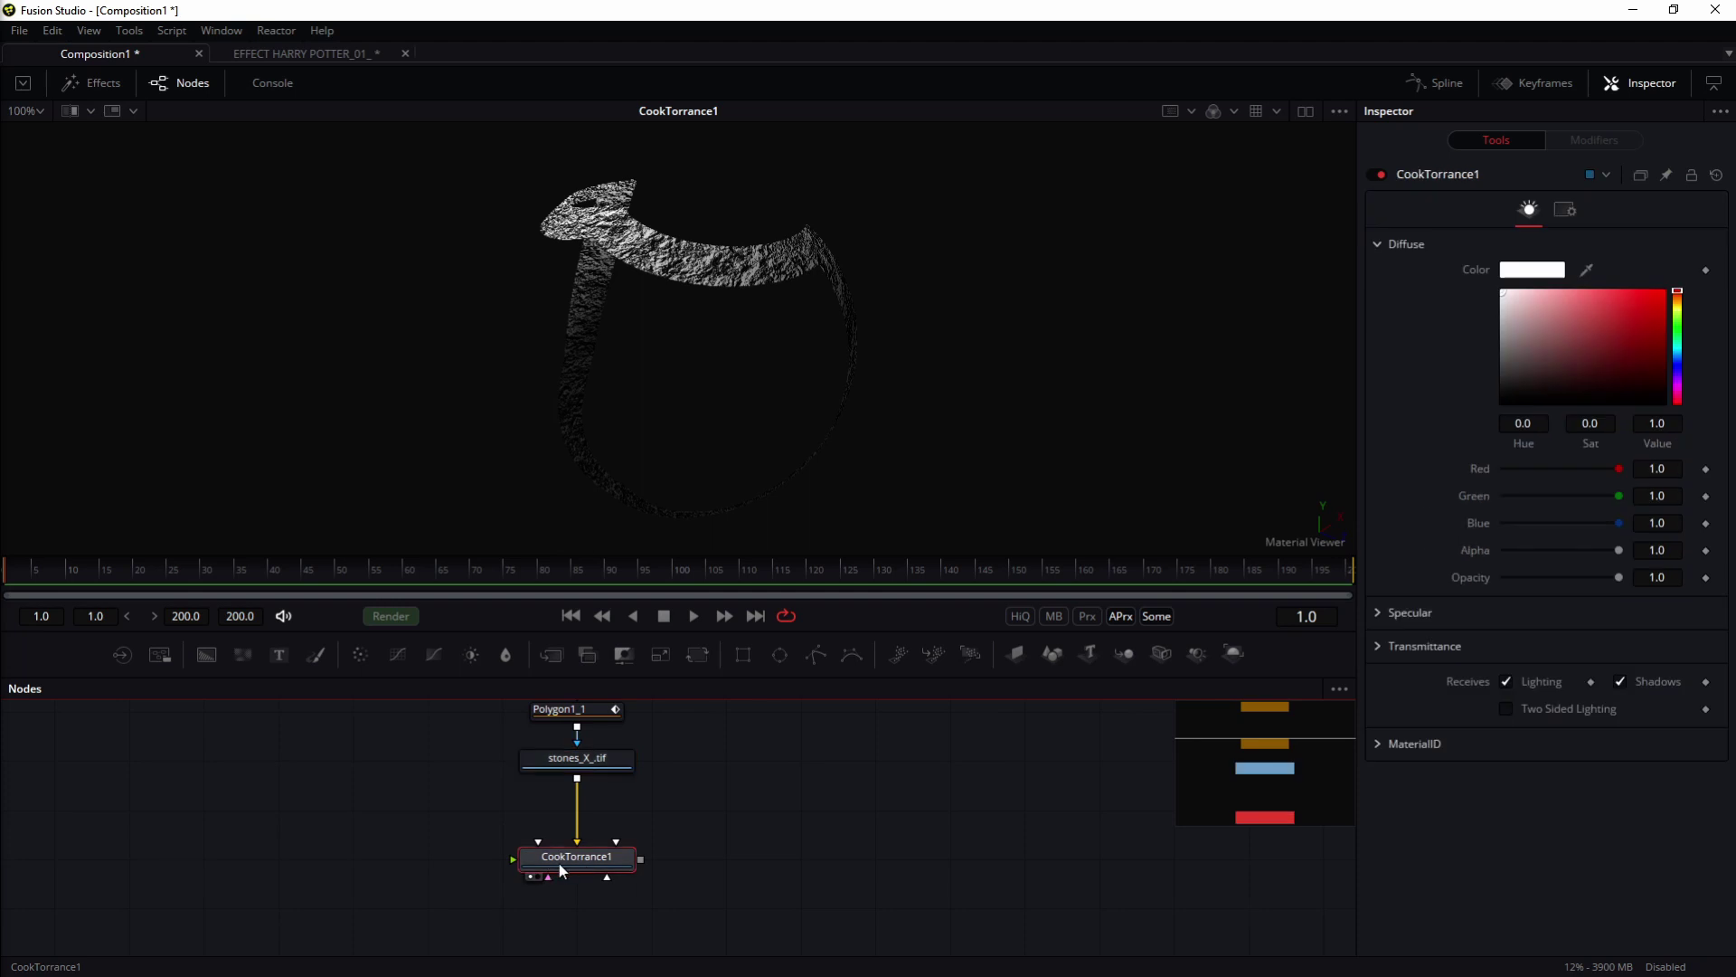
Step: Add an Image Plane 3D fed by CookTorrance1, view it, and move the material node up closer to the texture loader
click(1018, 651)
drag(736, 434, 730, 300)
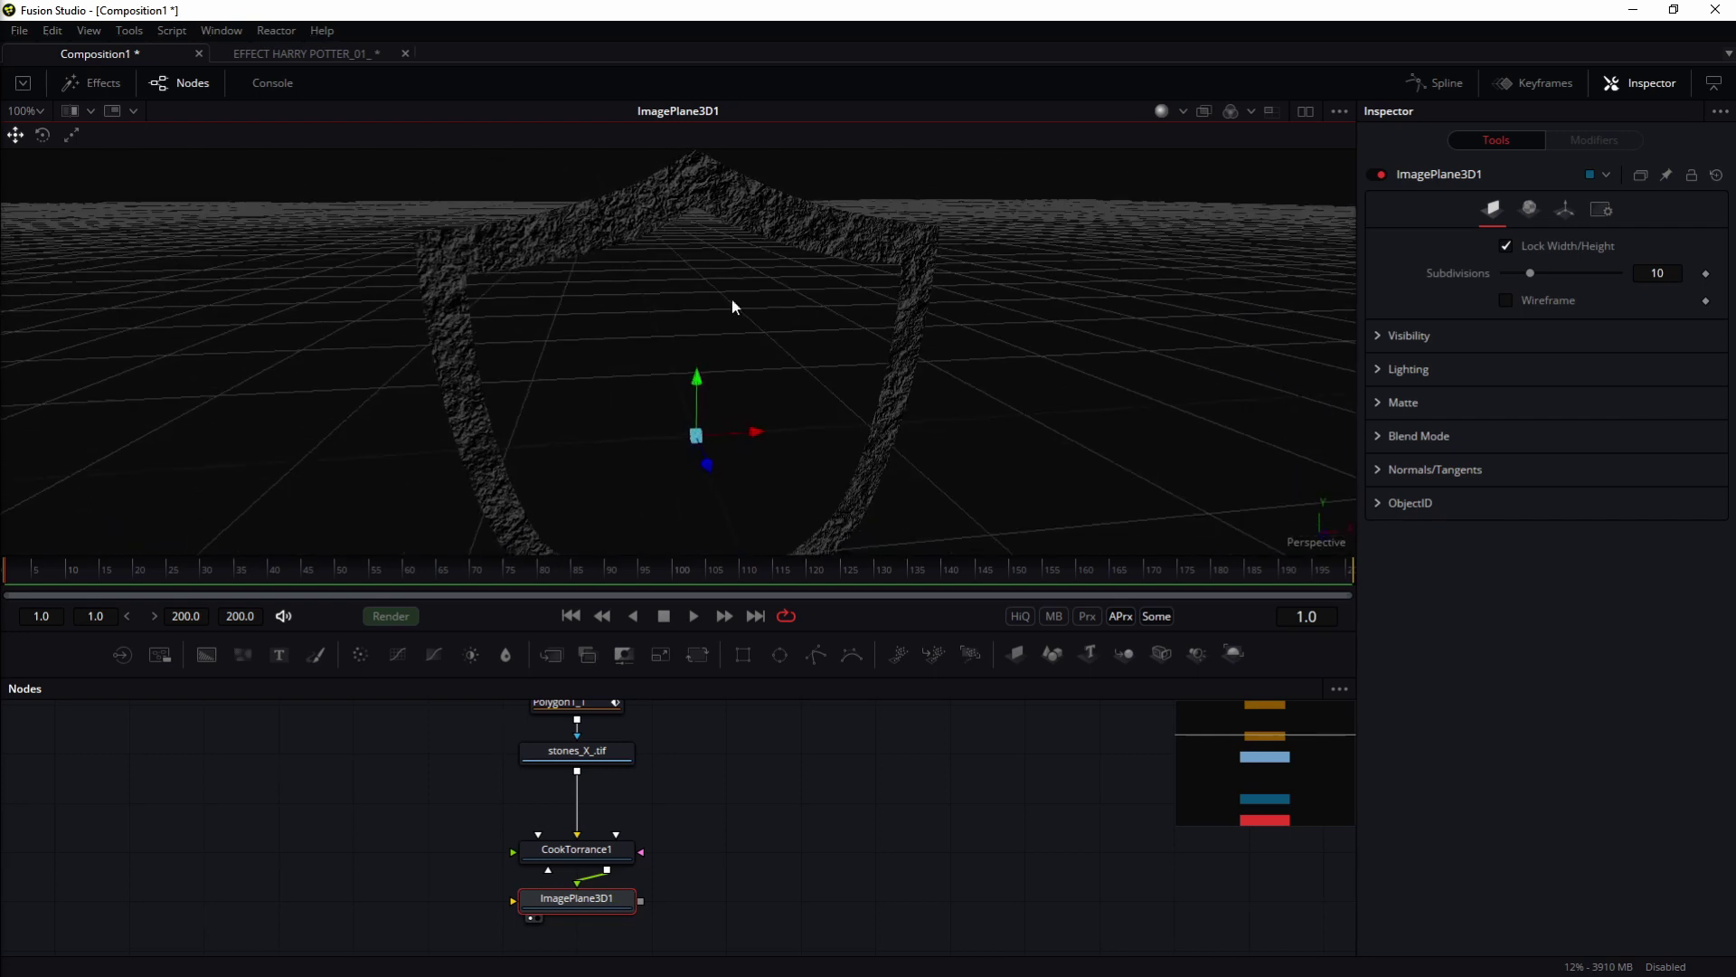
drag(756, 910, 653, 793)
scroll(543, 805, up, 3)
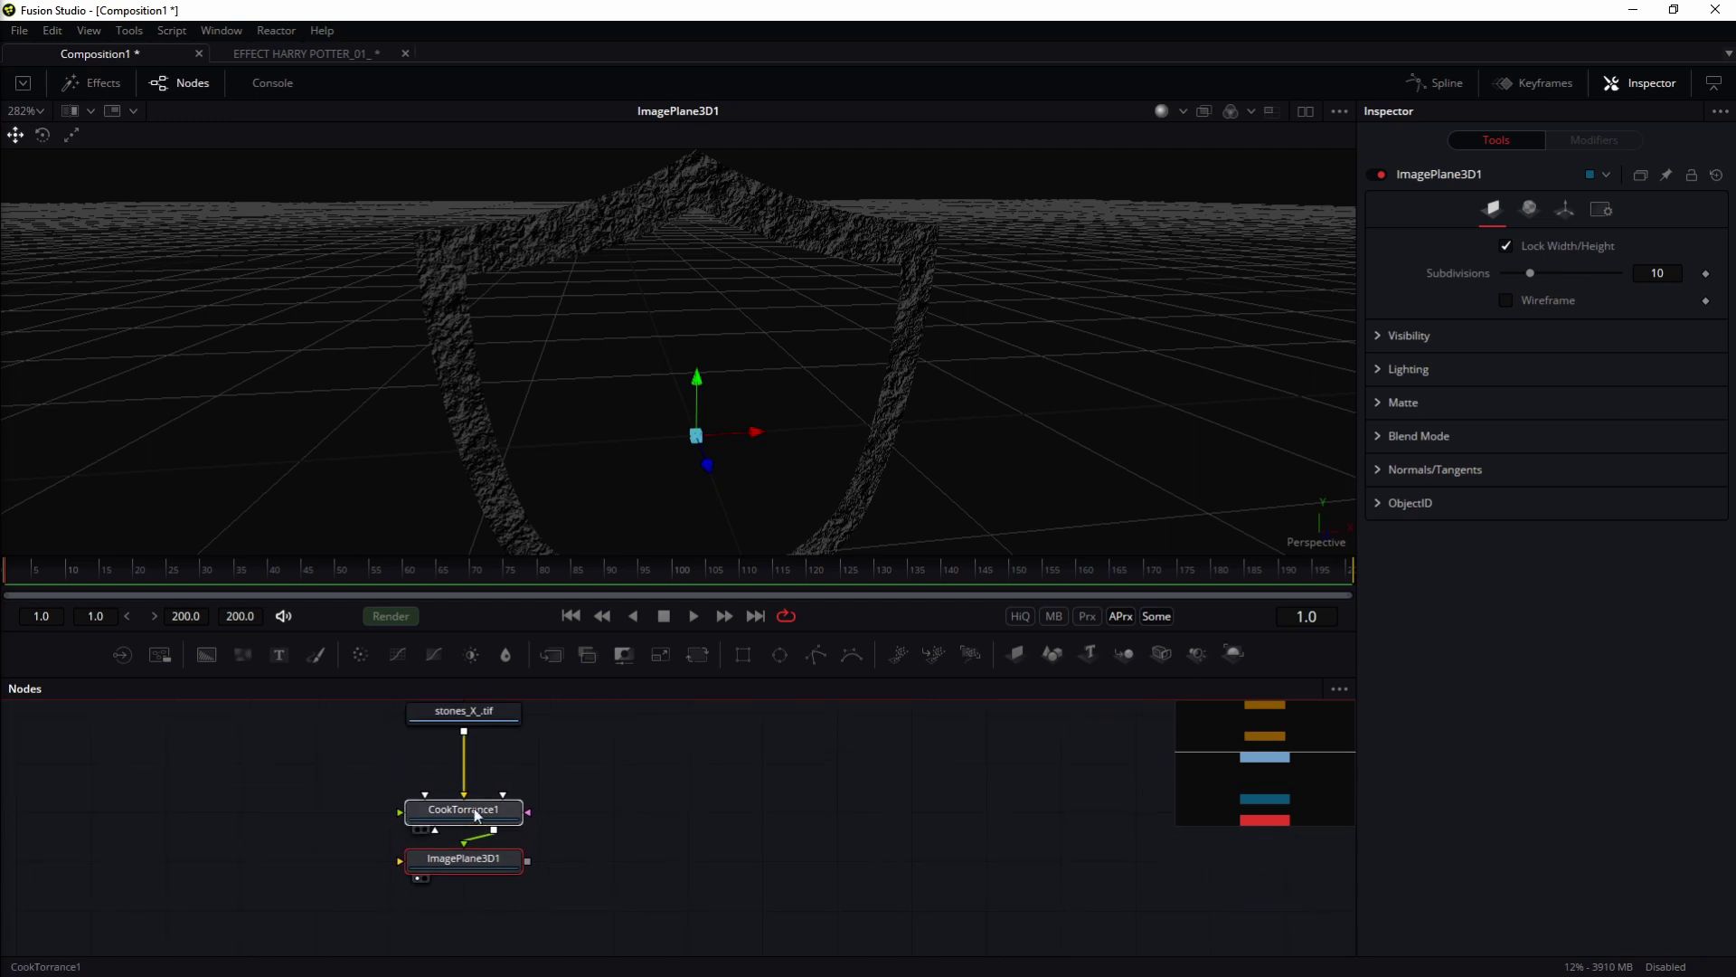
click(470, 803)
drag(469, 803, 469, 753)
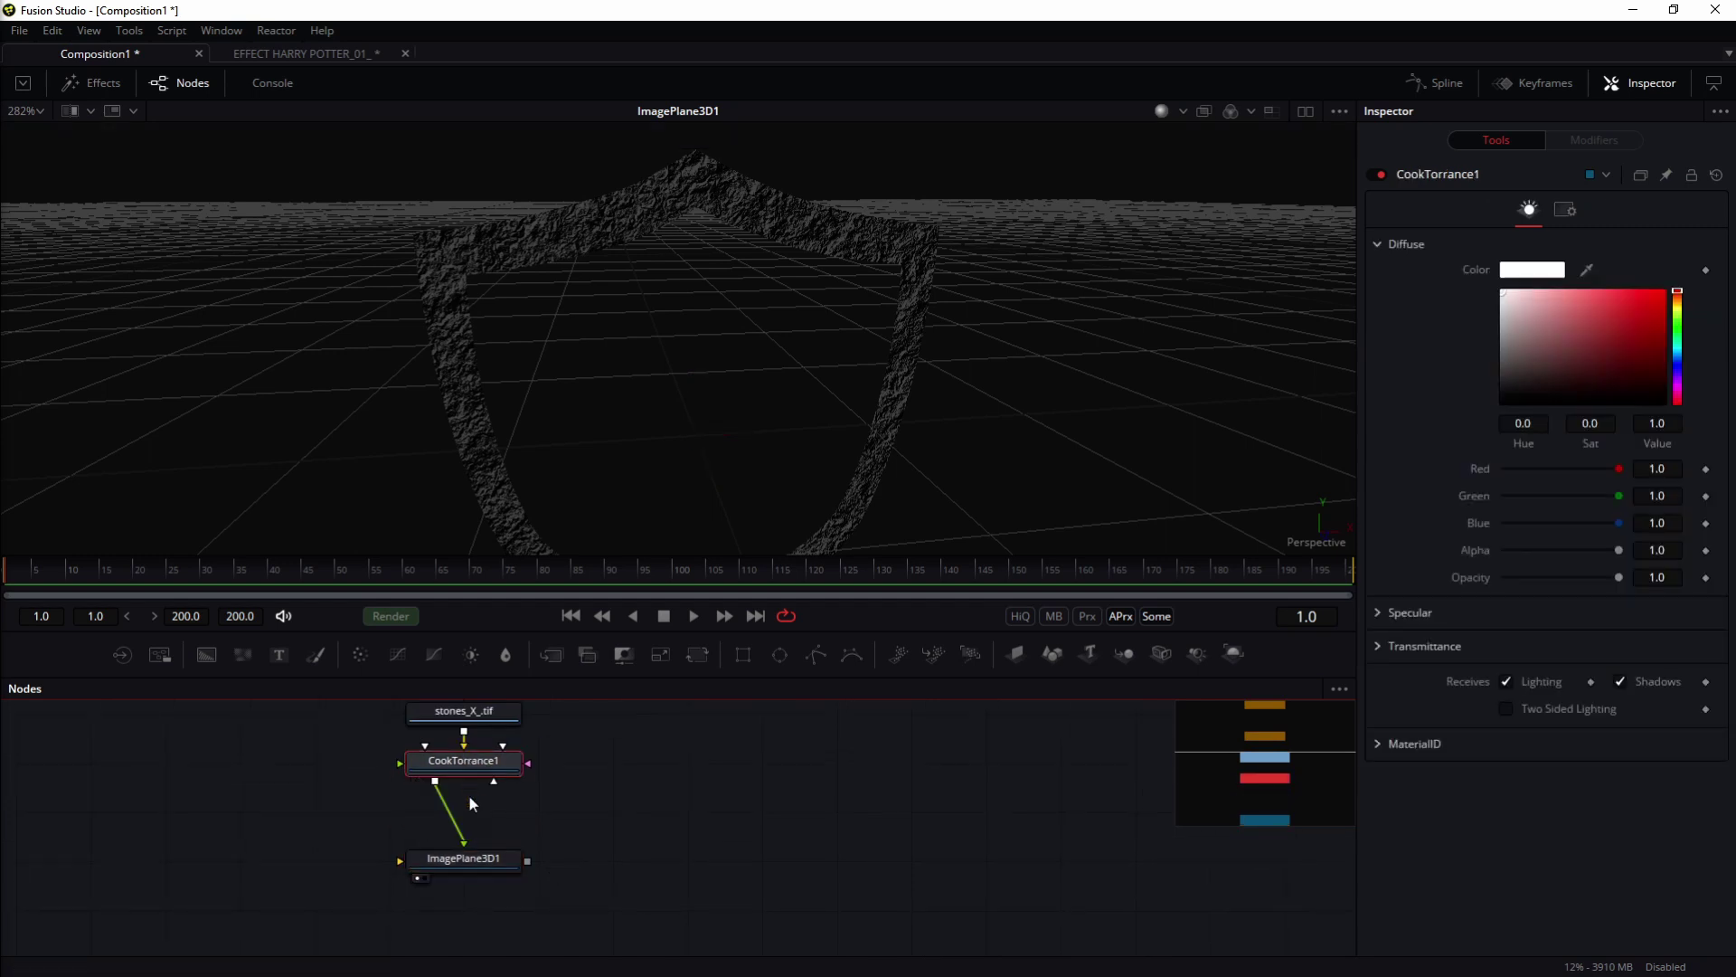
click(481, 859)
Step: Check the curved shield in the finished composition and set the subdivisions of ImagePlane3D1 to 200
click(262, 54)
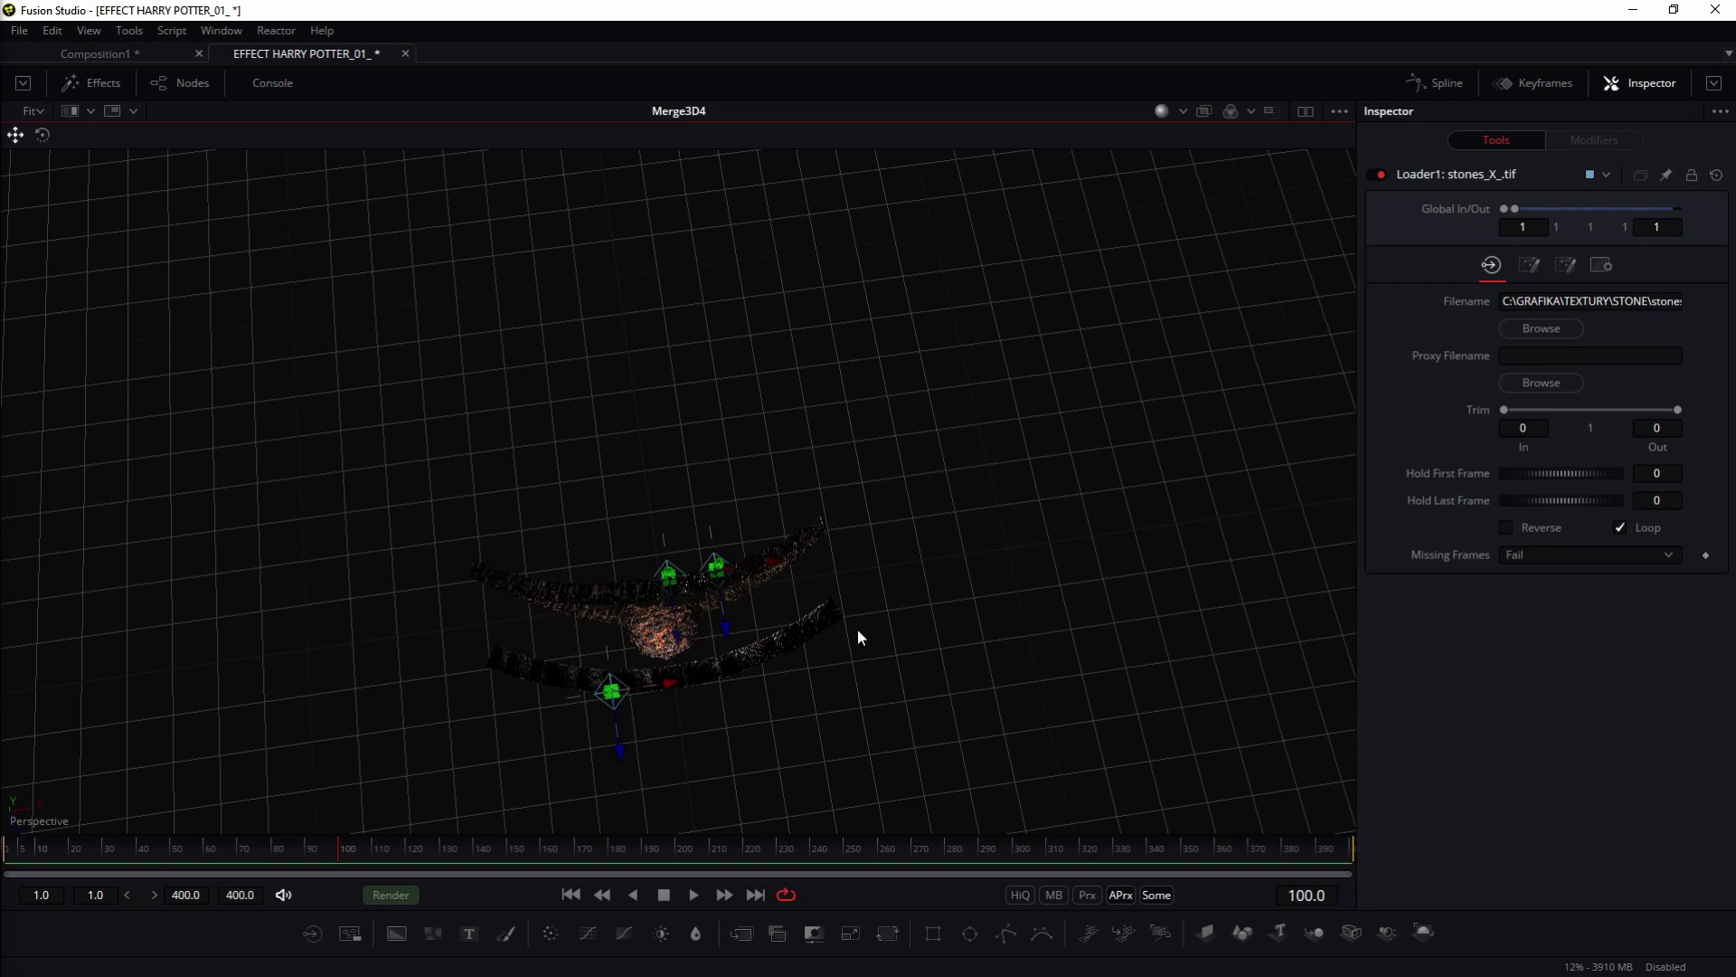
click(117, 56)
drag(745, 871, 705, 794)
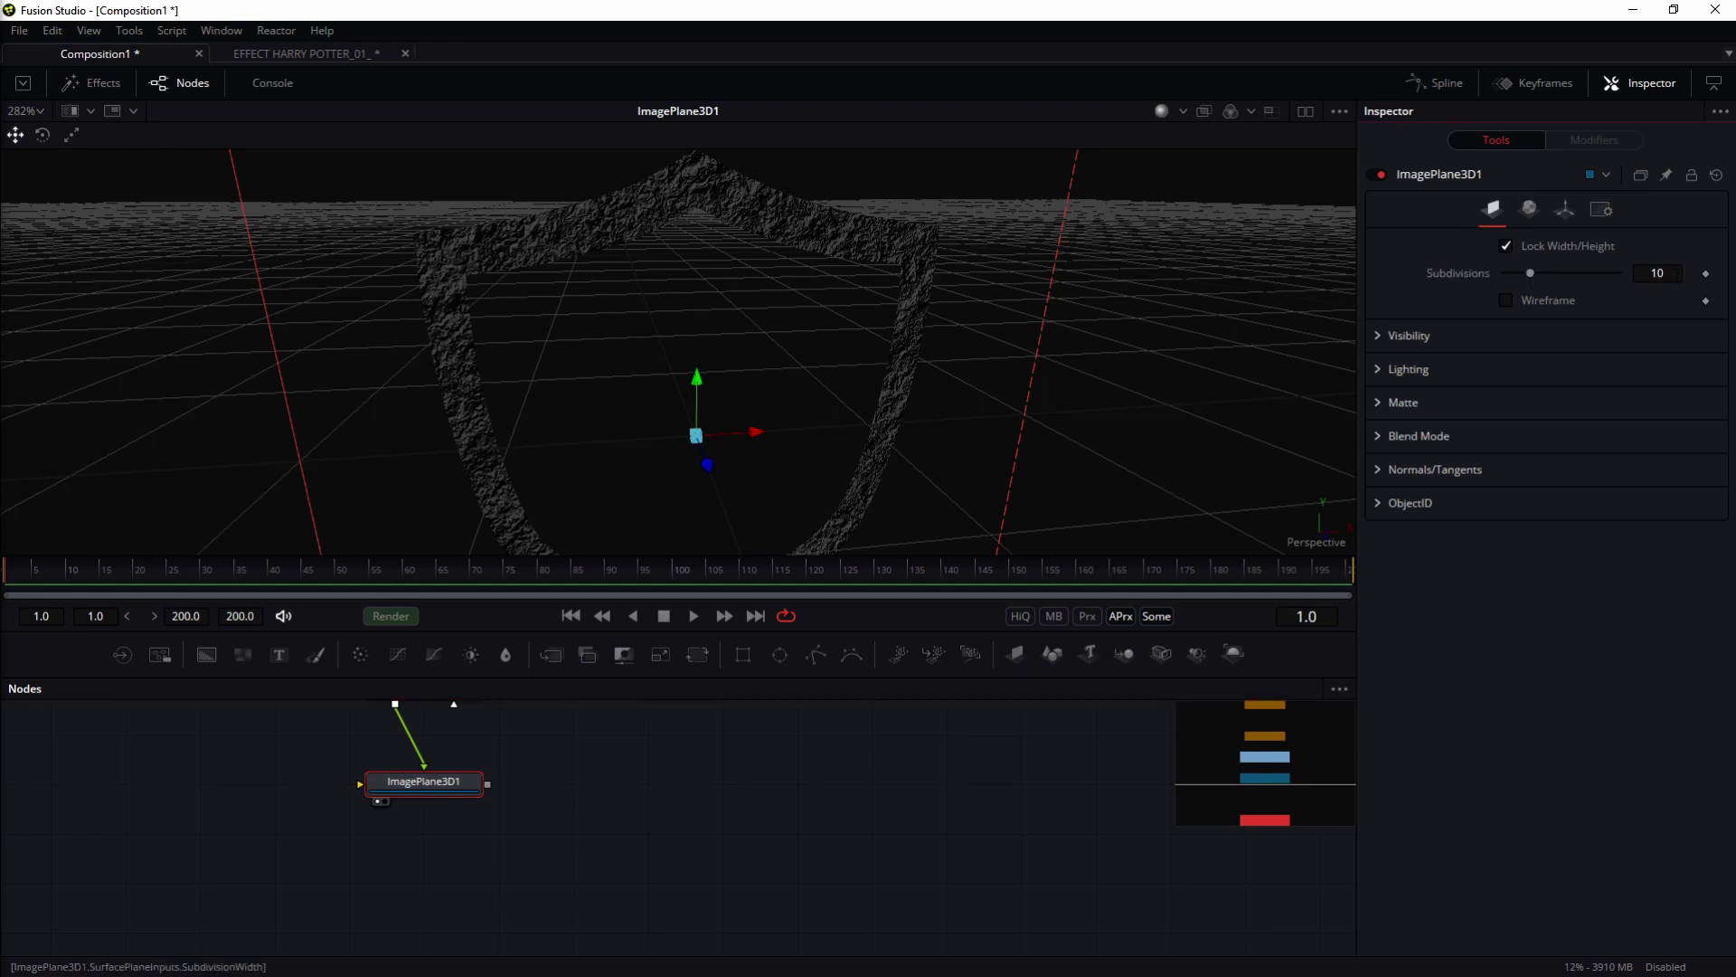
click(1659, 273)
text(200)
click(671, 838)
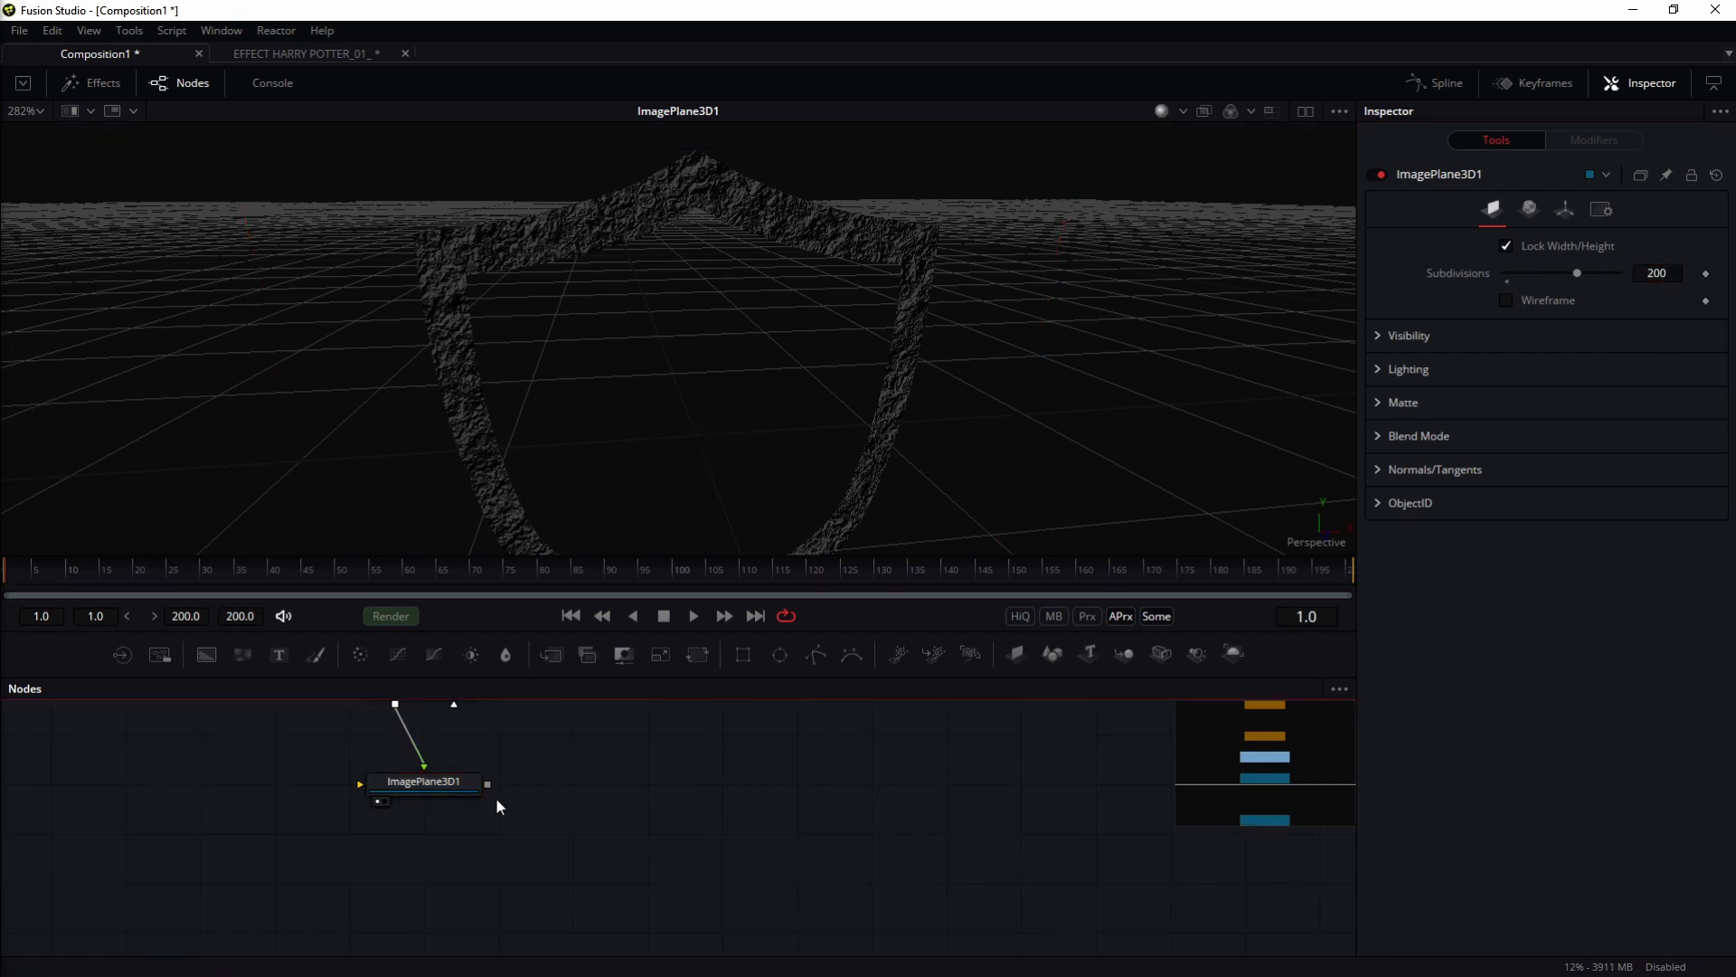
Step: Add a Bender 3D node beside ImagePlane3D1
drag(472, 788, 496, 822)
click(481, 820)
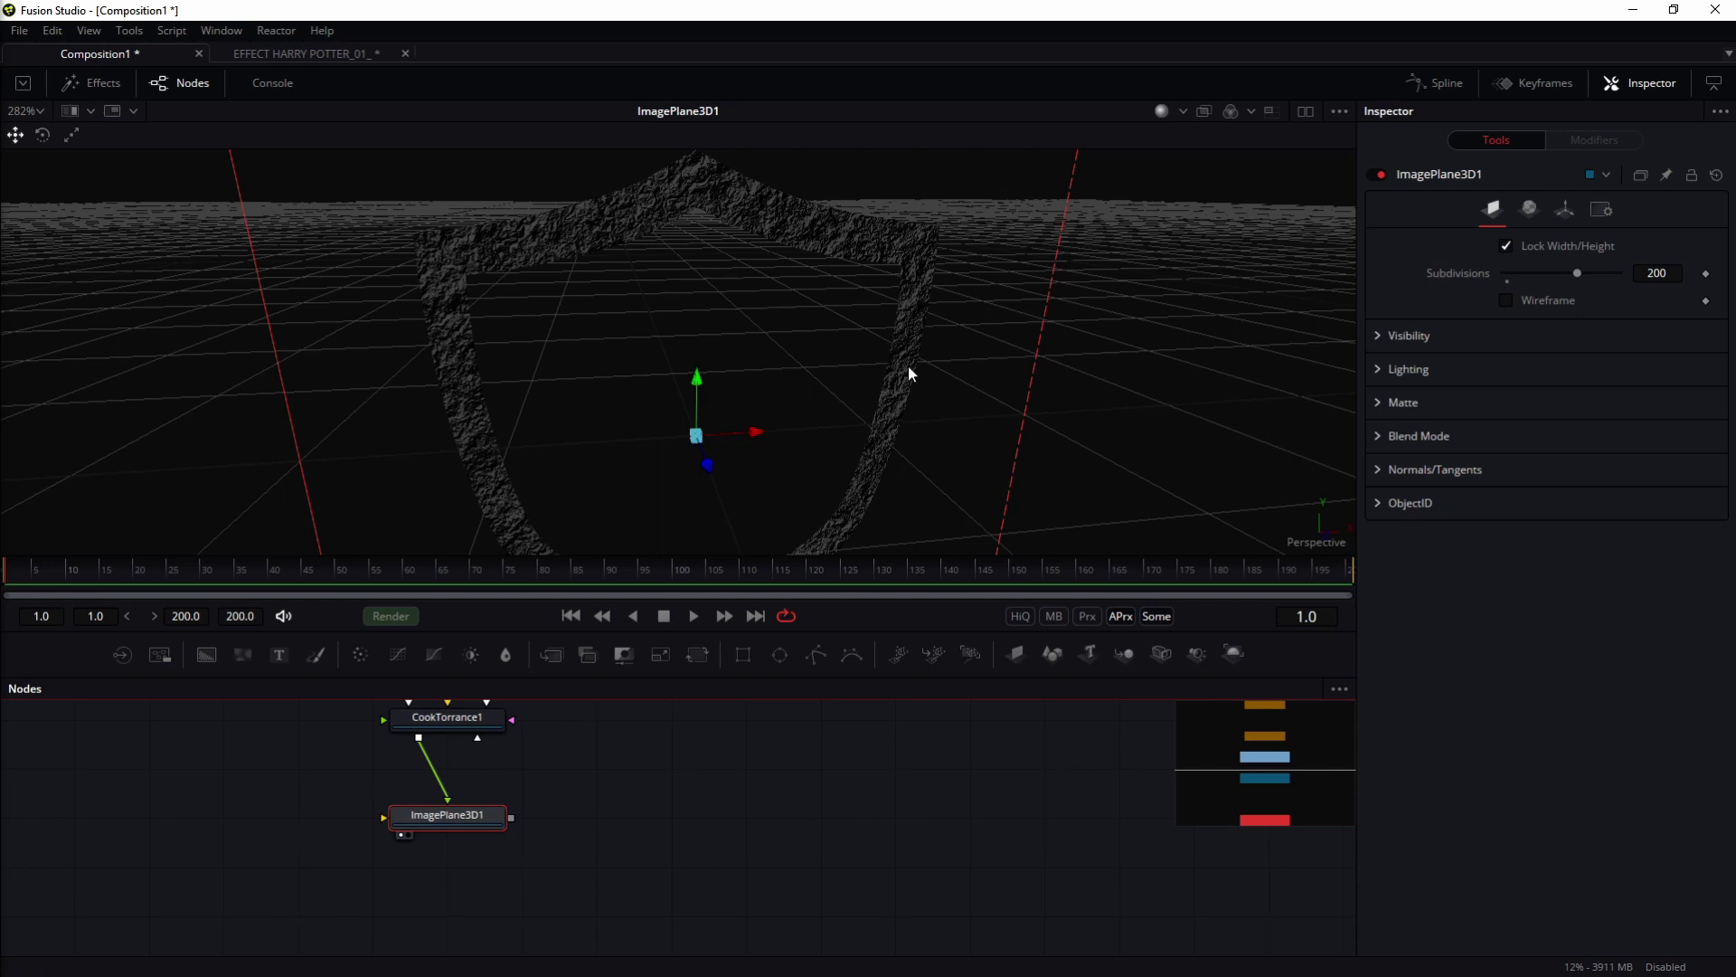
click(713, 804)
key(shift+space)
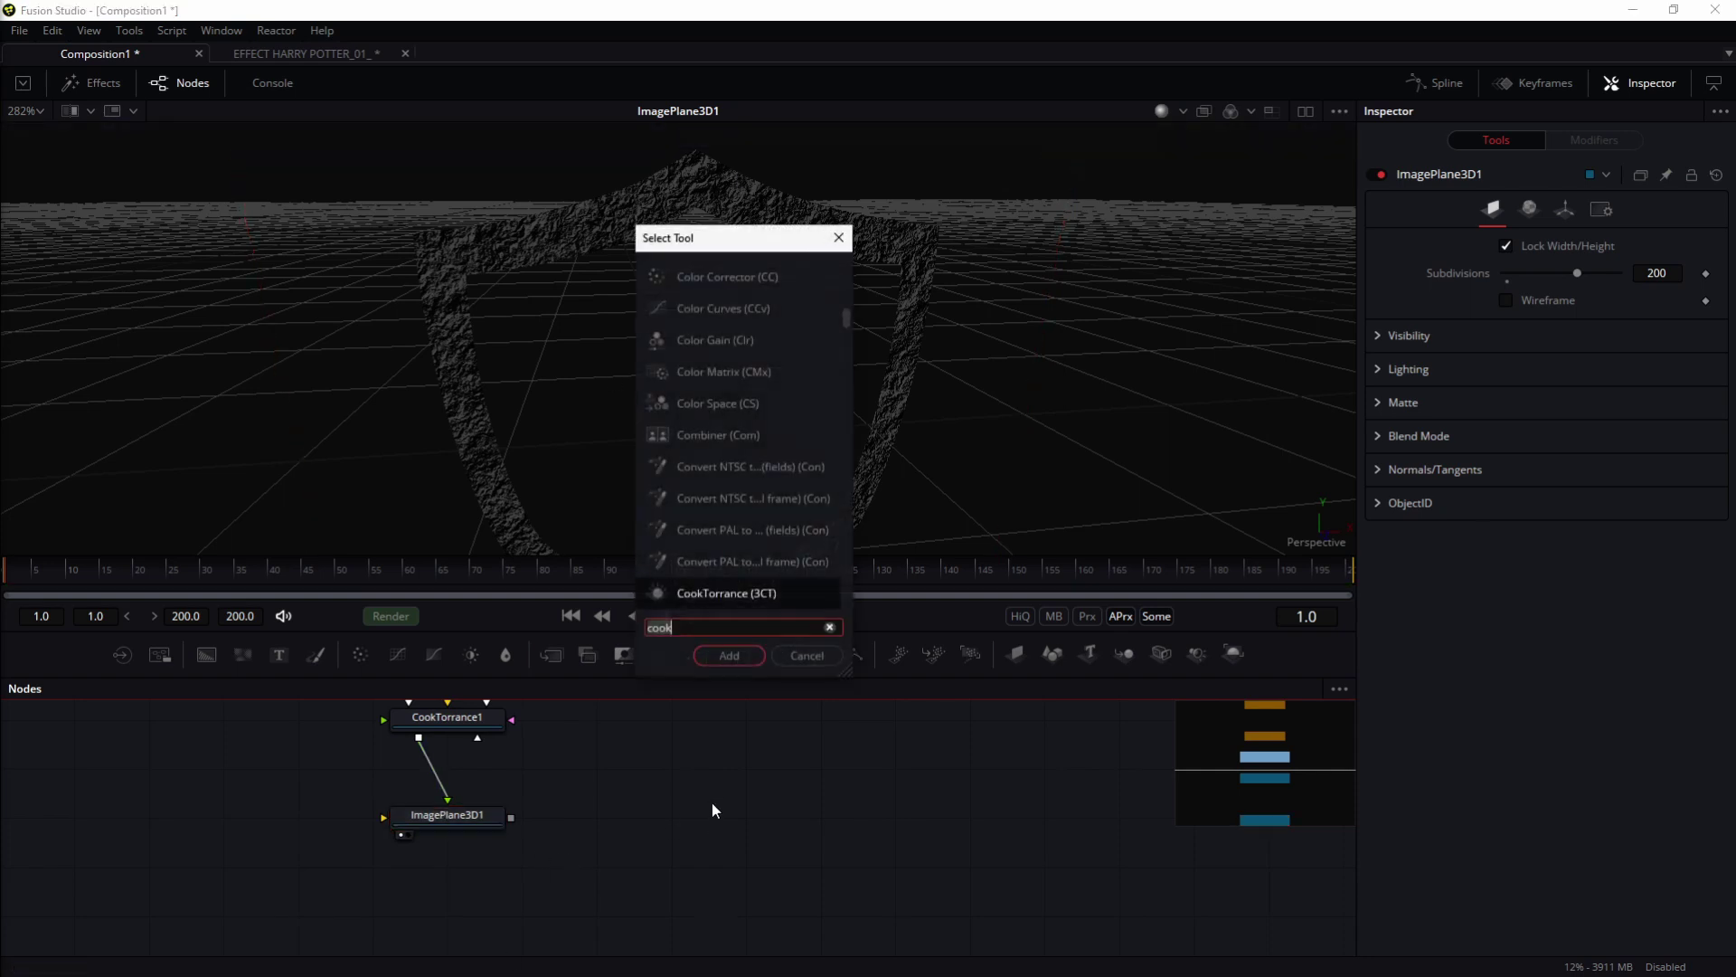
text(bend)
key(Return)
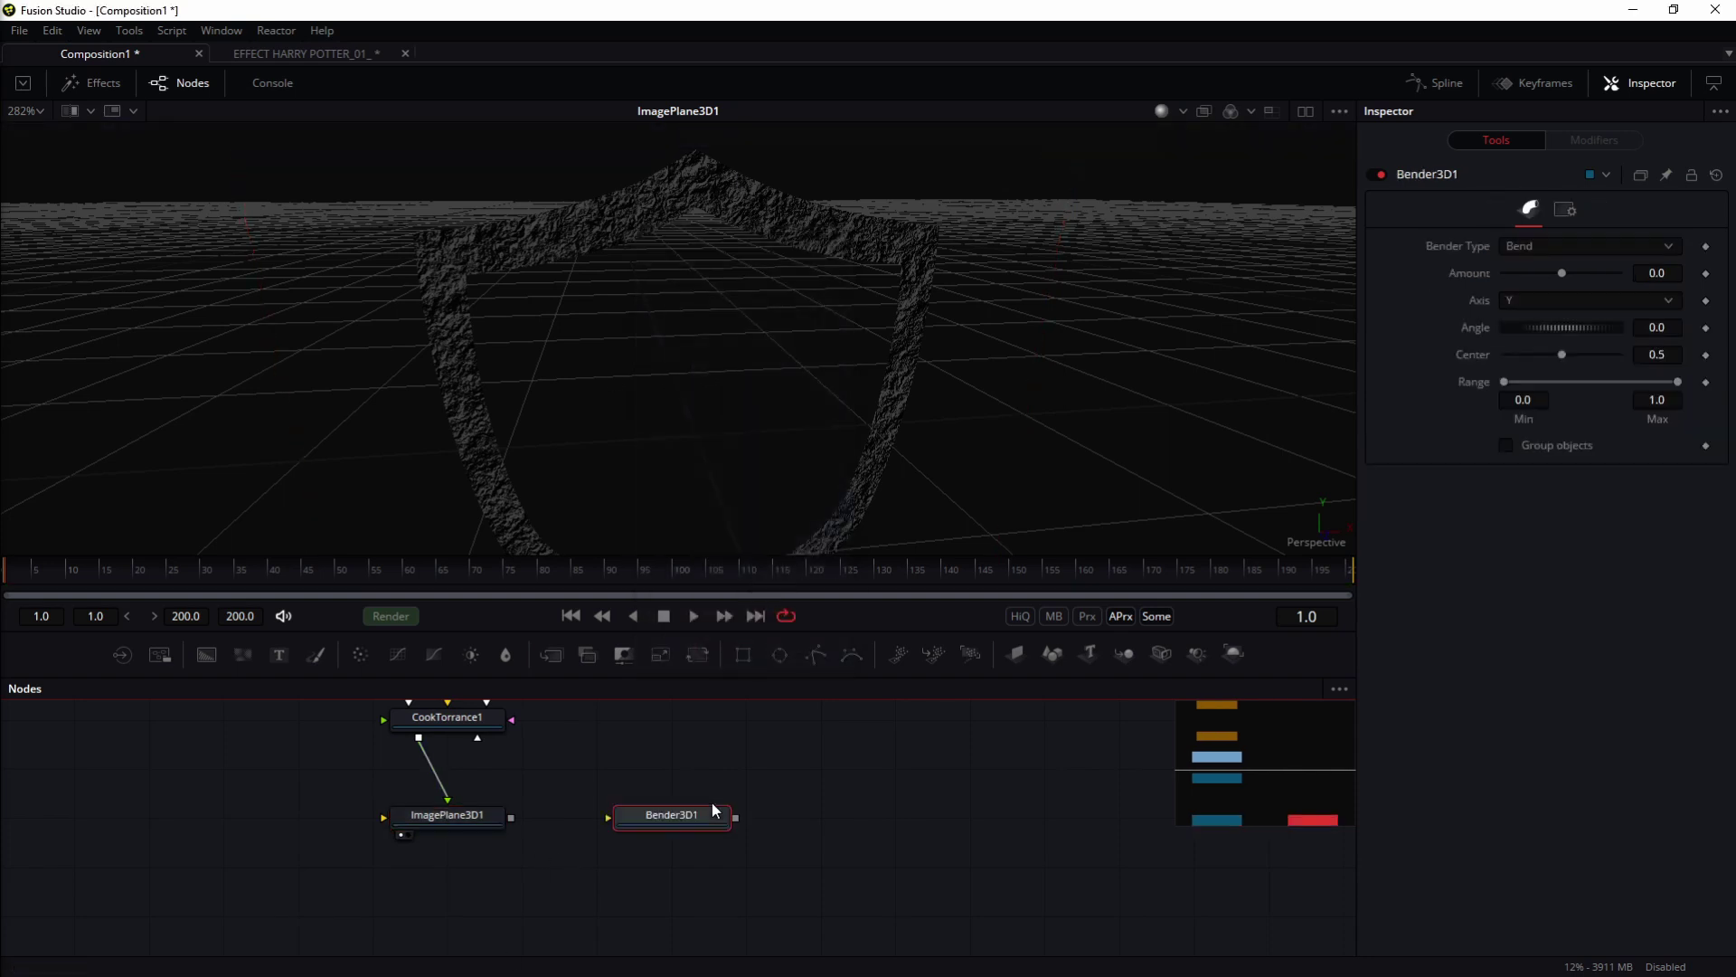
Step: Connect ImagePlane3D1 to Bender3D1, show the result in the viewer and set the bend axis to X
drag(511, 818, 608, 817)
key(1)
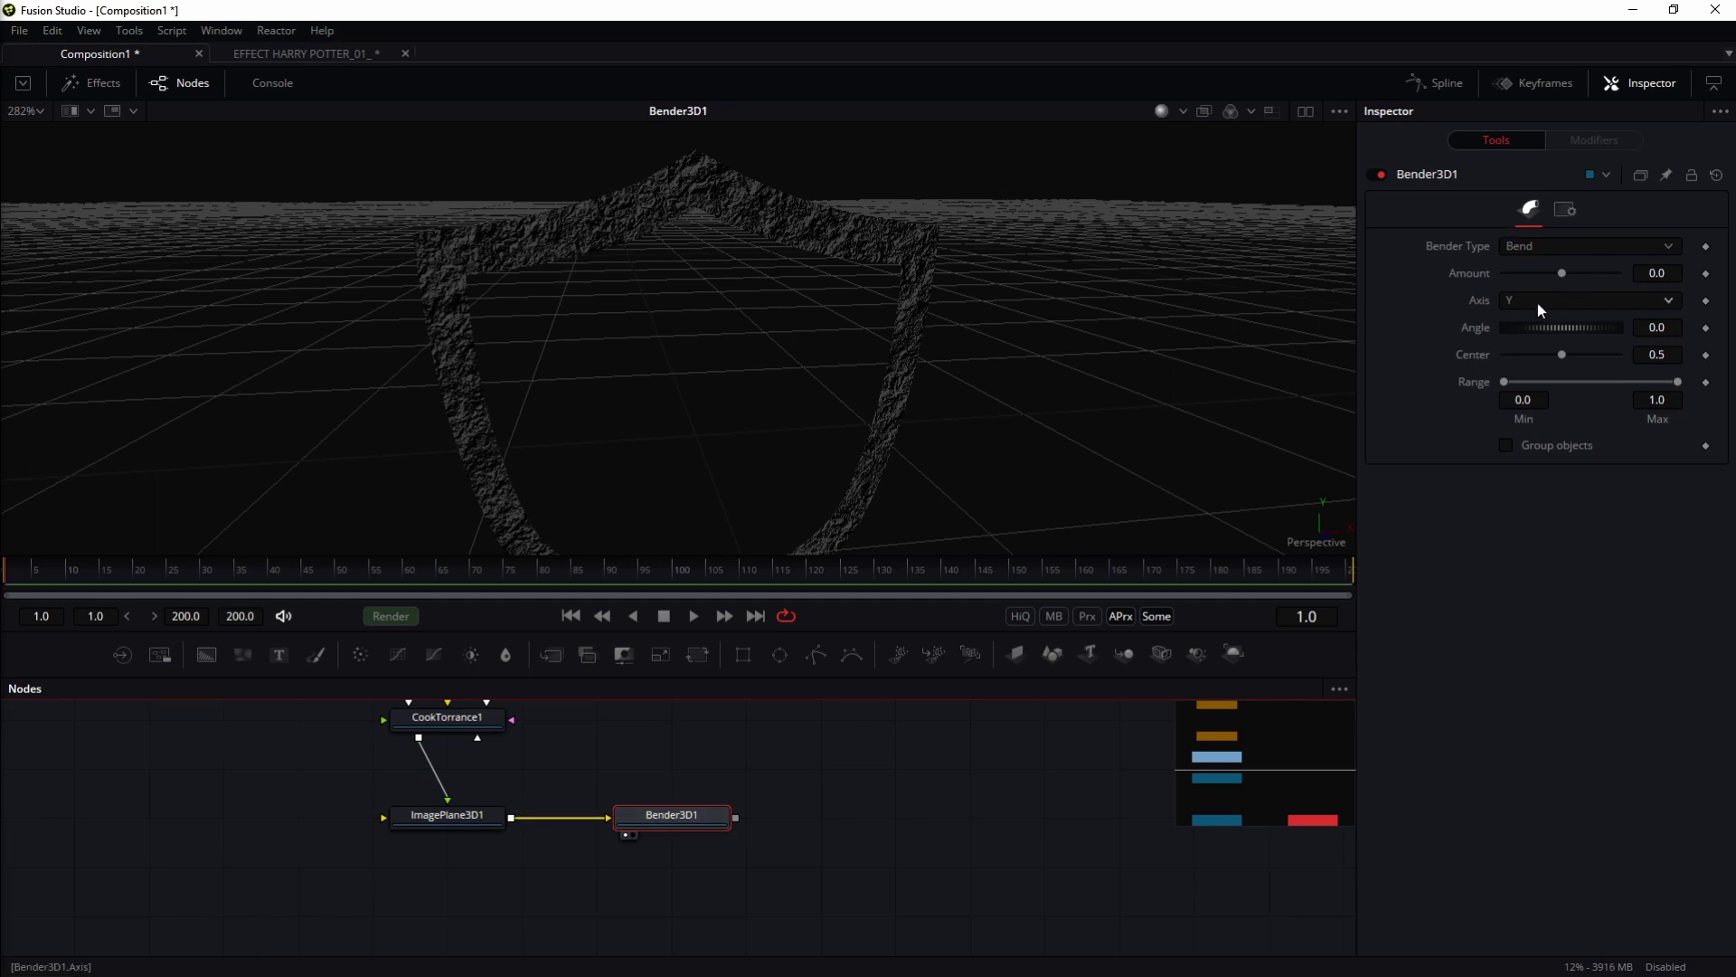
click(1504, 303)
click(1511, 280)
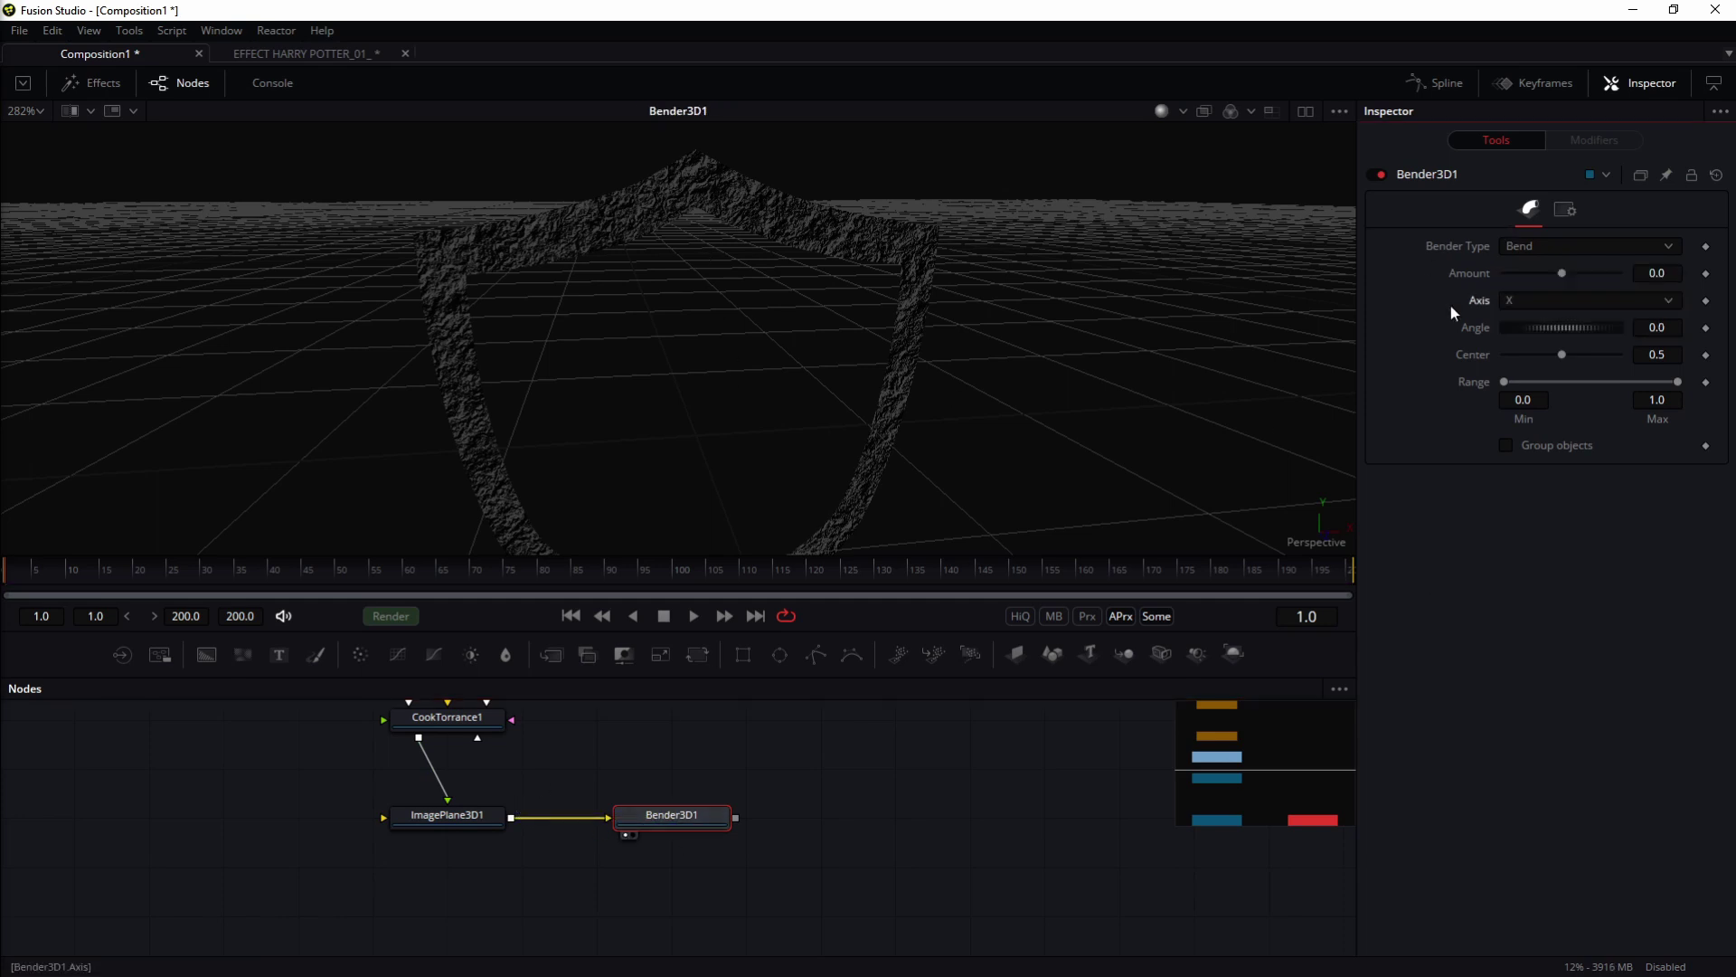
Step: Bend the shield frame in Bender3D1 by an amount of about 0.27 at an angle of about -88.7
drag(1565, 275, 1550, 329)
drag(841, 321, 464, 424)
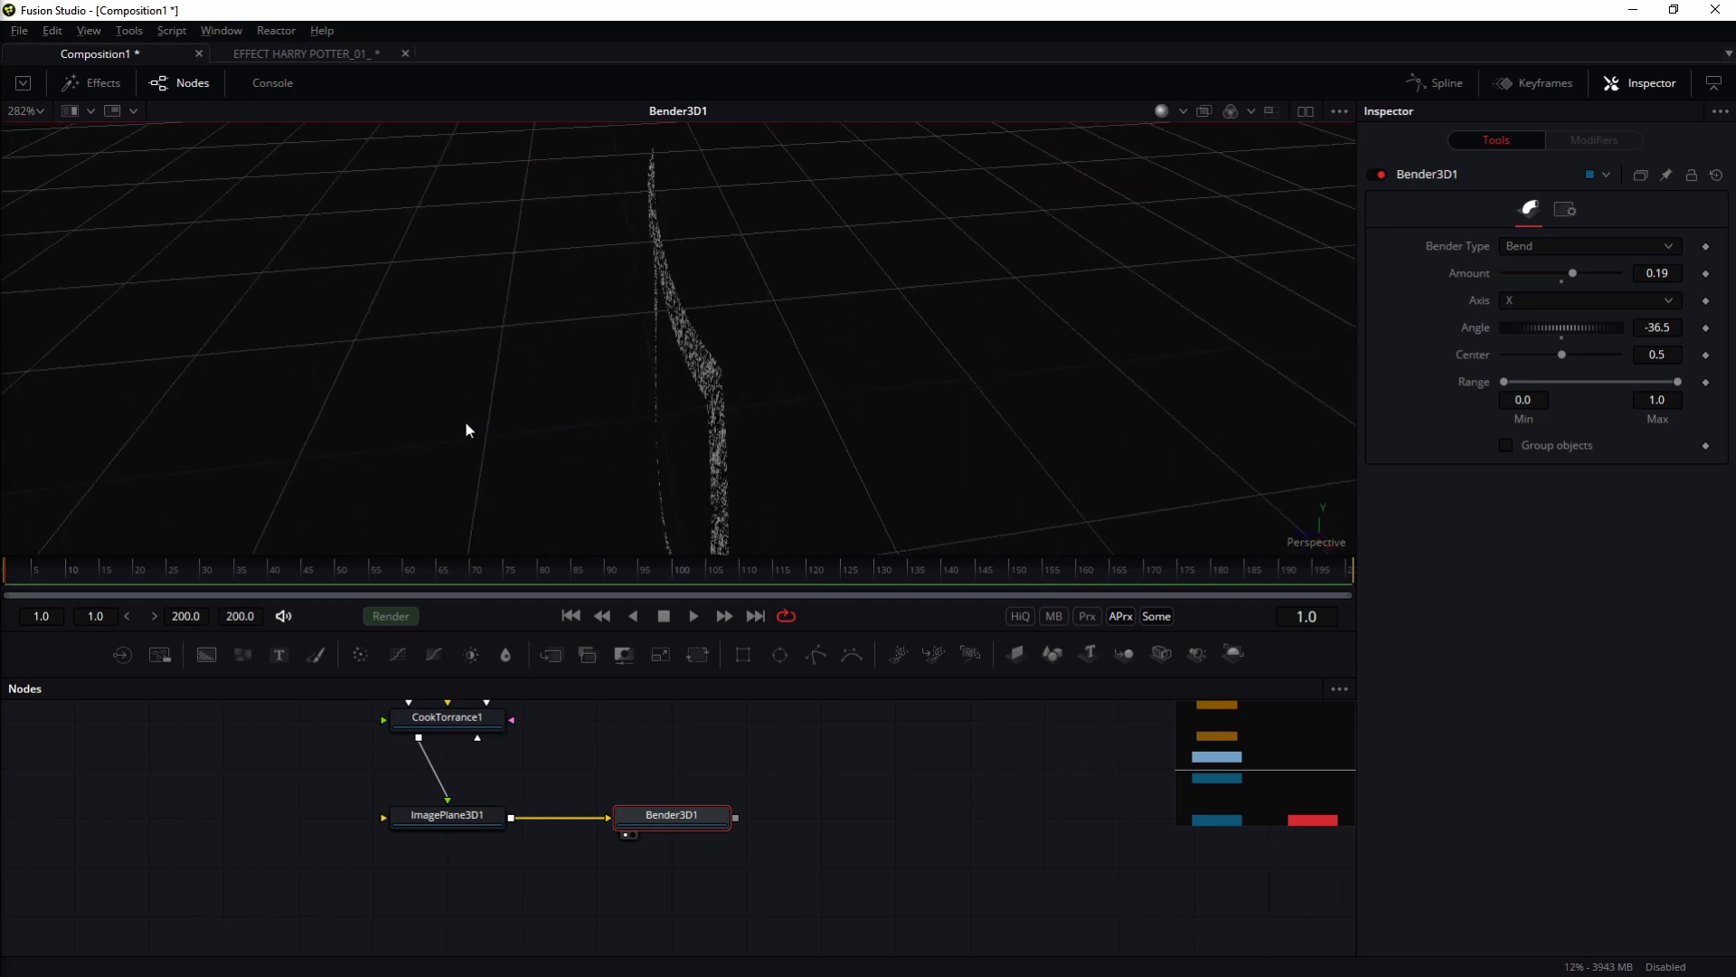
drag(1571, 274, 1543, 337)
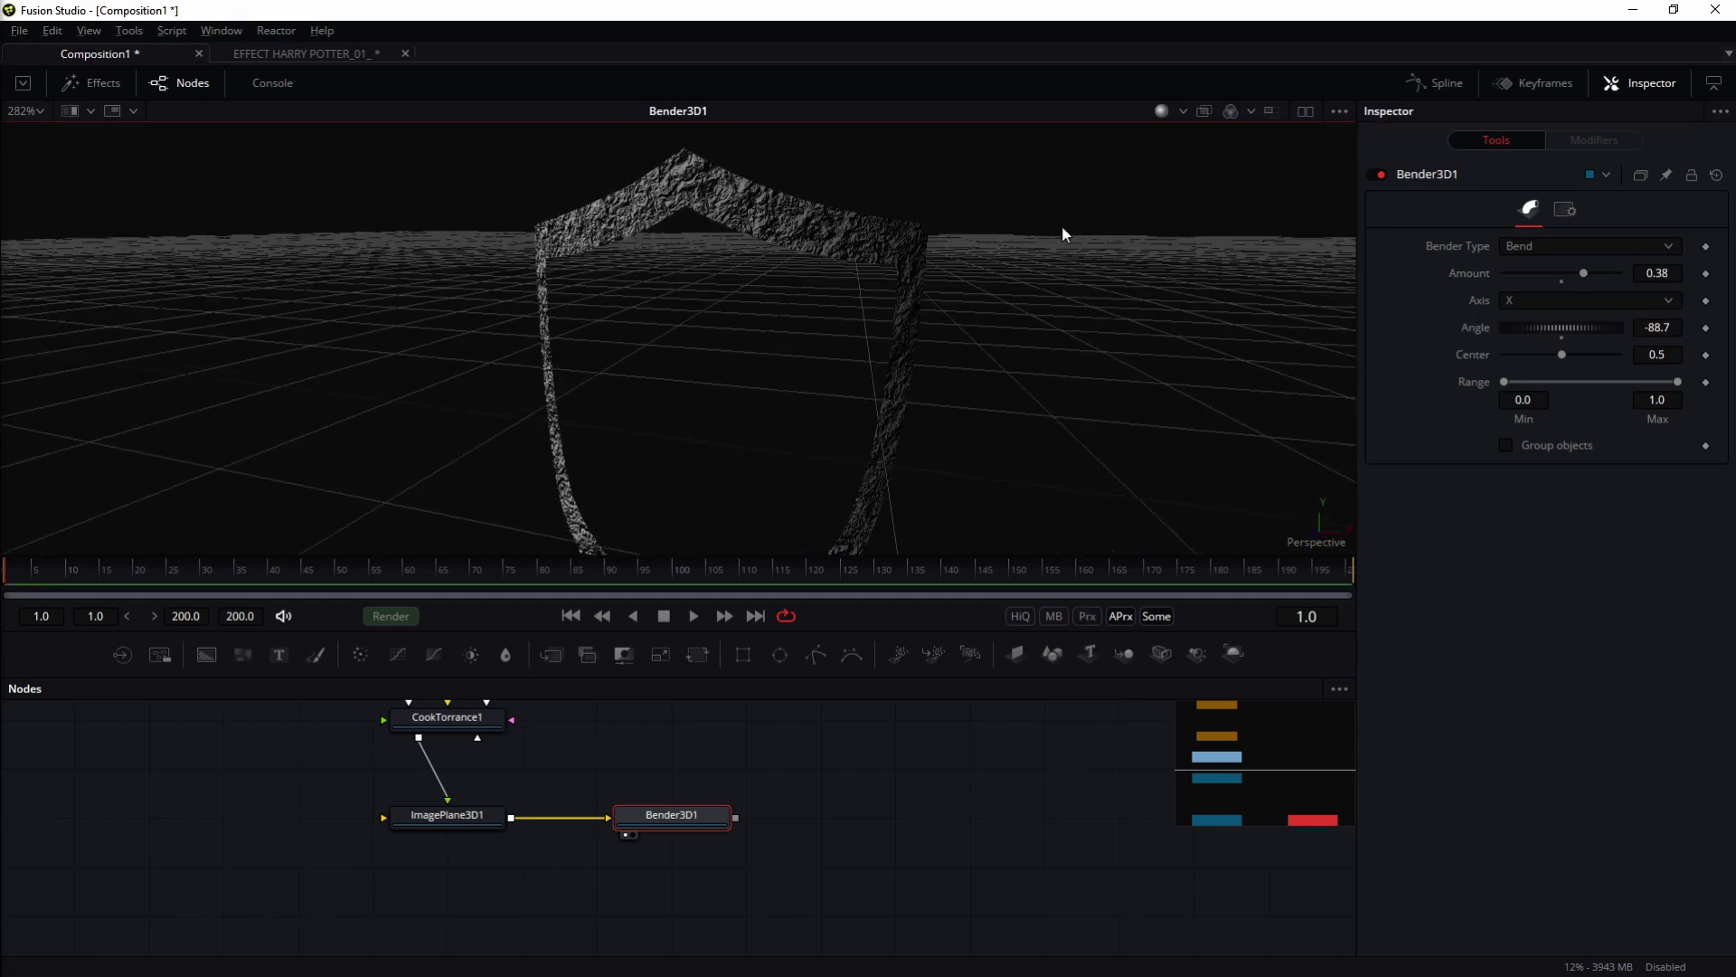
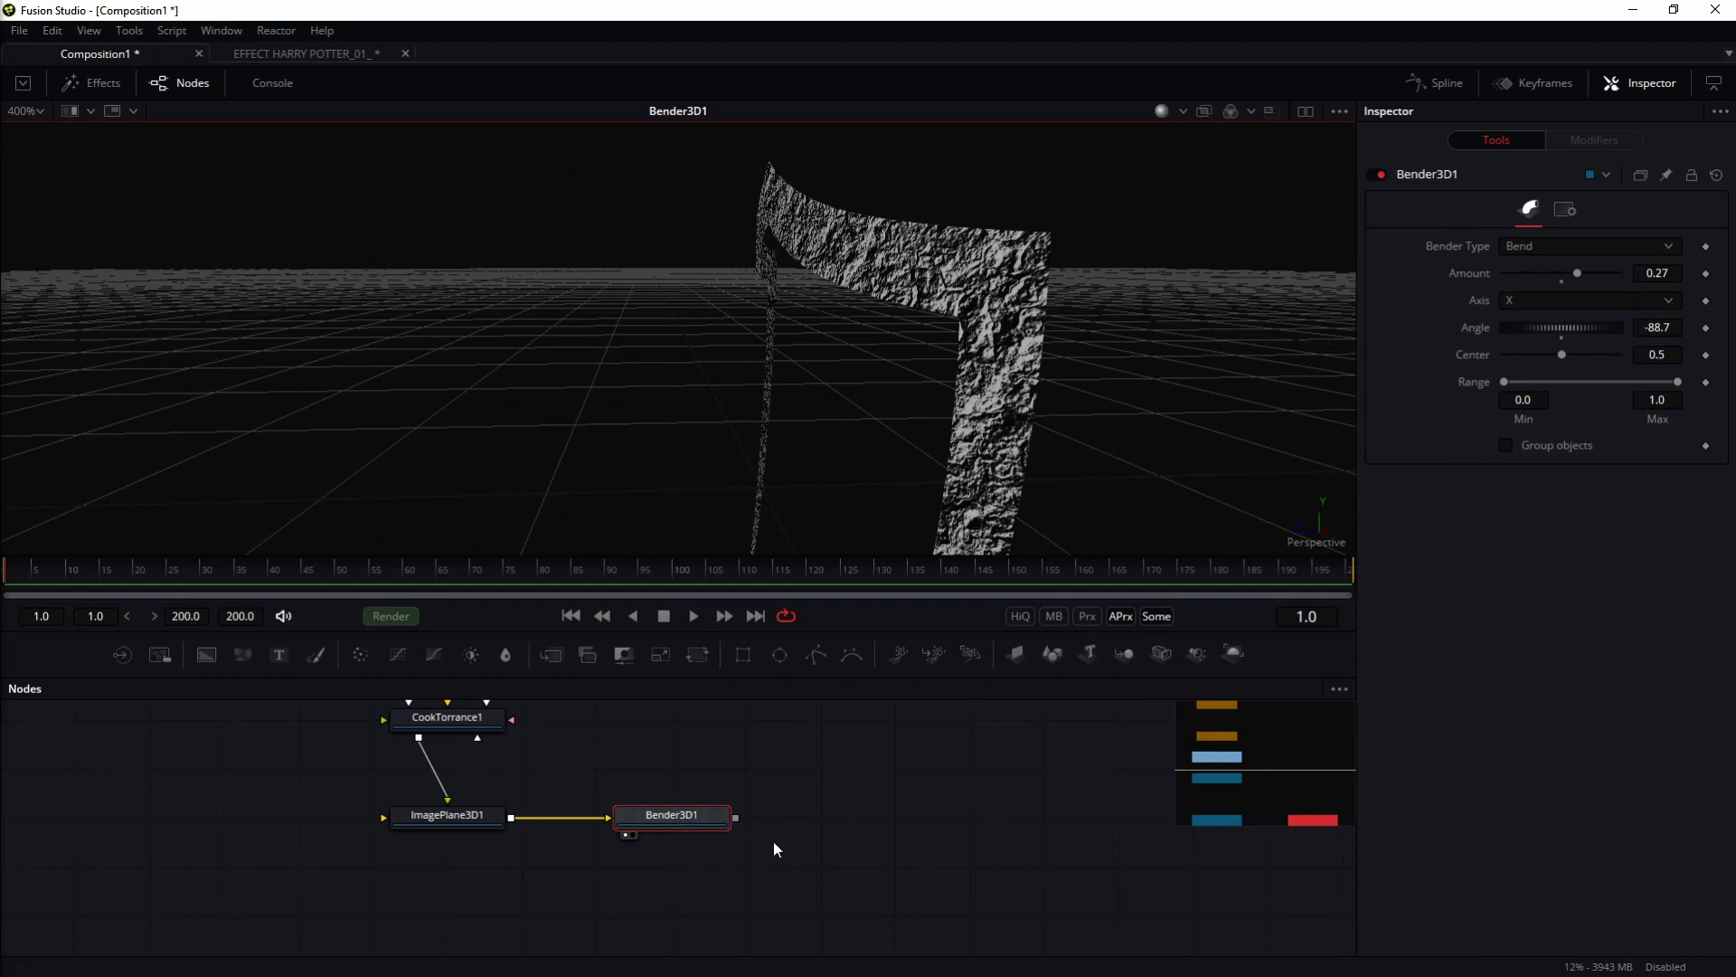
Step: Rearrange the node chain so ImagePlane3D1 sits close under CookTorrance1 and Bender3D1 lies directly below ImagePlane3D1
drag(673, 837, 443, 887)
drag(452, 817, 456, 785)
click(443, 869)
Step: Add a Displace 3D node after Bender3D1 and place it beside the bender in the node graph
key(shift+space)
text(ben)
key(BackSpace)
key(BackSpace)
key(BackSpace)
text(dis)
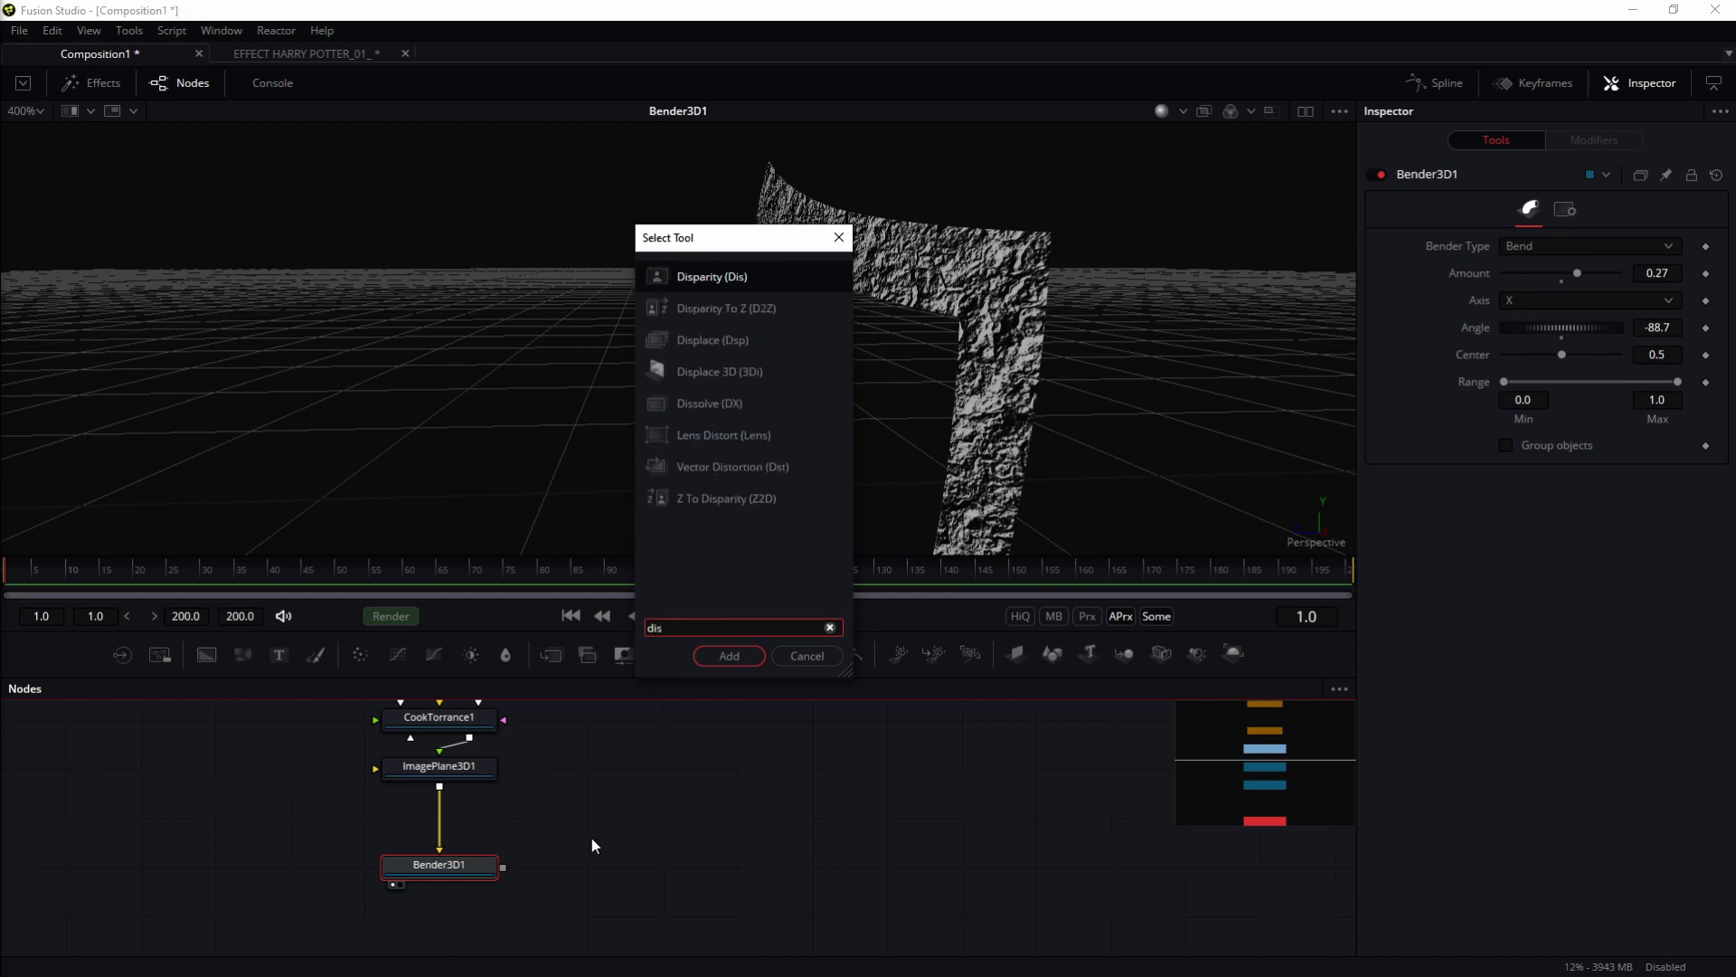
key(Down)
key(Down)
key(Down)
key(Down)
key(Up)
key(Return)
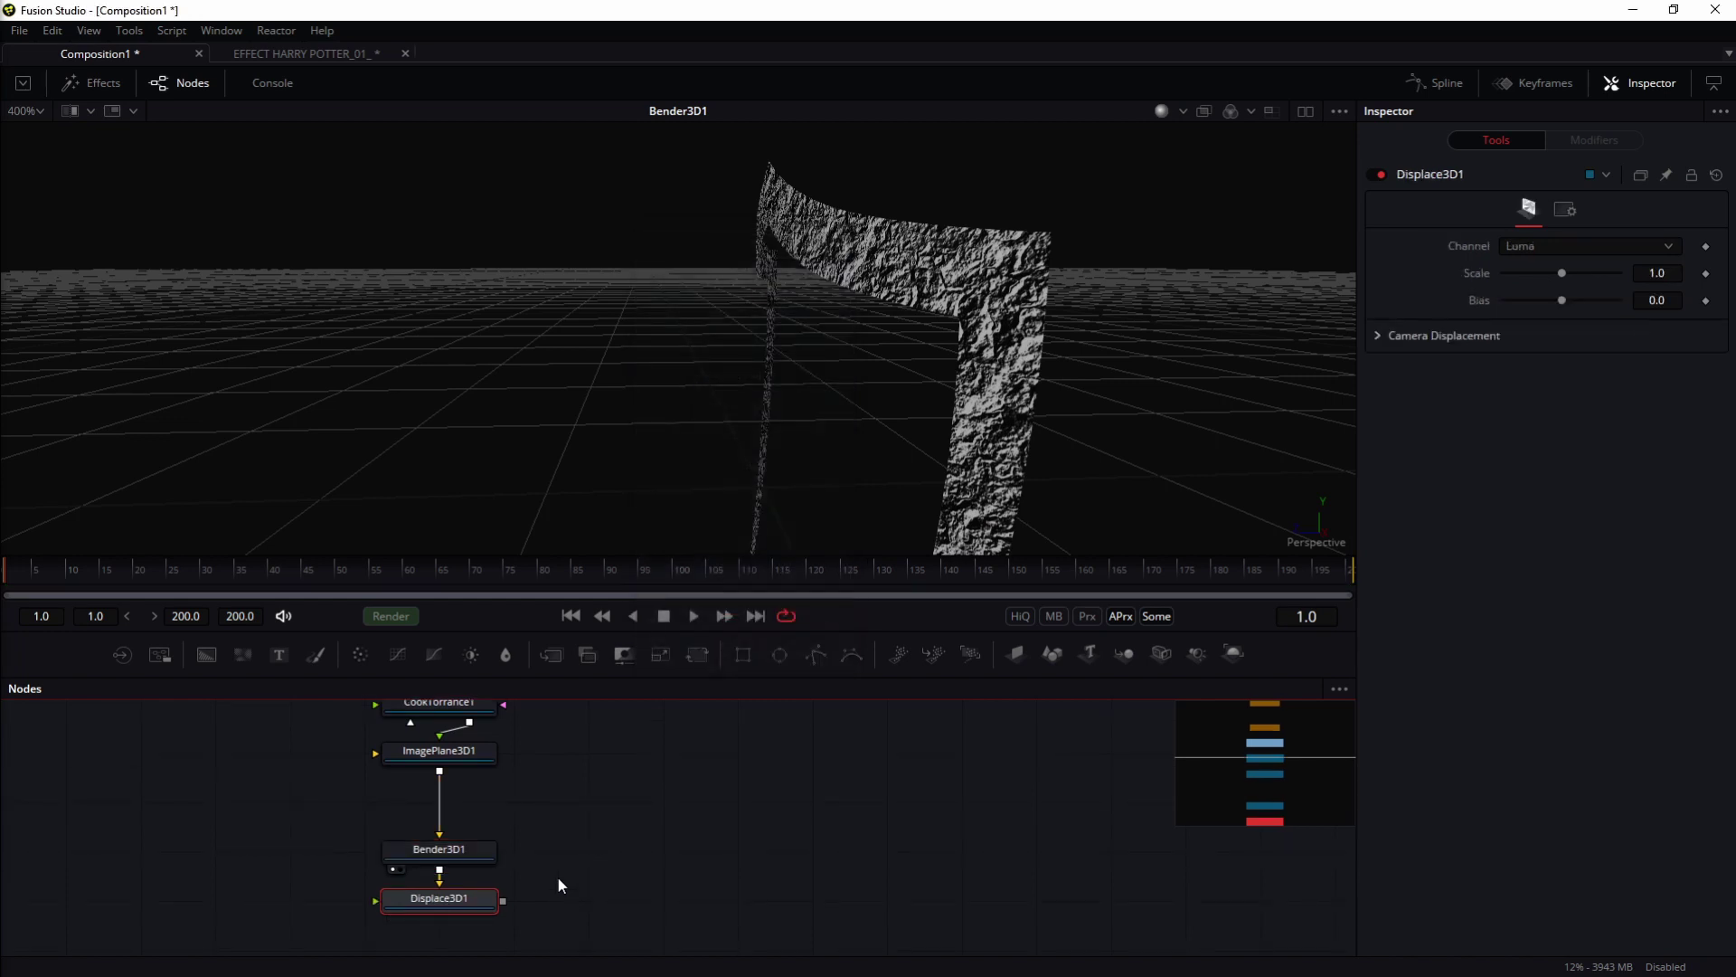
drag(463, 908, 762, 859)
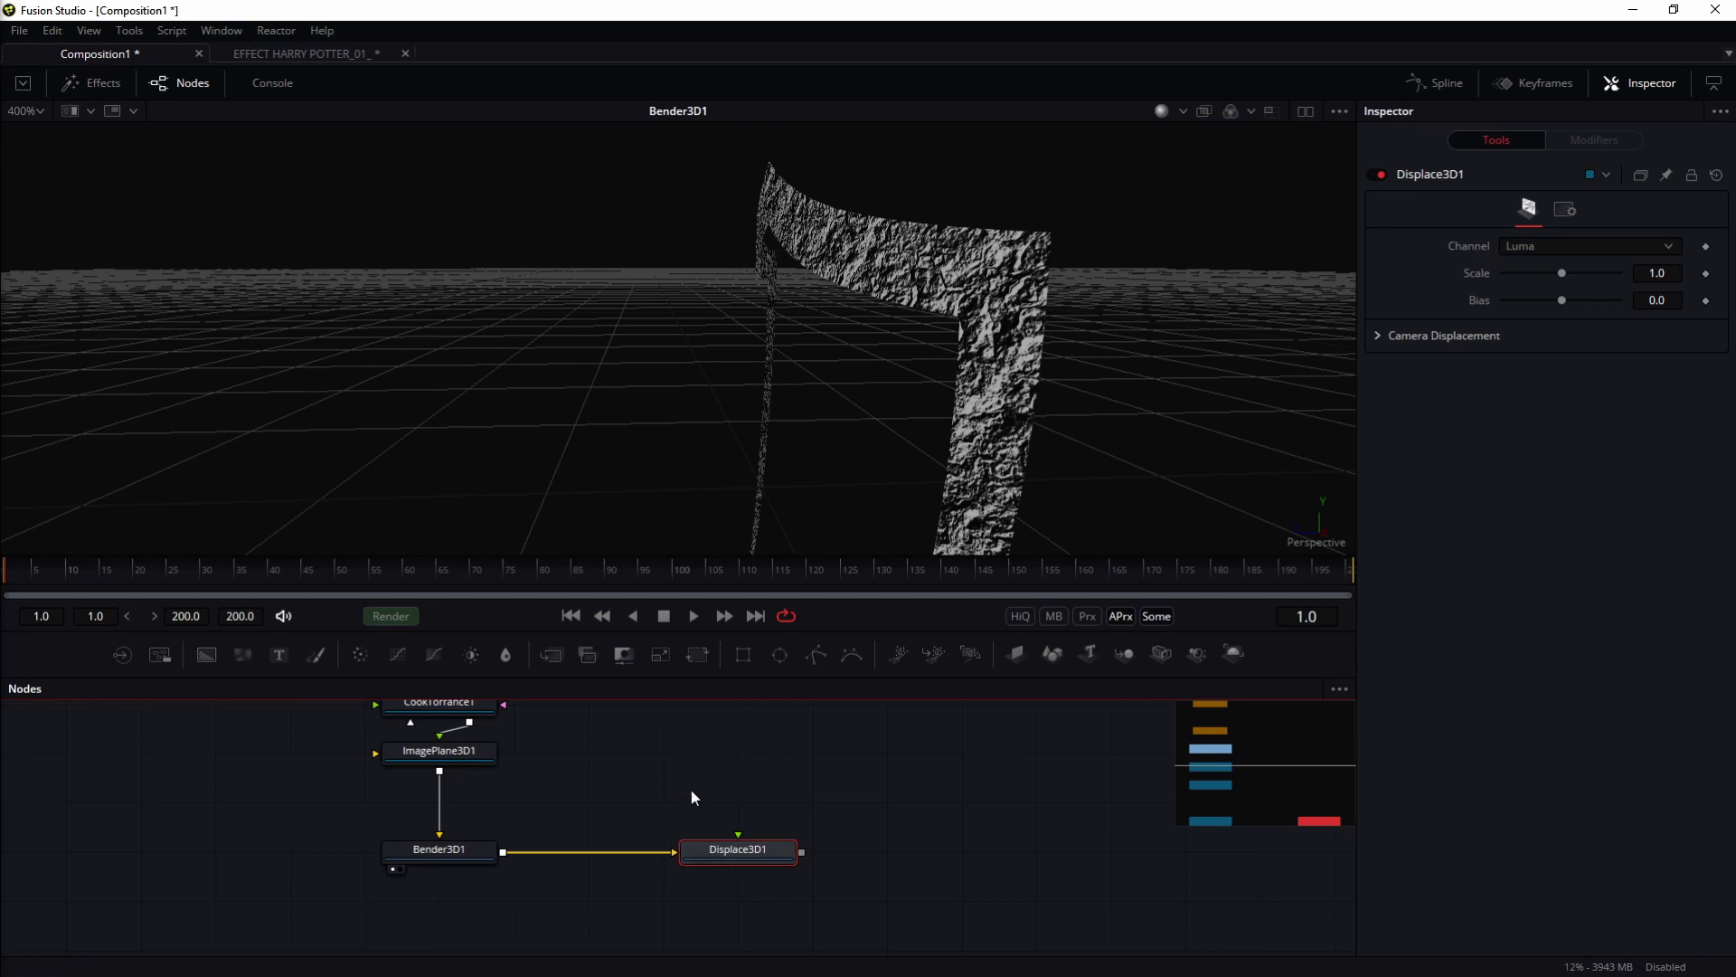
Step: Duplicate the stones_X_.tif loader with its two polygon masks above Displace3D1 and show the copied loader in the viewer
scroll(669, 808, up, 3)
drag(1046, 431, 817, 261)
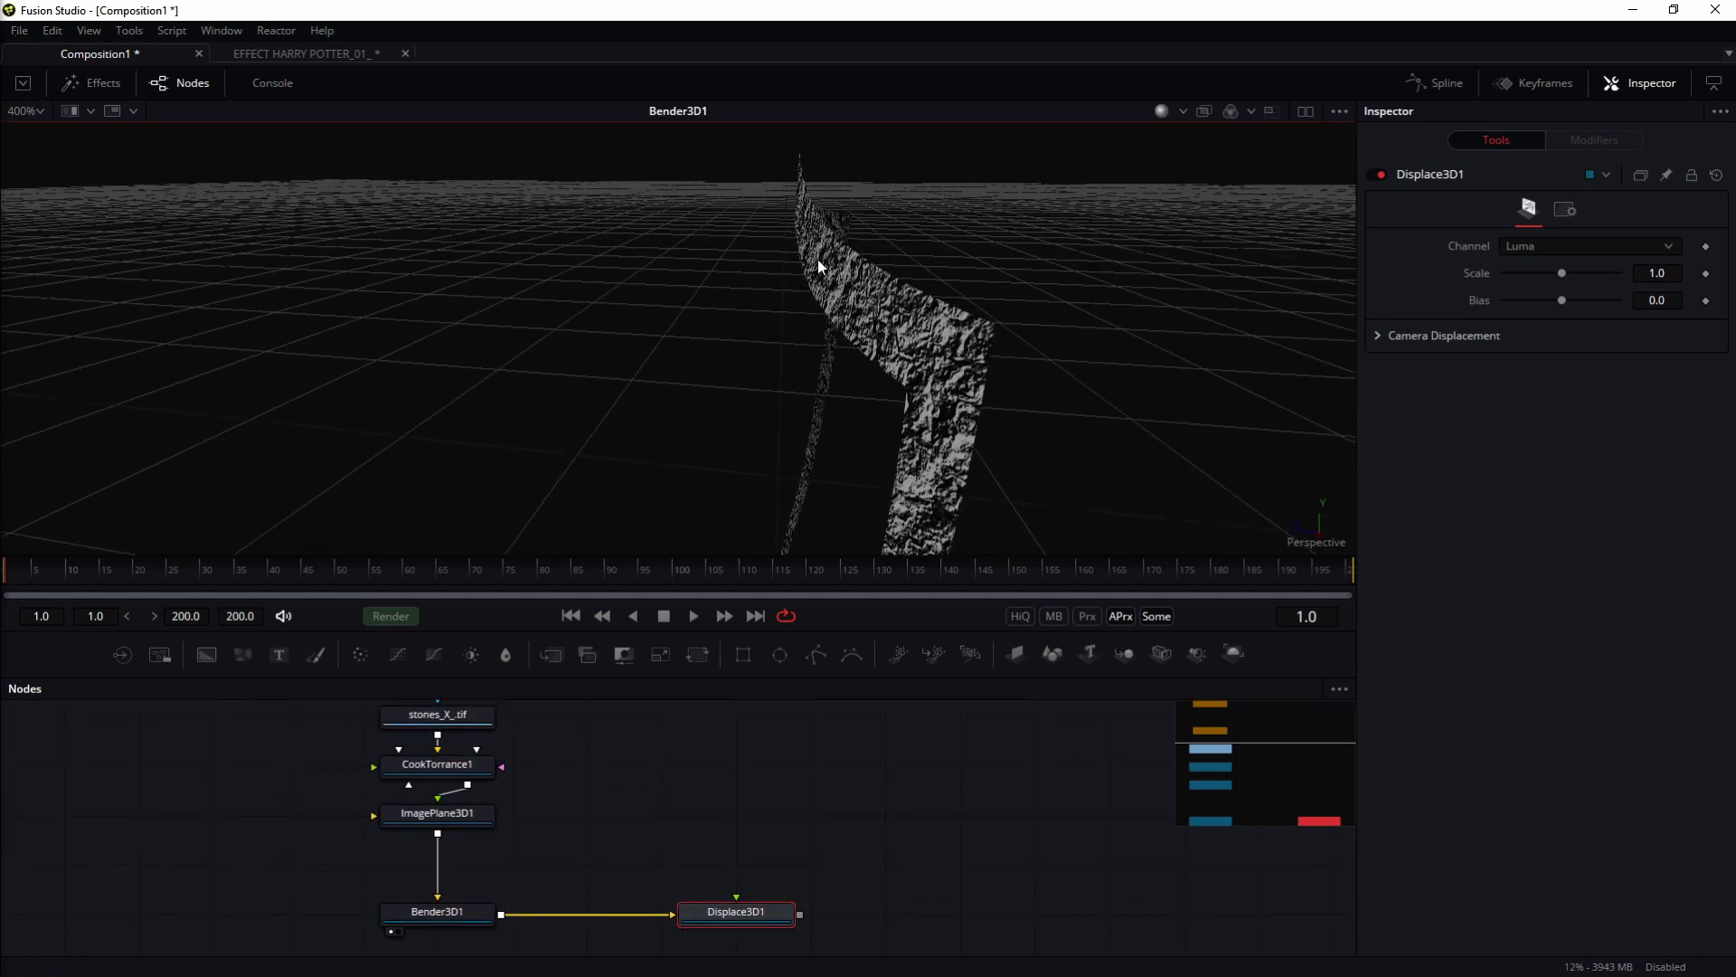
scroll(725, 896, up, 6)
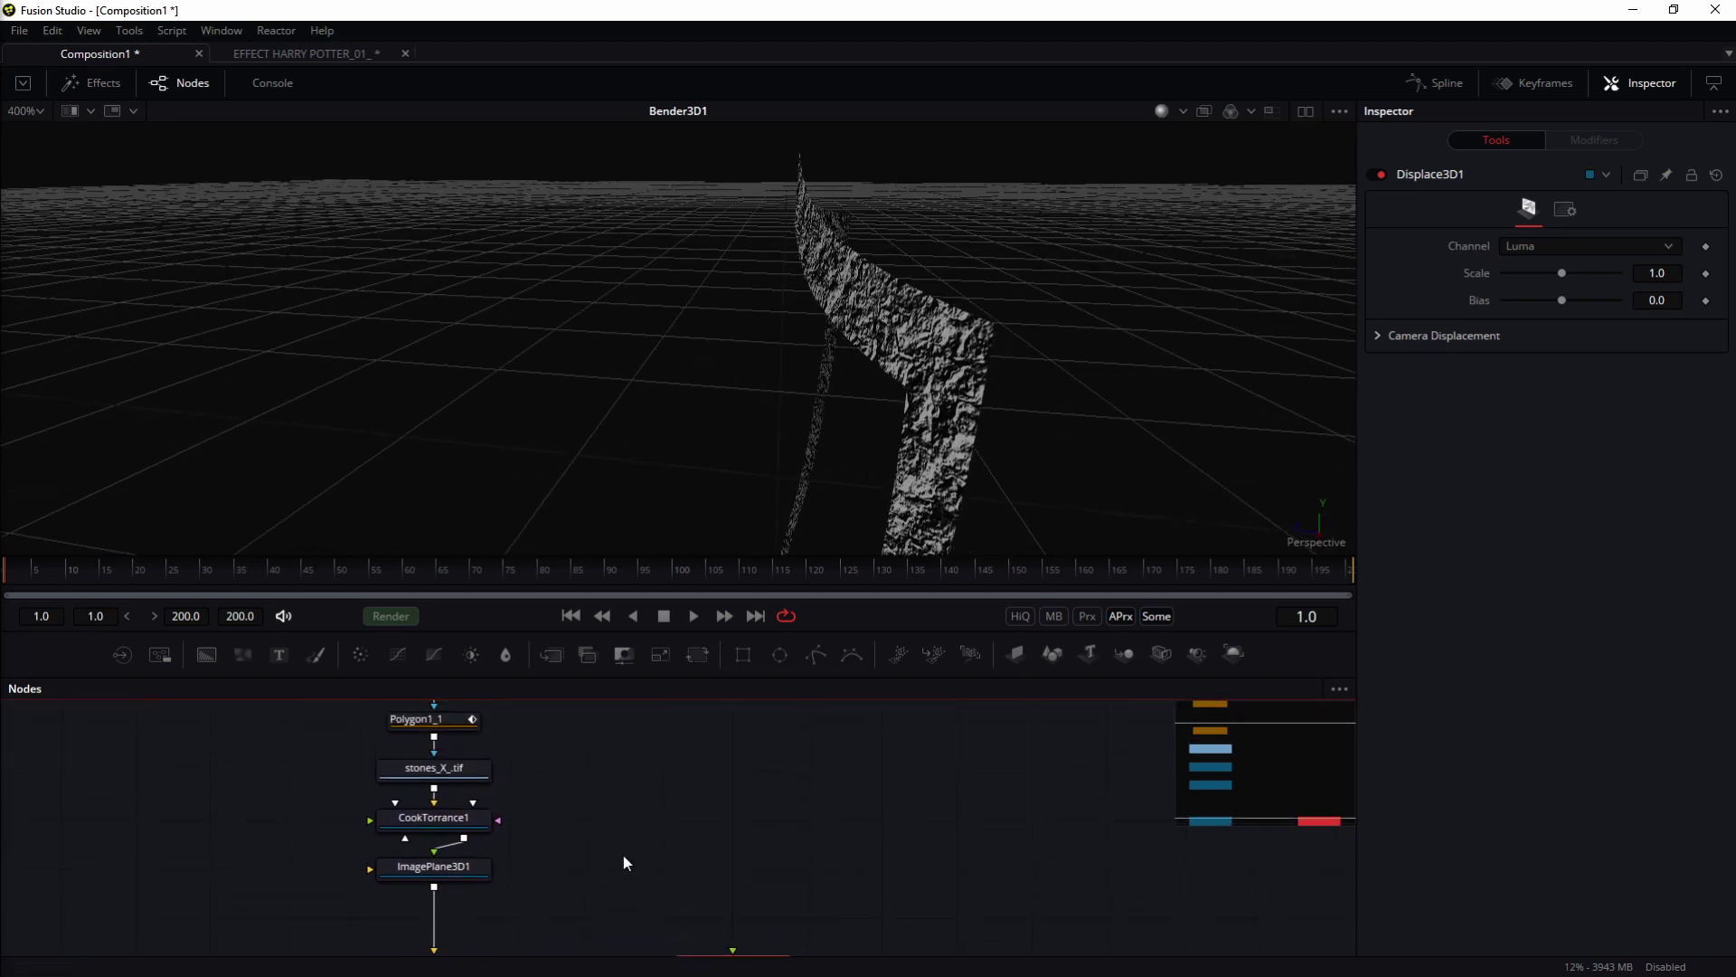
scroll(535, 775, up, 2)
drag(532, 743, 366, 899)
key(ctrl+c)
key(ctrl+v)
drag(741, 881, 899, 282)
key(ctrl+f)
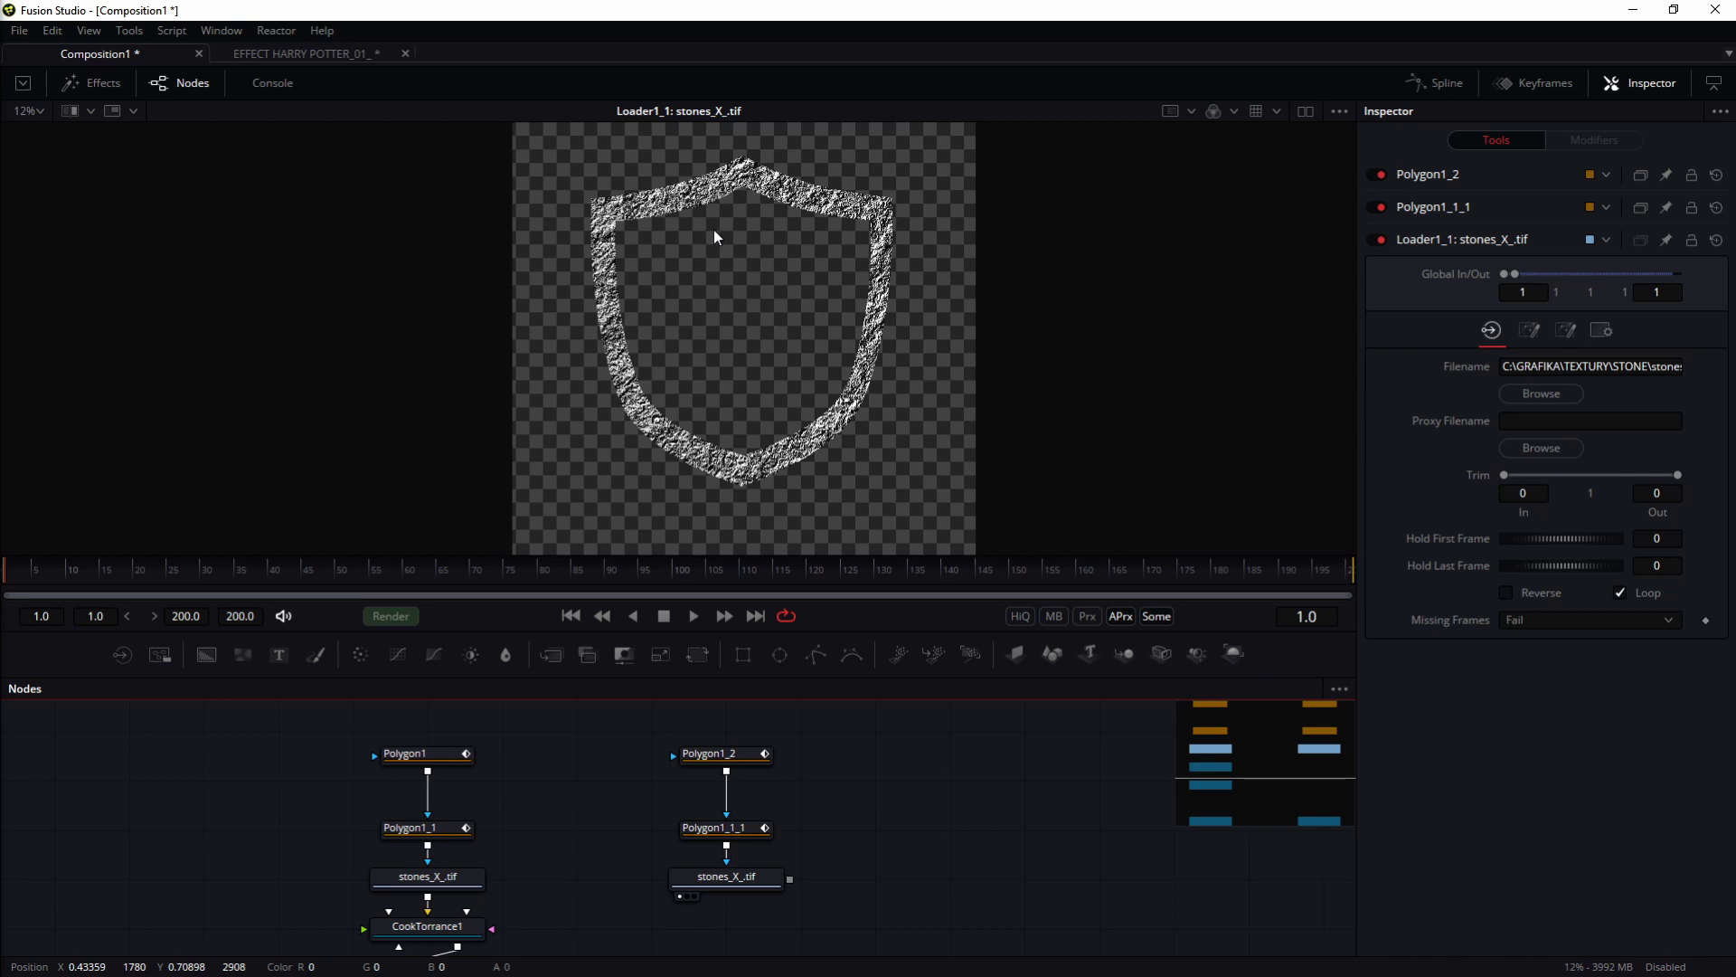
drag(785, 803, 690, 758)
drag(751, 864, 752, 801)
scroll(714, 845, down, 2)
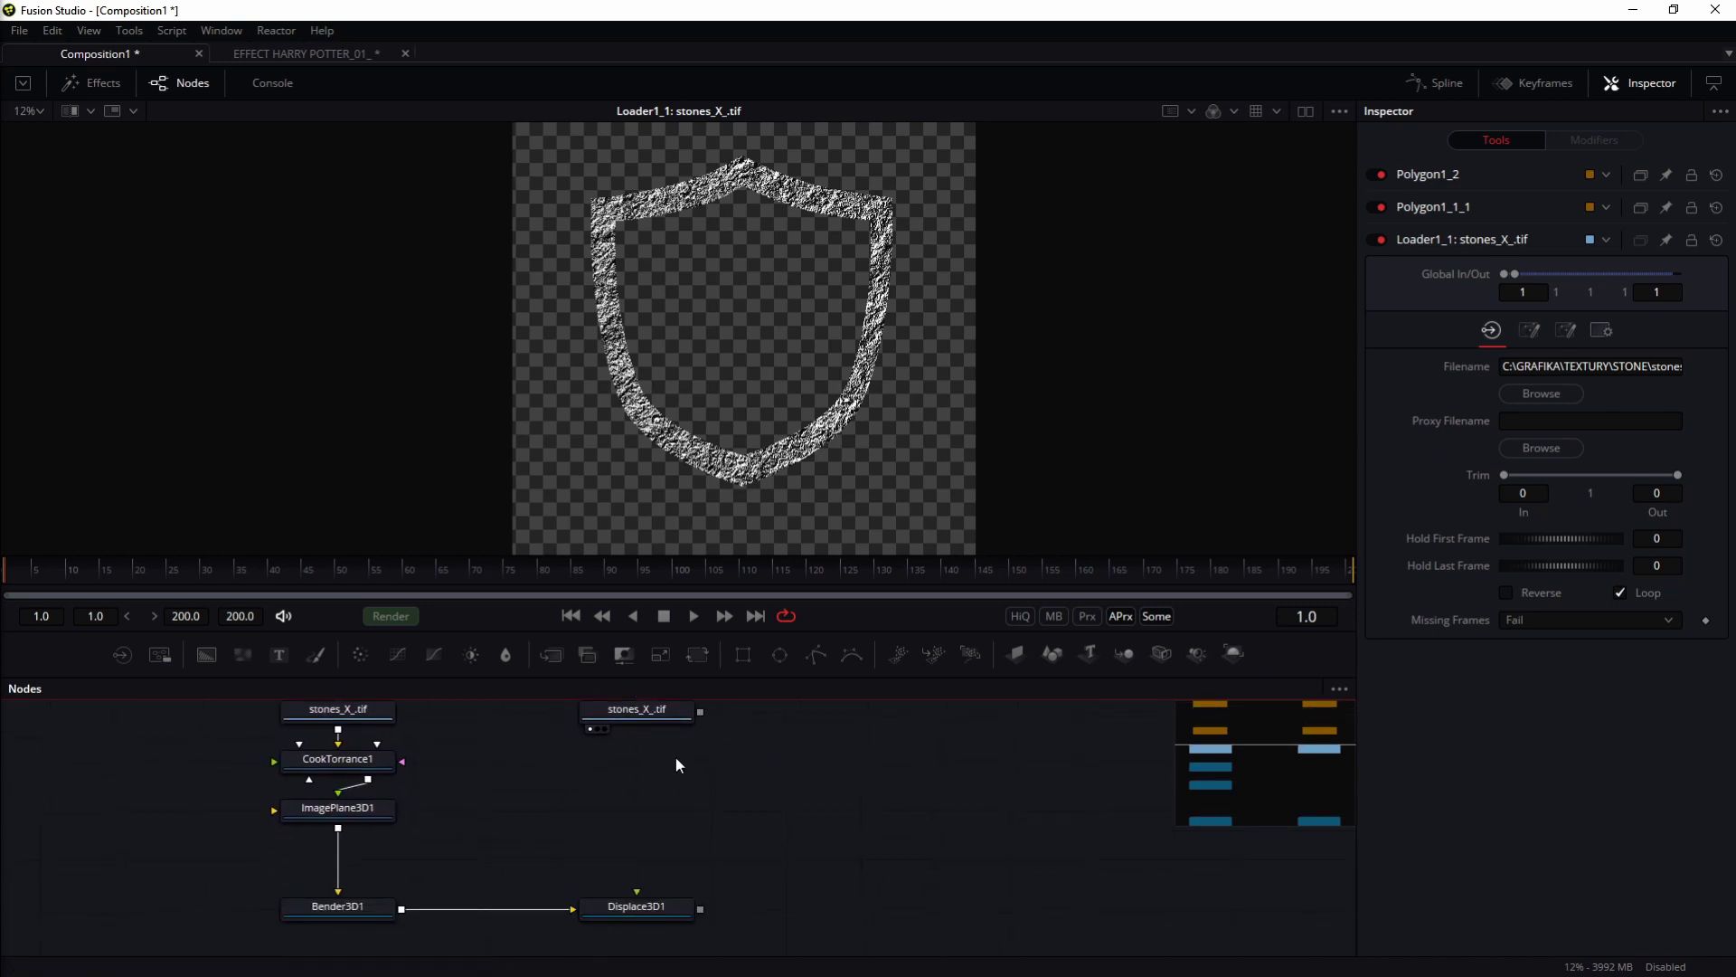
scroll(666, 769, up, 3)
Step: Add a Matte Control node below the copied stones_X_.tif loader and connect the loader to it
click(655, 794)
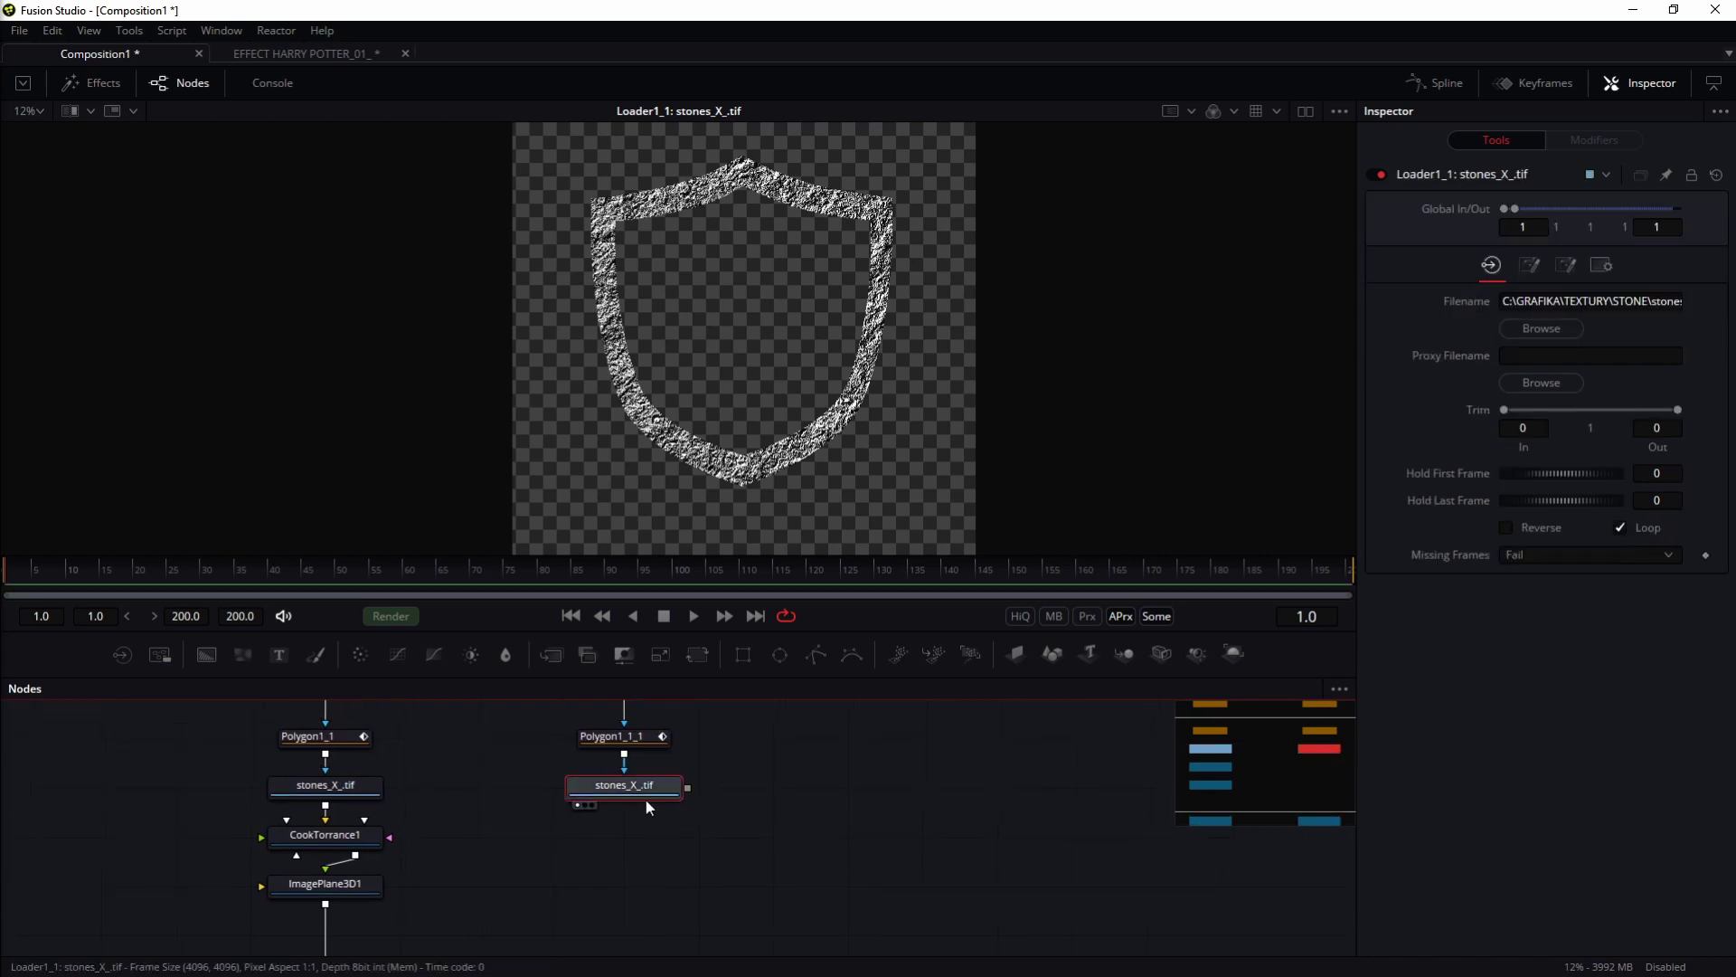
key(shift+space)
text(mat)
key(Down)
key(Return)
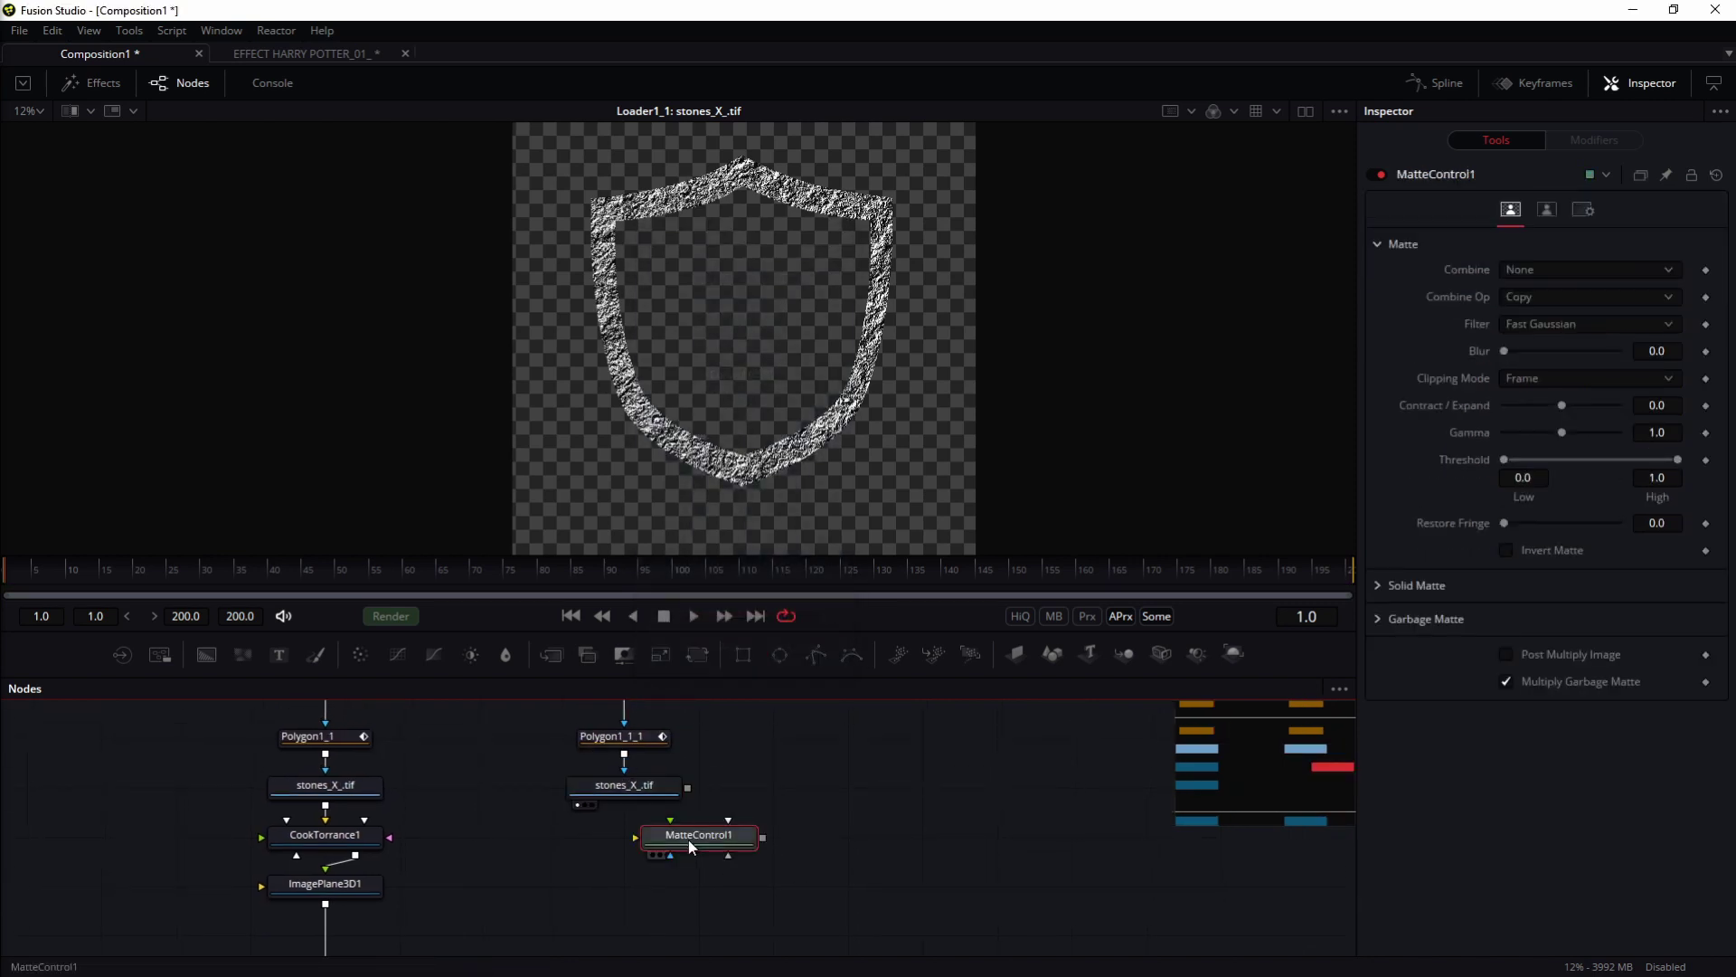
drag(689, 840, 613, 840)
drag(688, 788, 658, 827)
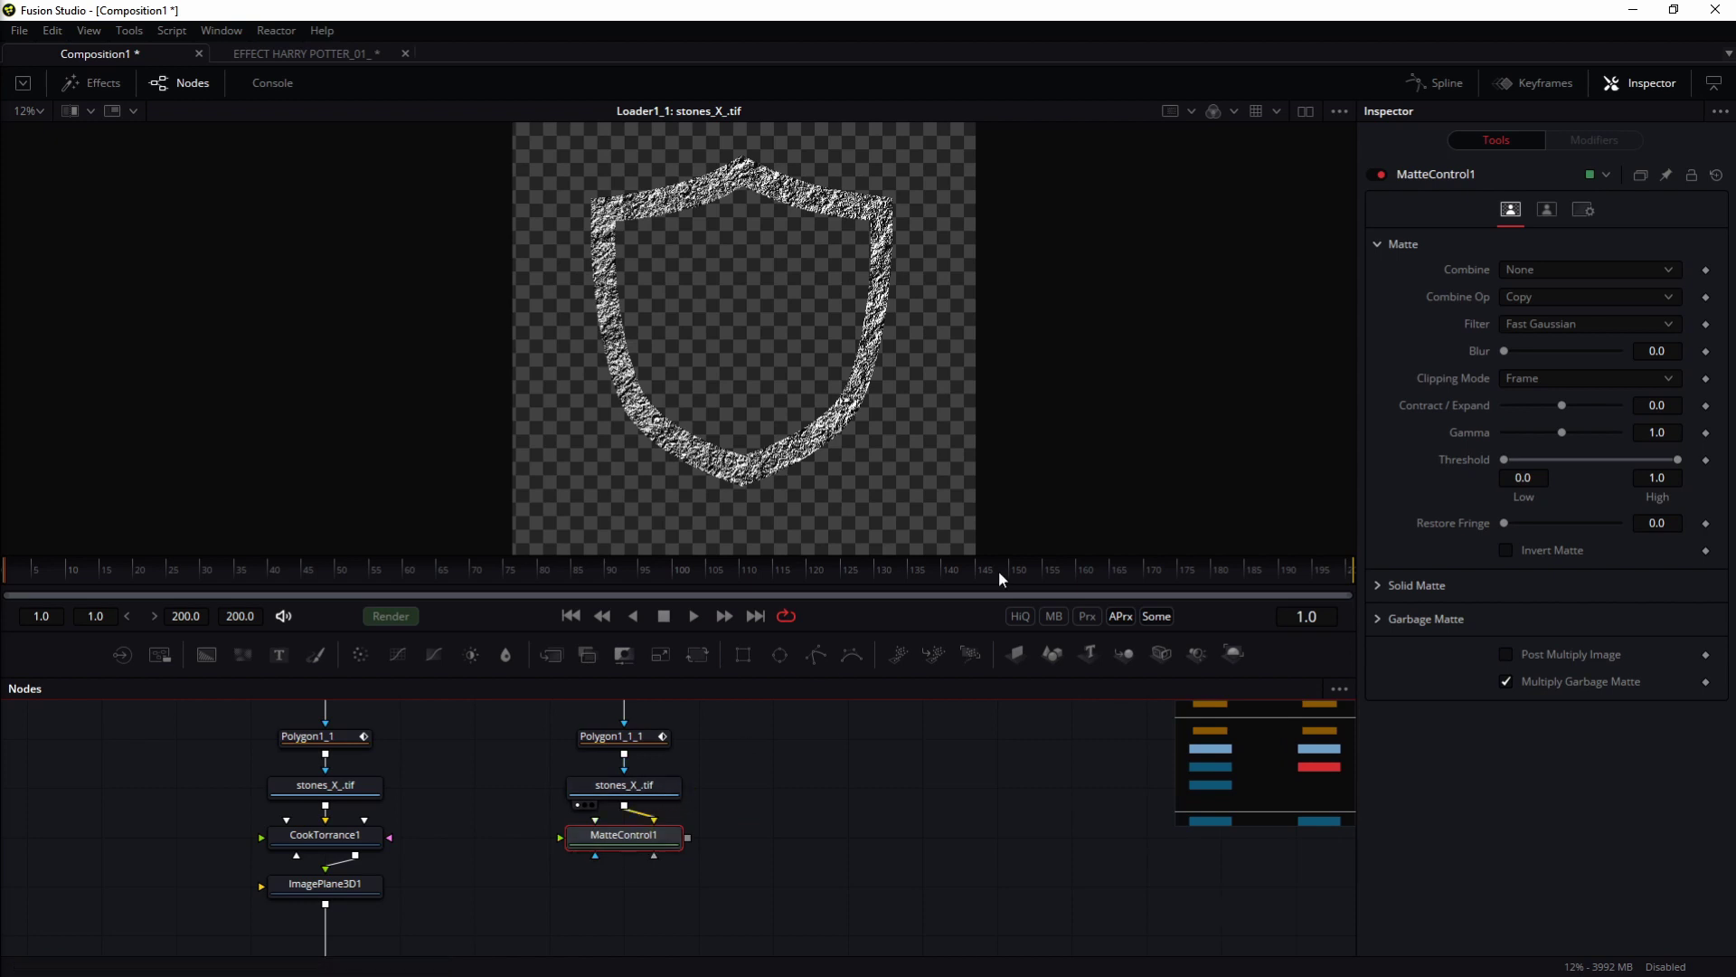
Step: Display the alpha channel of MatteControl1 and set its blur to about 3.39 and contract/expand to about -0.73
click(1234, 111)
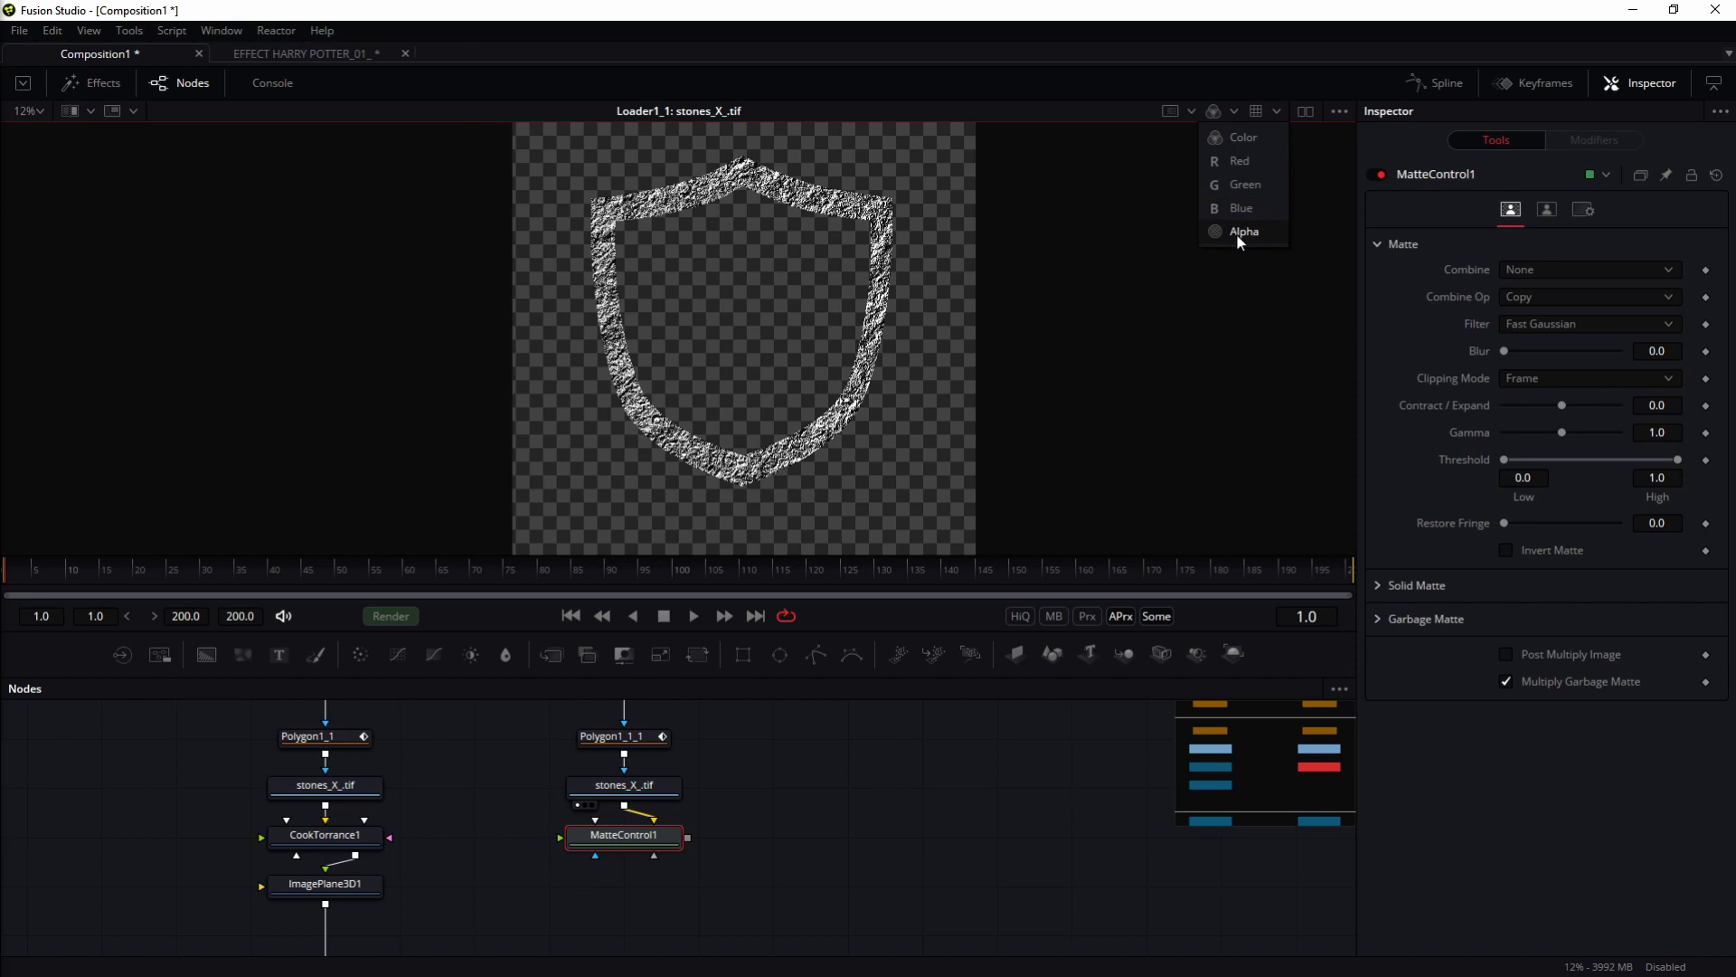
click(1235, 231)
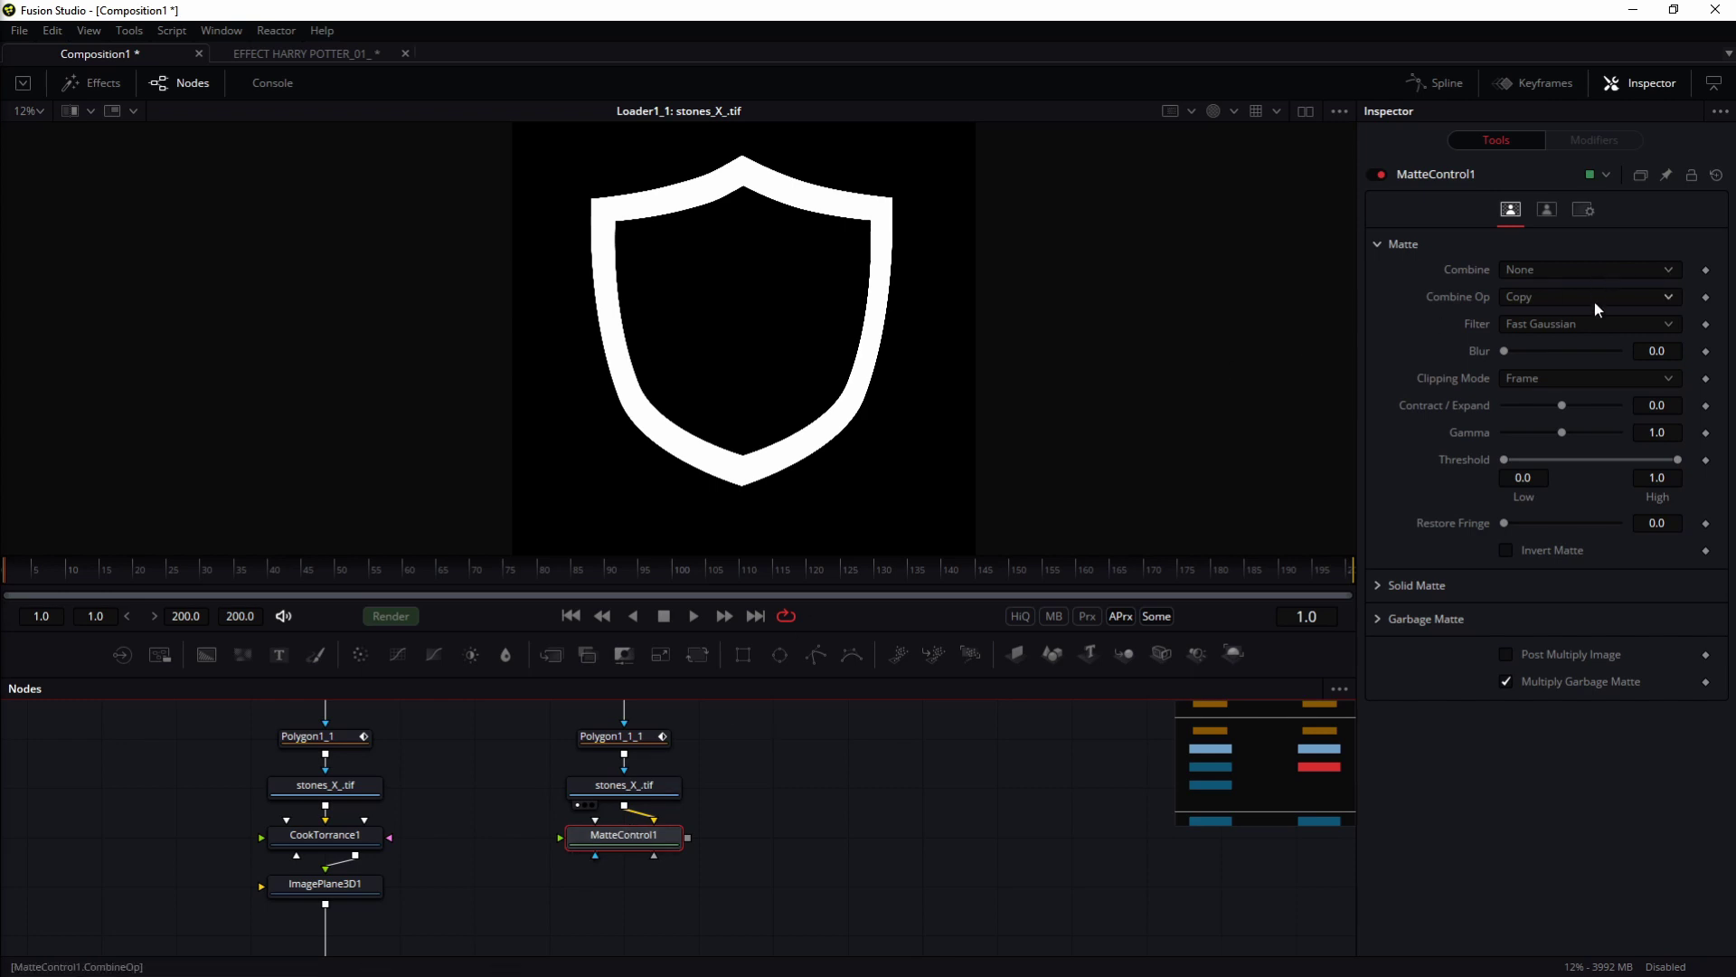
drag(1503, 351, 1545, 362)
scroll(775, 187, up, 5)
key(1)
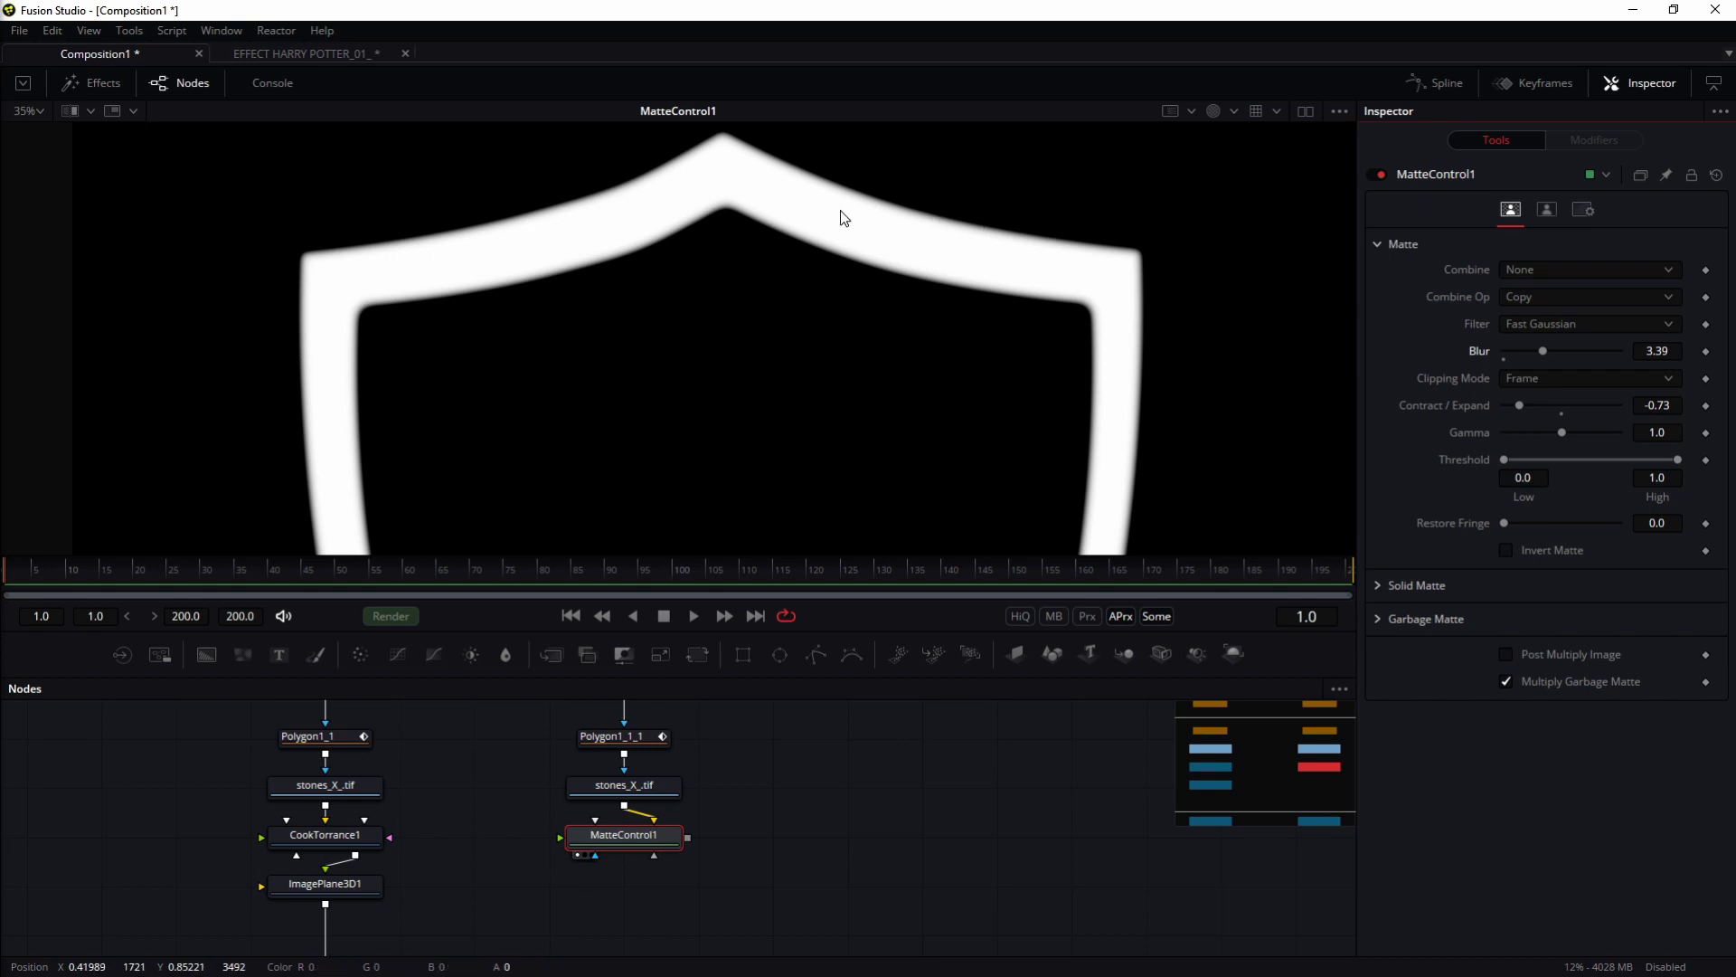
Step: Connect MatteControl1 to the image input of Displace3D1 and show the displaced frame in the viewer
drag(726, 926, 707, 828)
drag(669, 740, 608, 888)
click(597, 886)
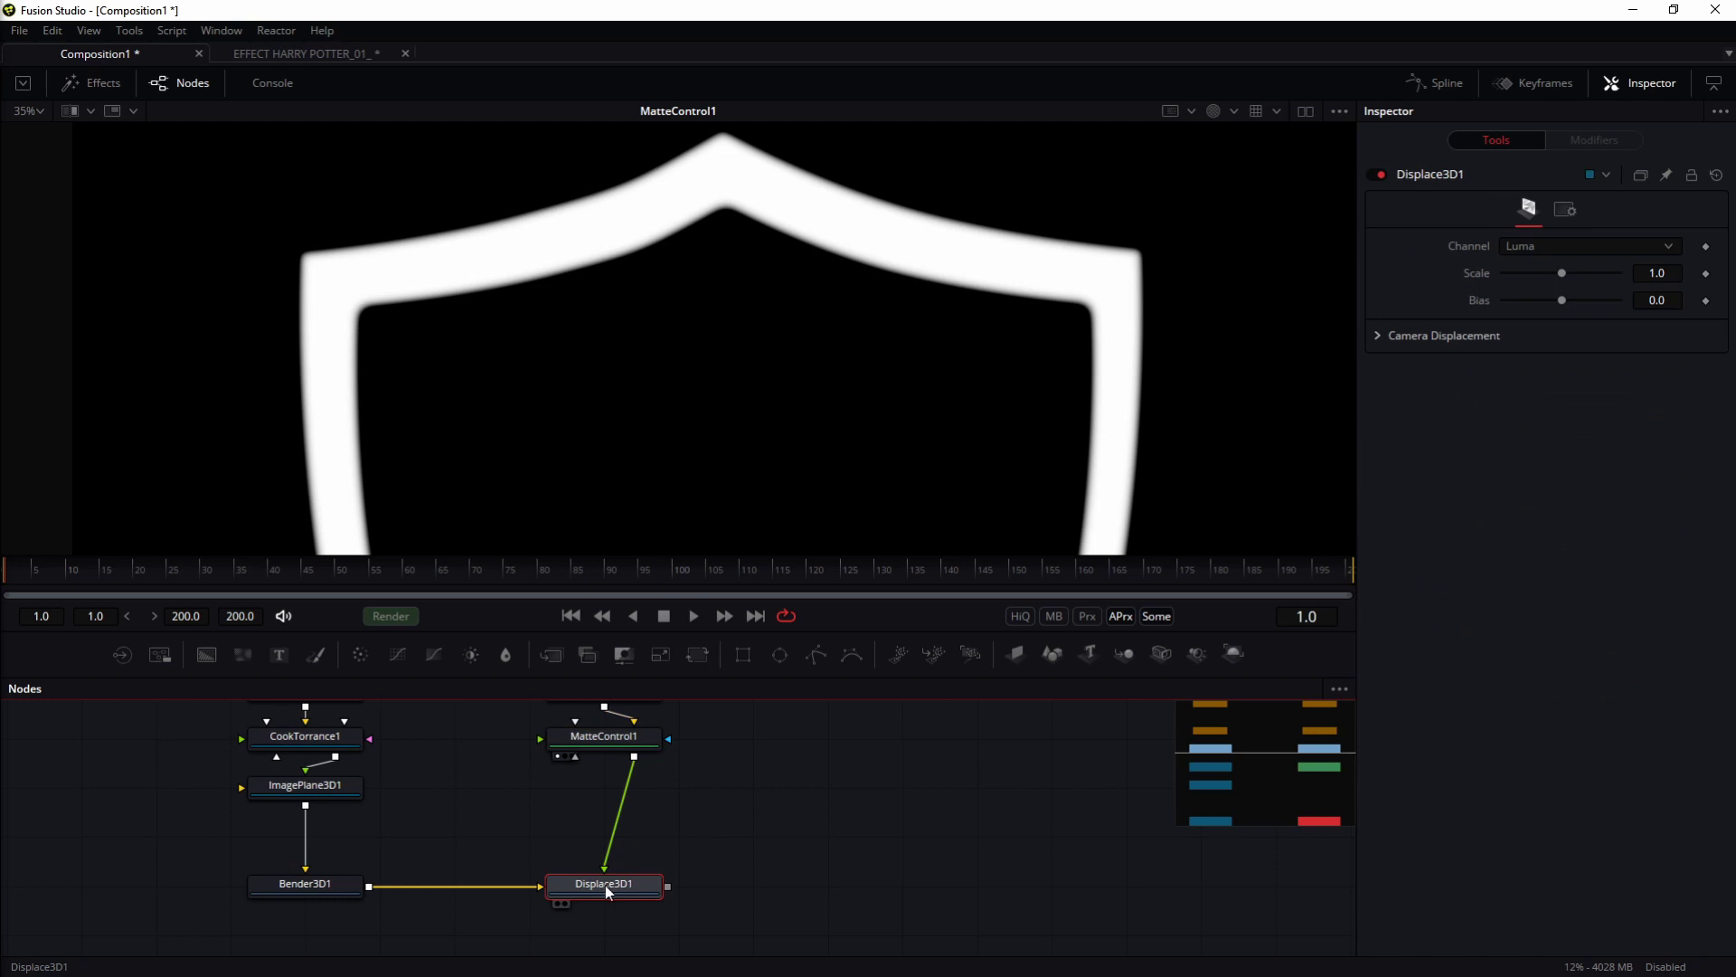
key(1)
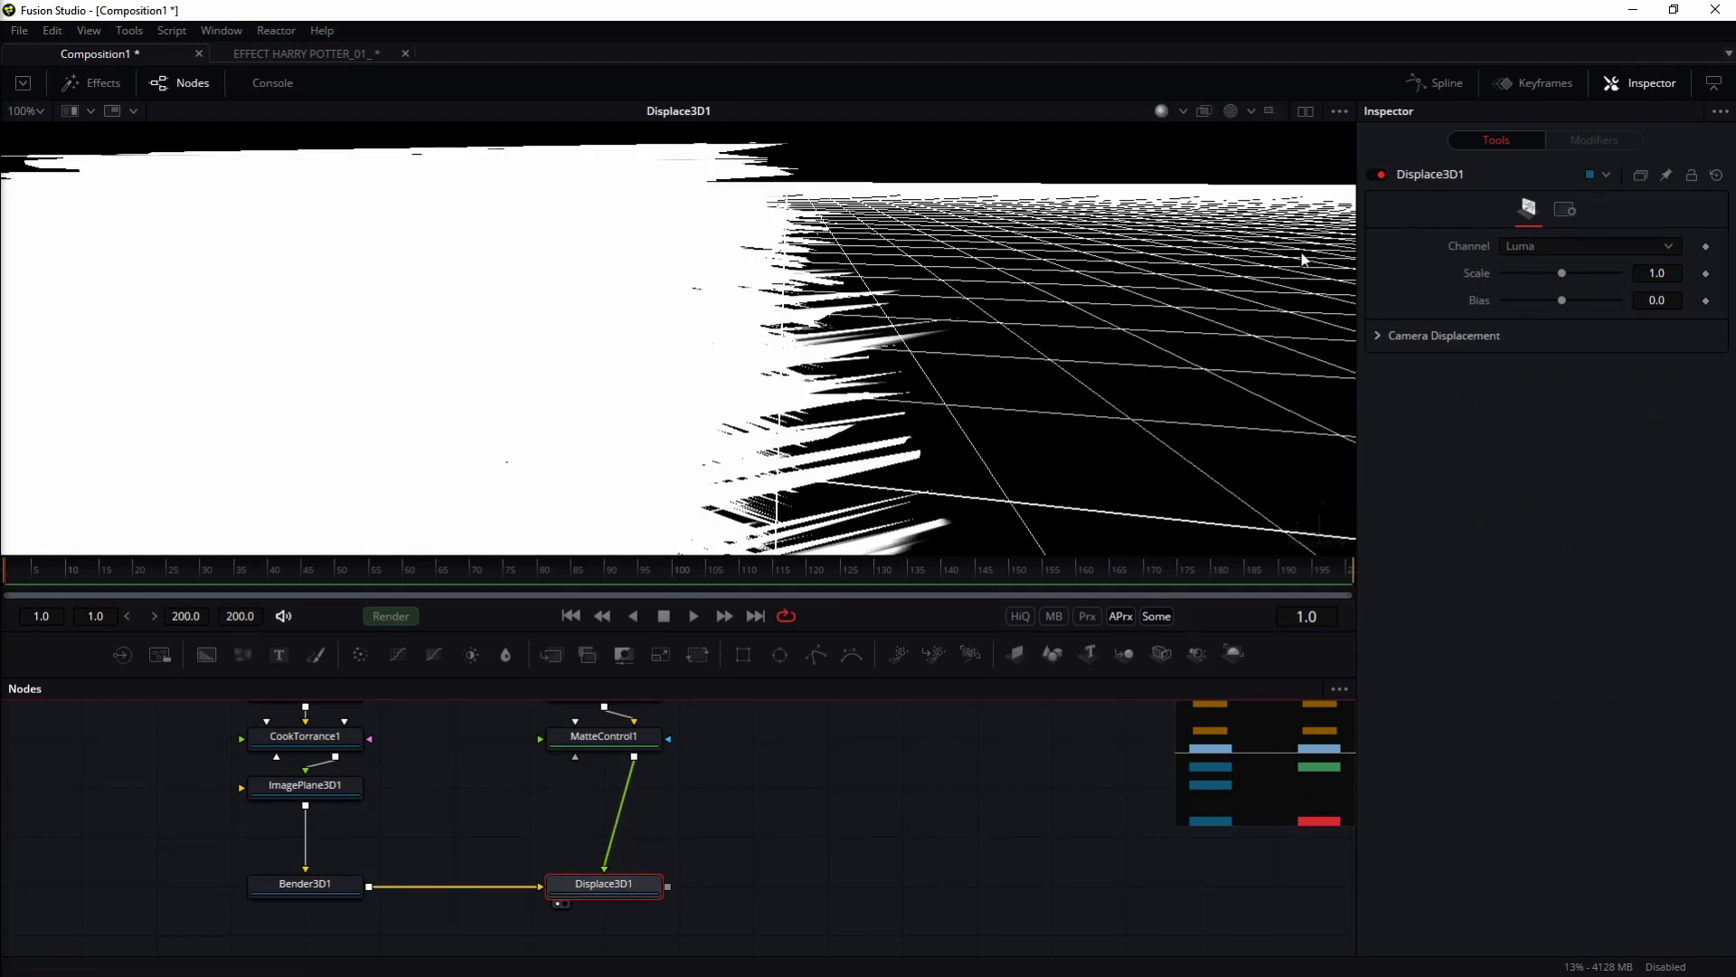
Step: Set Displace3D1's channel to Alph and its scale to about 0.063, and take the viewer out of alpha display
click(1550, 246)
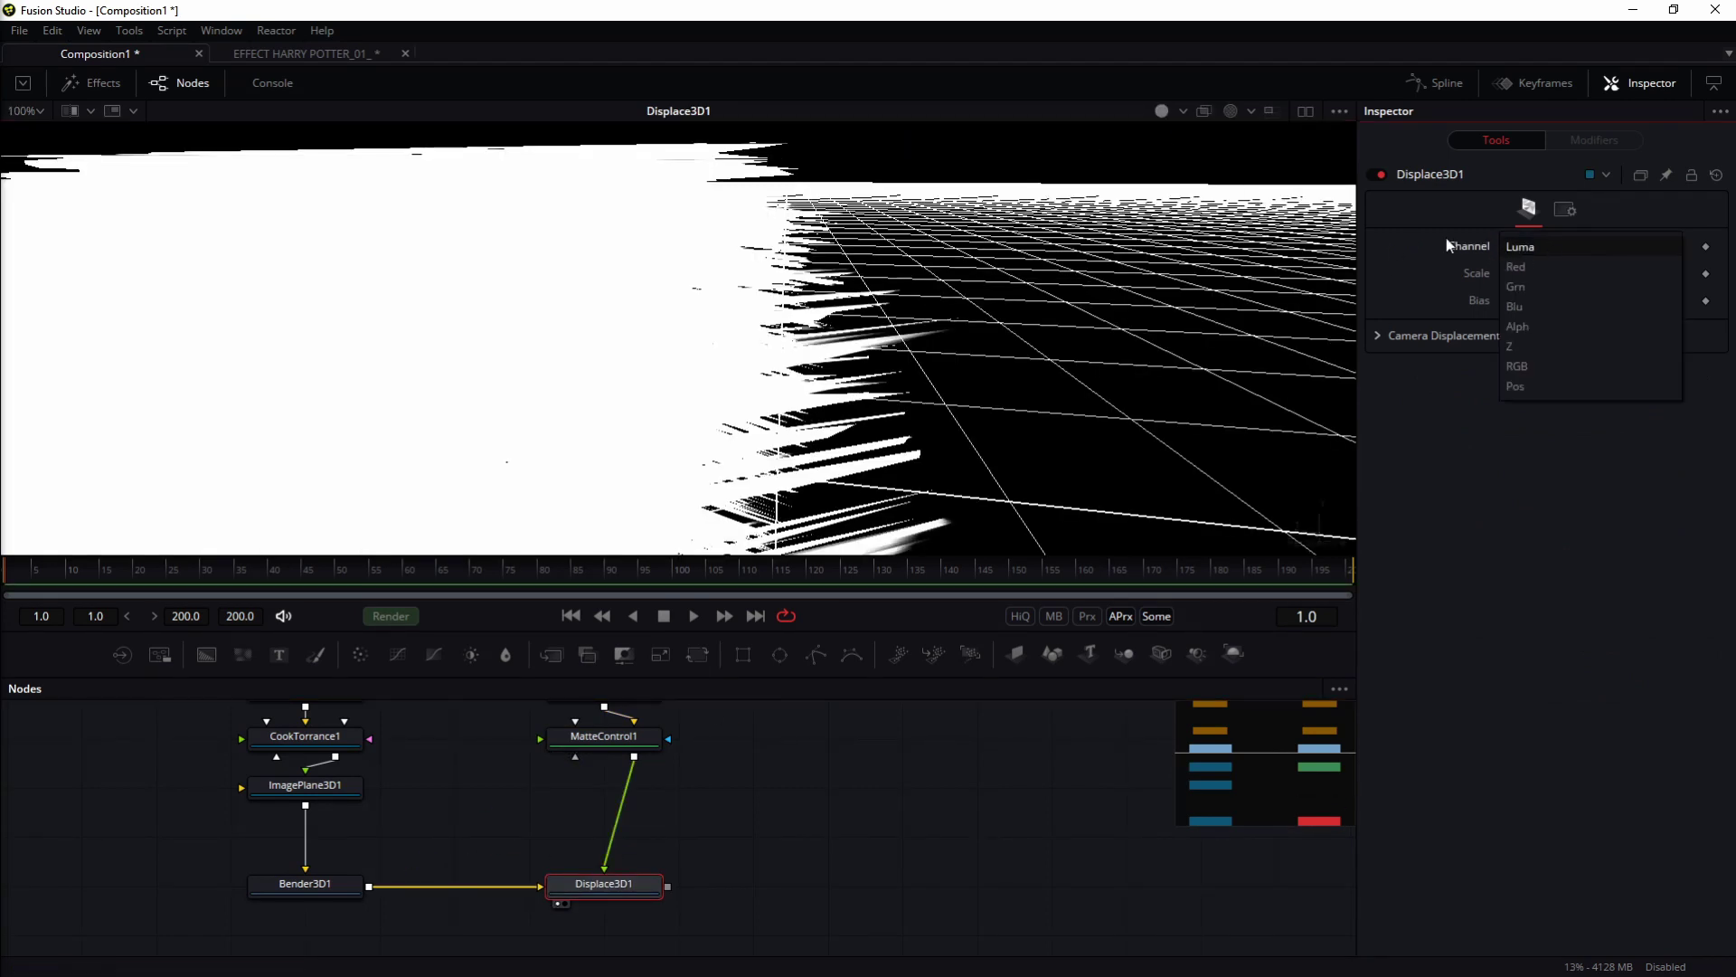
click(1525, 328)
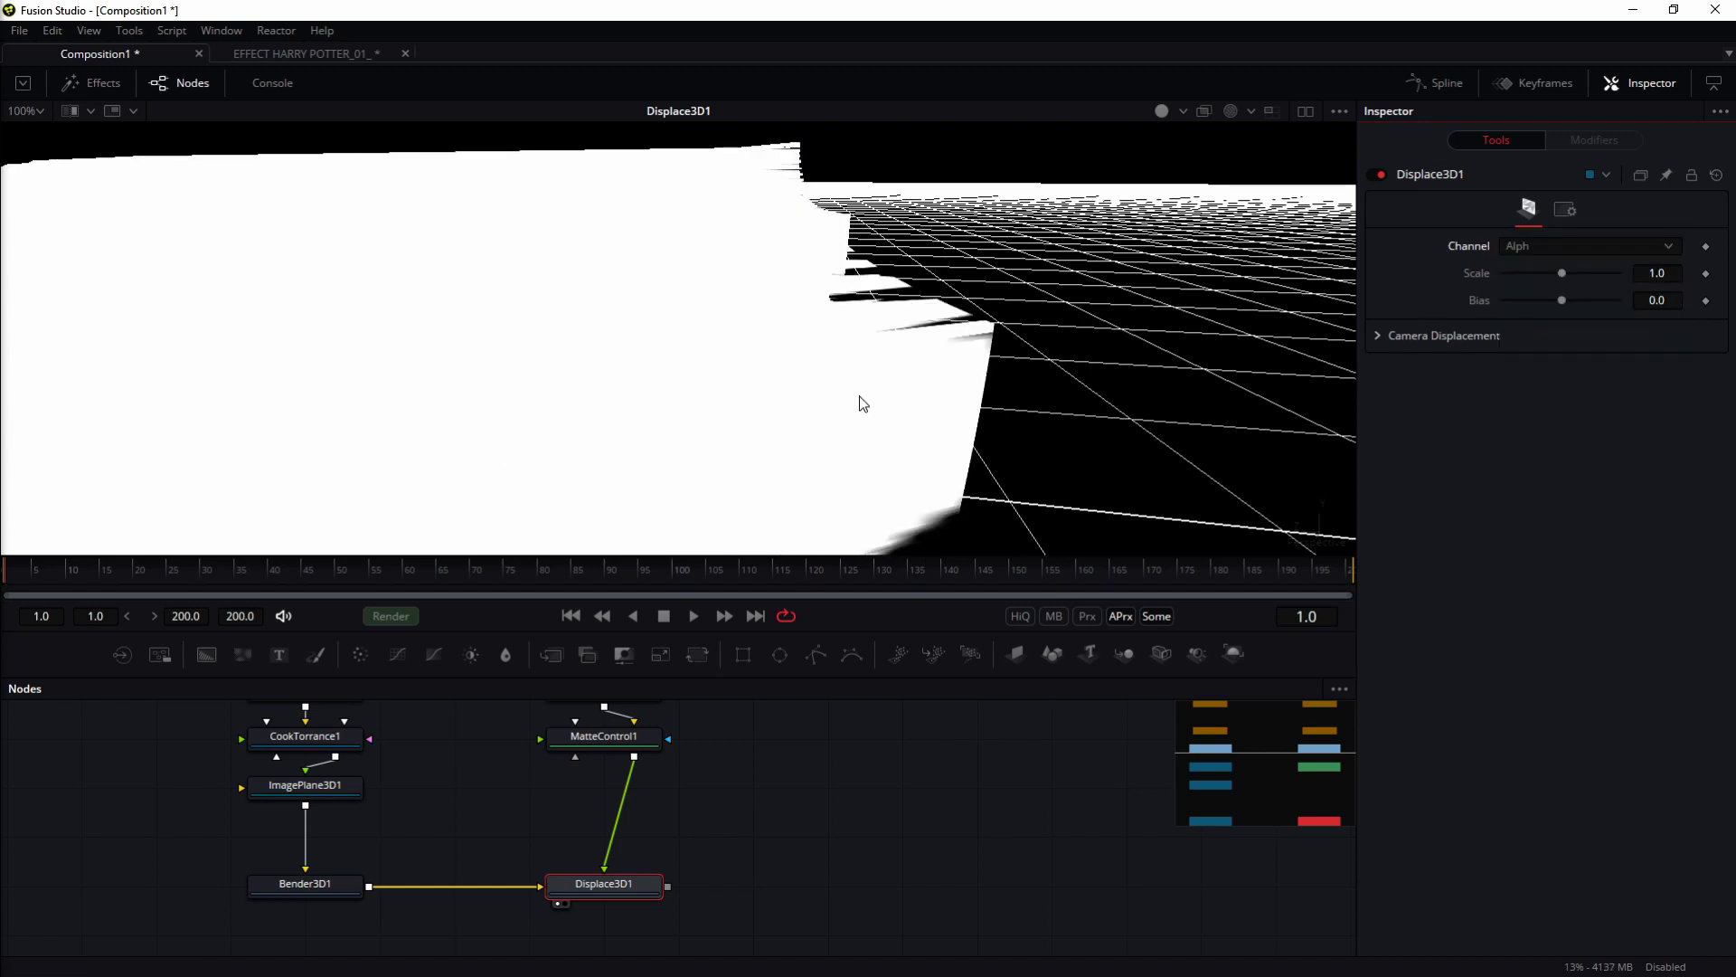
drag(1562, 272, 1514, 273)
click(1230, 111)
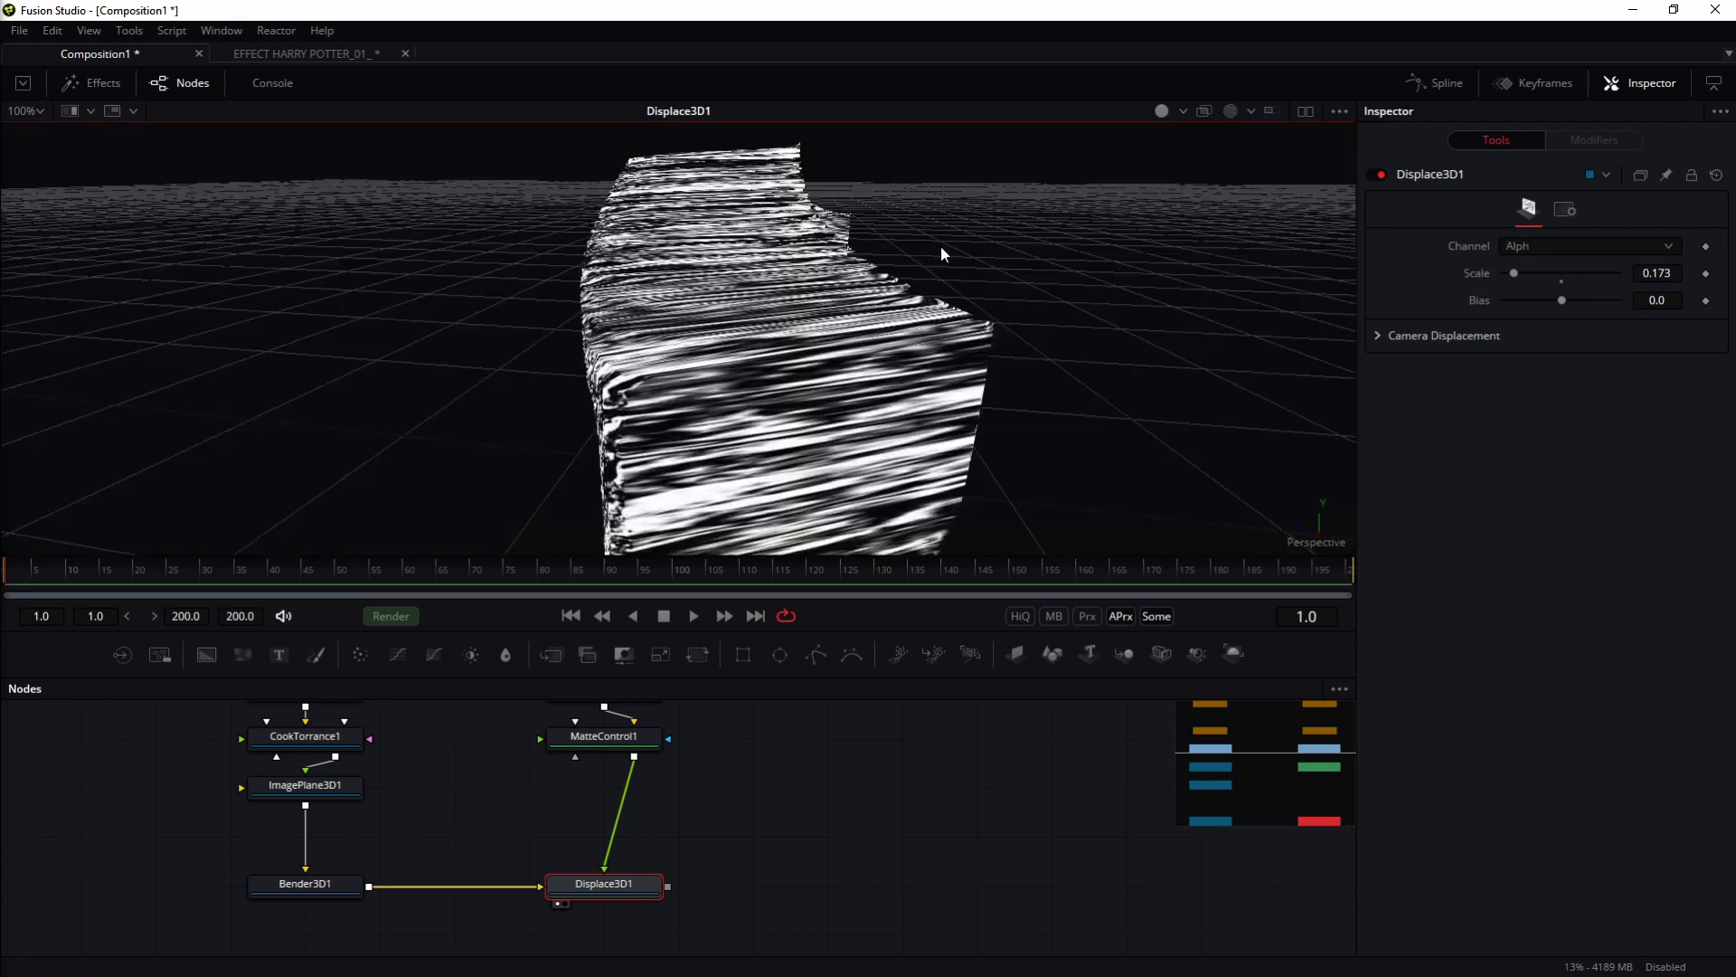
drag(740, 367, 1203, 322)
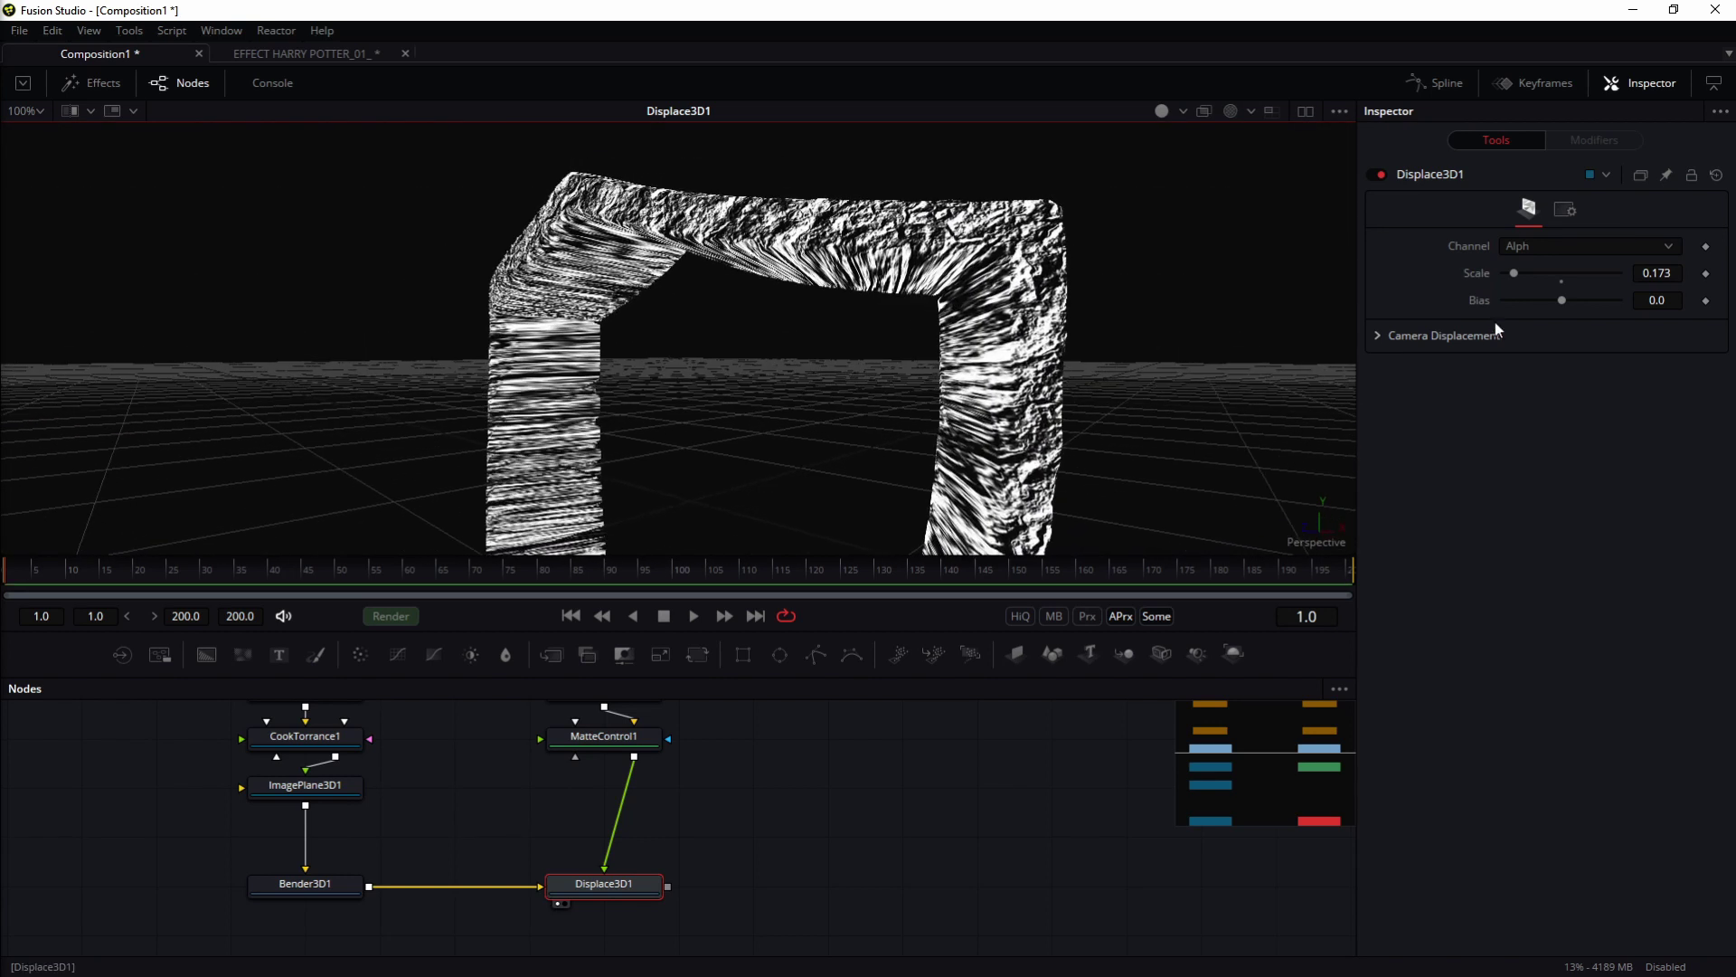
drag(1514, 274, 1507, 273)
drag(1003, 190, 682, 477)
scroll(574, 247, up, 3)
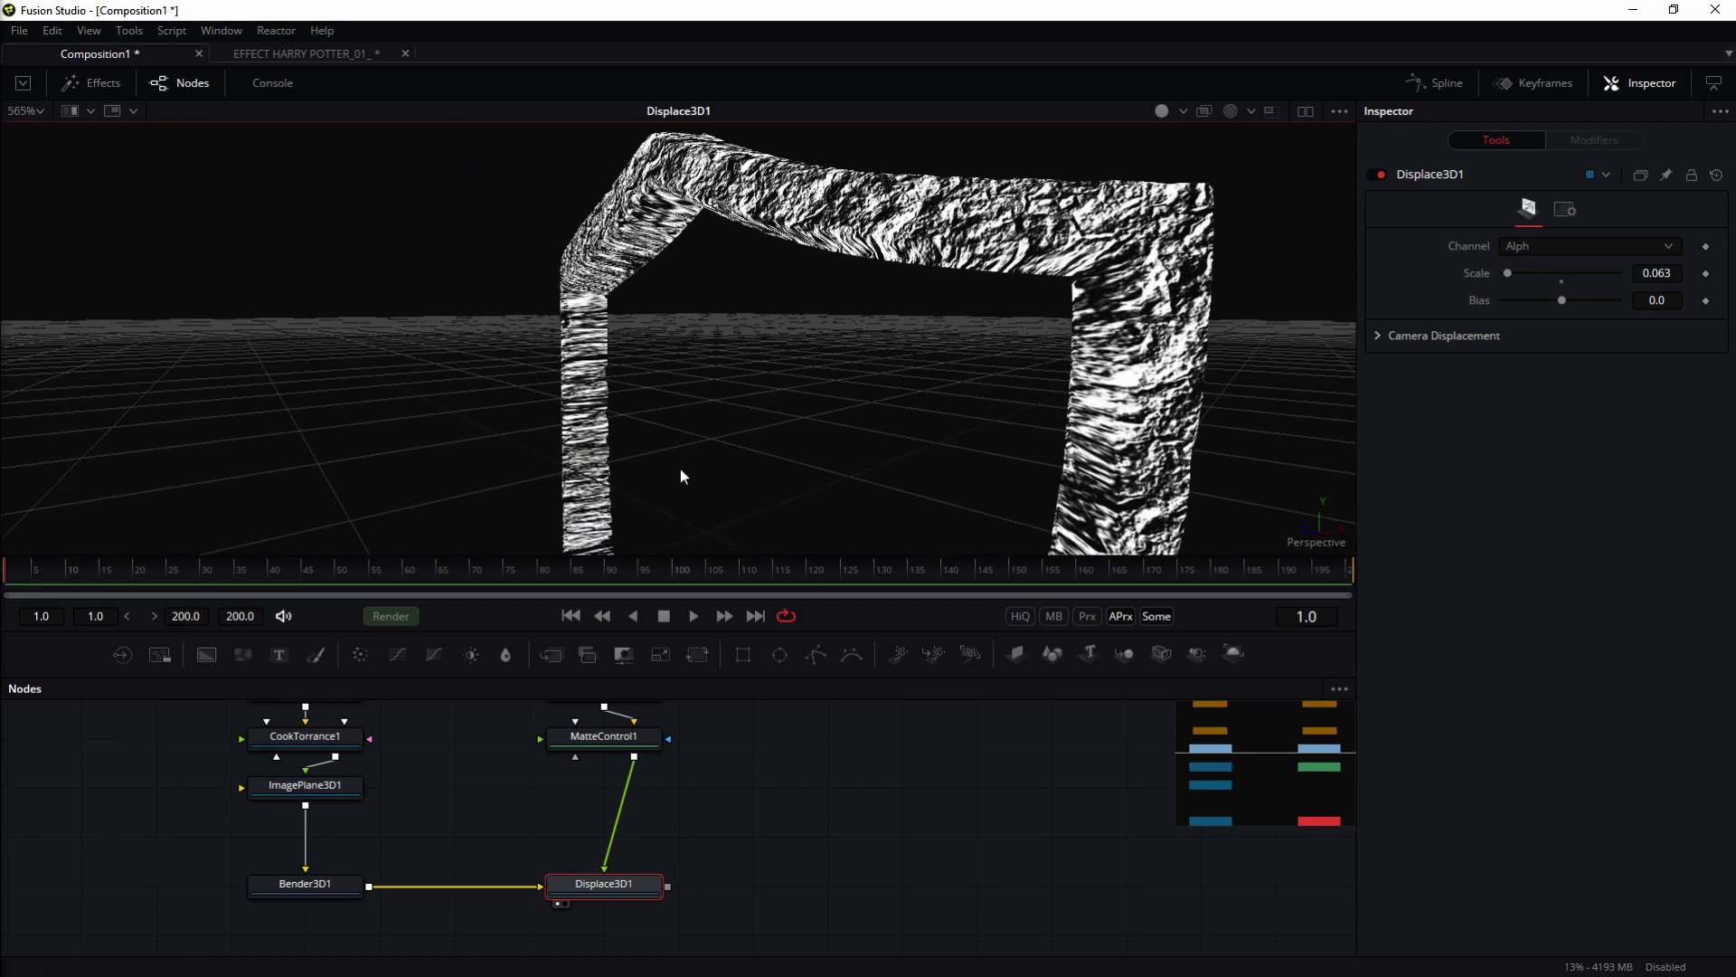
Step: Darken the diffuse color of CookTorrance1 to a neutral grey with a value of about 0.591
drag(405, 733, 609, 798)
click(425, 810)
mouse_move(1523, 318)
mouse_down()
mouse_move(1532, 341)
mouse_move(1502, 336)
mouse_up()
Step: Add a separate BumpMap node beside the CookTorrance1 and ImagePlane3D1 chain
drag(530, 836, 586, 796)
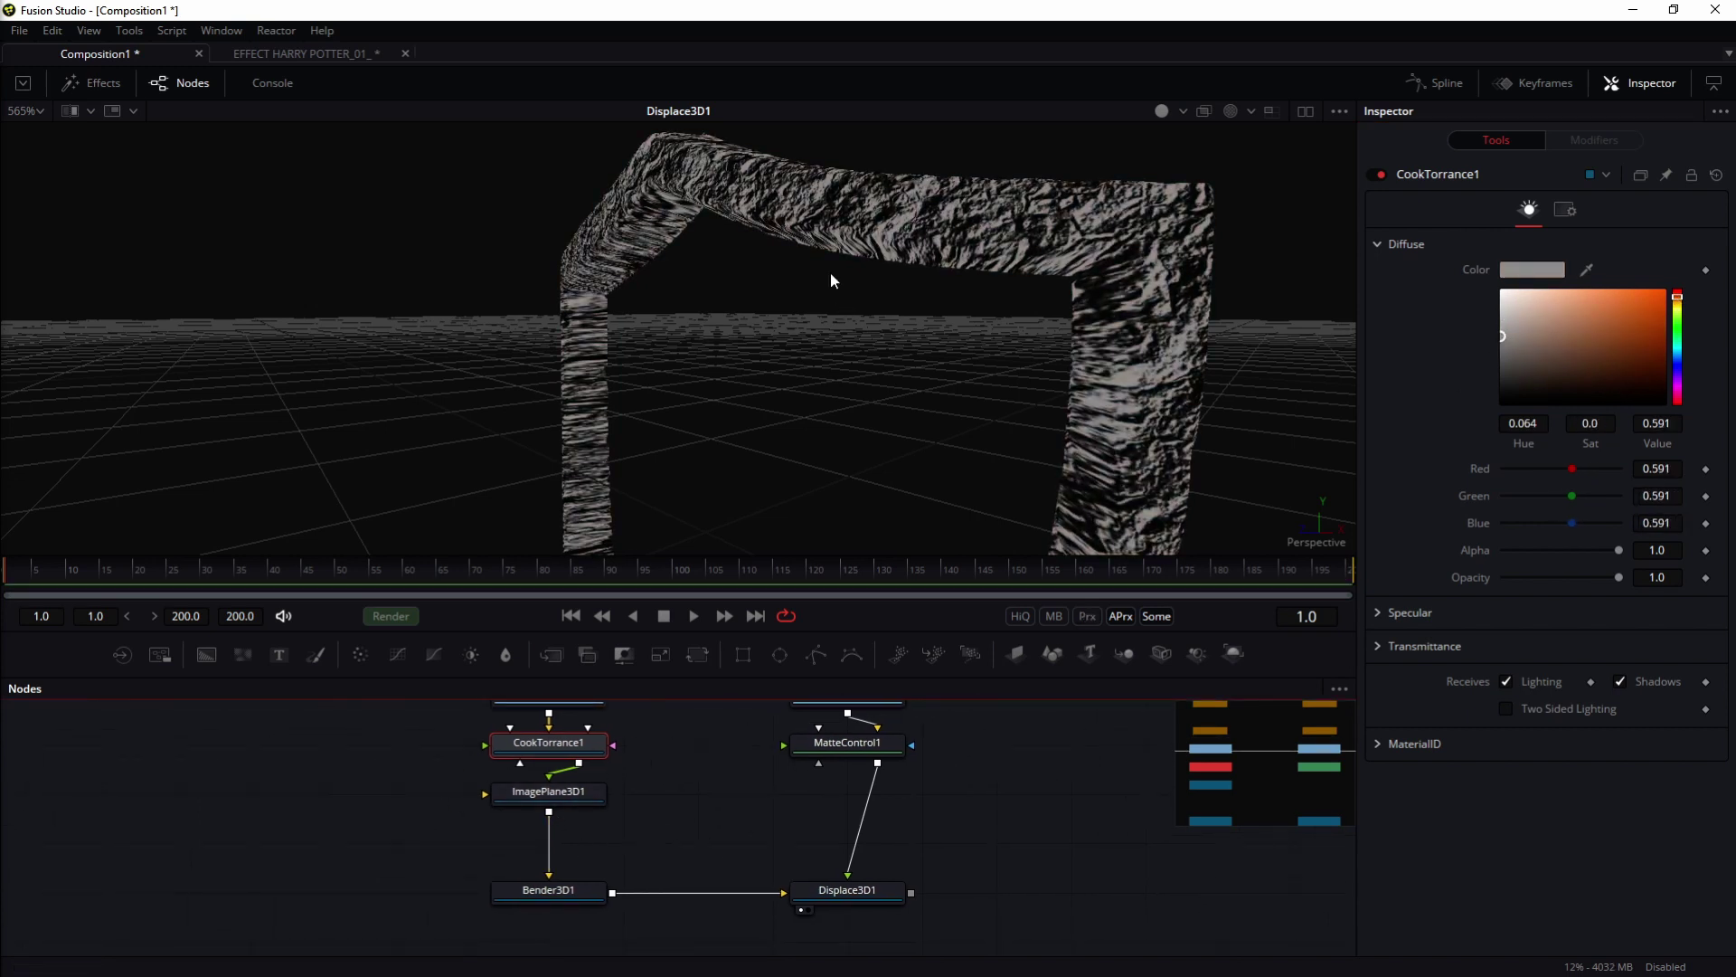
key(shift+space)
text(bump)
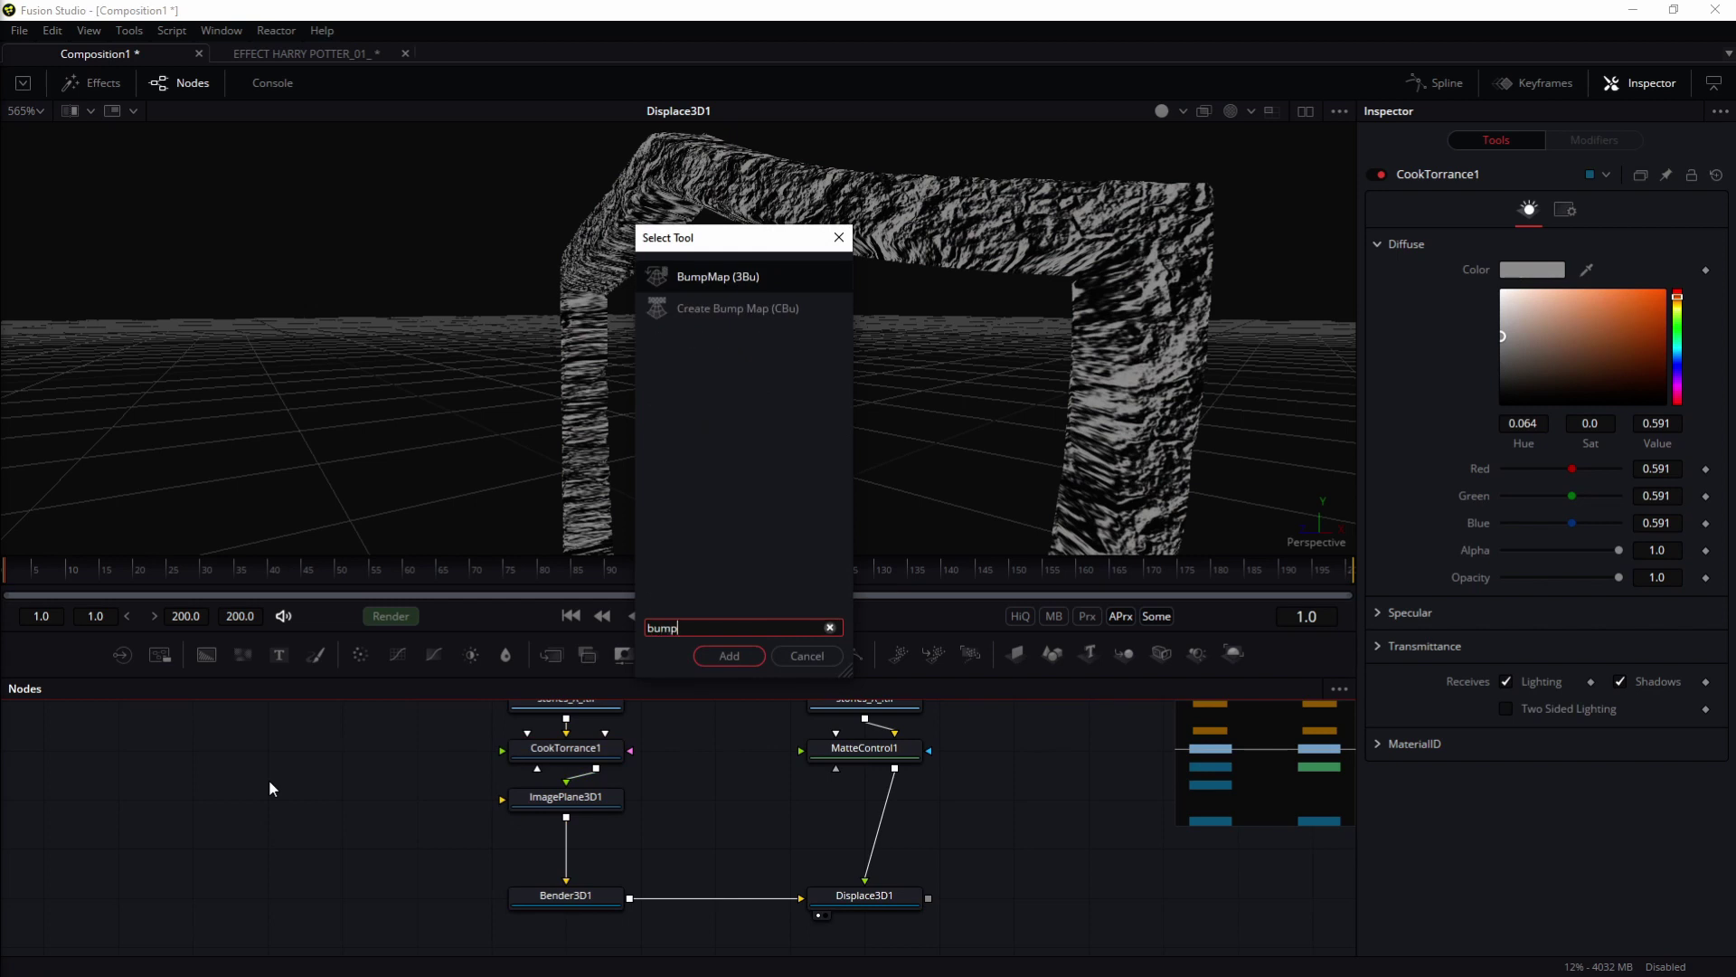
key(Return)
drag(264, 762, 323, 819)
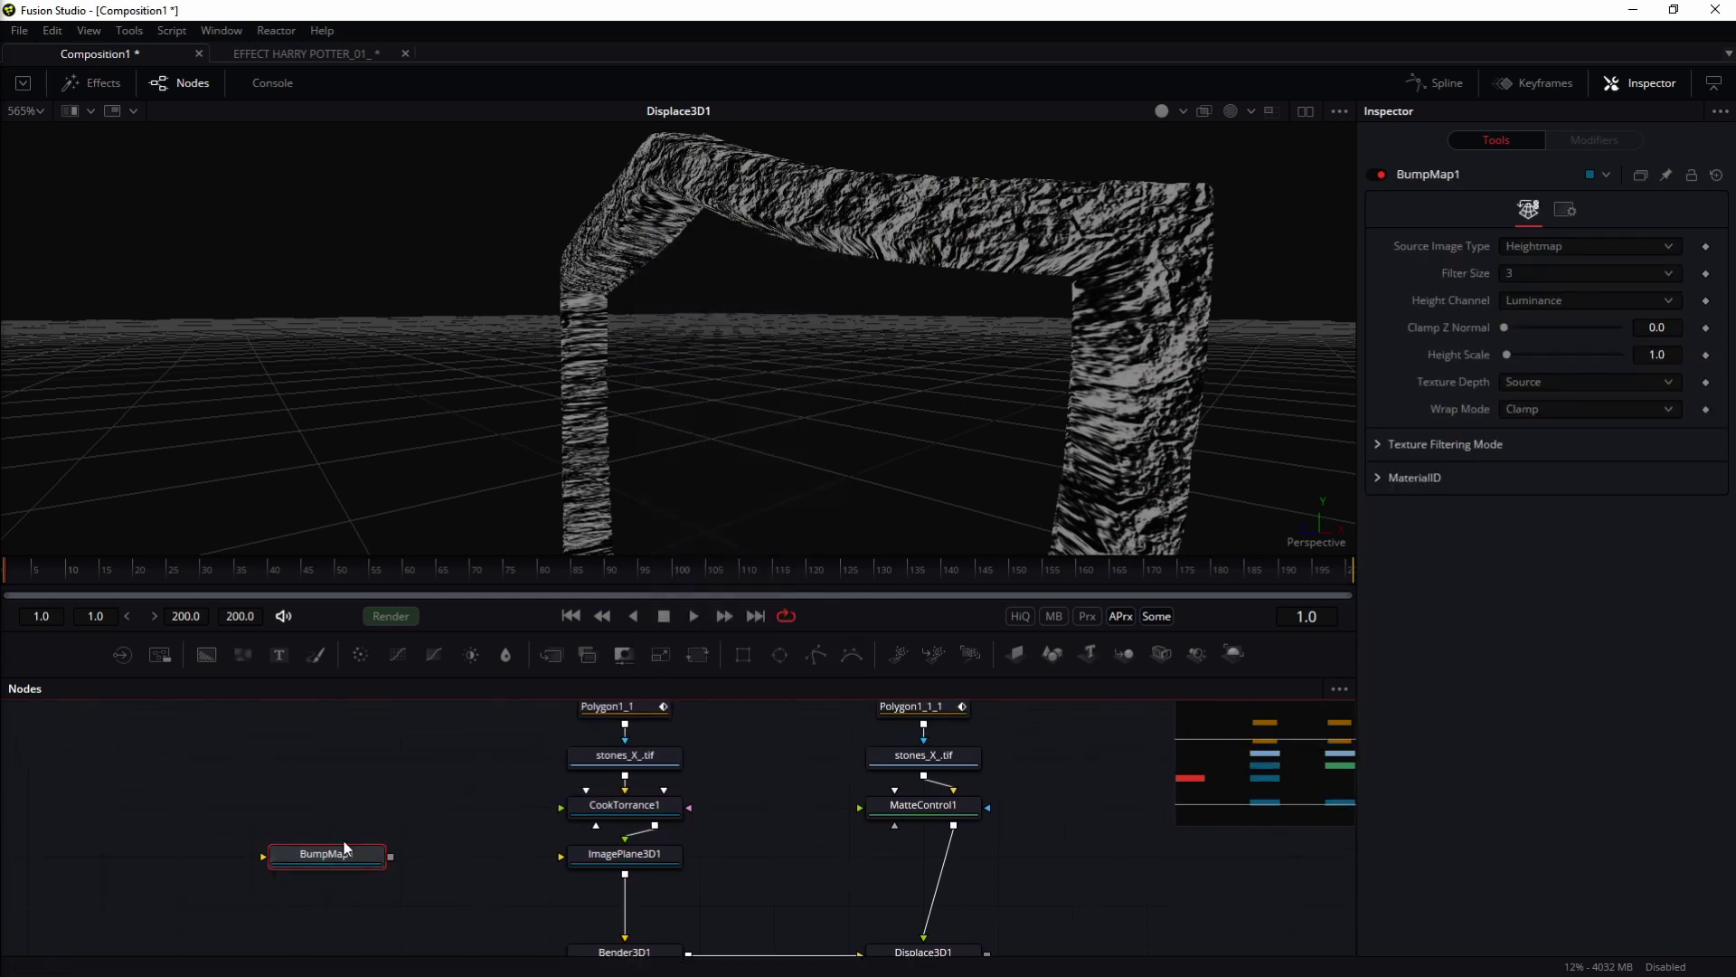
Step: View the original stones_X_.tif loader, feed it into BumpMap1, and connect BumpMap1 to the bump input of CookTorrance1
drag(631, 763, 543, 366)
scroll(618, 310, down, 4)
drag(659, 728, 665, 782)
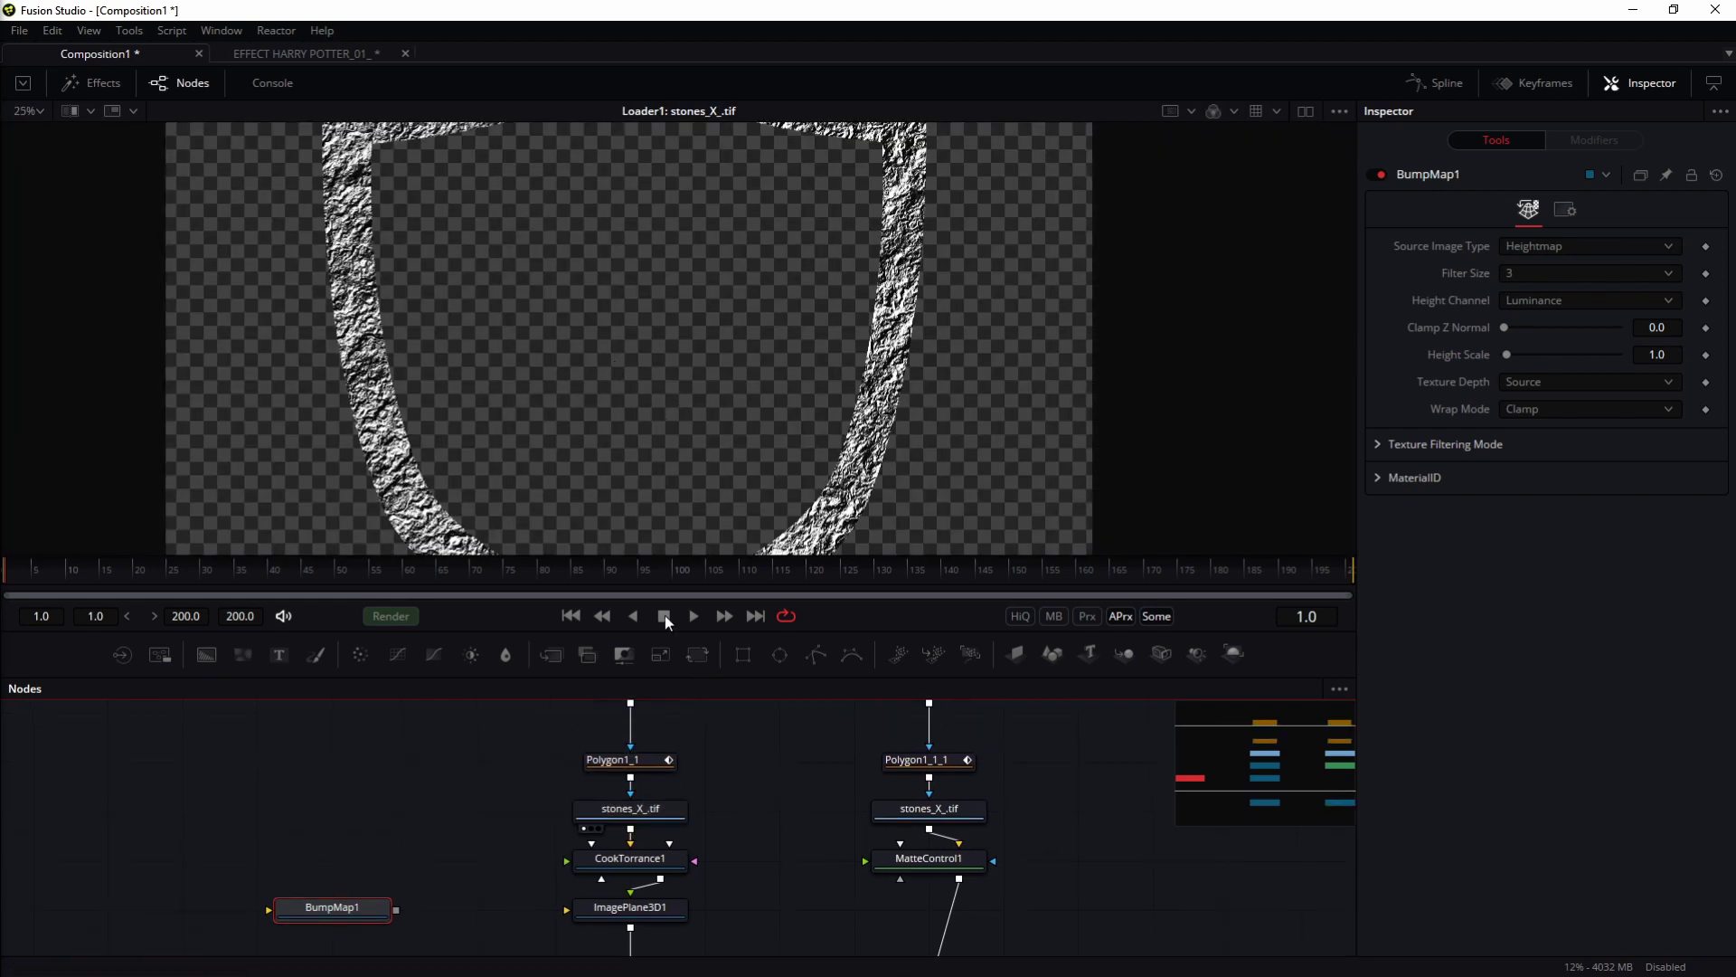
drag(593, 857, 357, 880)
scroll(364, 846, down, 2)
drag(268, 819, 676, 421)
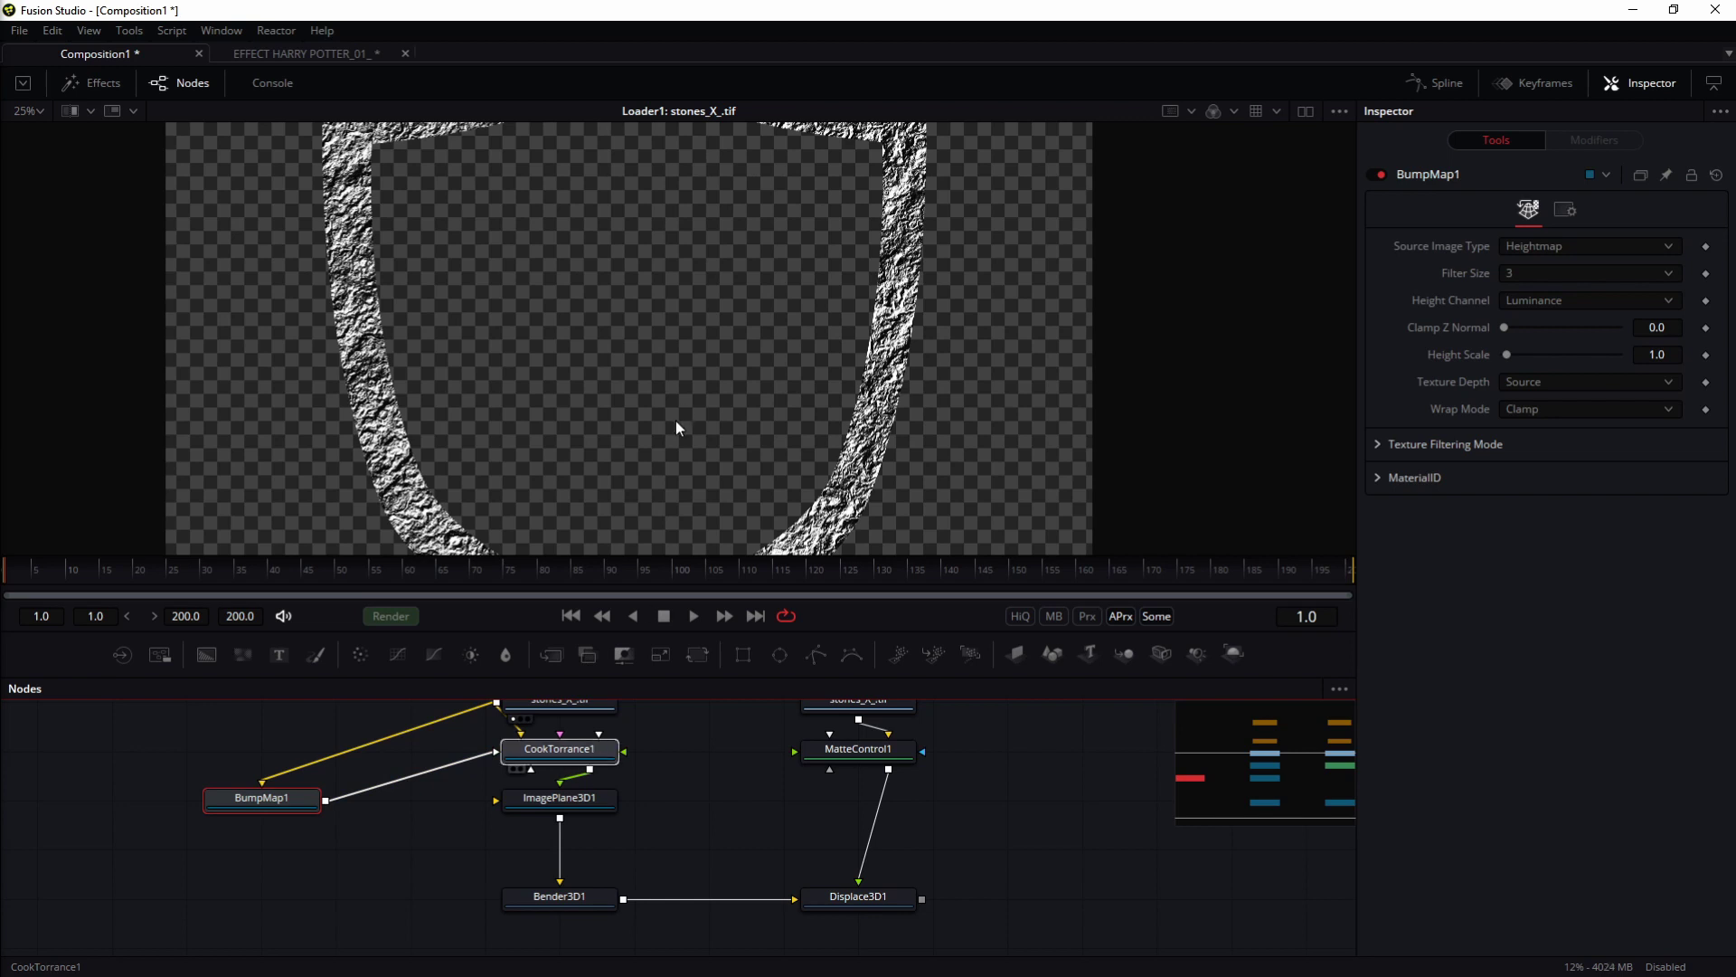
Step: Preview Displace3D1 up close and set BumpMap1's filter size to 5 and height scale to about 11.42
drag(858, 896, 741, 314)
scroll(856, 263, up, 3)
drag(855, 263, 1247, 152)
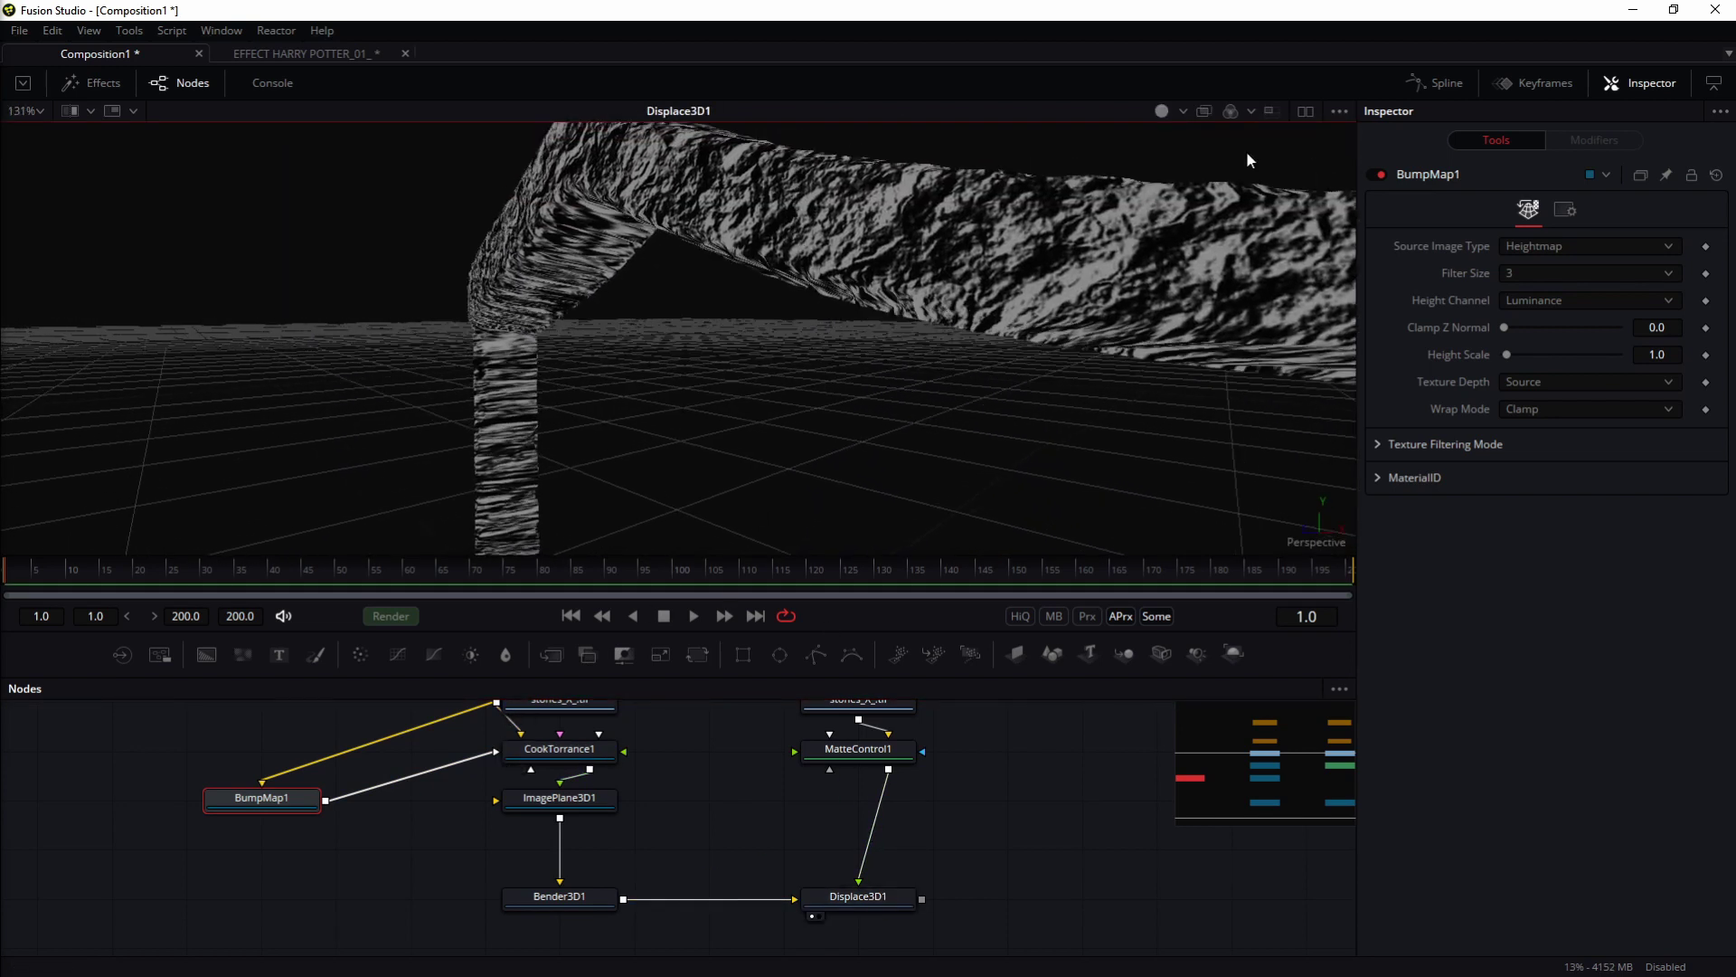
drag(914, 276, 759, 226)
click(561, 745)
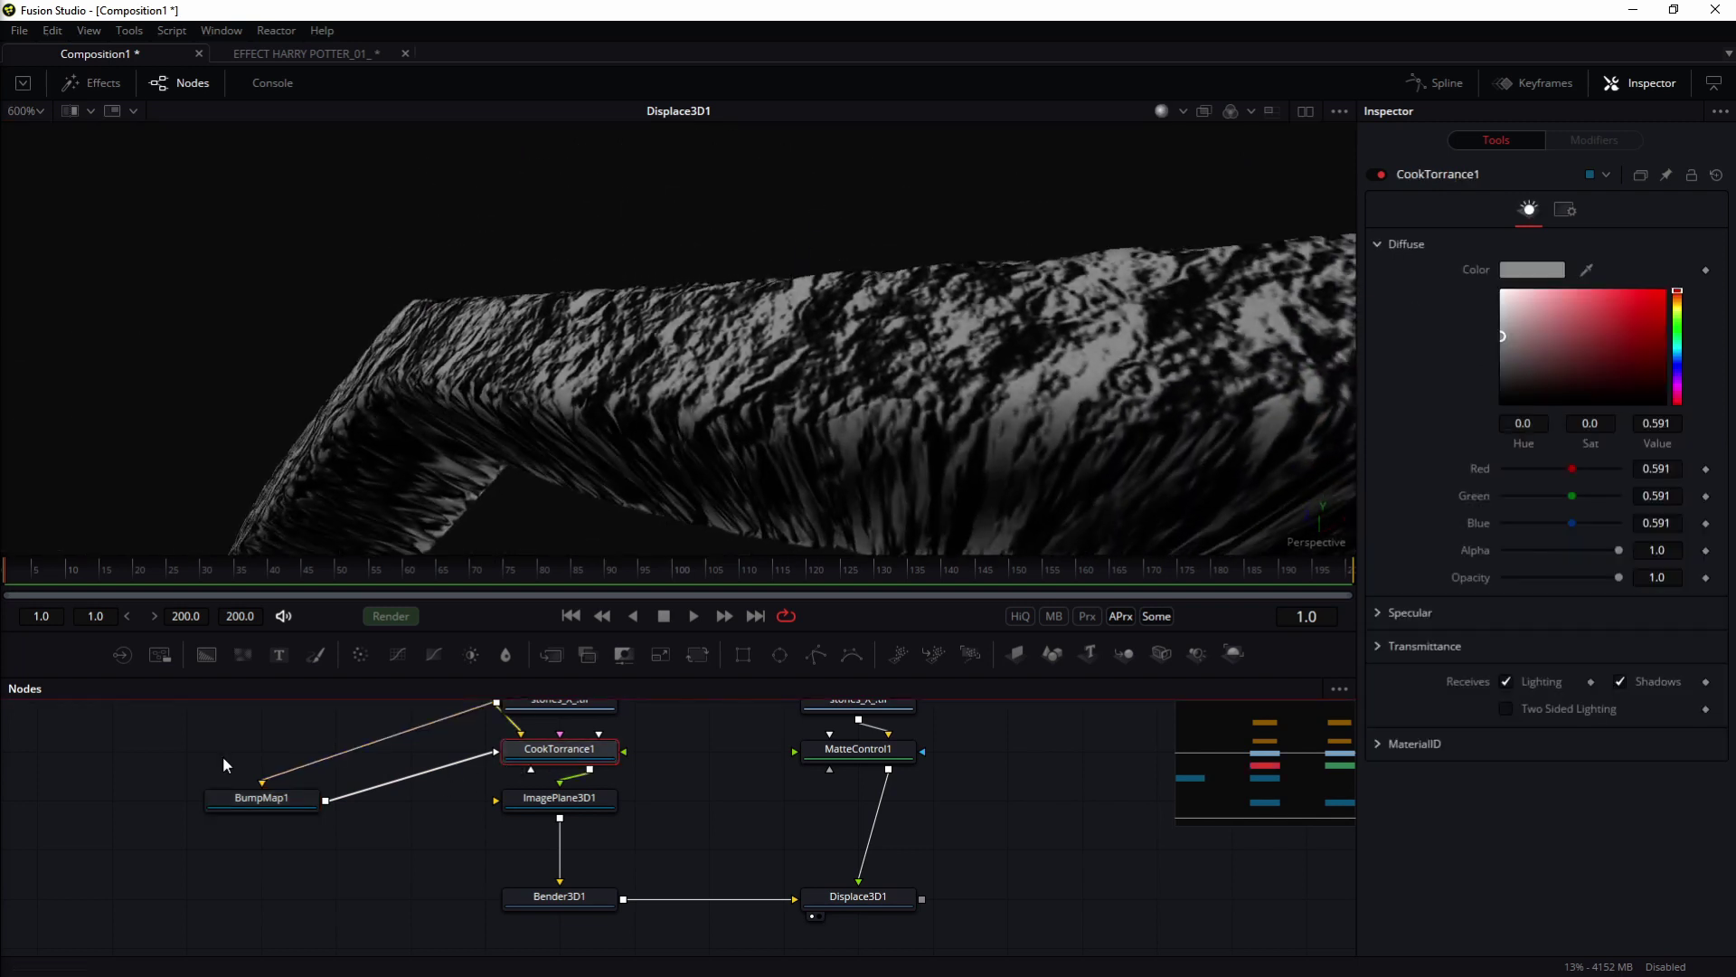
click(275, 805)
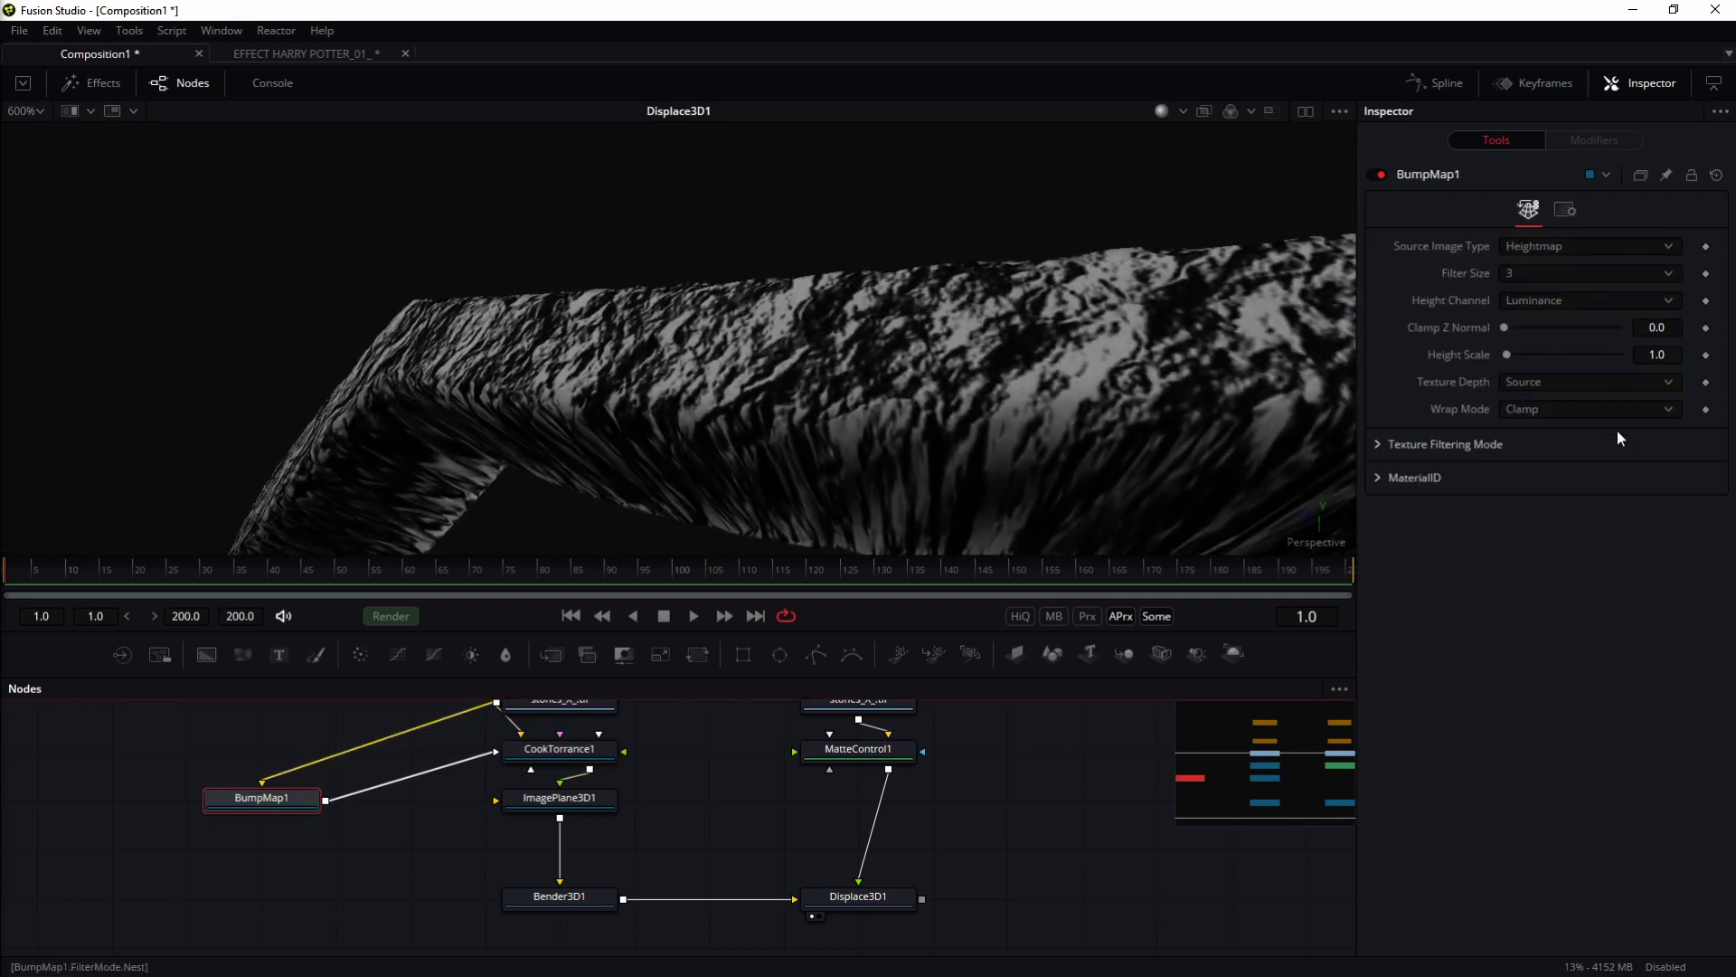
click(1523, 275)
click(1514, 296)
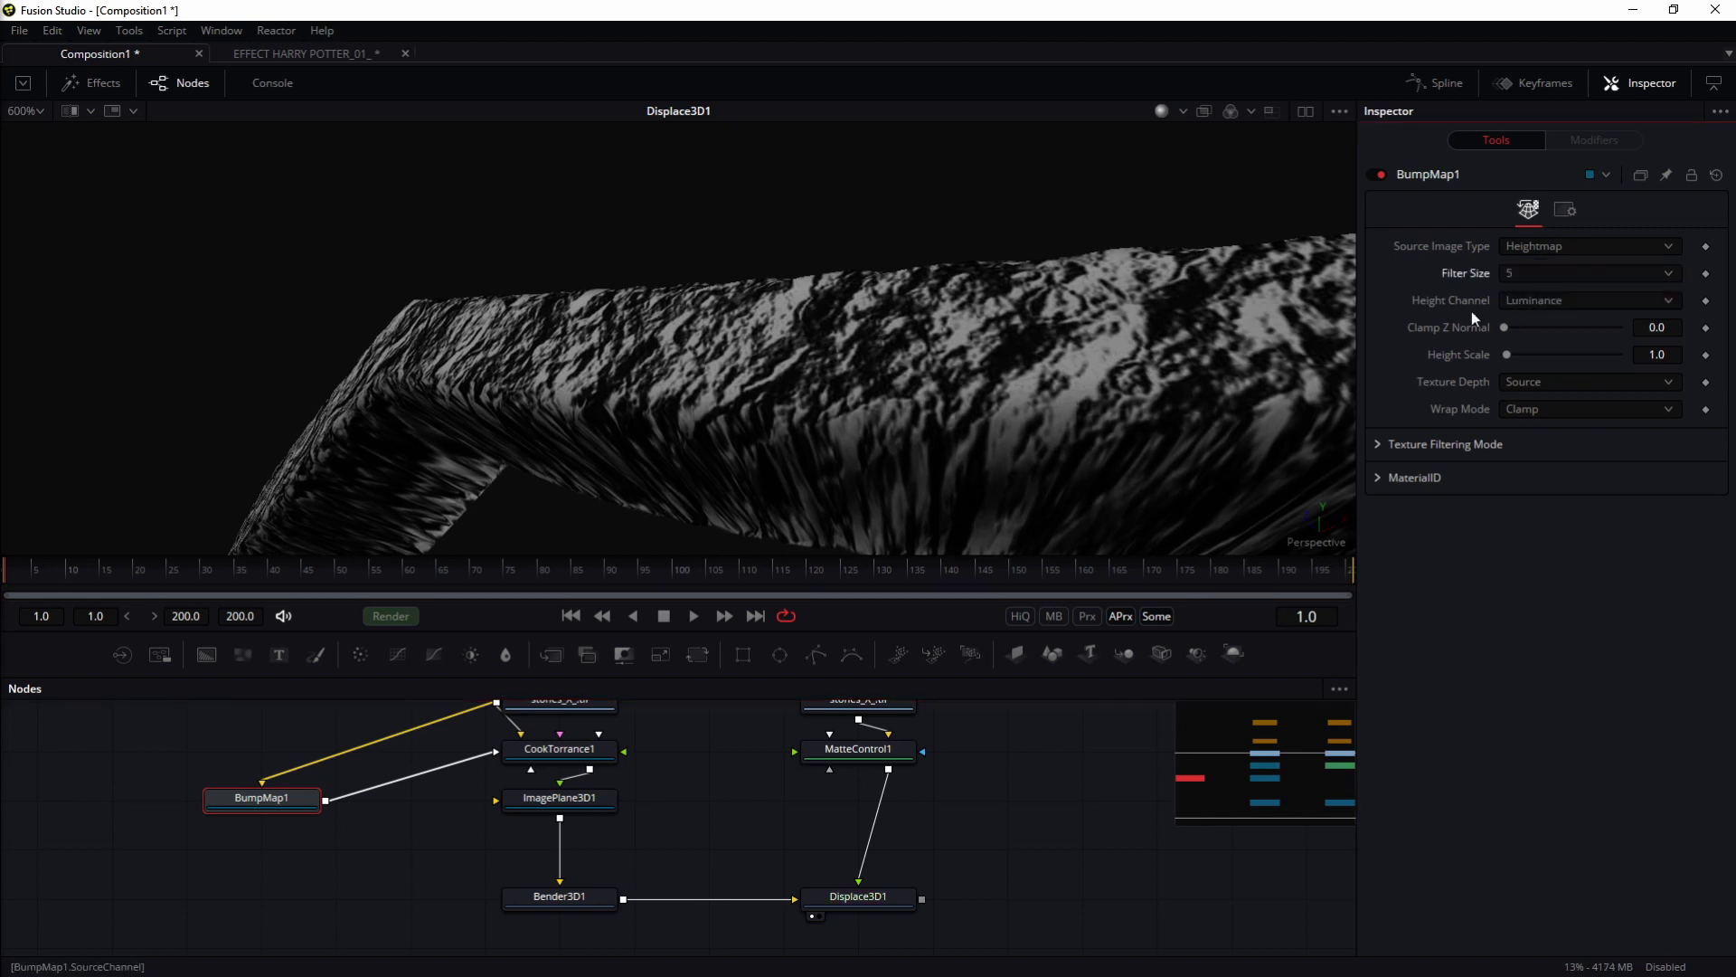
drag(1508, 356, 1530, 357)
drag(861, 405, 924, 599)
Step: Add a Point Light node, place it apart beside Displace3D1, and select Displace3D1
drag(1061, 838, 736, 828)
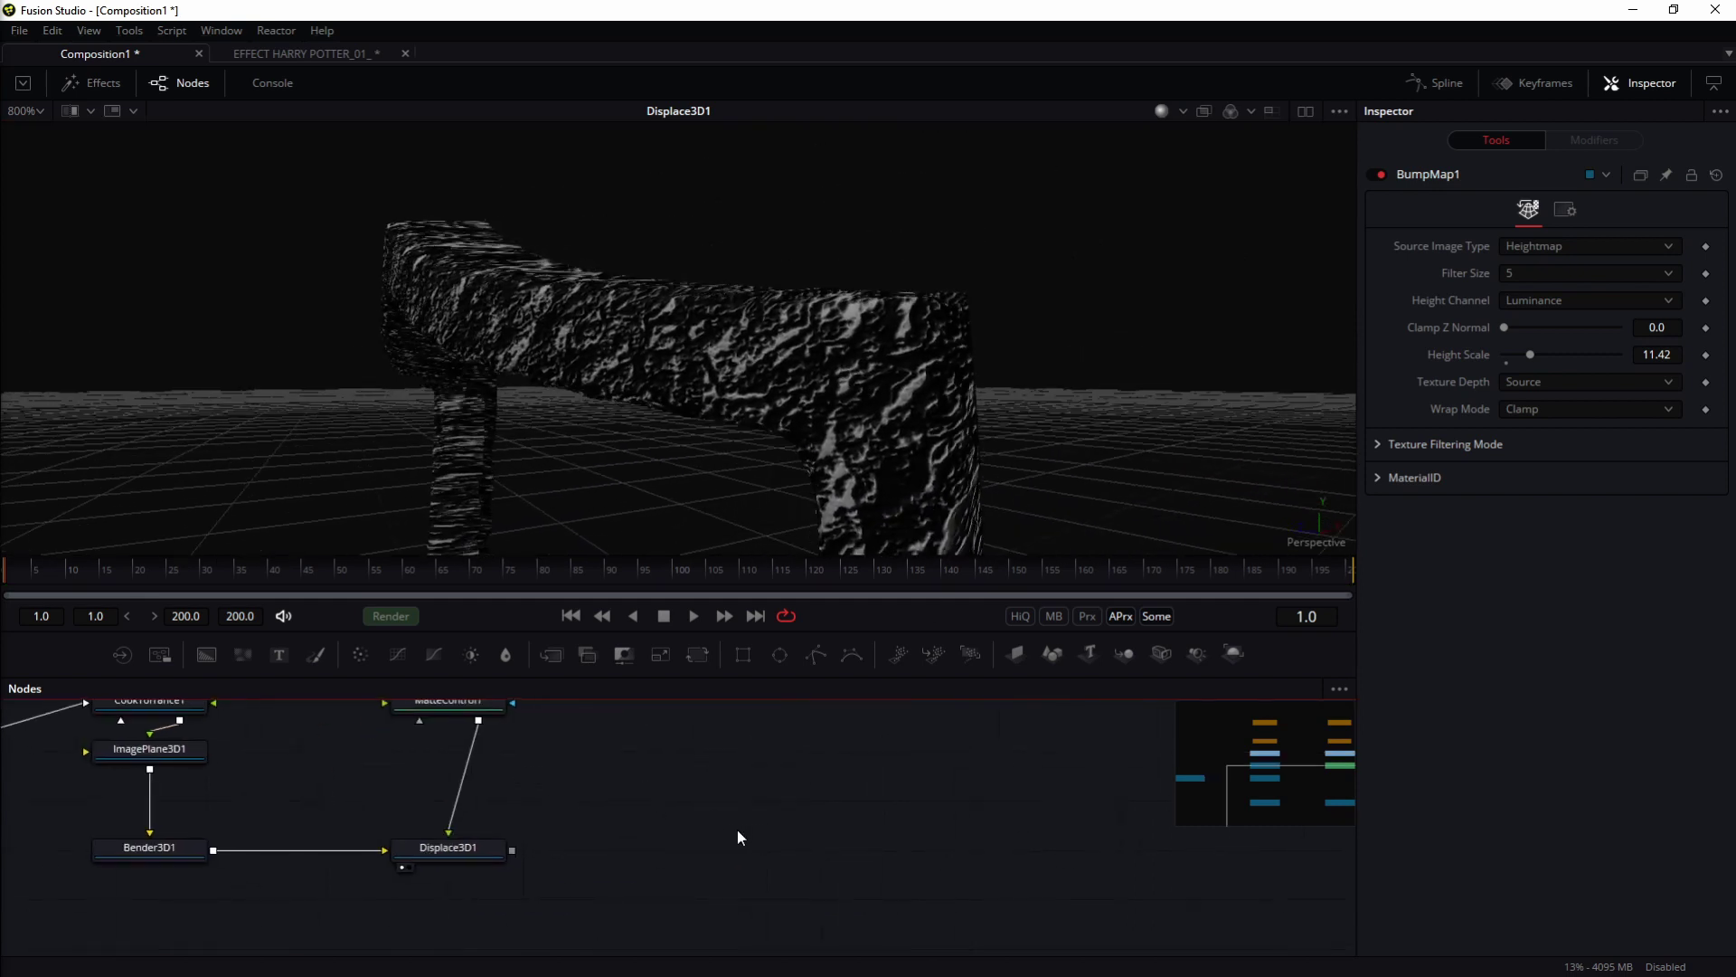
key(shift+space)
text(poi)
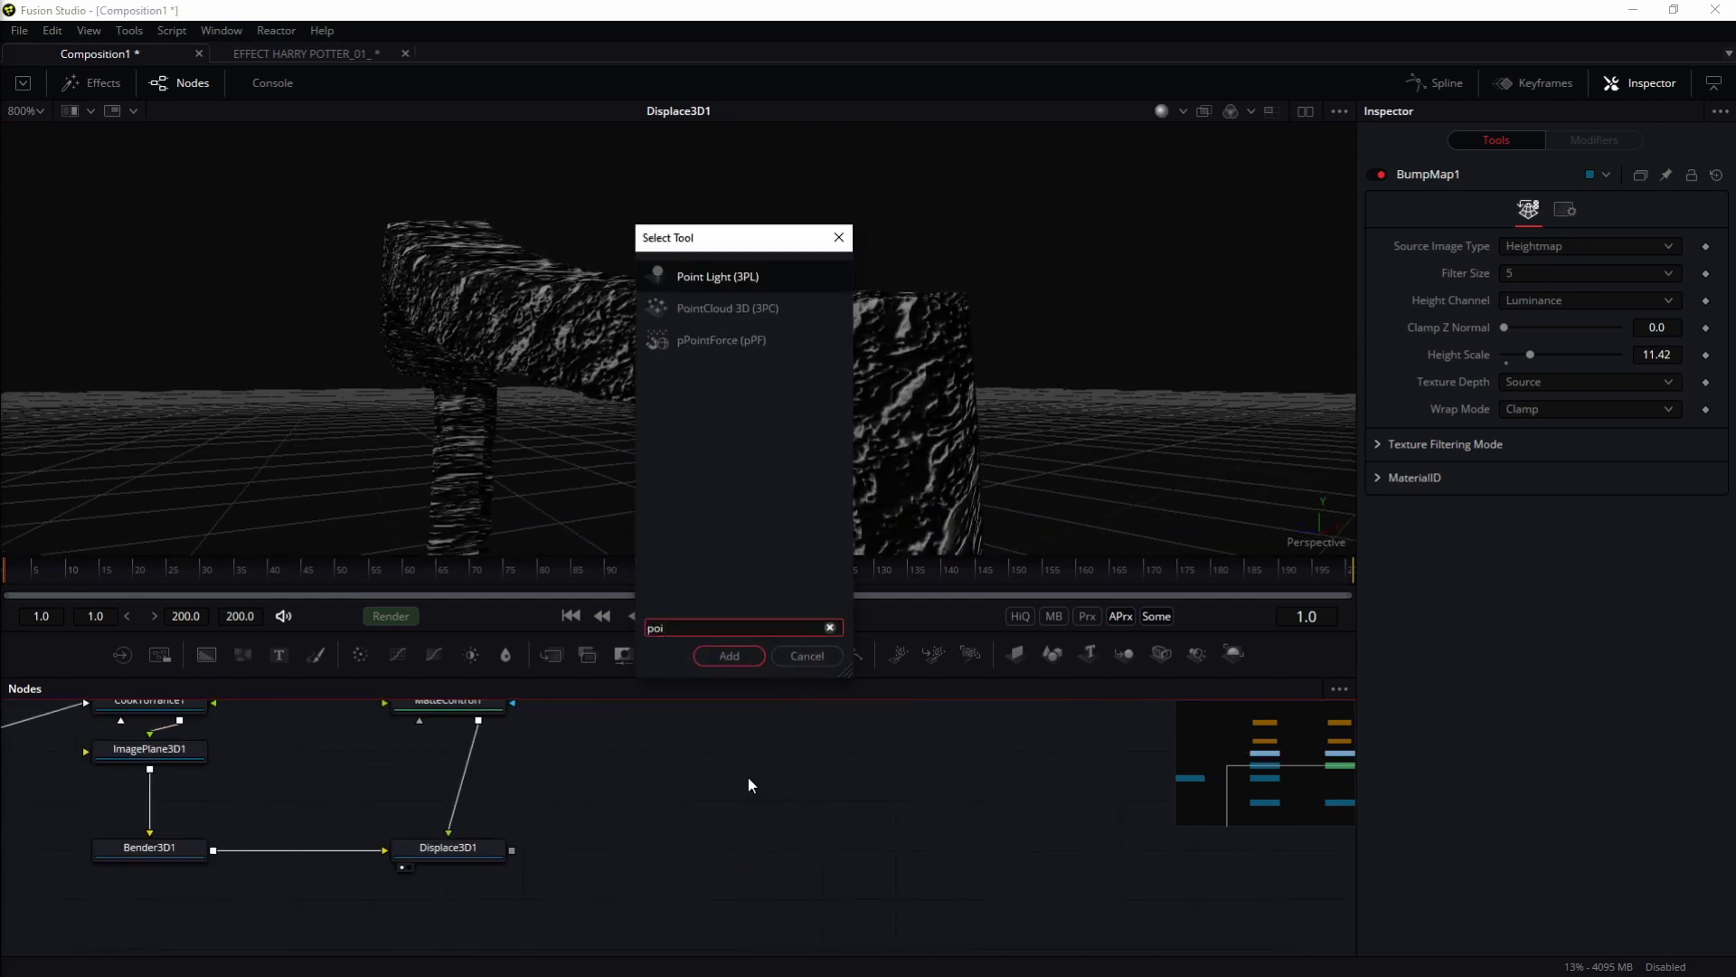
key(Return)
click(472, 855)
drag(758, 848, 833, 849)
click(472, 850)
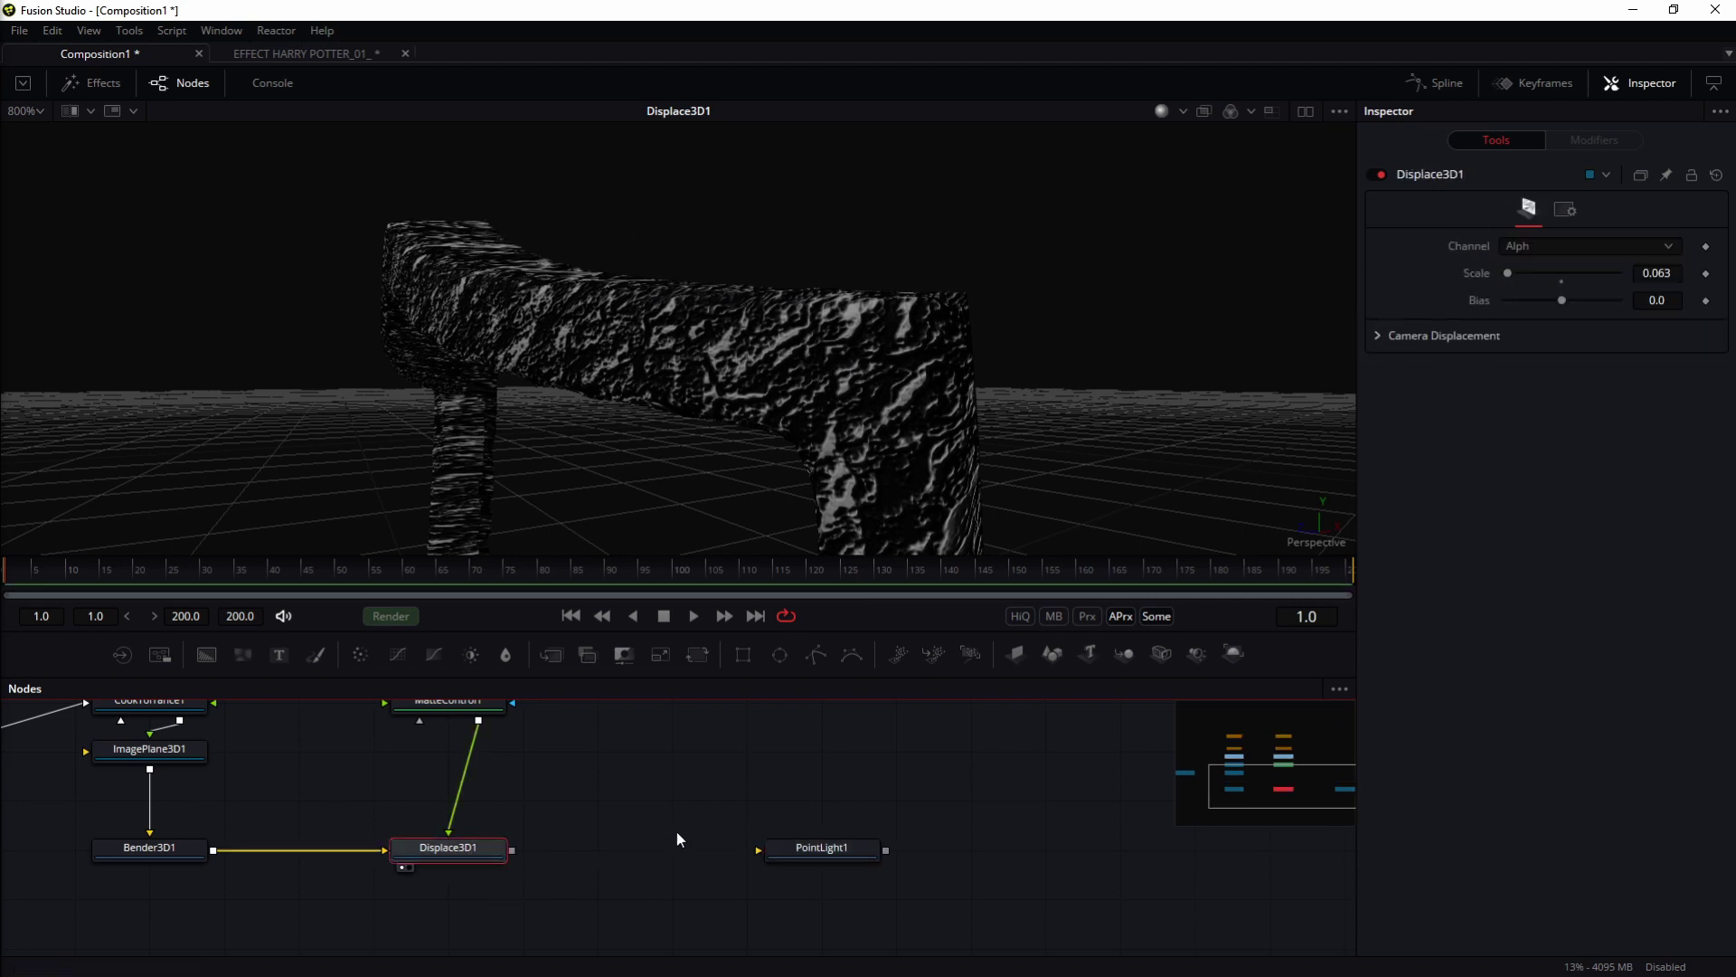
Step: Add a Merge3D node, feed Displace3D1 and PointLight1 into it, and view the merged frame scene
click(1126, 654)
drag(769, 840, 619, 789)
drag(736, 800, 685, 855)
key(1)
scroll(750, 316, down, 3)
drag(751, 317, 643, 445)
drag(557, 395, 531, 442)
Step: Select PointLight1 and move it up above the upper corner of the stone frame
click(726, 796)
drag(560, 356, 433, 393)
drag(467, 323, 466, 101)
drag(566, 271, 818, 485)
Step: Set PointLight1's color to pale orange-beige with hue 0.096, saturation 0.202 and value 0.835, and arrange its node above Merge3D1
drag(1616, 316, 1643, 301)
click(1675, 304)
click(1533, 312)
drag(575, 445, 706, 290)
drag(677, 811, 677, 763)
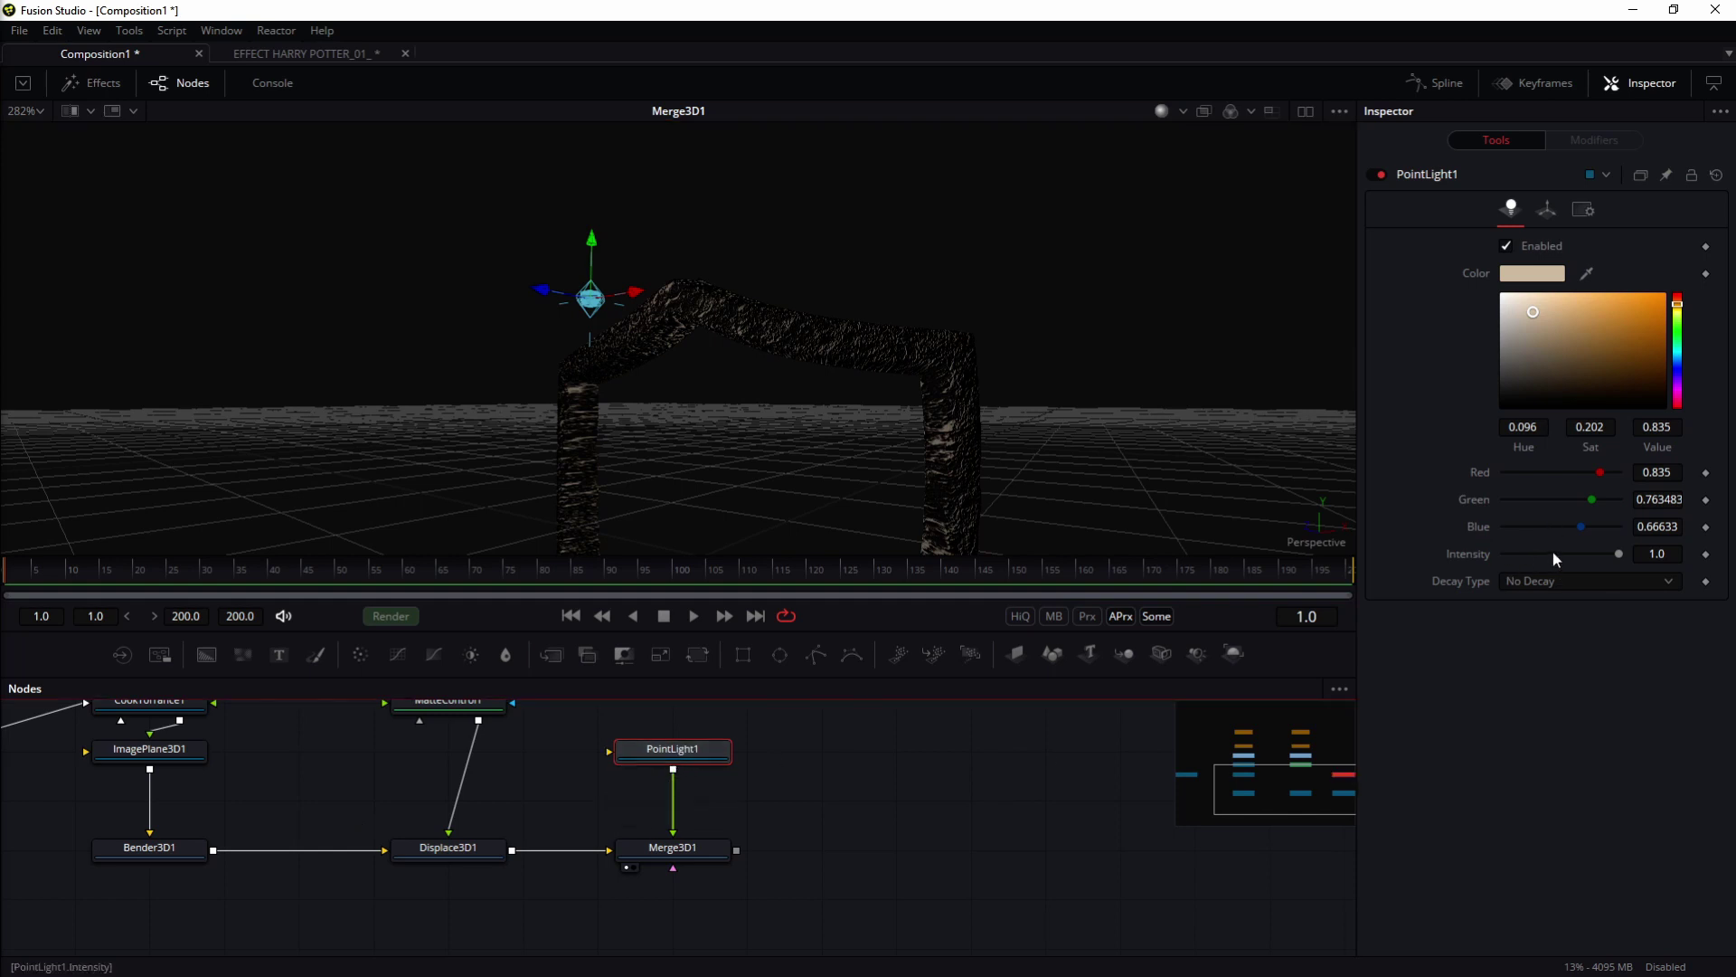
Step: Give PointLight1 linear decay with a decay rate of about 0.536, and reduce its intensity to 0.134
click(1554, 582)
click(1538, 604)
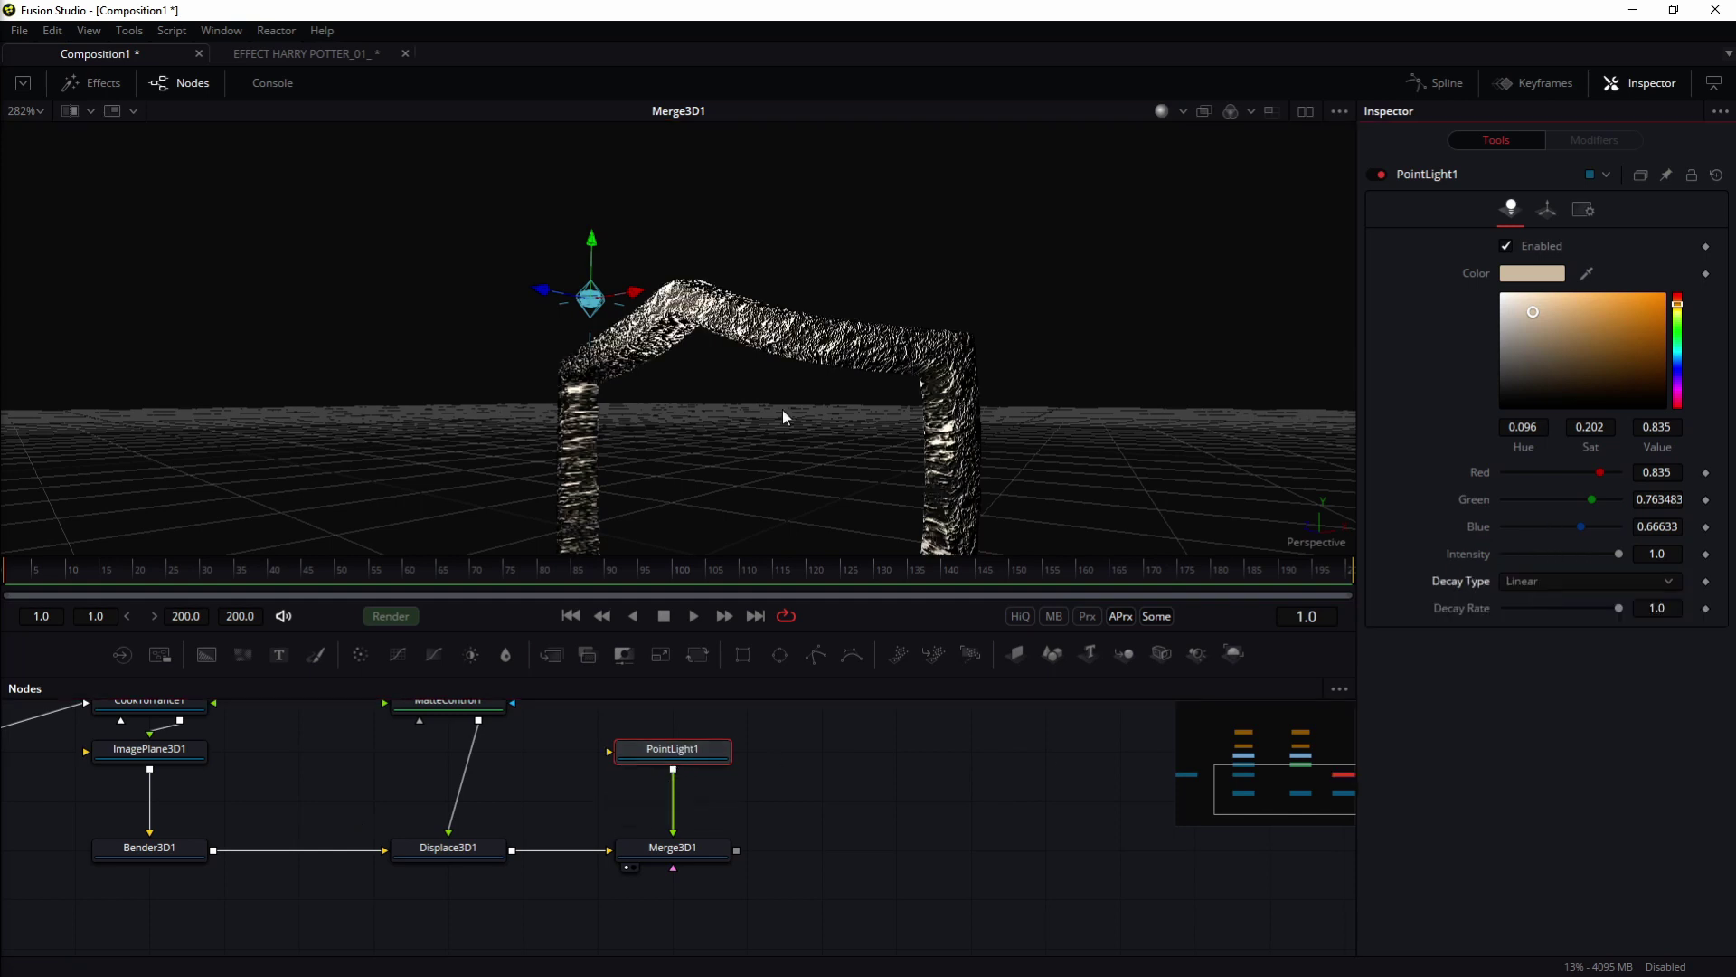
drag(1619, 606, 1560, 604)
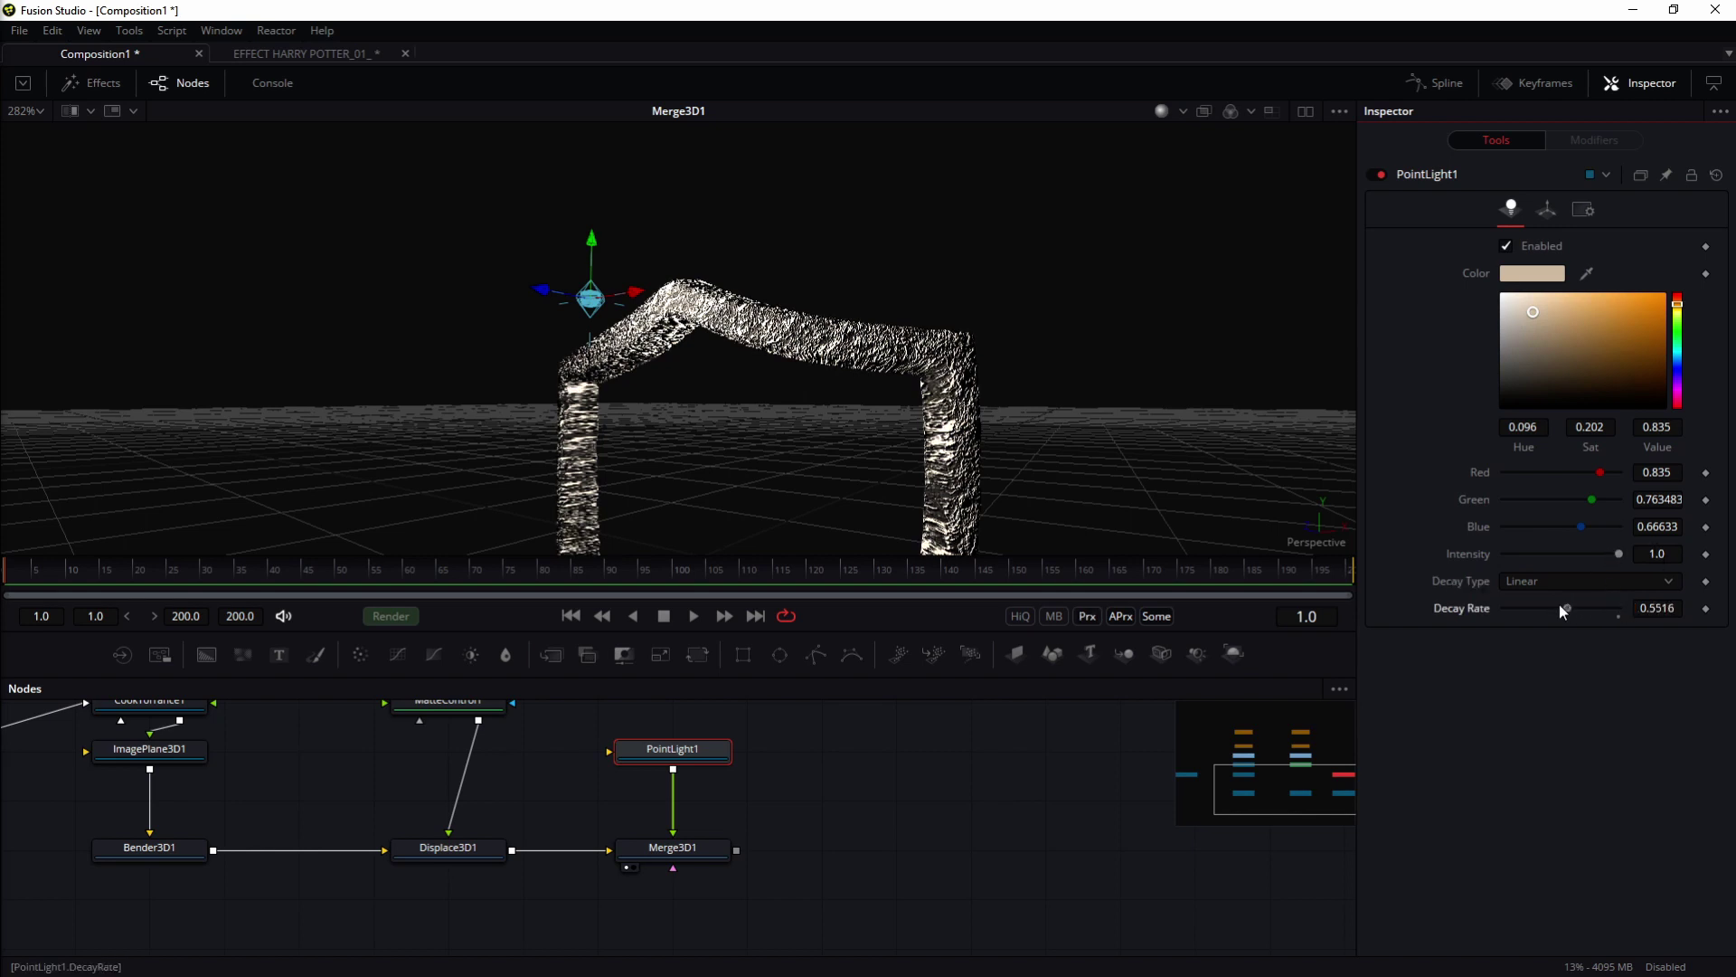
drag(1617, 551, 1514, 557)
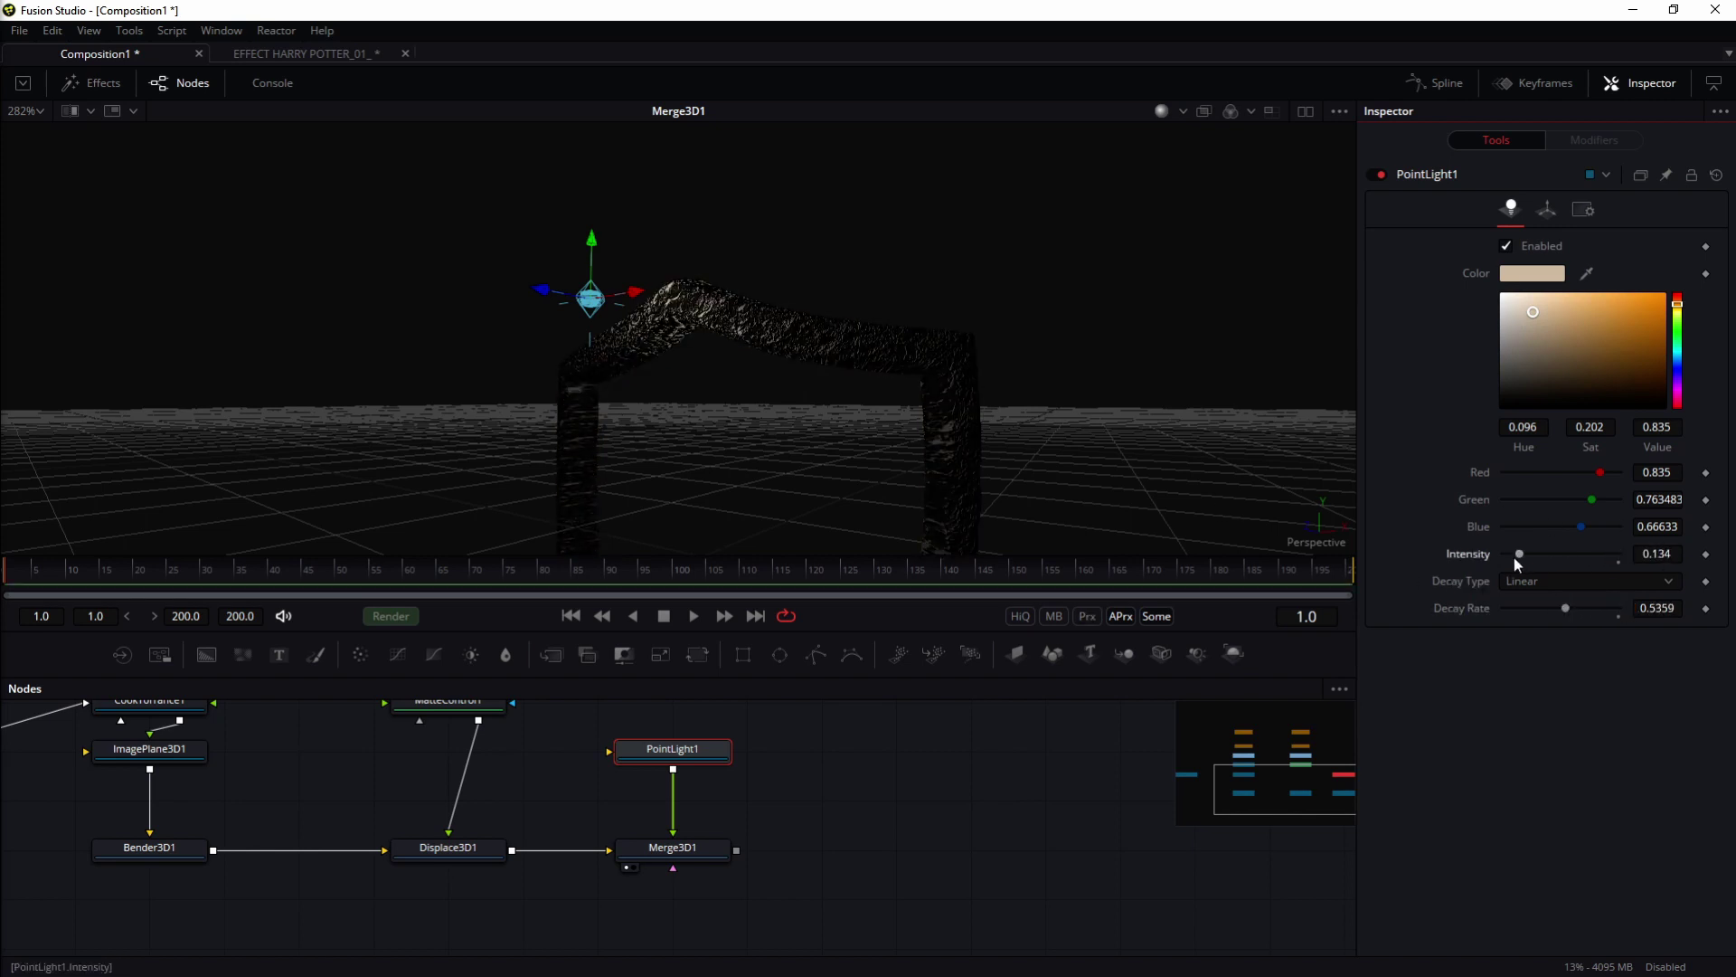
drag(658, 255, 743, 215)
scroll(762, 298, up, 1)
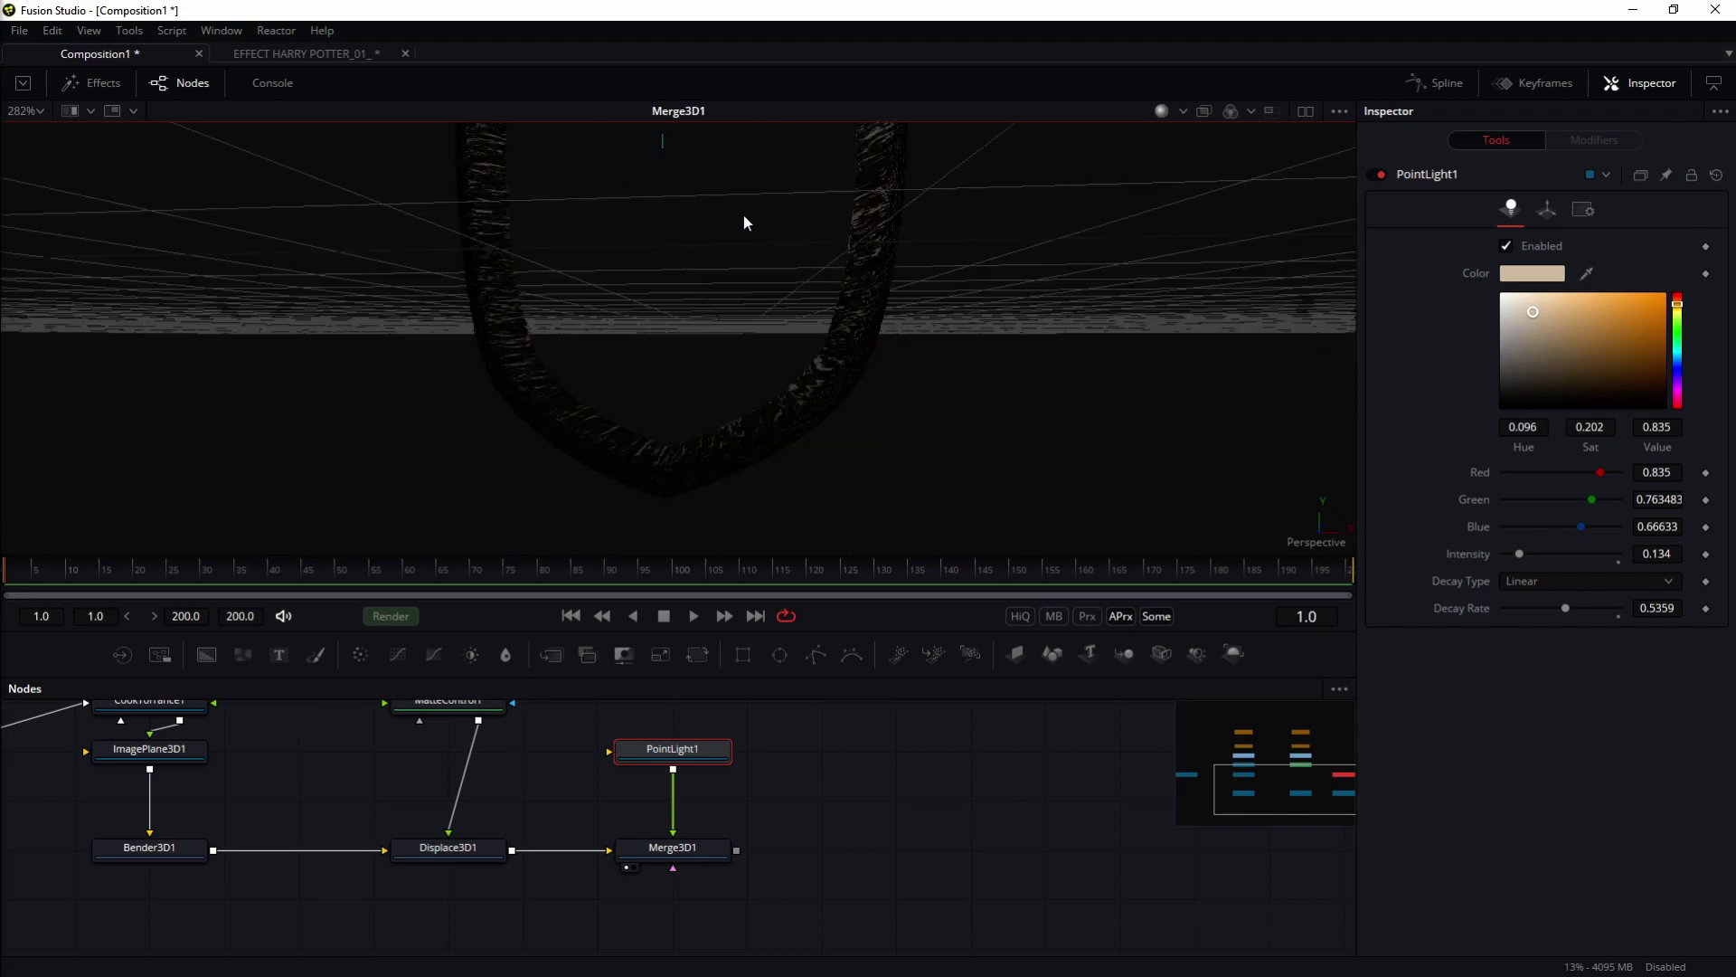
scroll(744, 215, down, 2)
Step: Switch to the EFFECT HARRY POTTER_01_ composition and examine the finished skull and stone frame from several angles
click(250, 55)
drag(692, 477, 576, 349)
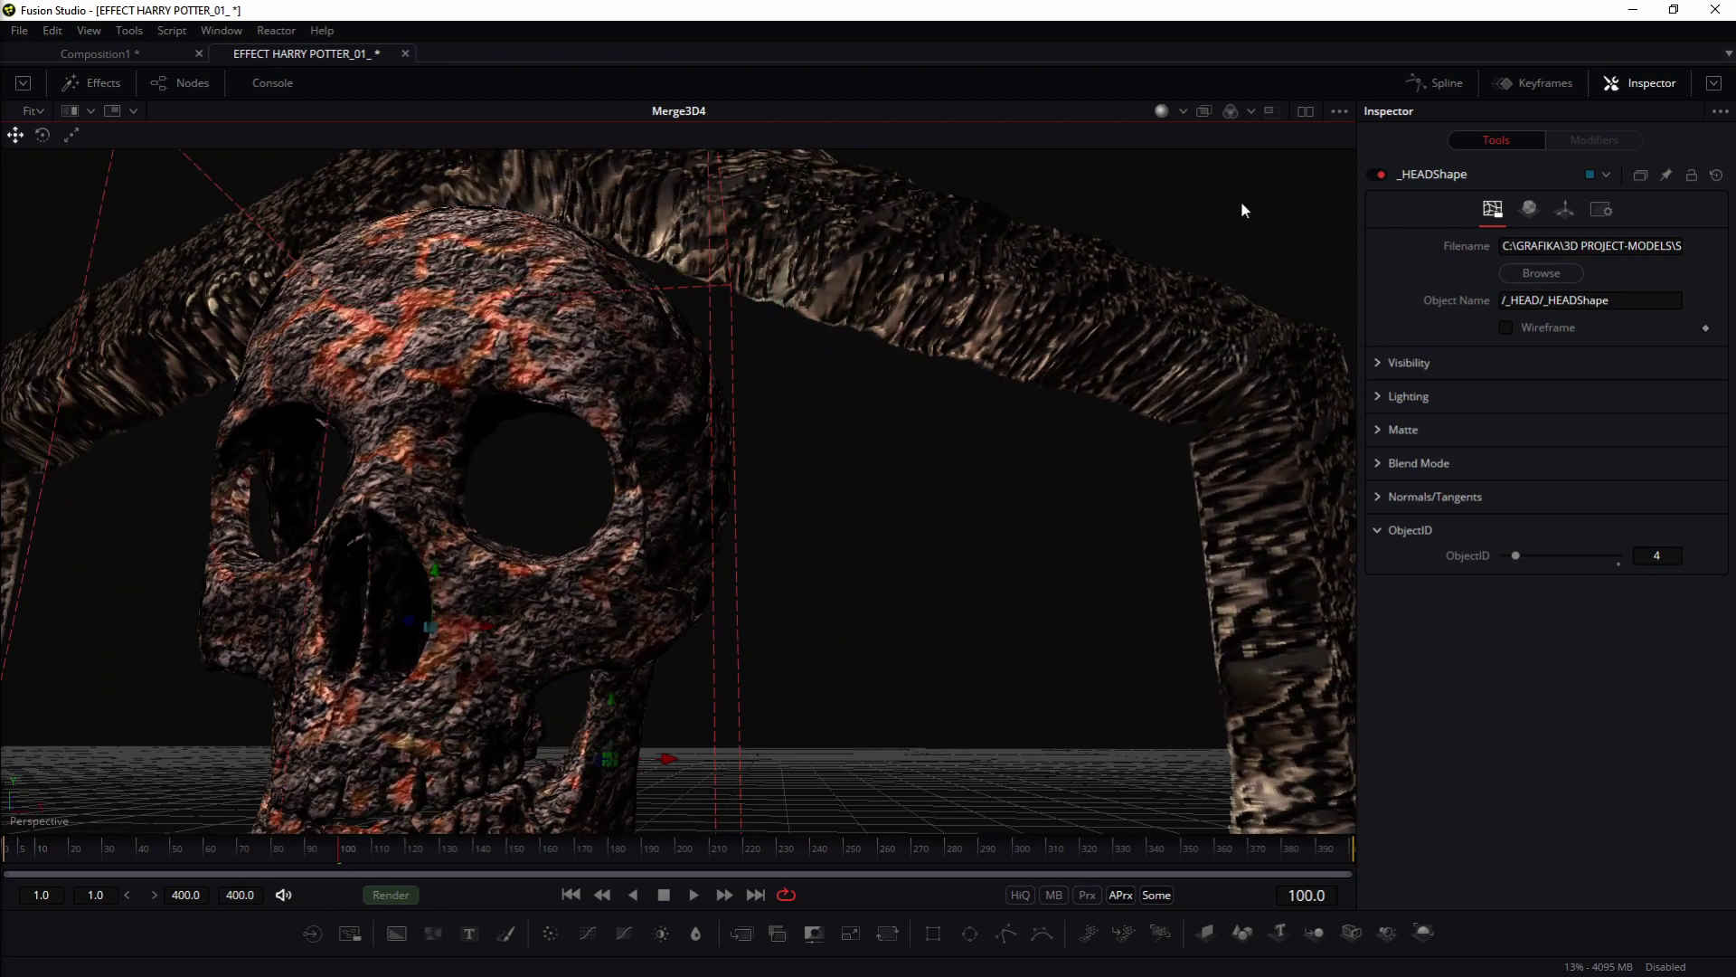
drag(364, 469, 729, 497)
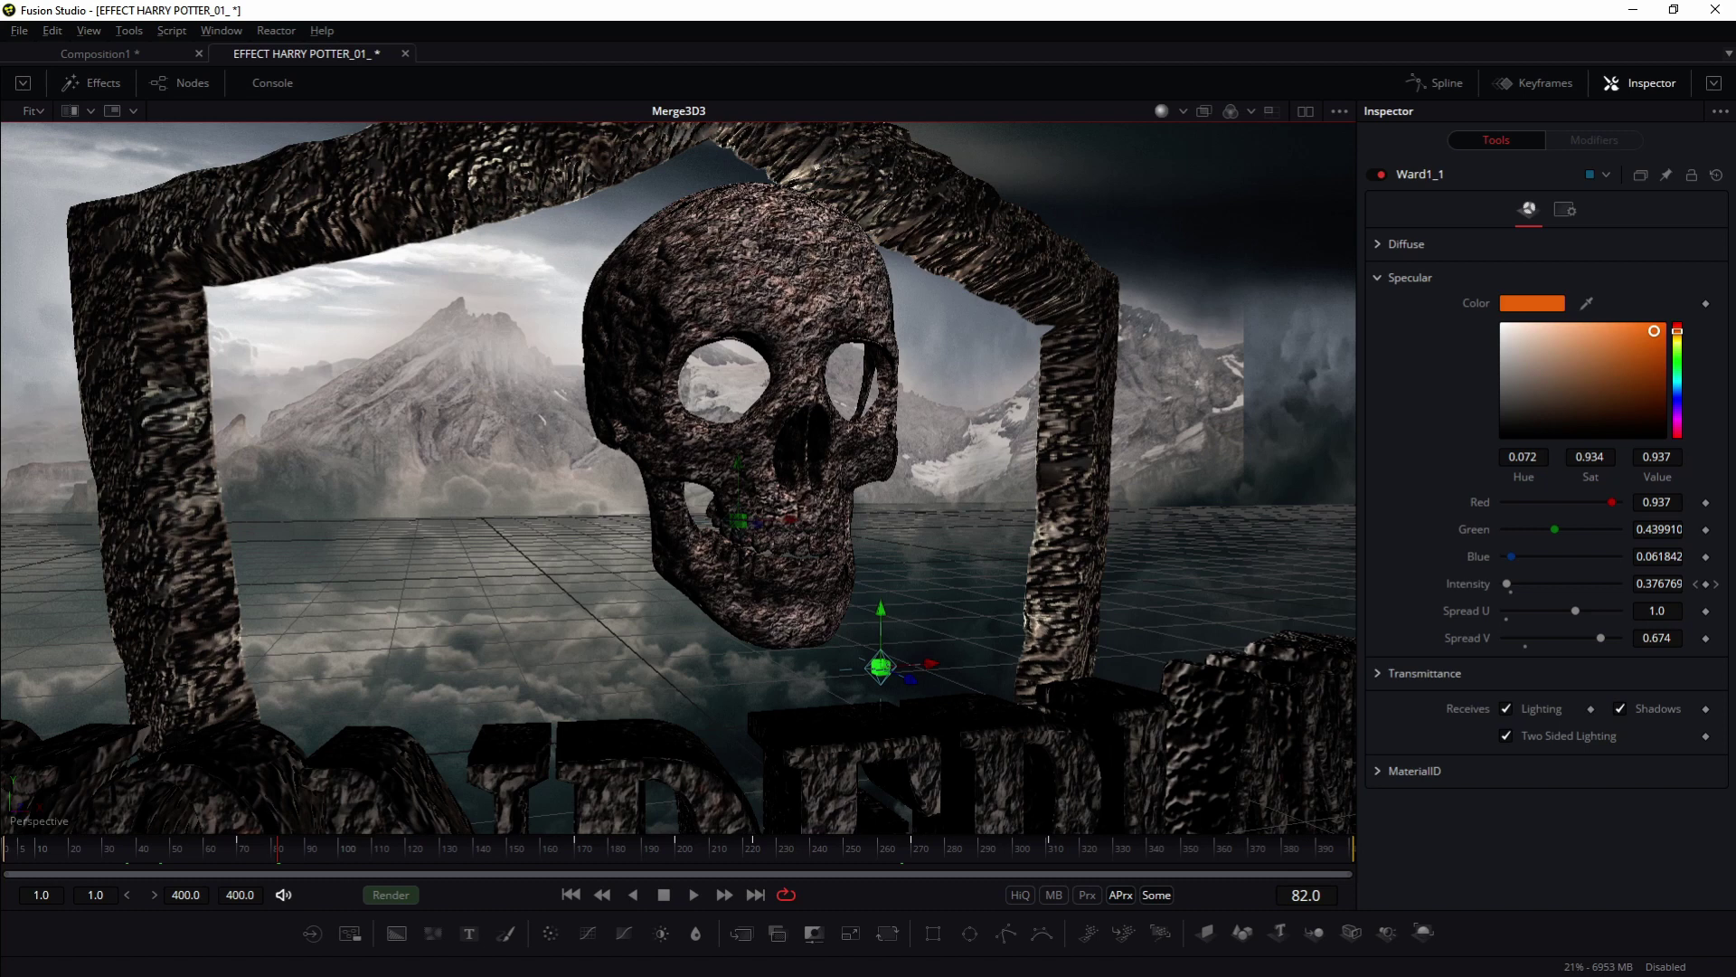
drag(656, 373, 733, 278)
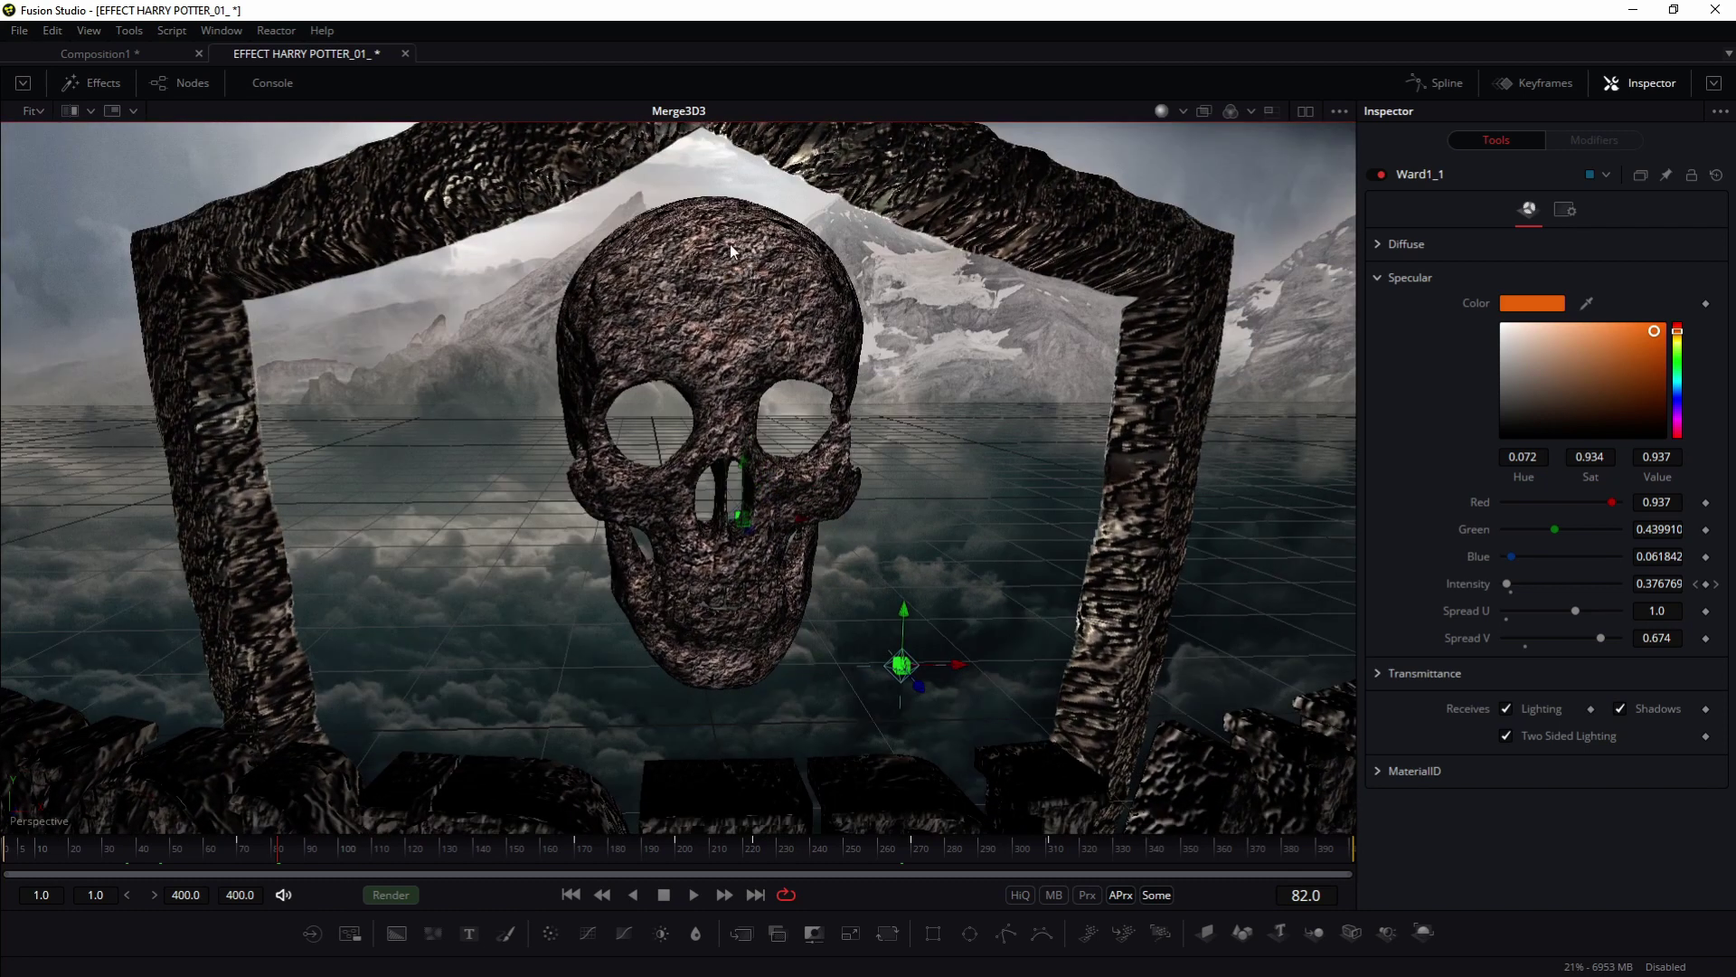
drag(563, 211, 698, 286)
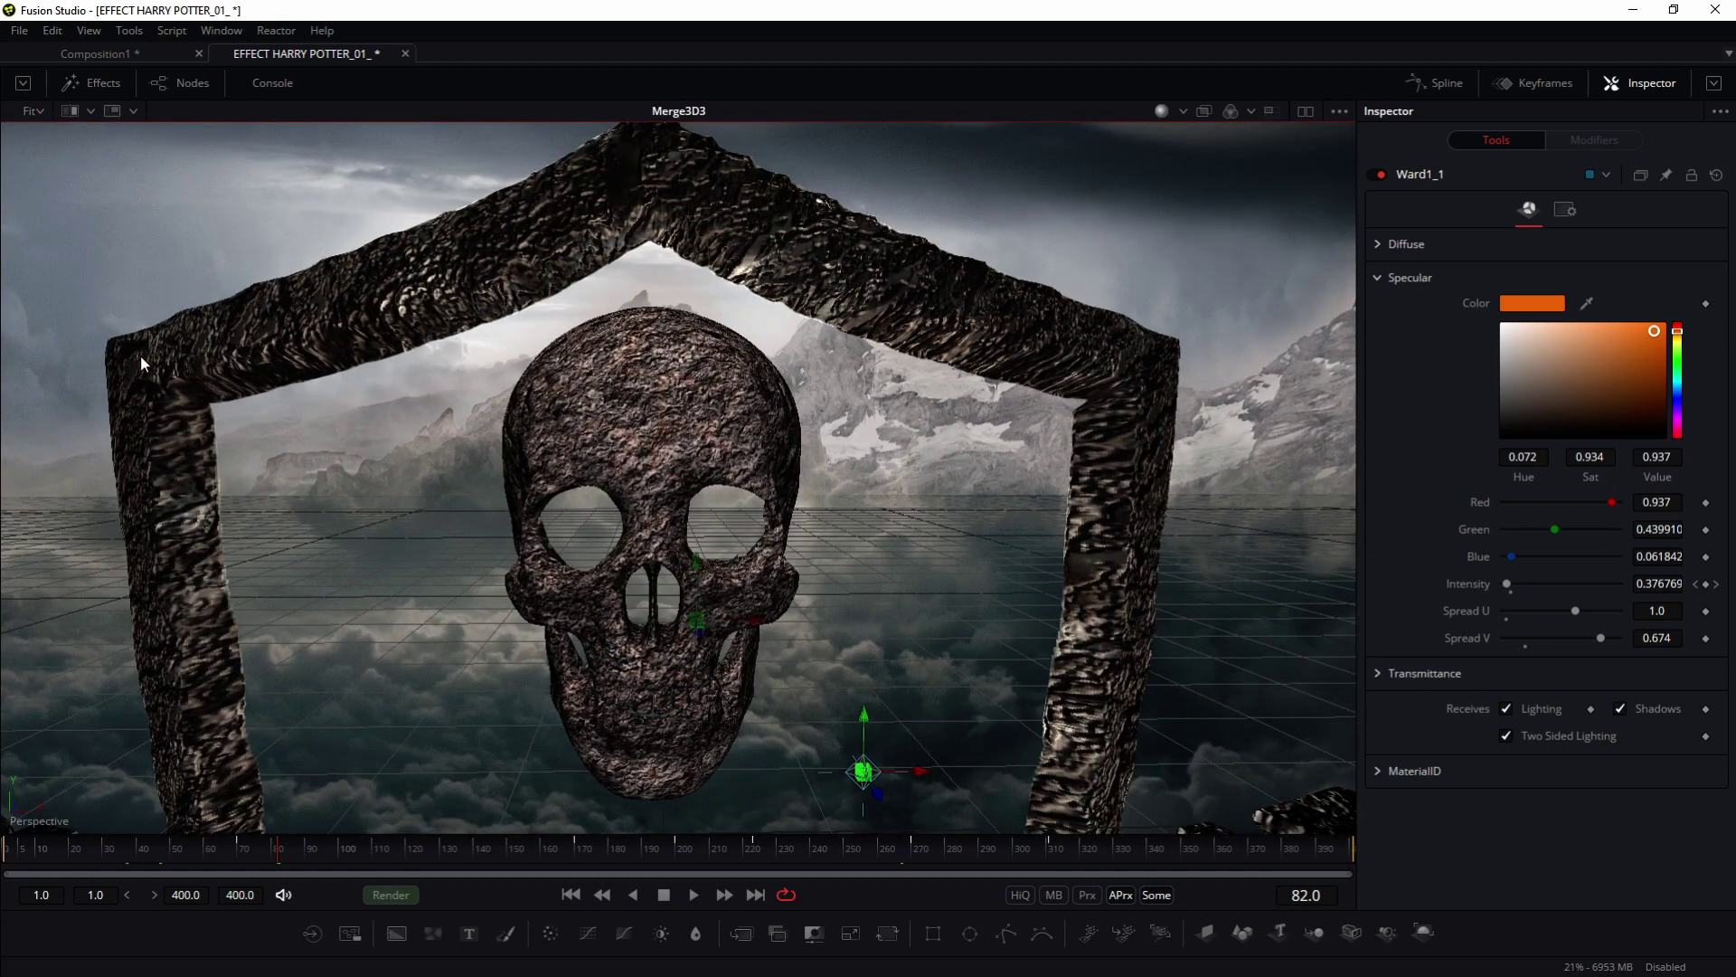
drag(537, 441, 697, 501)
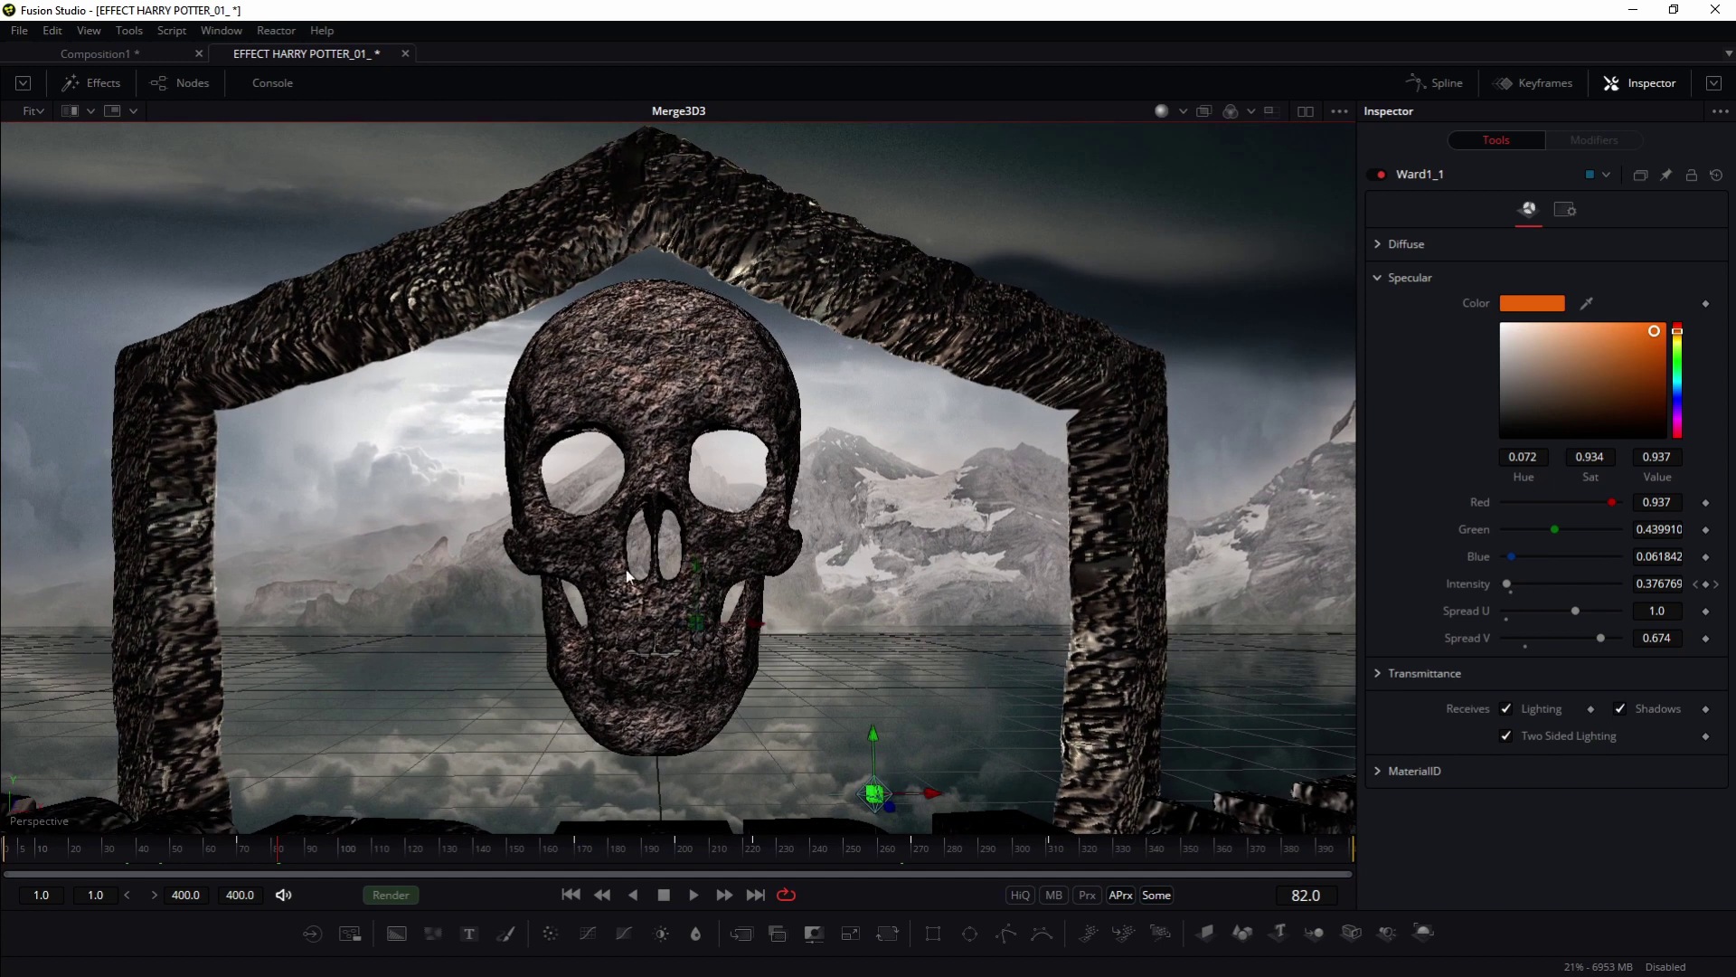
drag(626, 501, 651, 486)
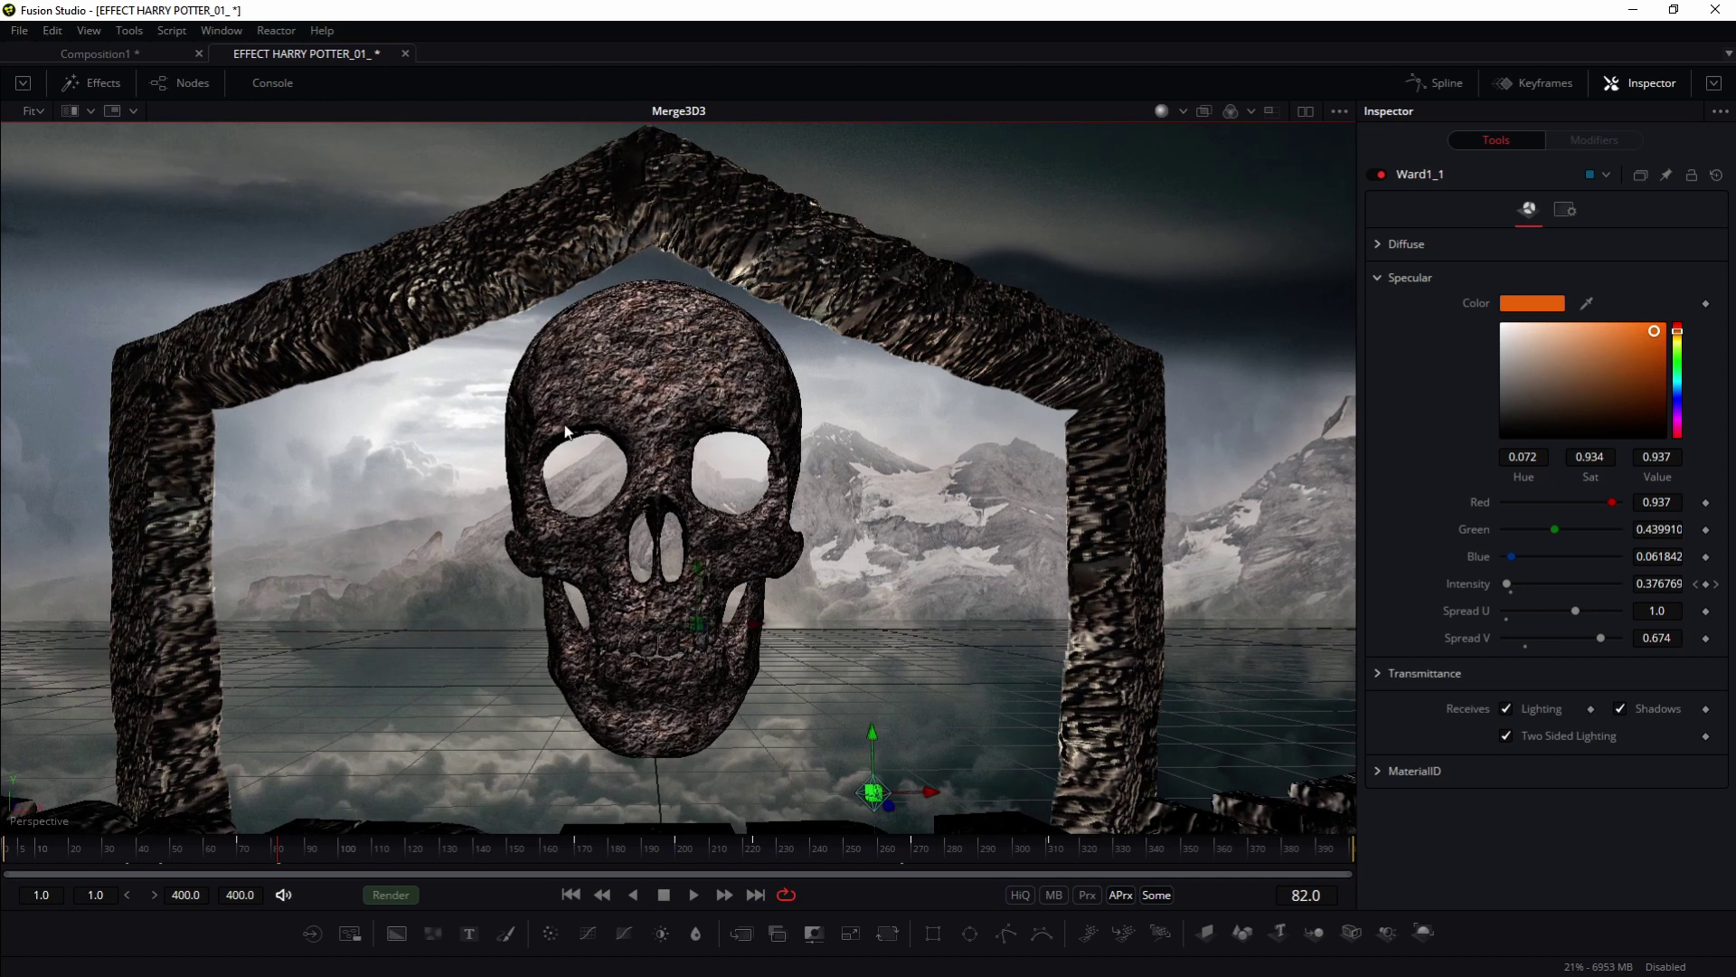
drag(582, 474, 661, 503)
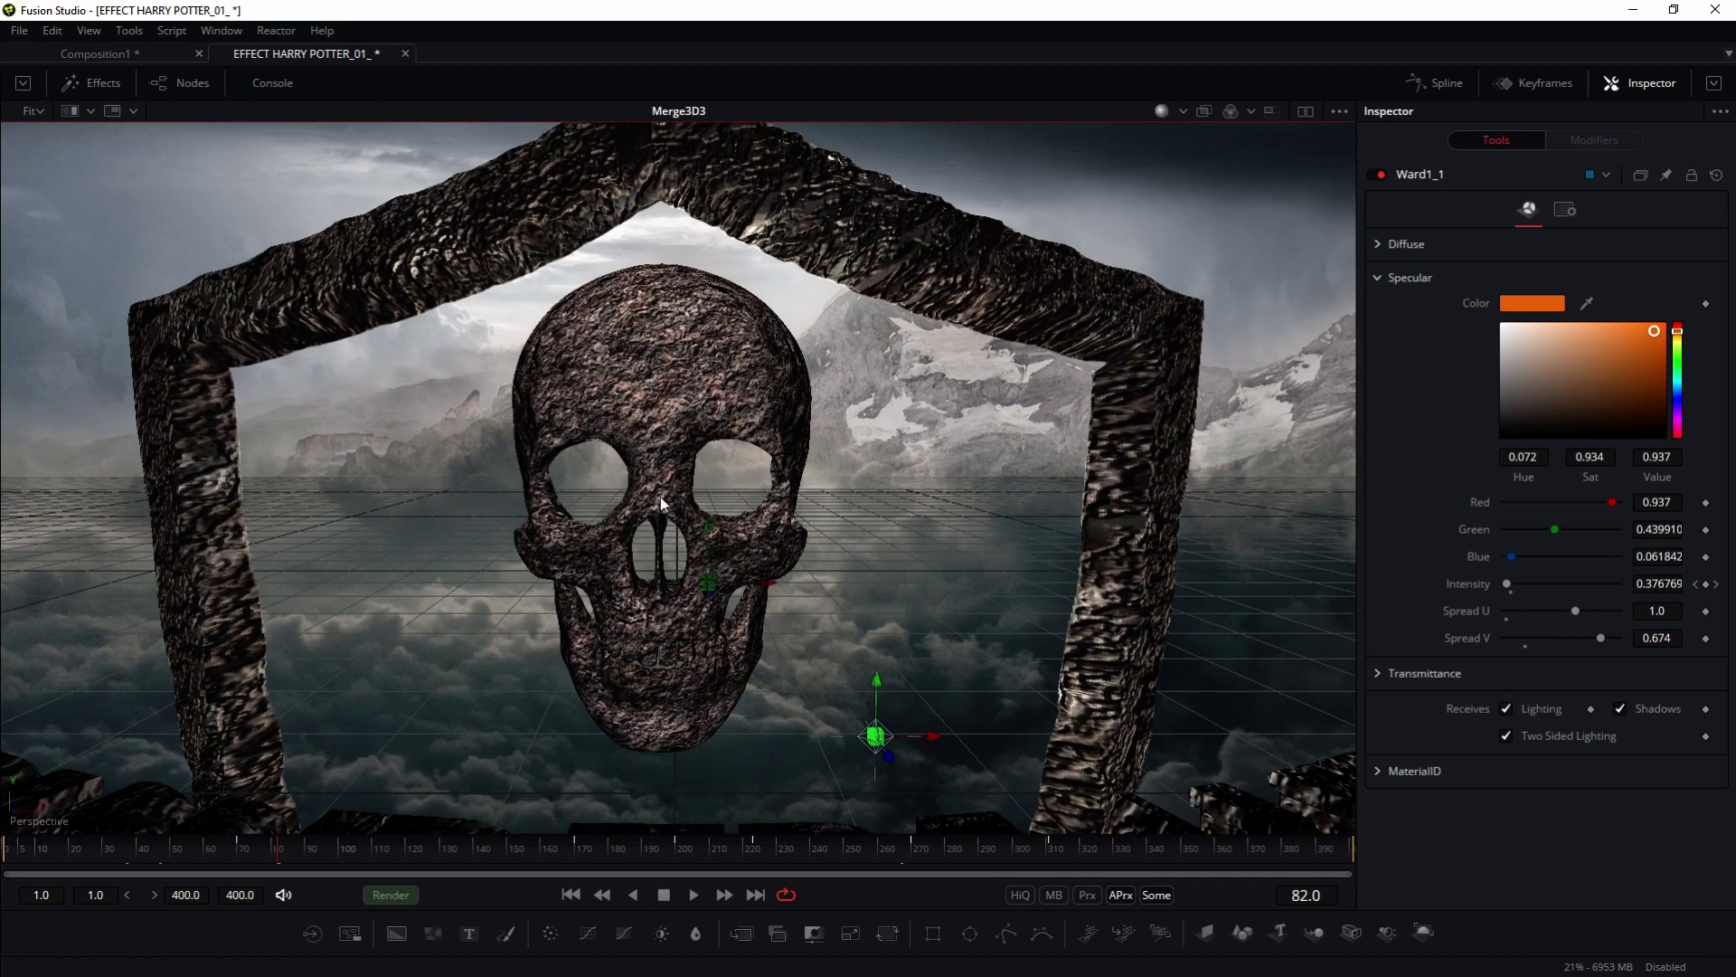
drag(632, 342, 860, 247)
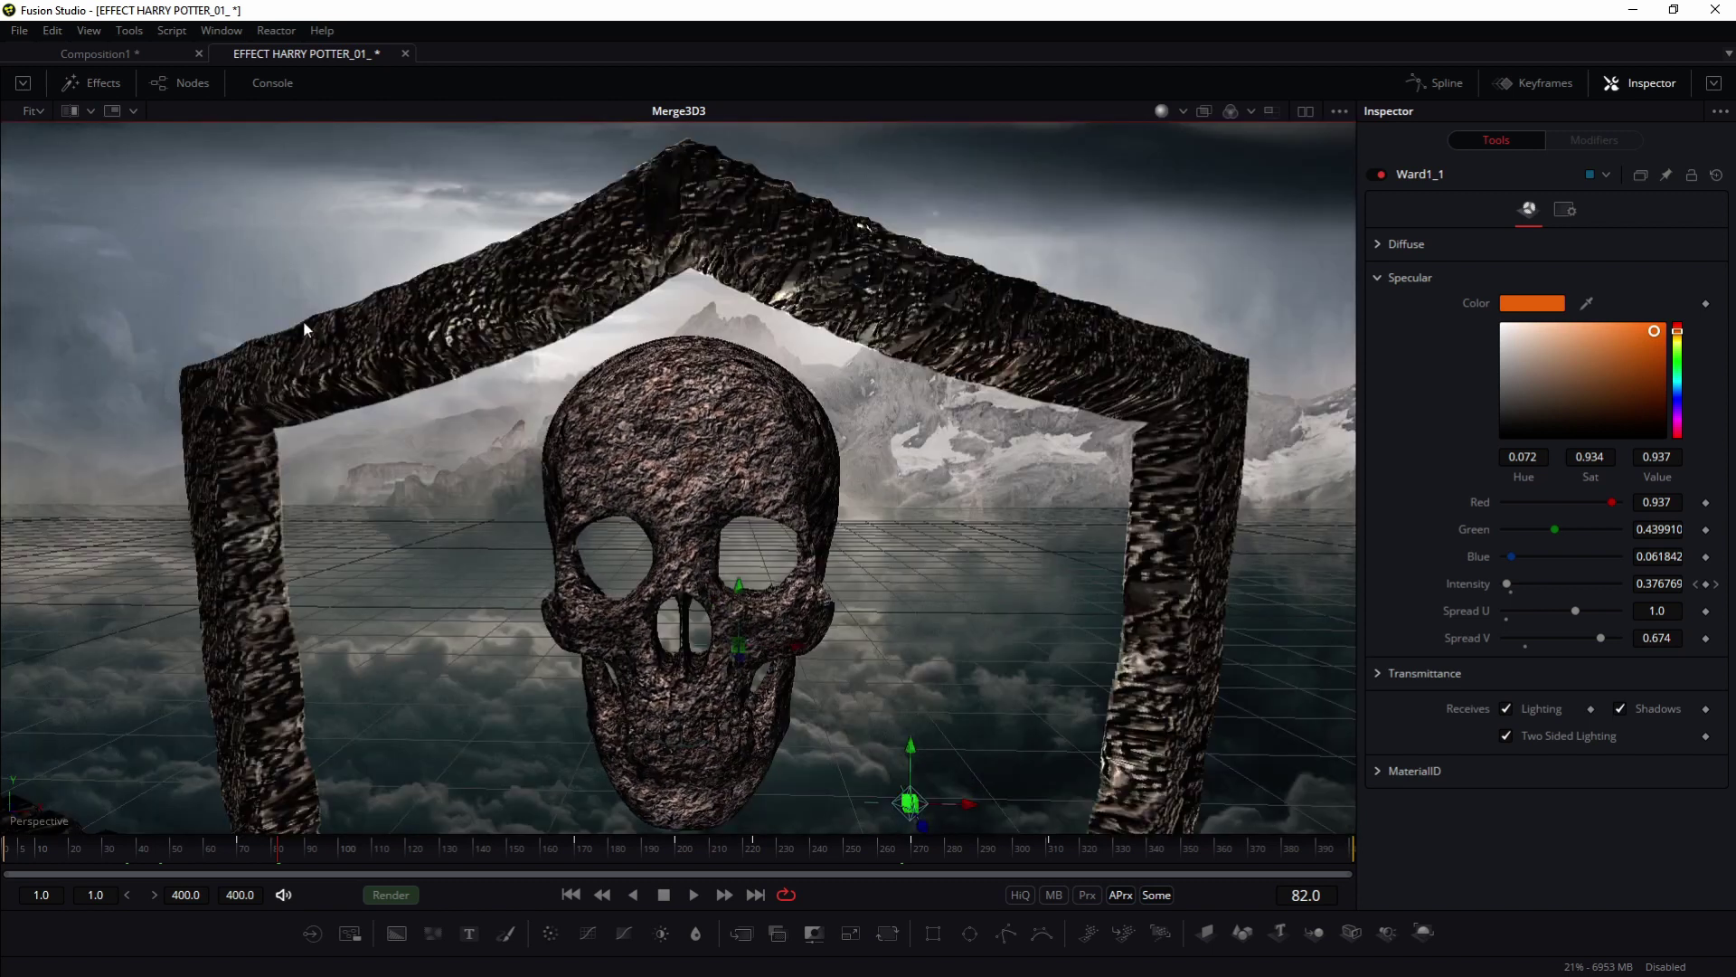
drag(804, 601, 255, 781)
Step: Compare the skull and frame materials at frame 6 and frame 160, examining the lava glow from several angles
drag(68, 851, 24, 858)
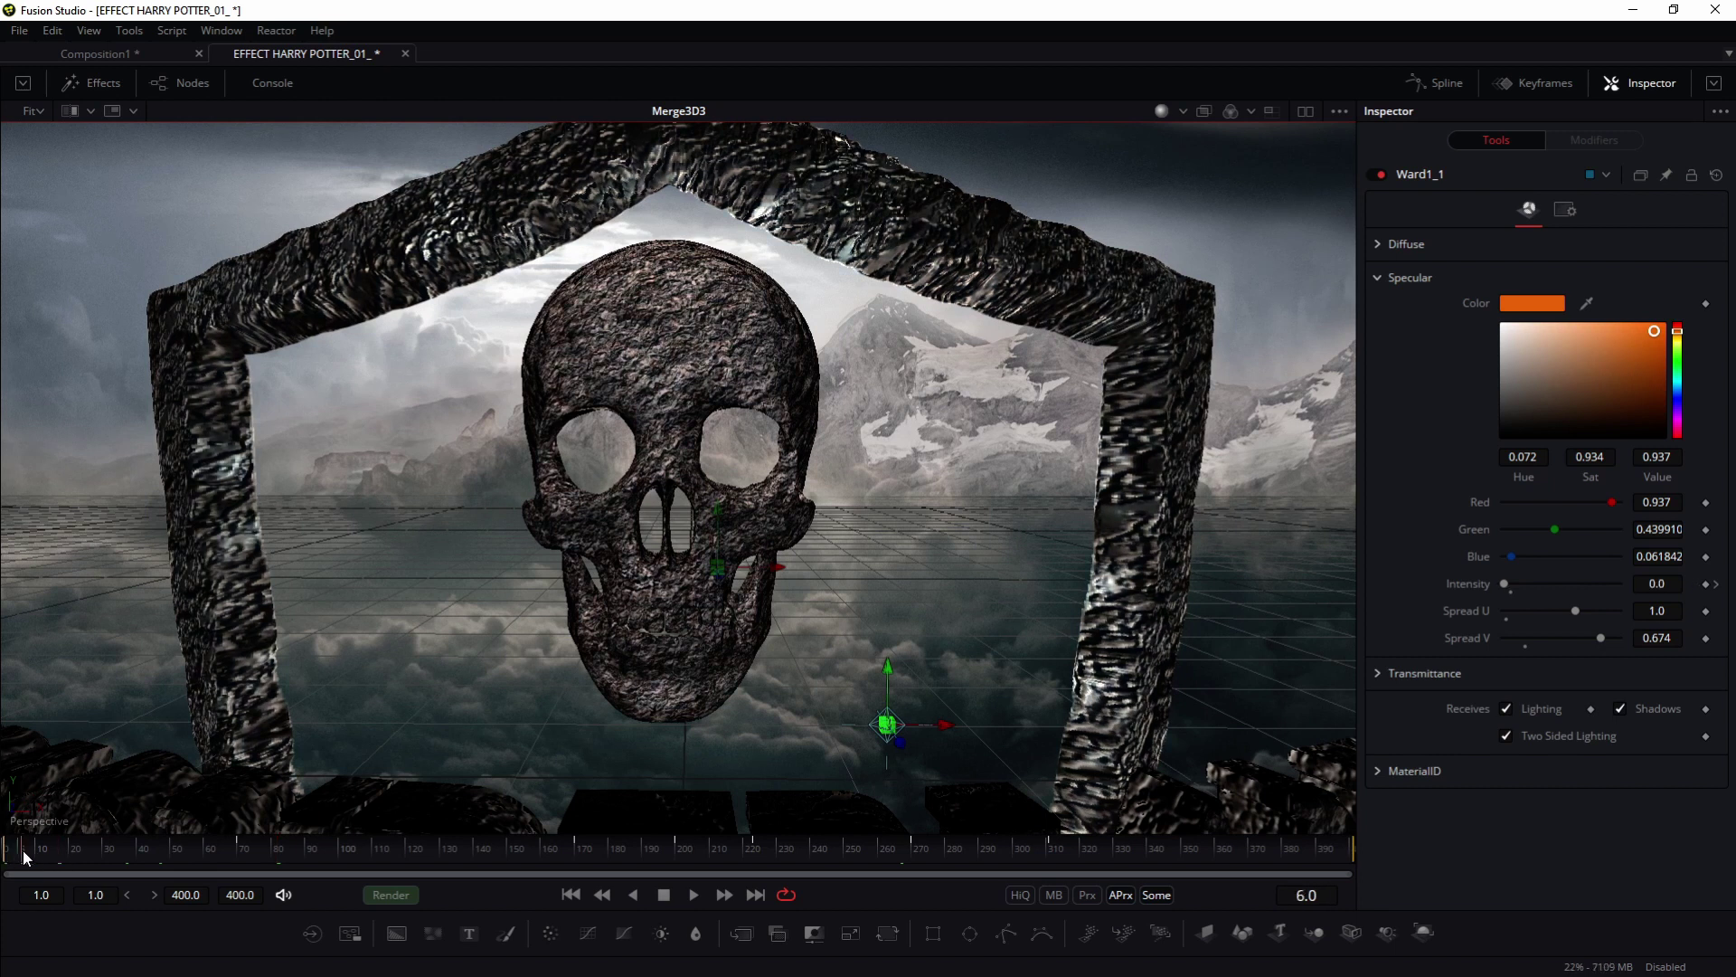
drag(604, 533, 651, 512)
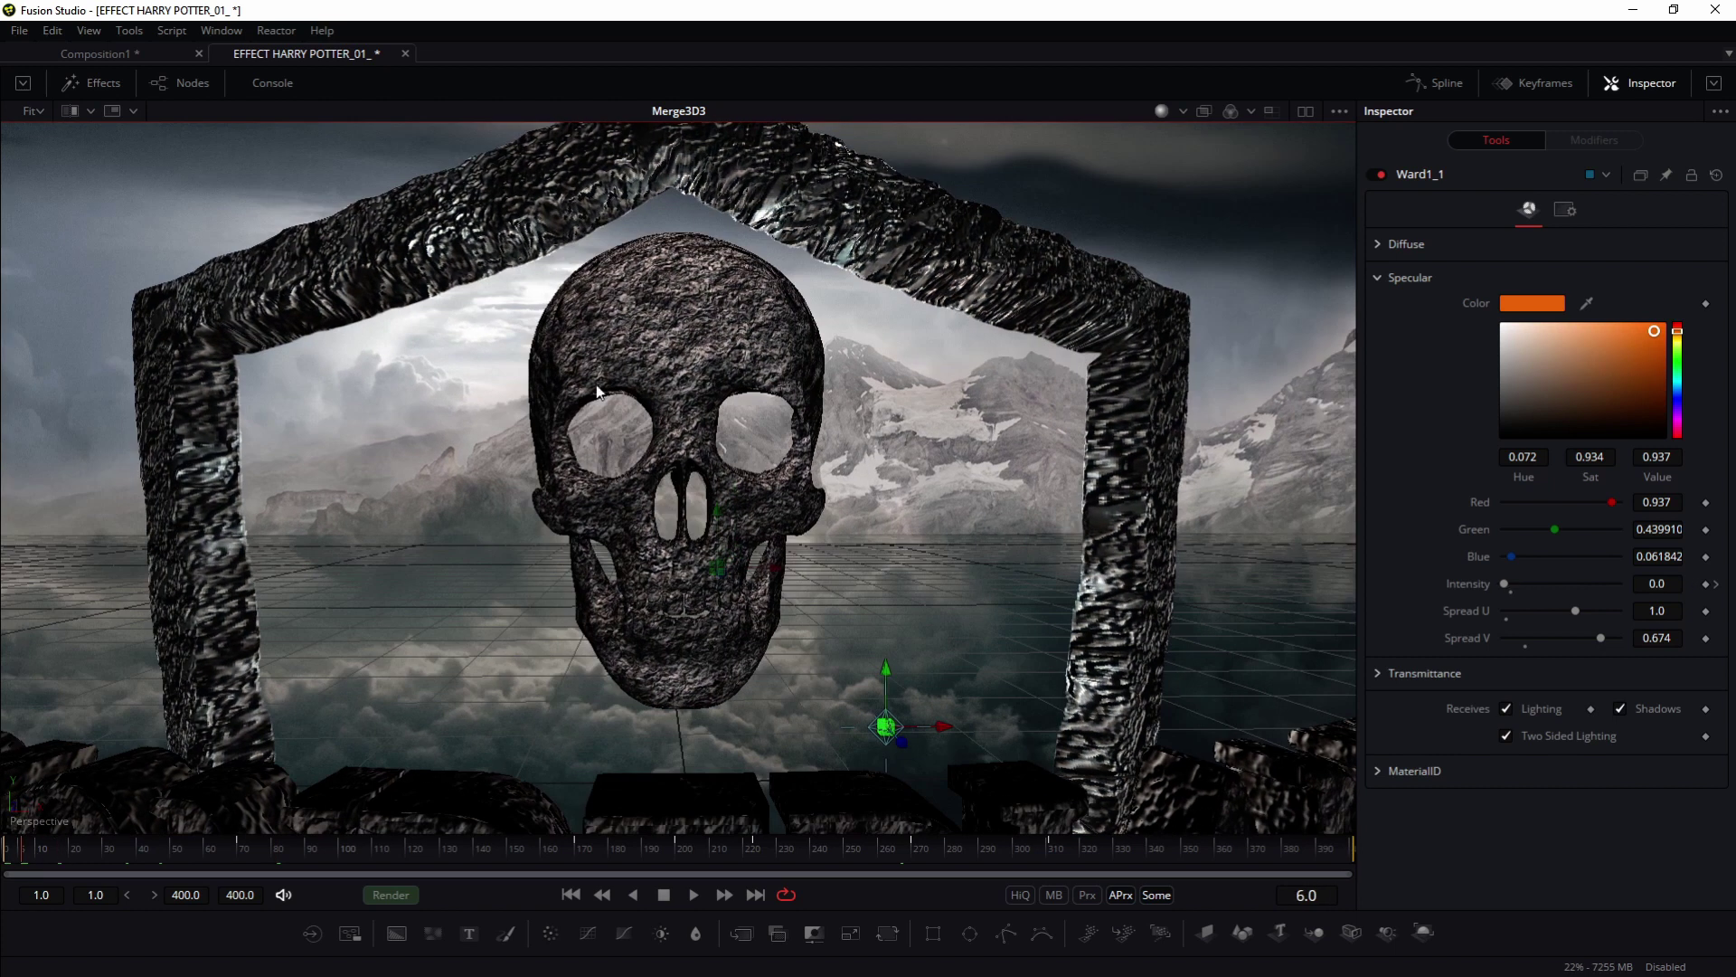
drag(193, 852, 541, 854)
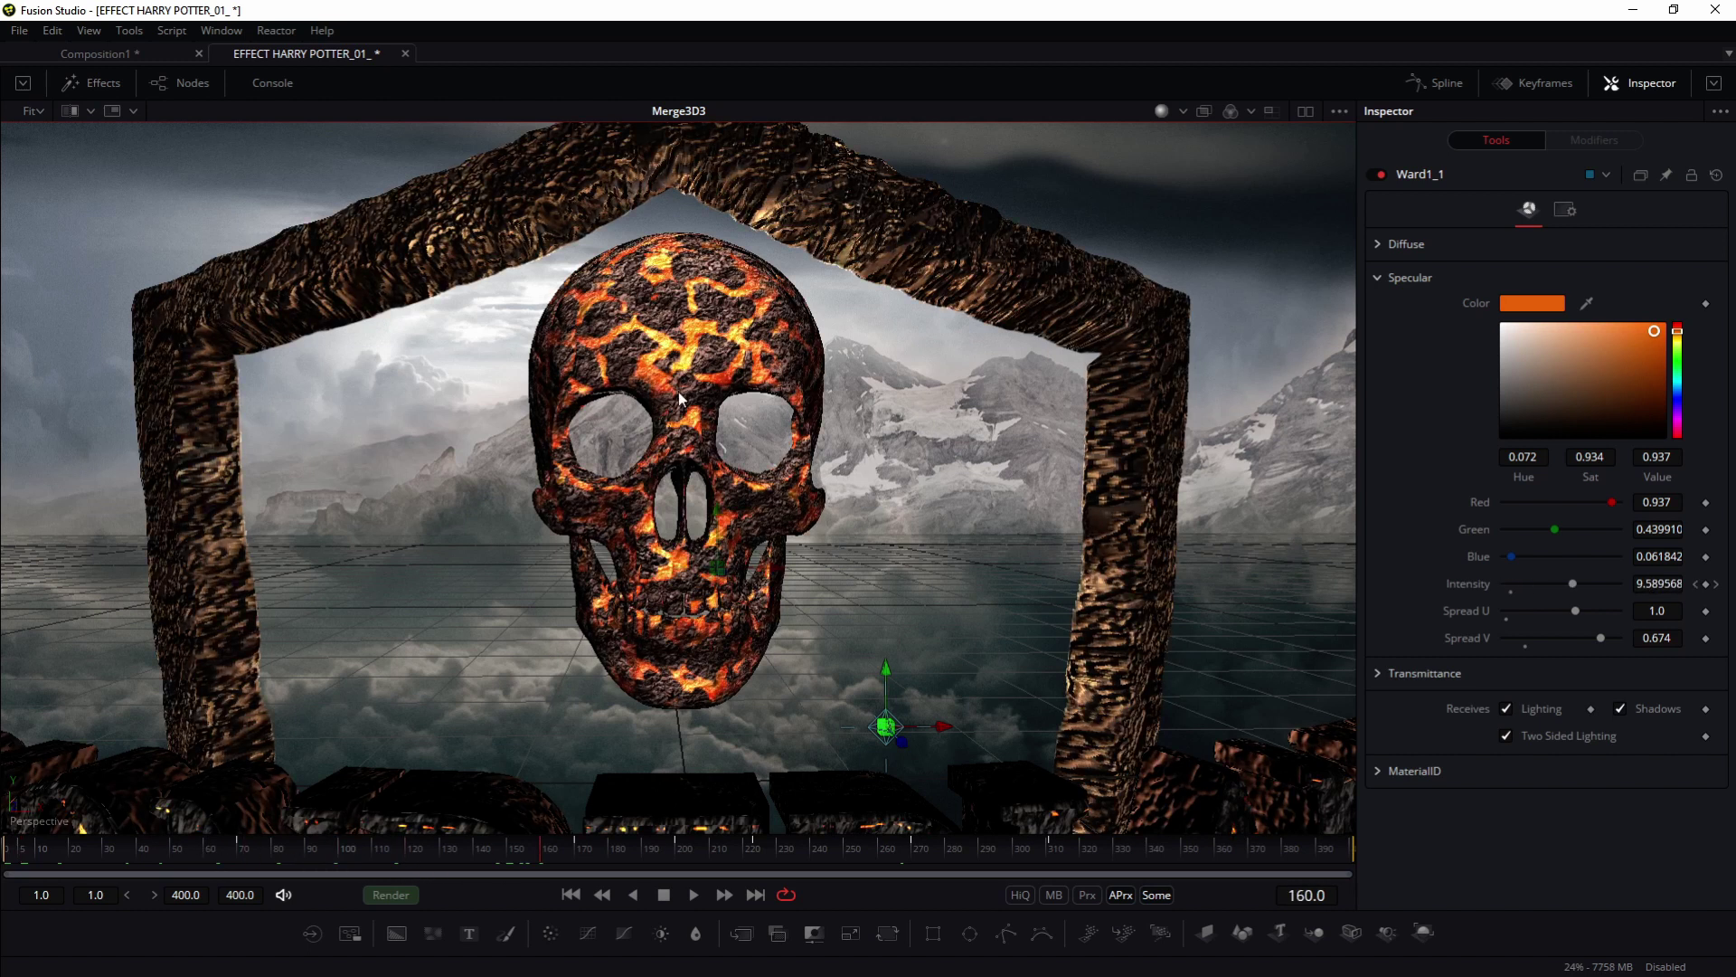
drag(693, 281, 719, 354)
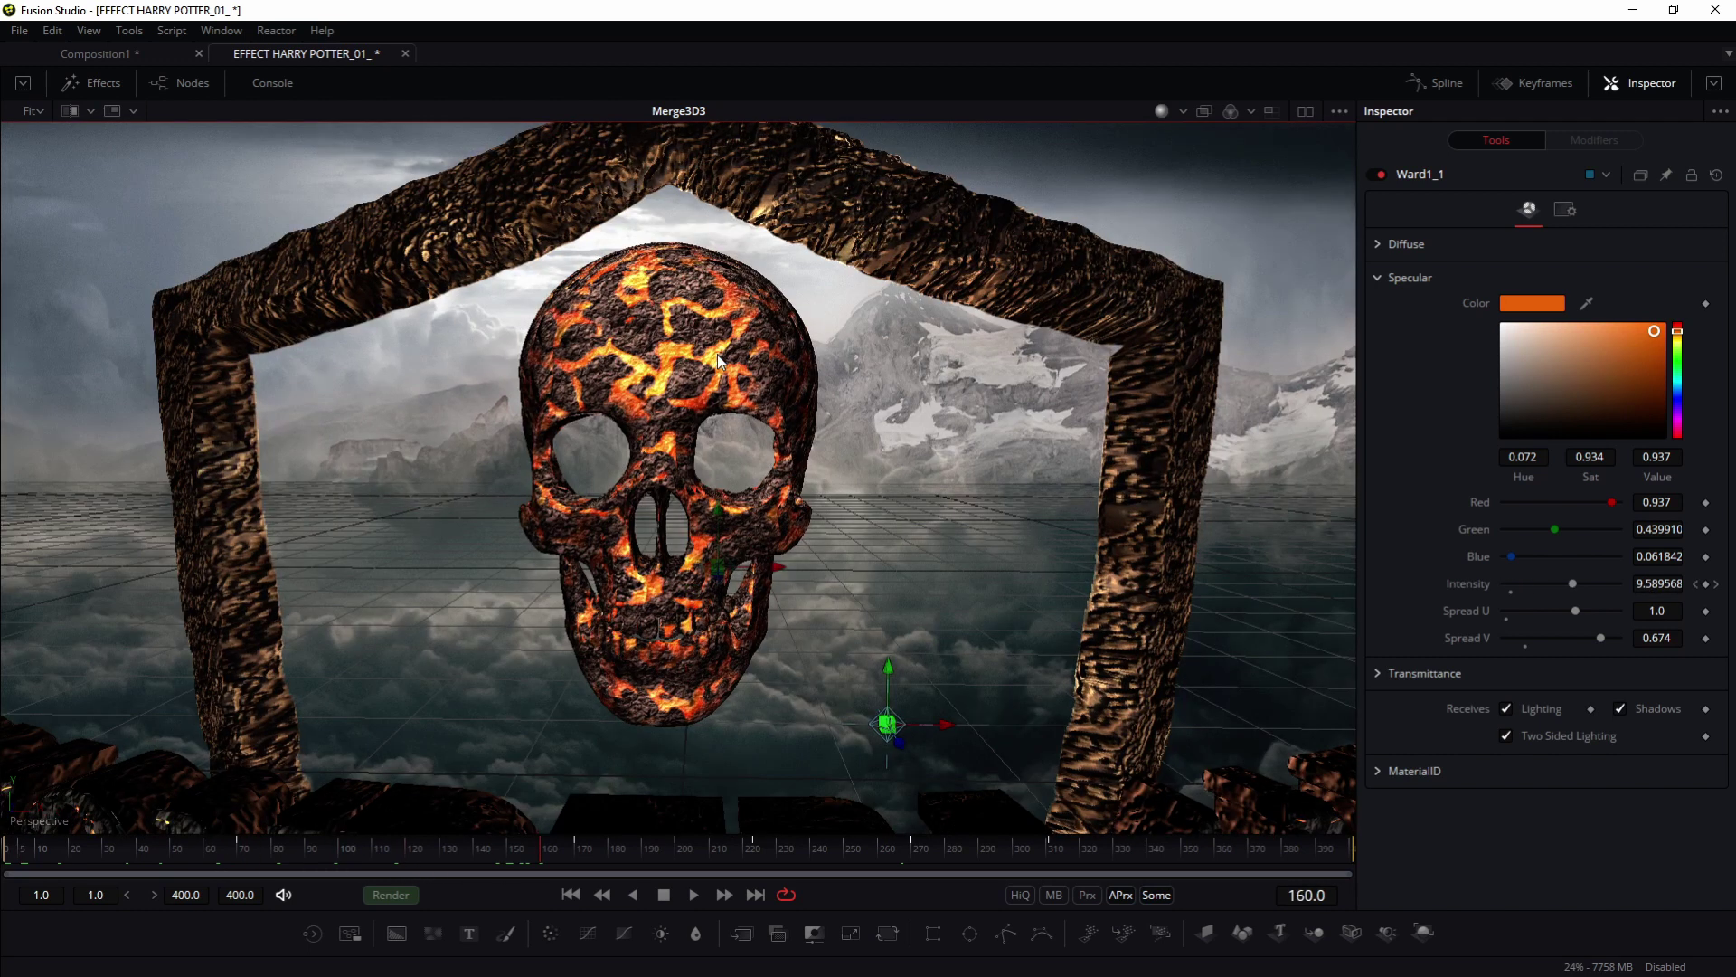
drag(678, 414, 711, 577)
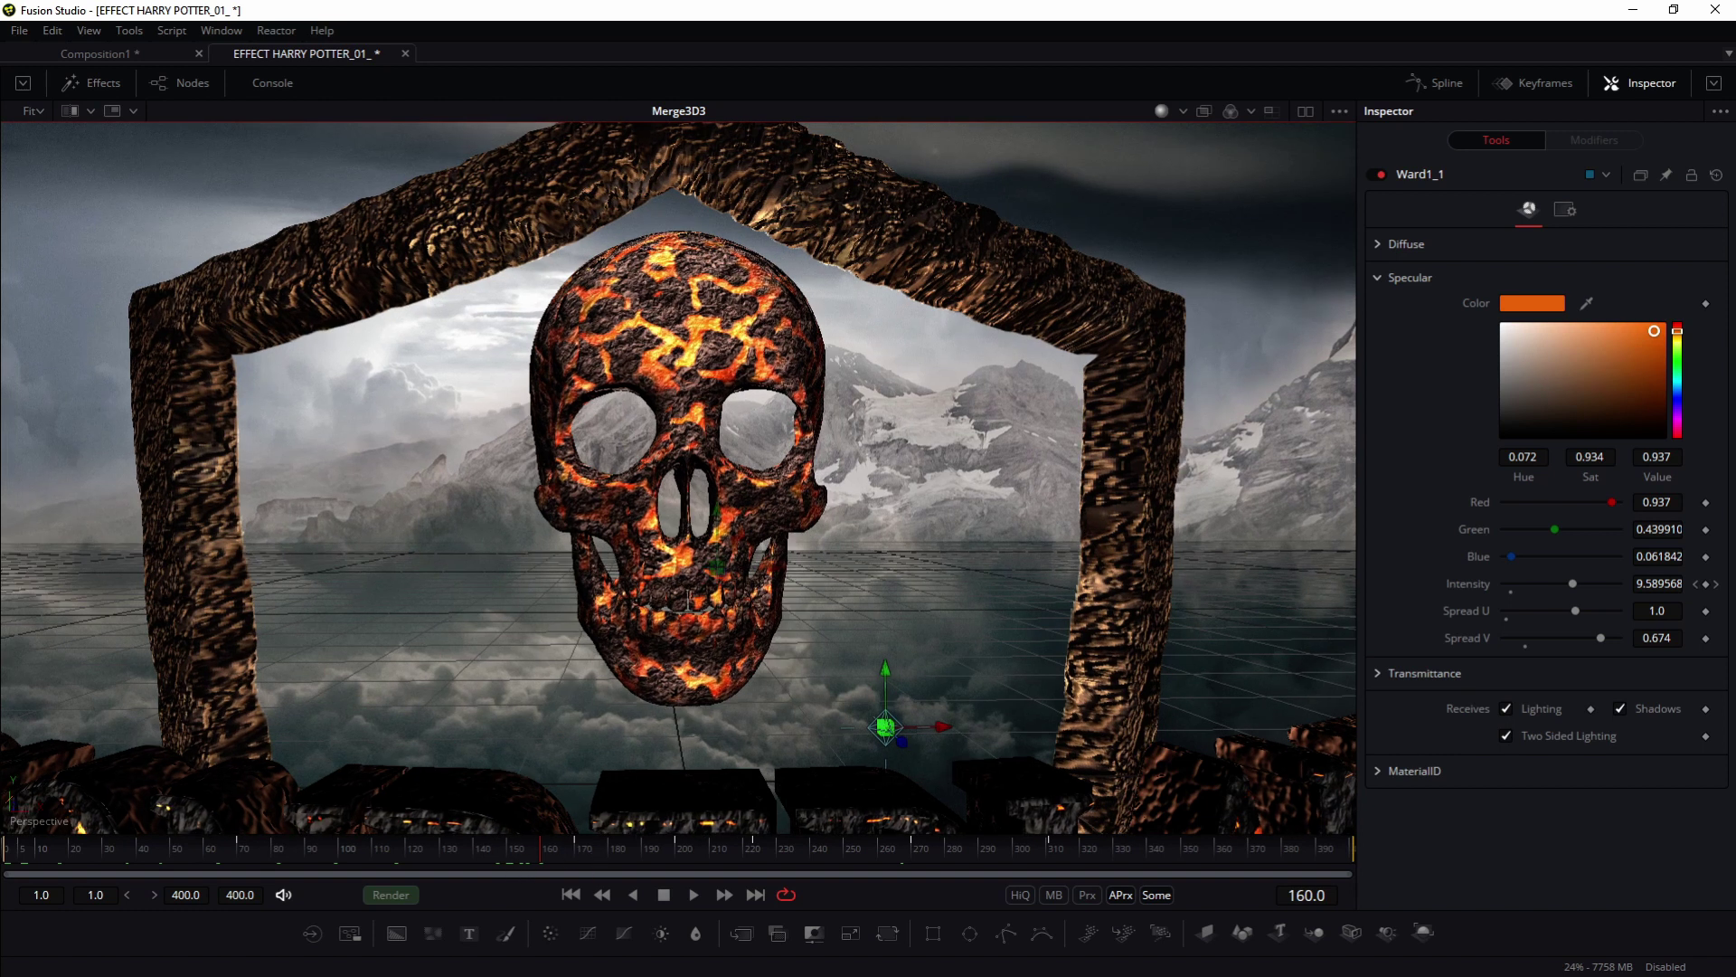
drag(590, 465, 646, 502)
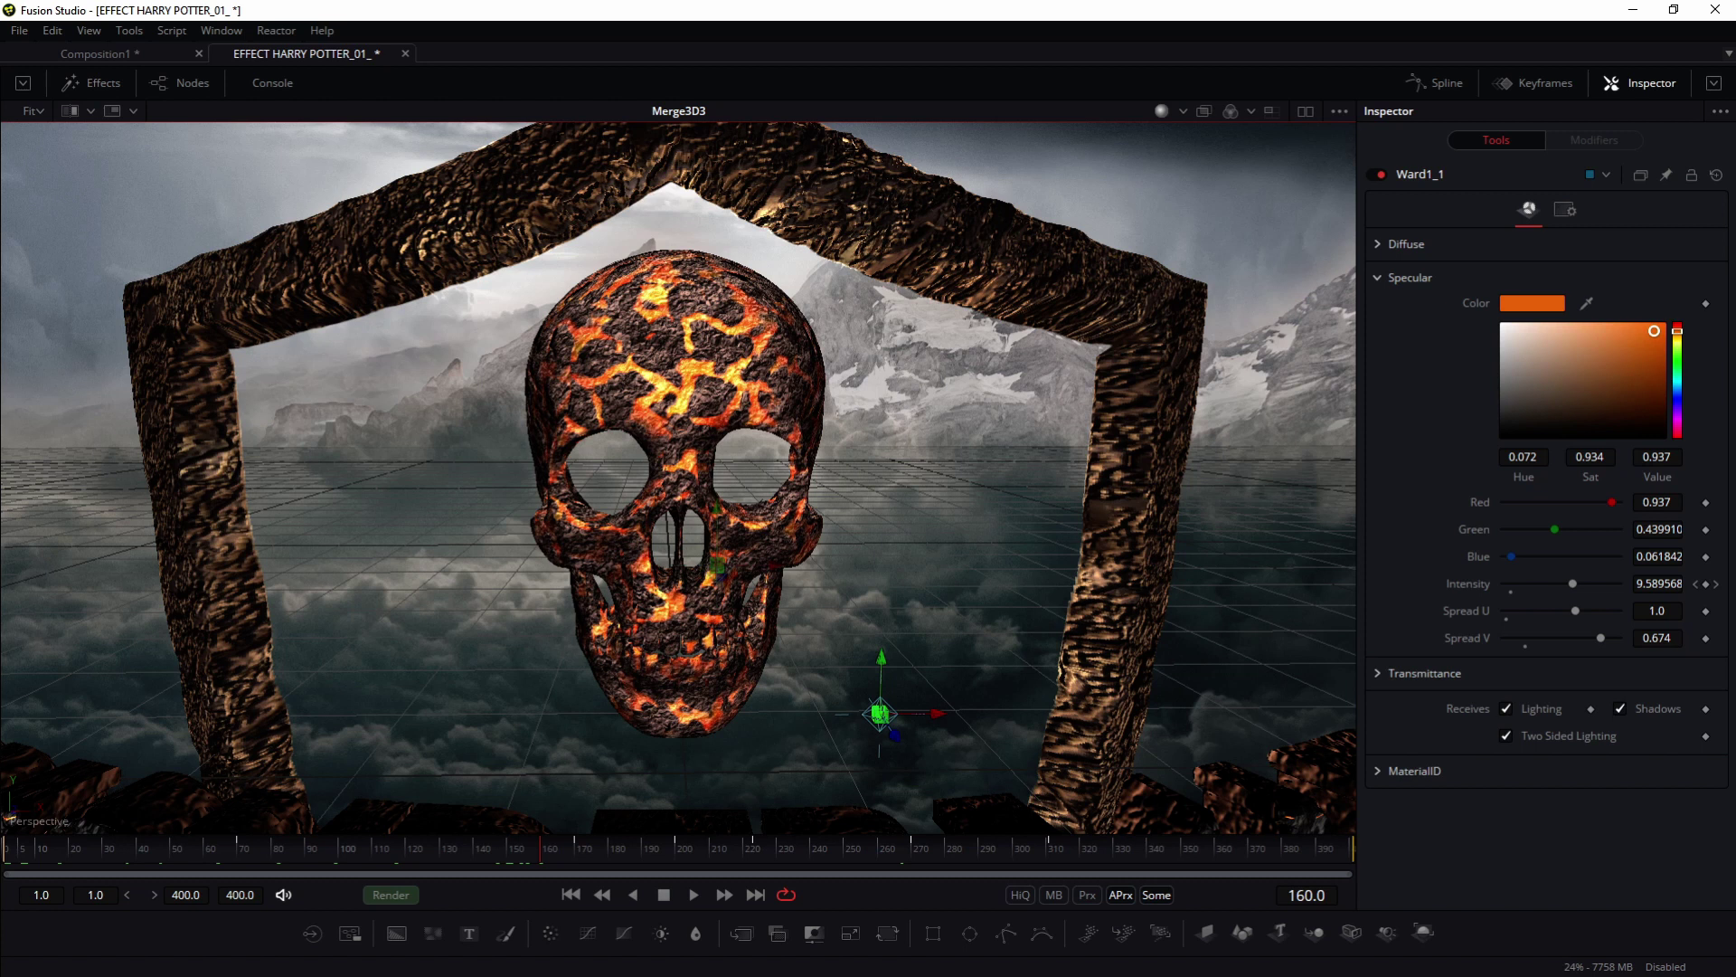
Step: Fit the floating node window below the skull and bring the Ward1_1 material network into view
drag(2, 488, 1229, 377)
drag(865, 577, 1375, 819)
drag(395, 527, 1113, 761)
scroll(757, 676, down, 2)
drag(756, 677, 879, 693)
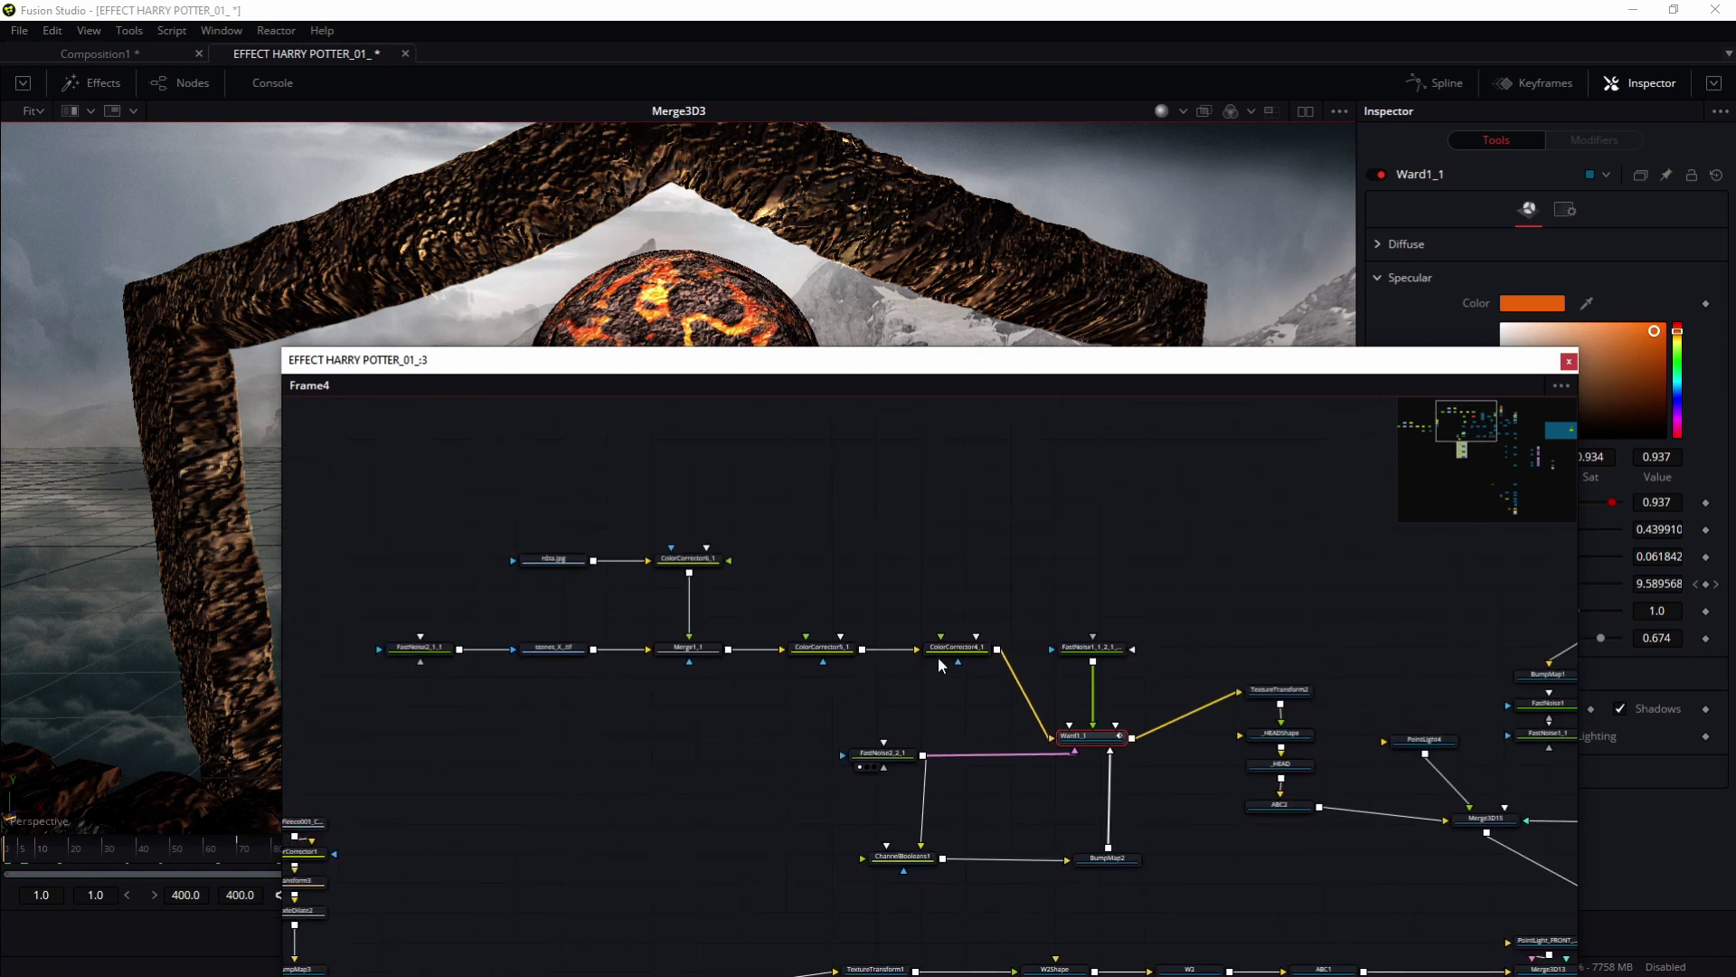
drag(1579, 346, 1354, 374)
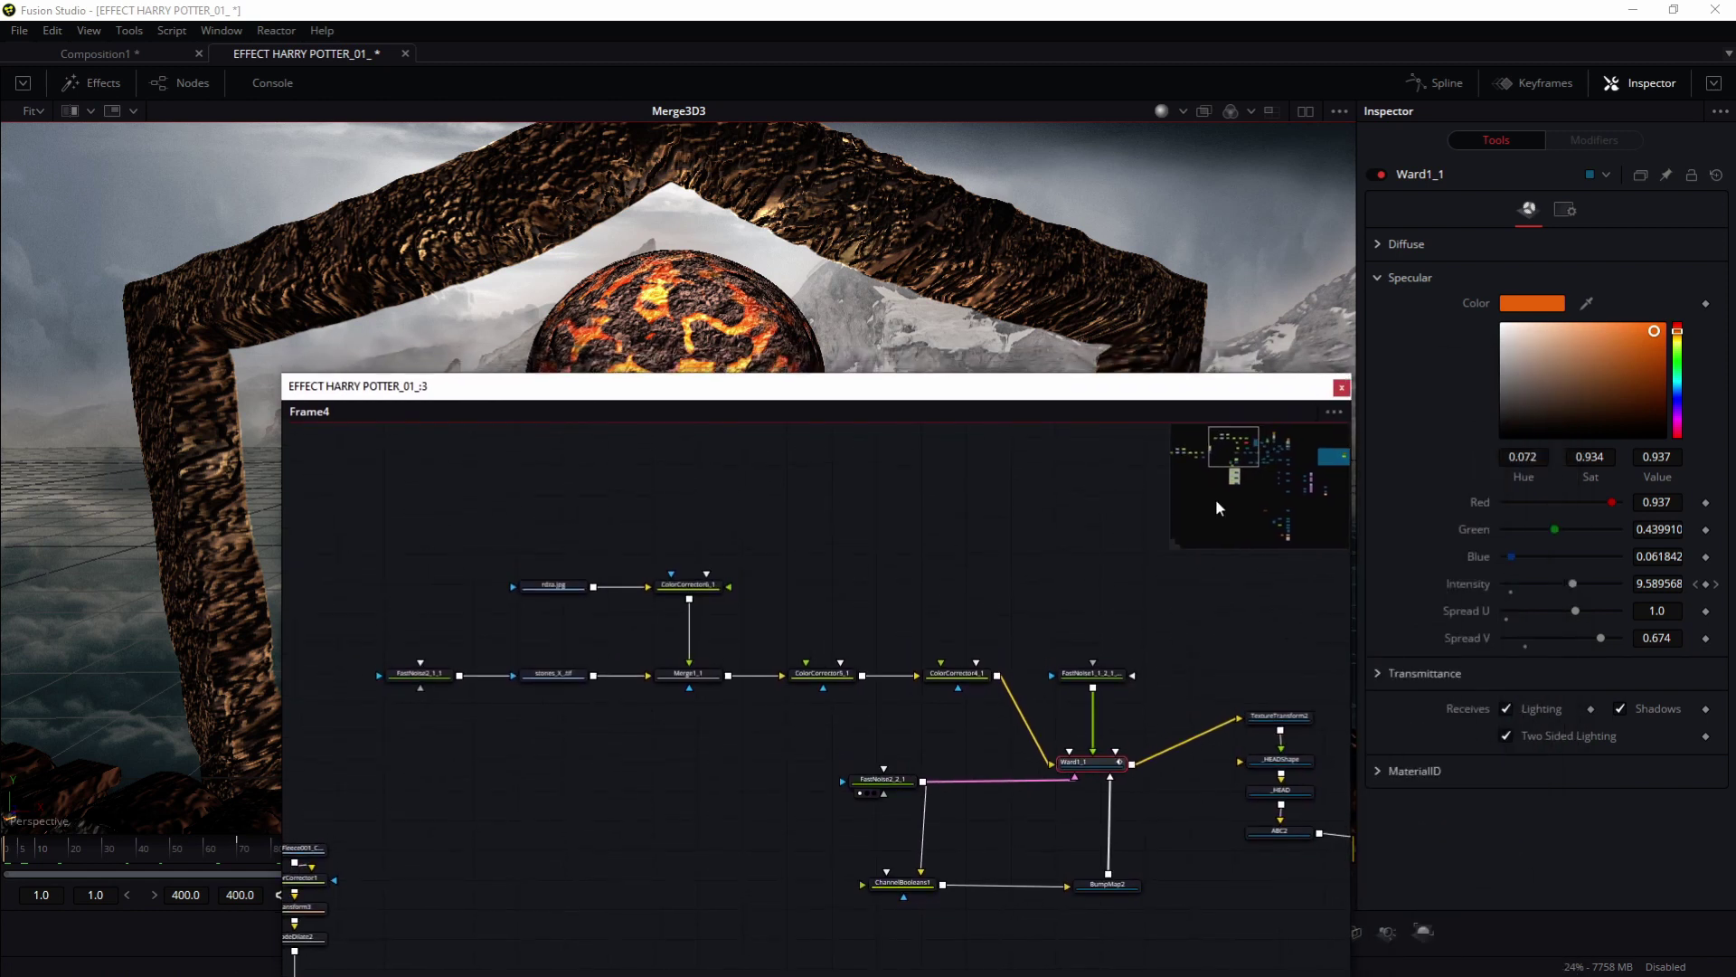
drag(902, 406, 861, 508)
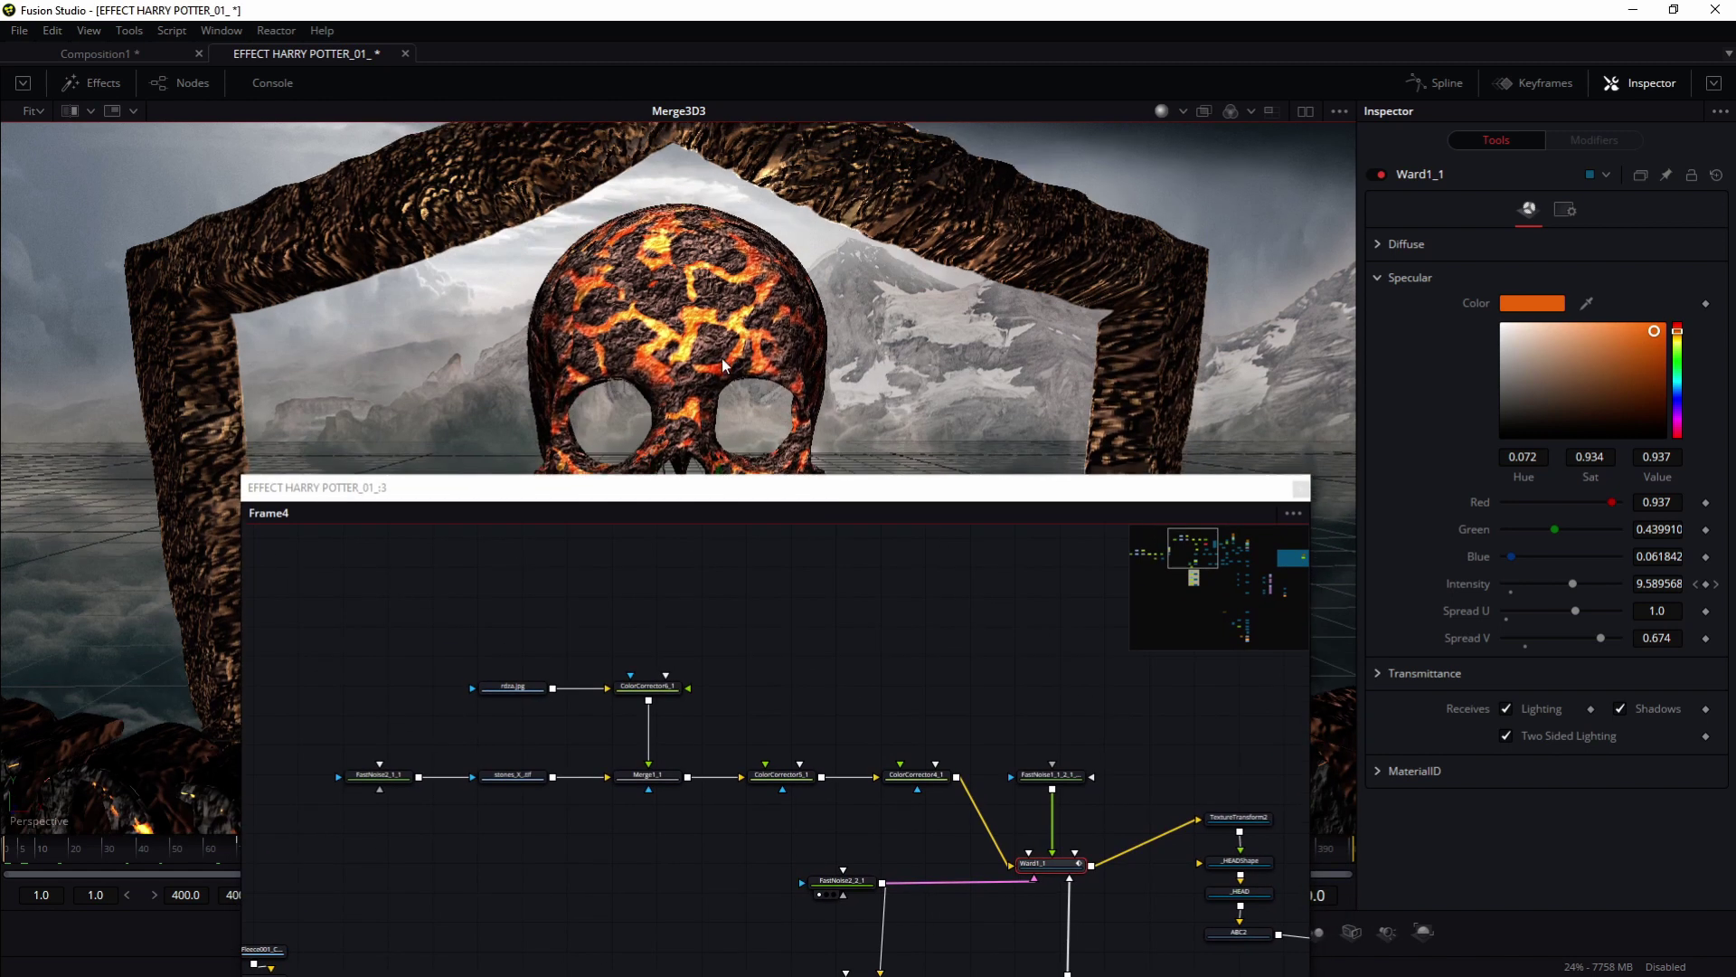
Step: Preview Ward1_1 and then ColorCorrector4_1, and examine the chain from Merge1_1 through the color correctors into Ward1_1
drag(657, 226, 615, 237)
drag(992, 806, 968, 715)
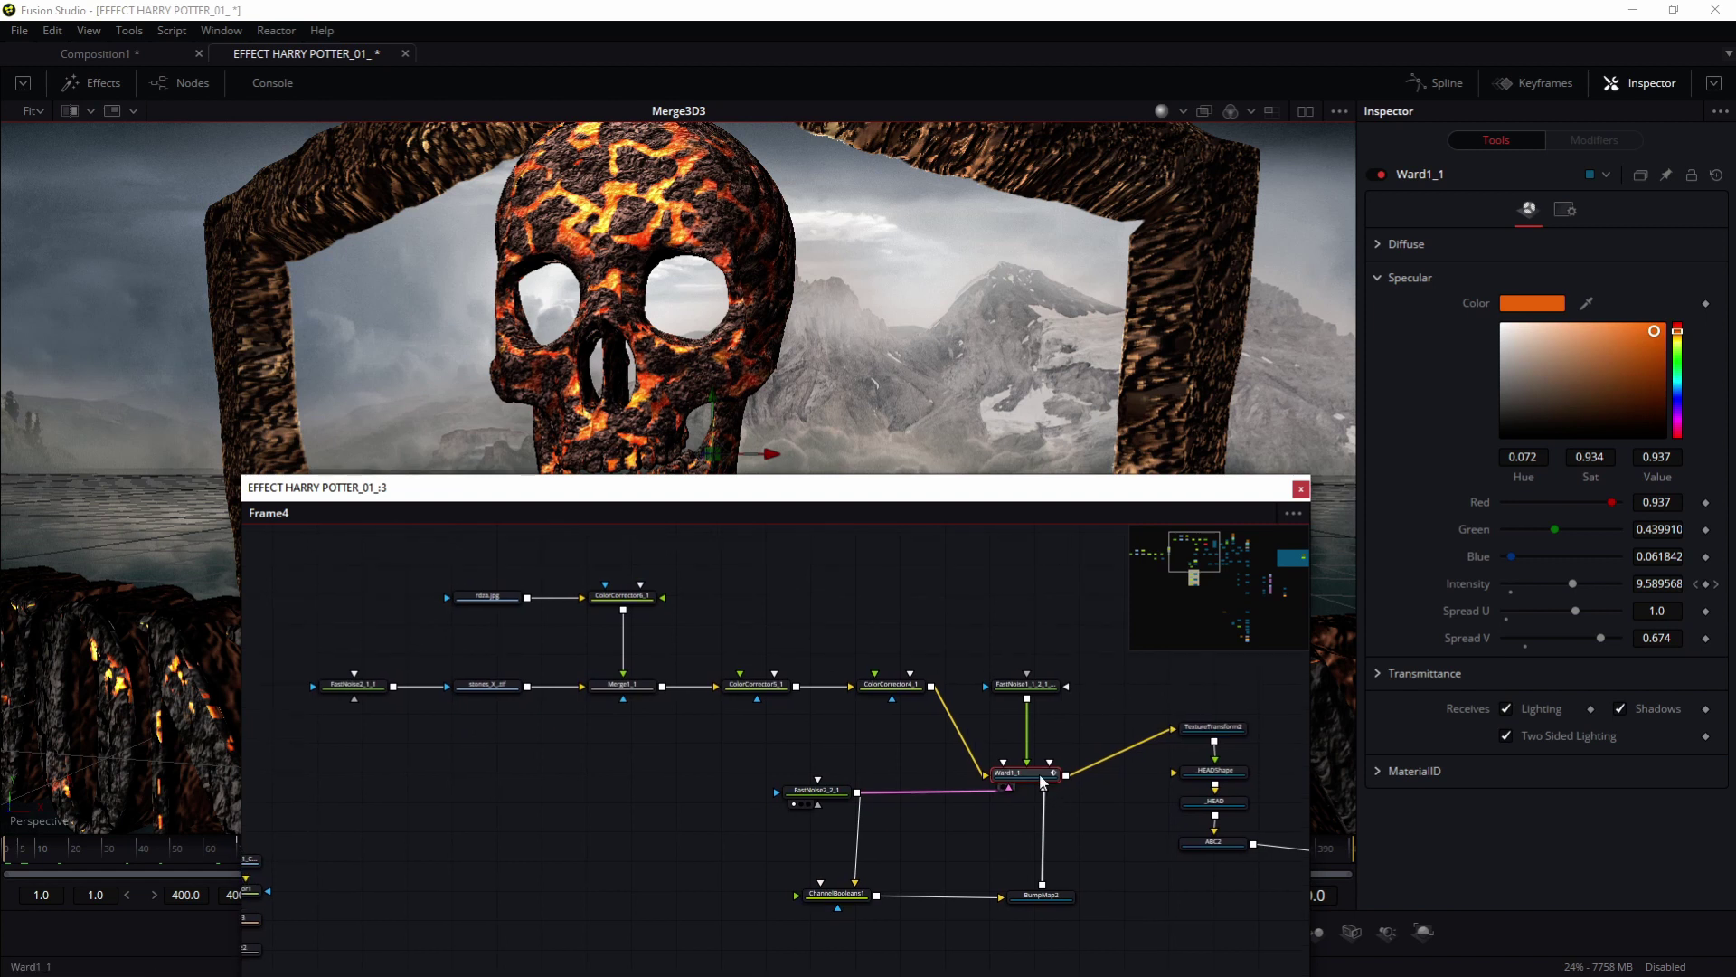
key(1)
drag(718, 302, 697, 364)
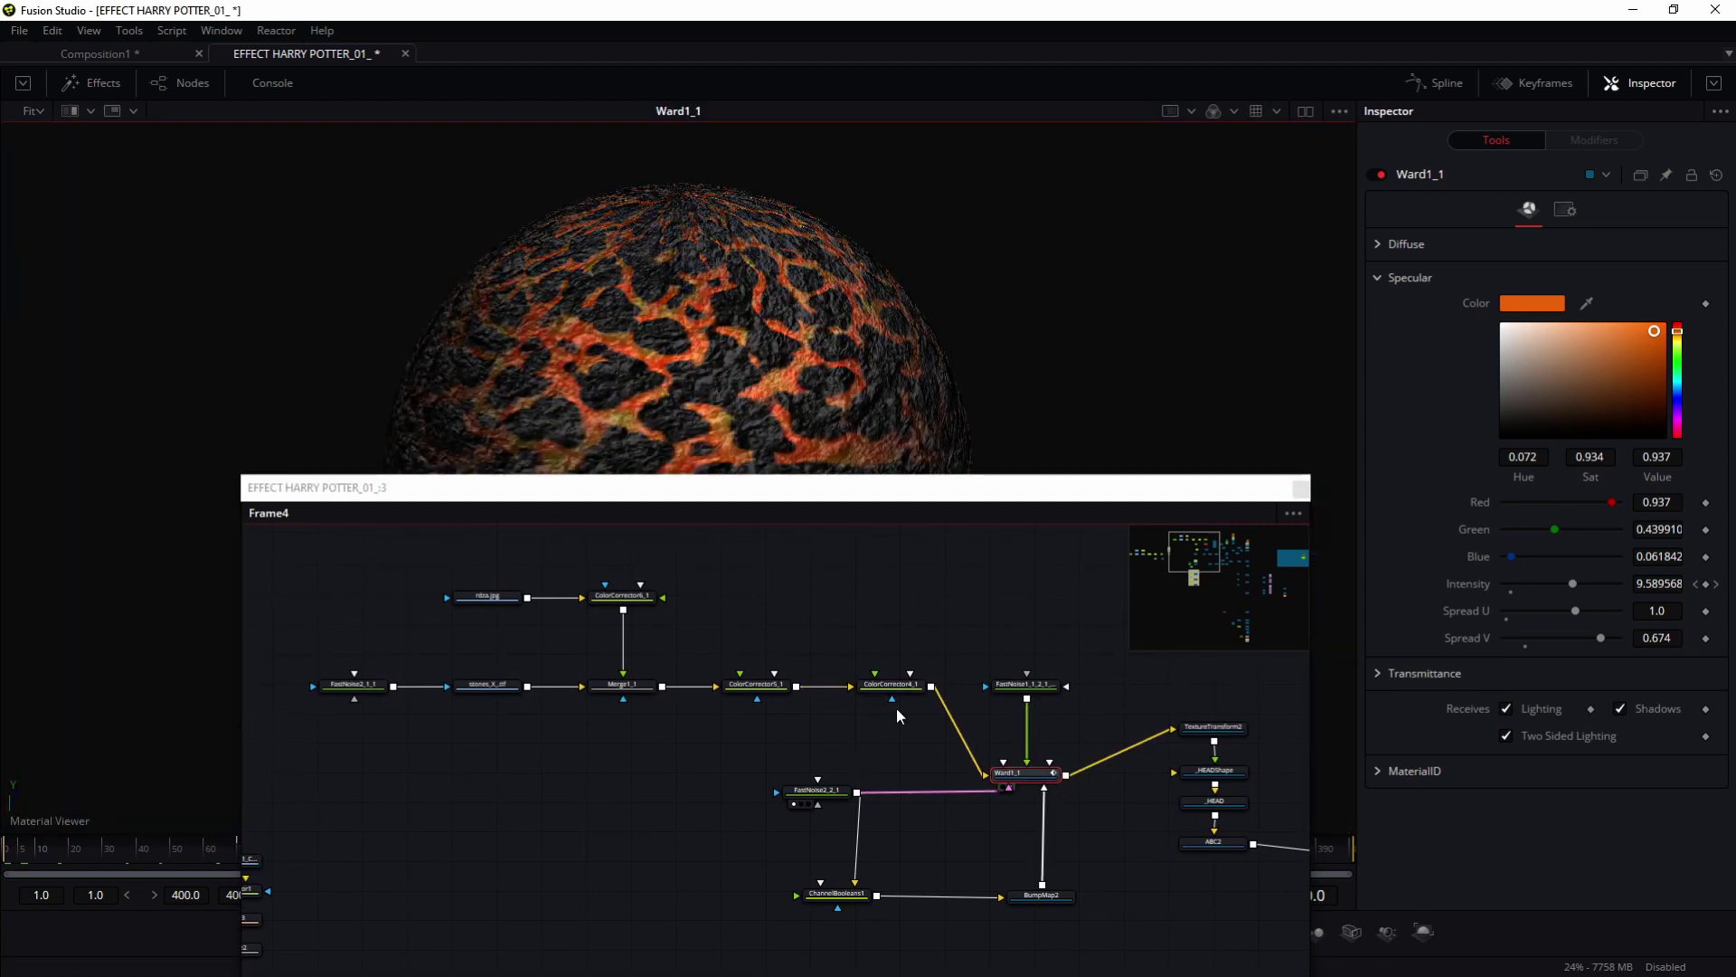
scroll(1006, 768, up, 2)
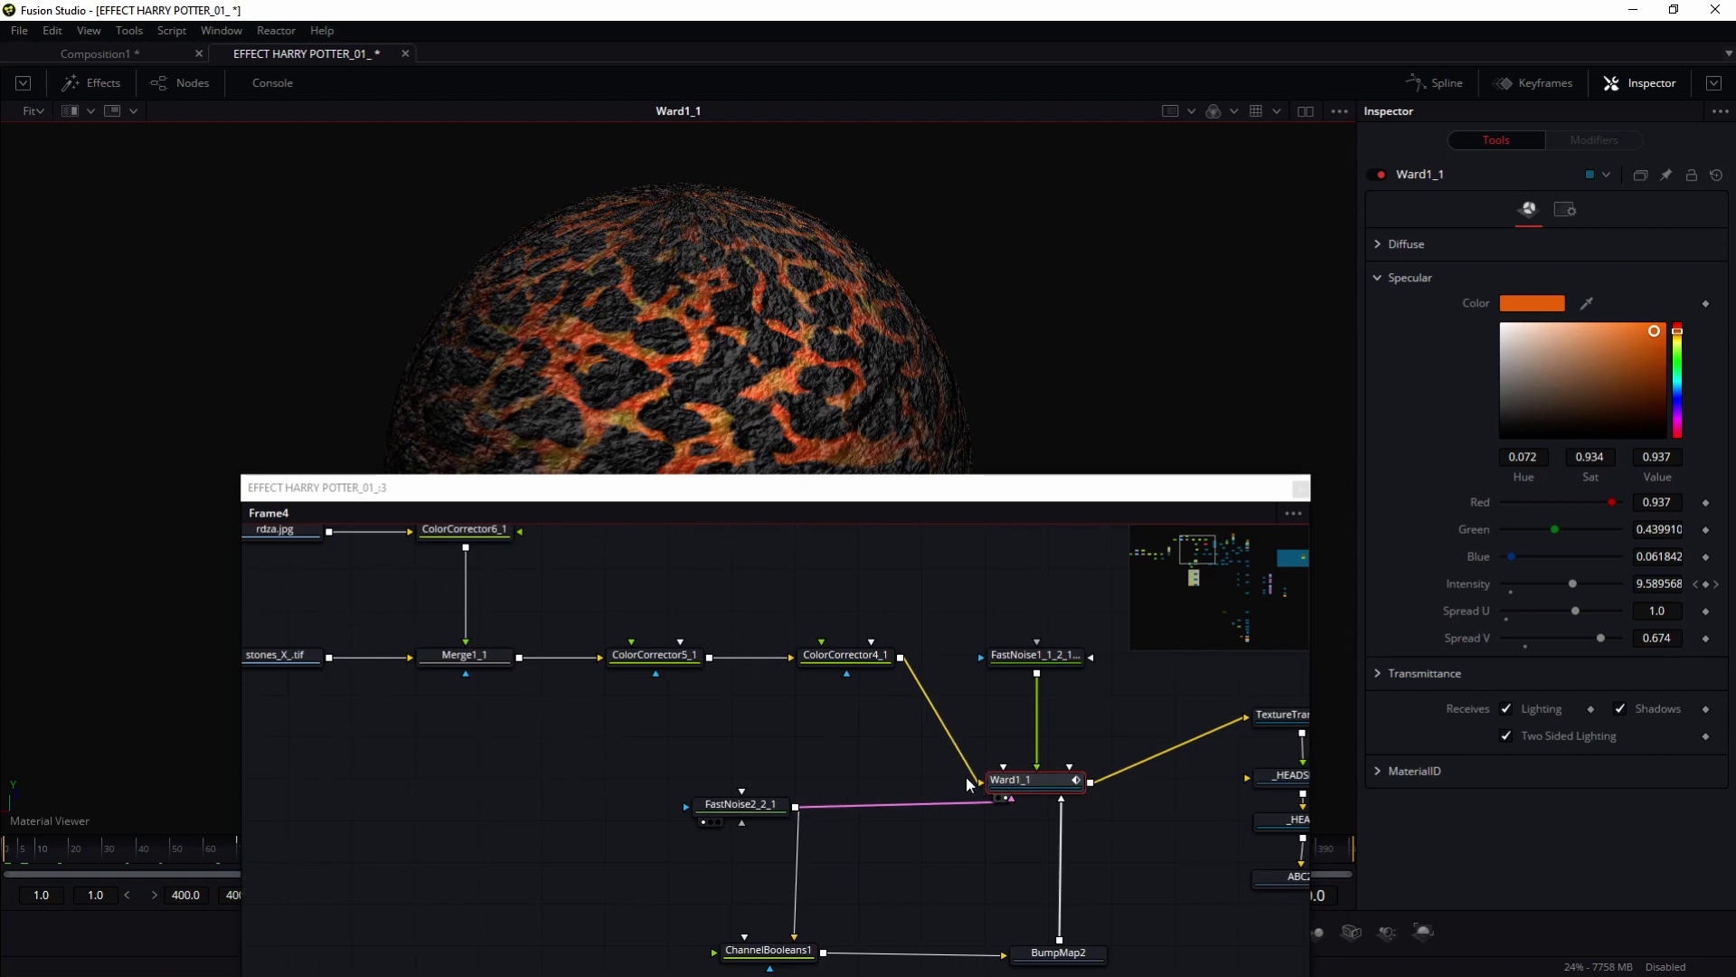
drag(885, 653, 719, 293)
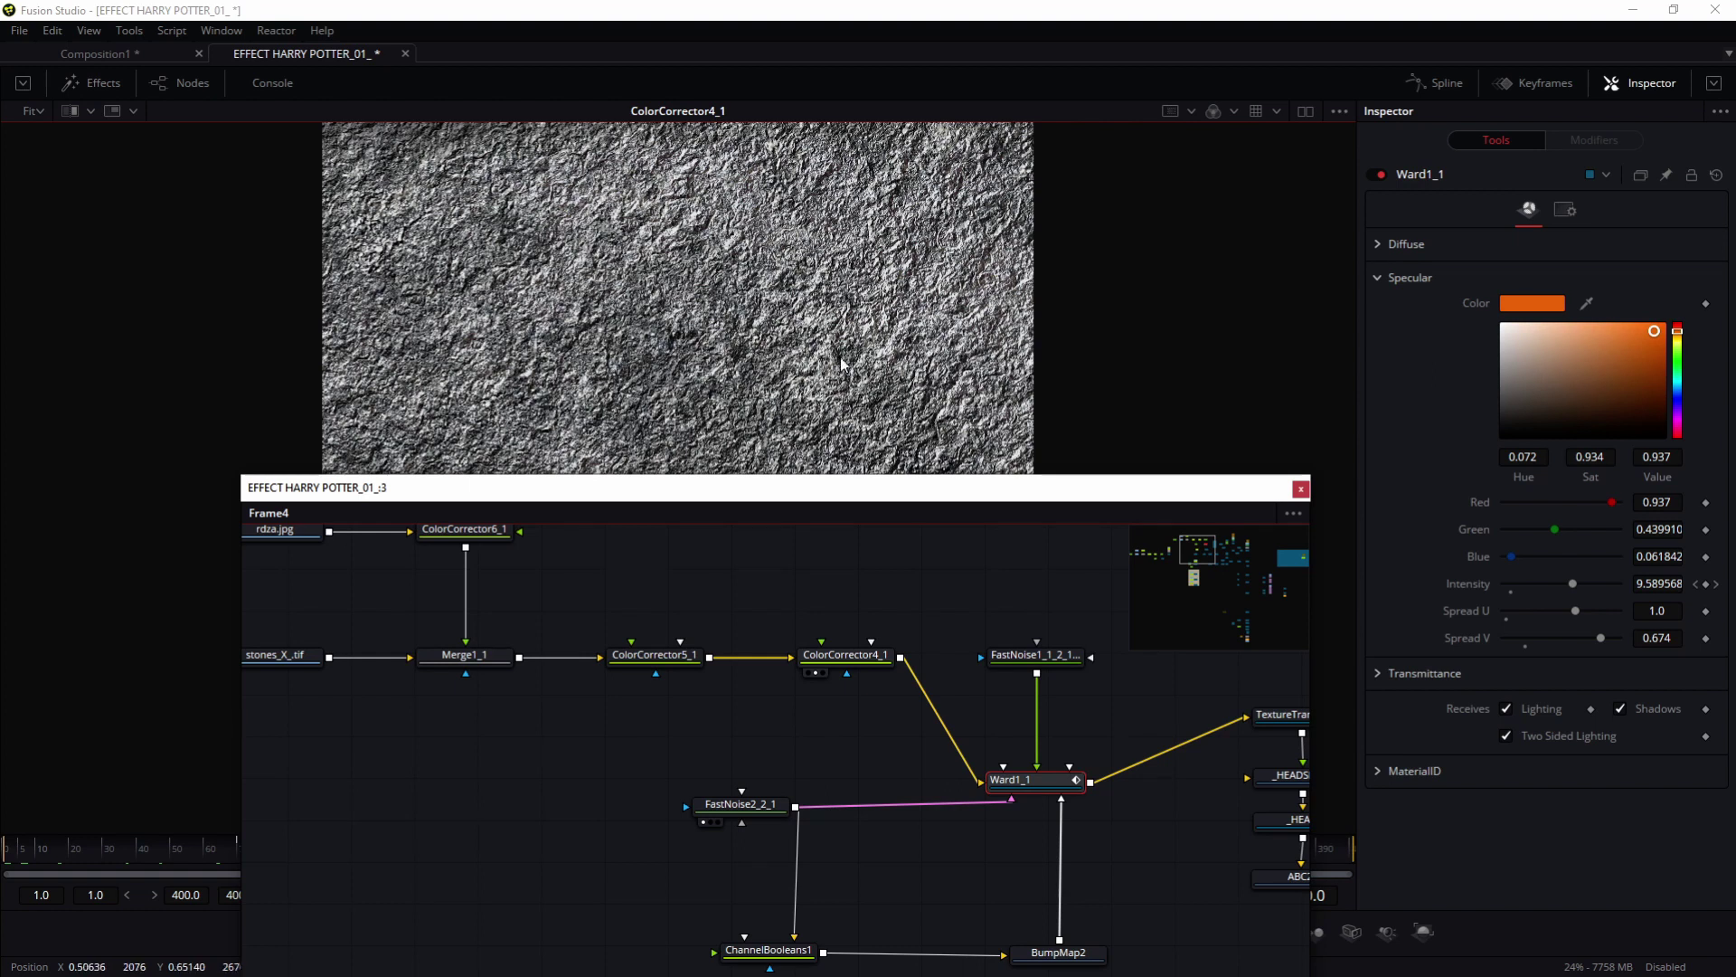
drag(672, 645, 742, 239)
drag(1055, 729, 634, 214)
drag(891, 708, 482, 657)
drag(740, 624, 279, 731)
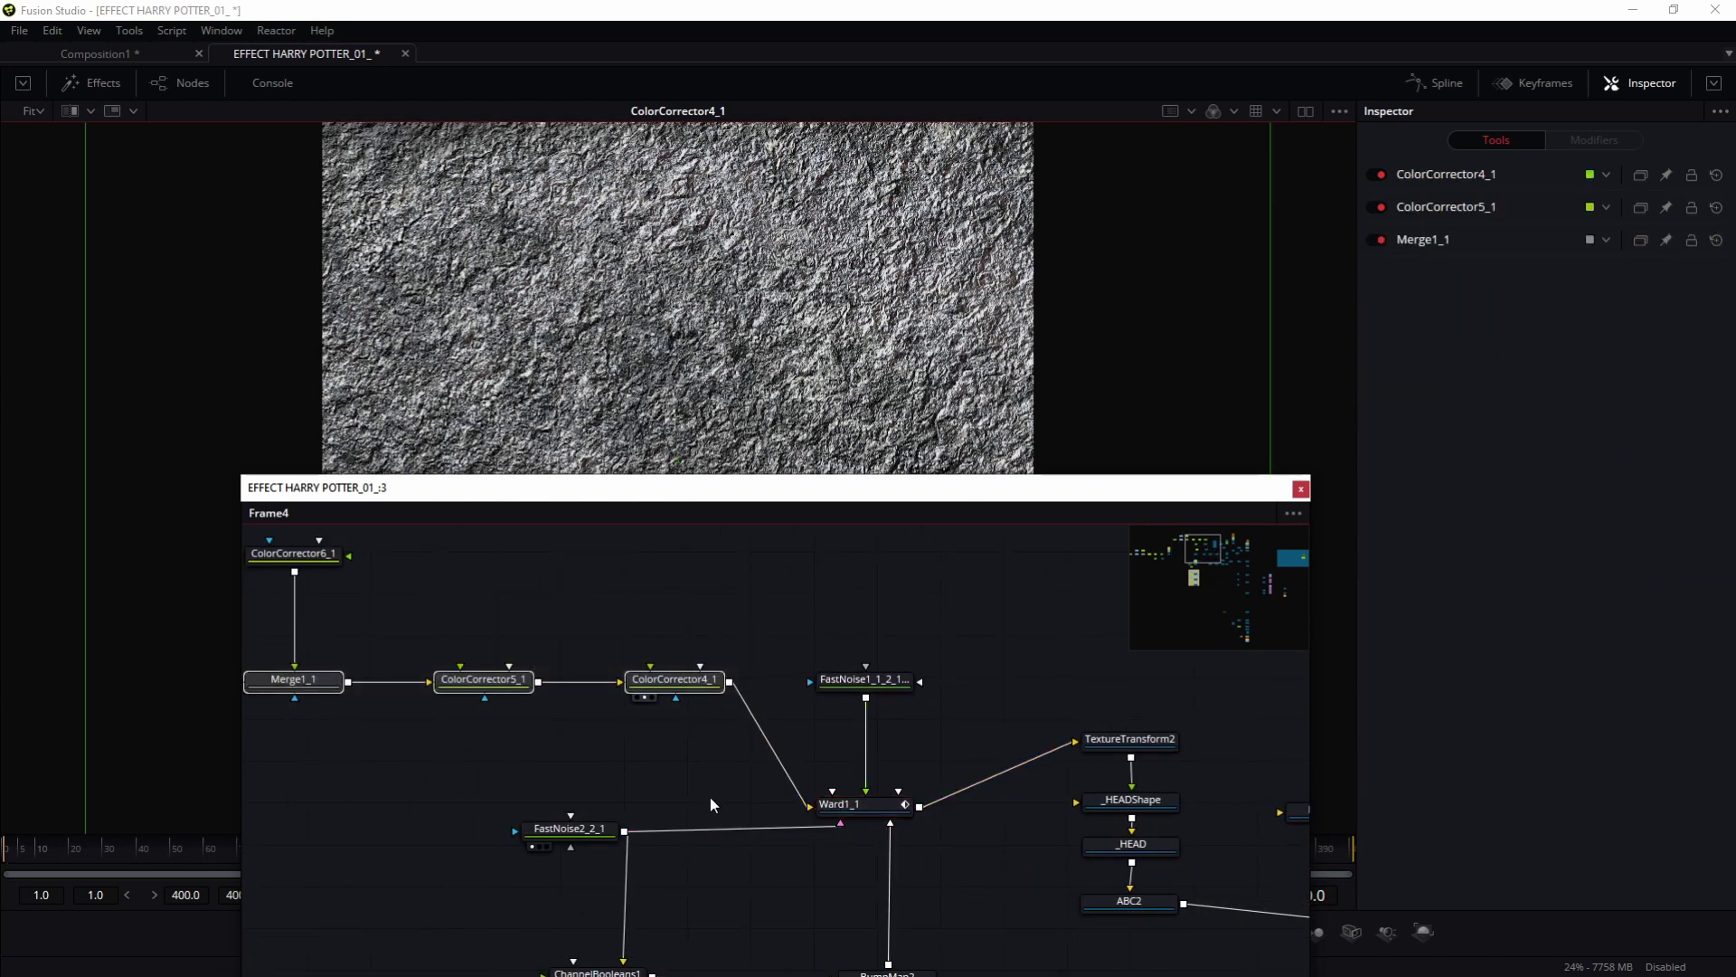
Step: Preview the Ward1_1 material again, followed by the FastNoise2_2_1 node connected to it
scroll(760, 720, down, 1)
click(823, 723)
key(1)
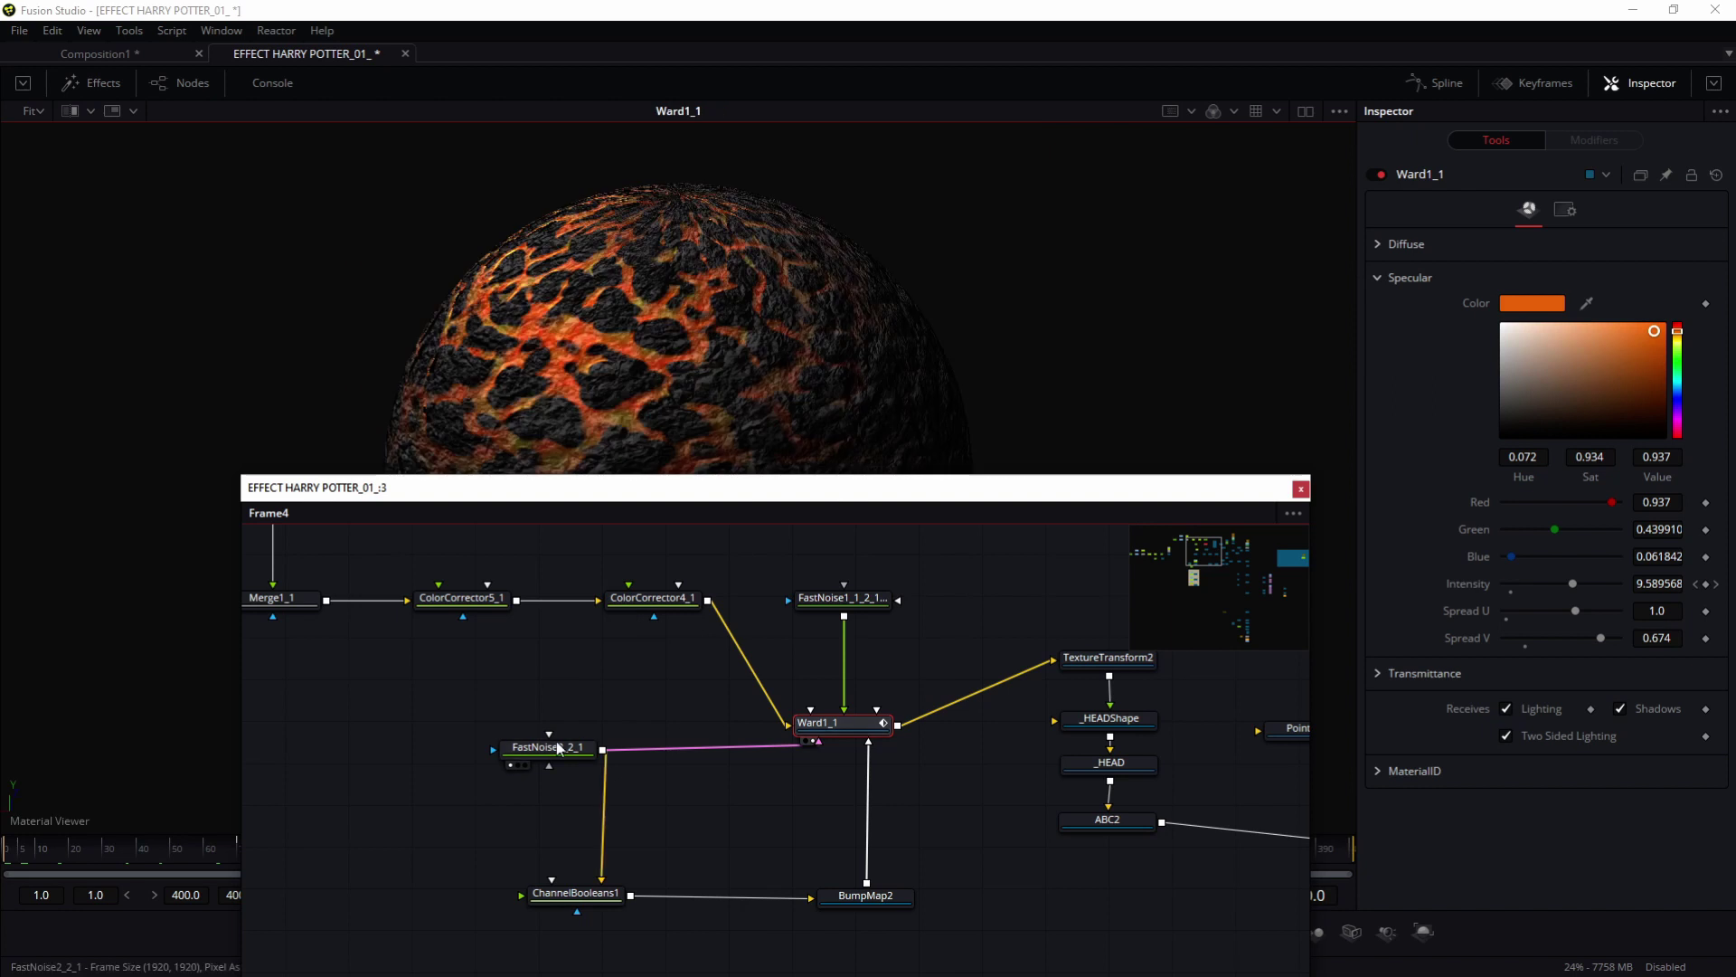
key(1)
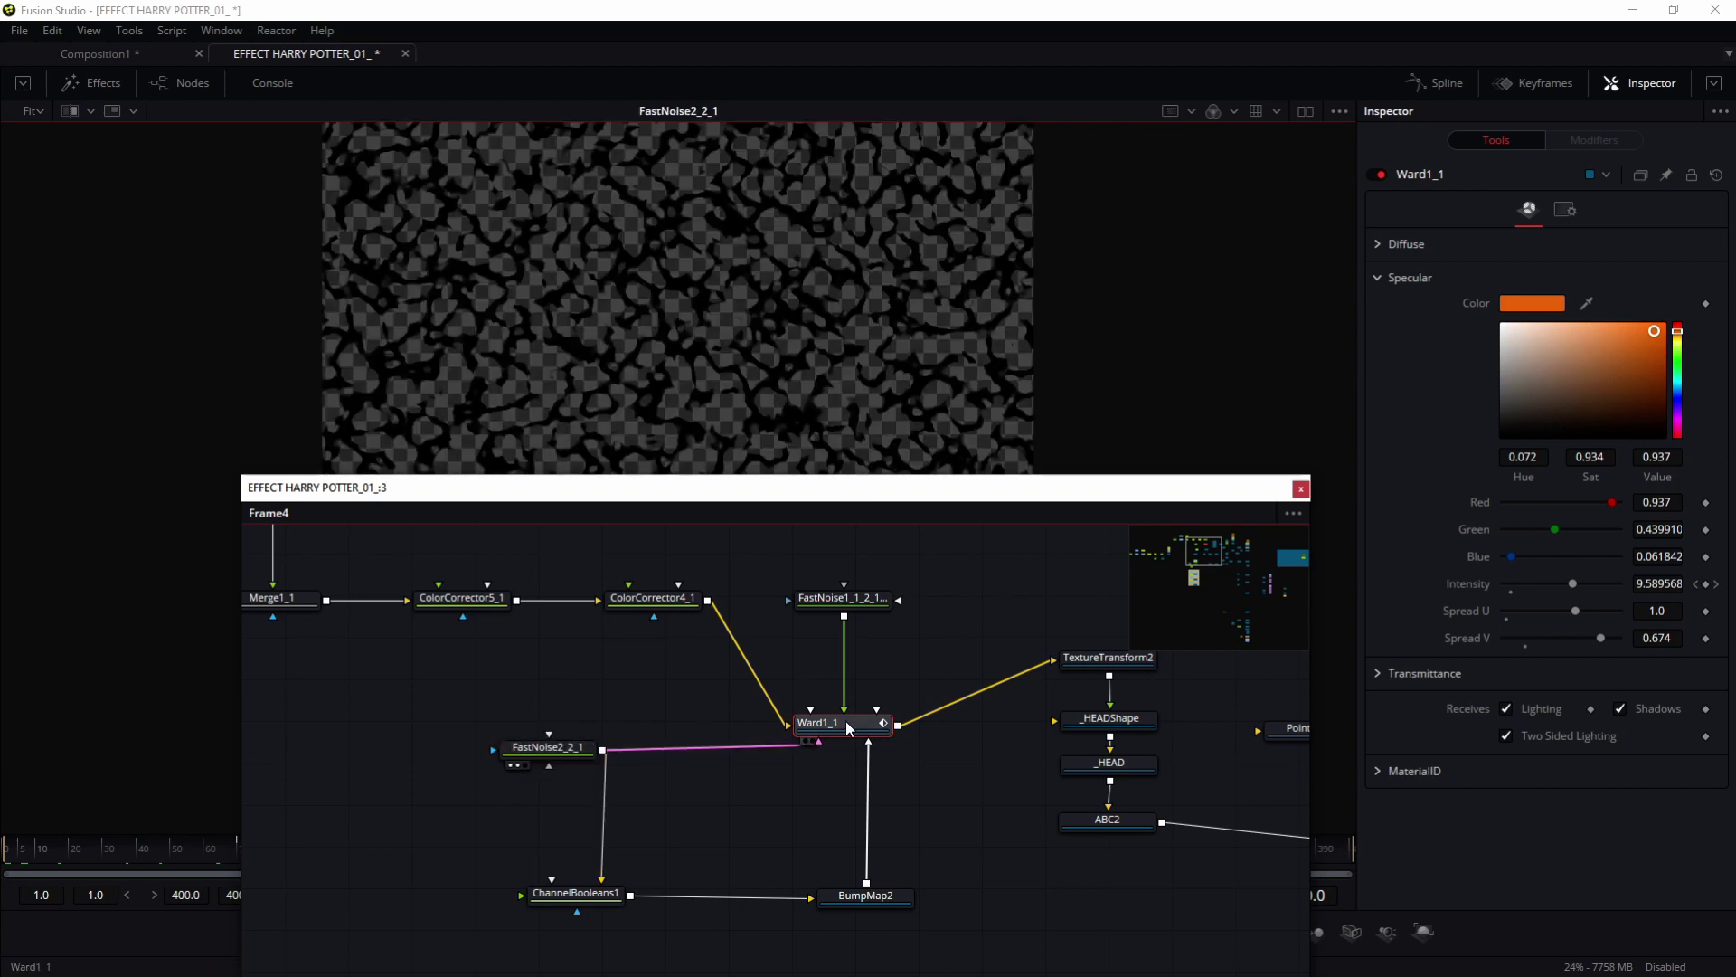
Step: Split the viewer to show ABC2 beside FastNoise2_2_1, and inspect the settings of FastNoise2_2_1 and BumpMap2
click(1304, 111)
drag(1023, 290, 957, 244)
click(548, 747)
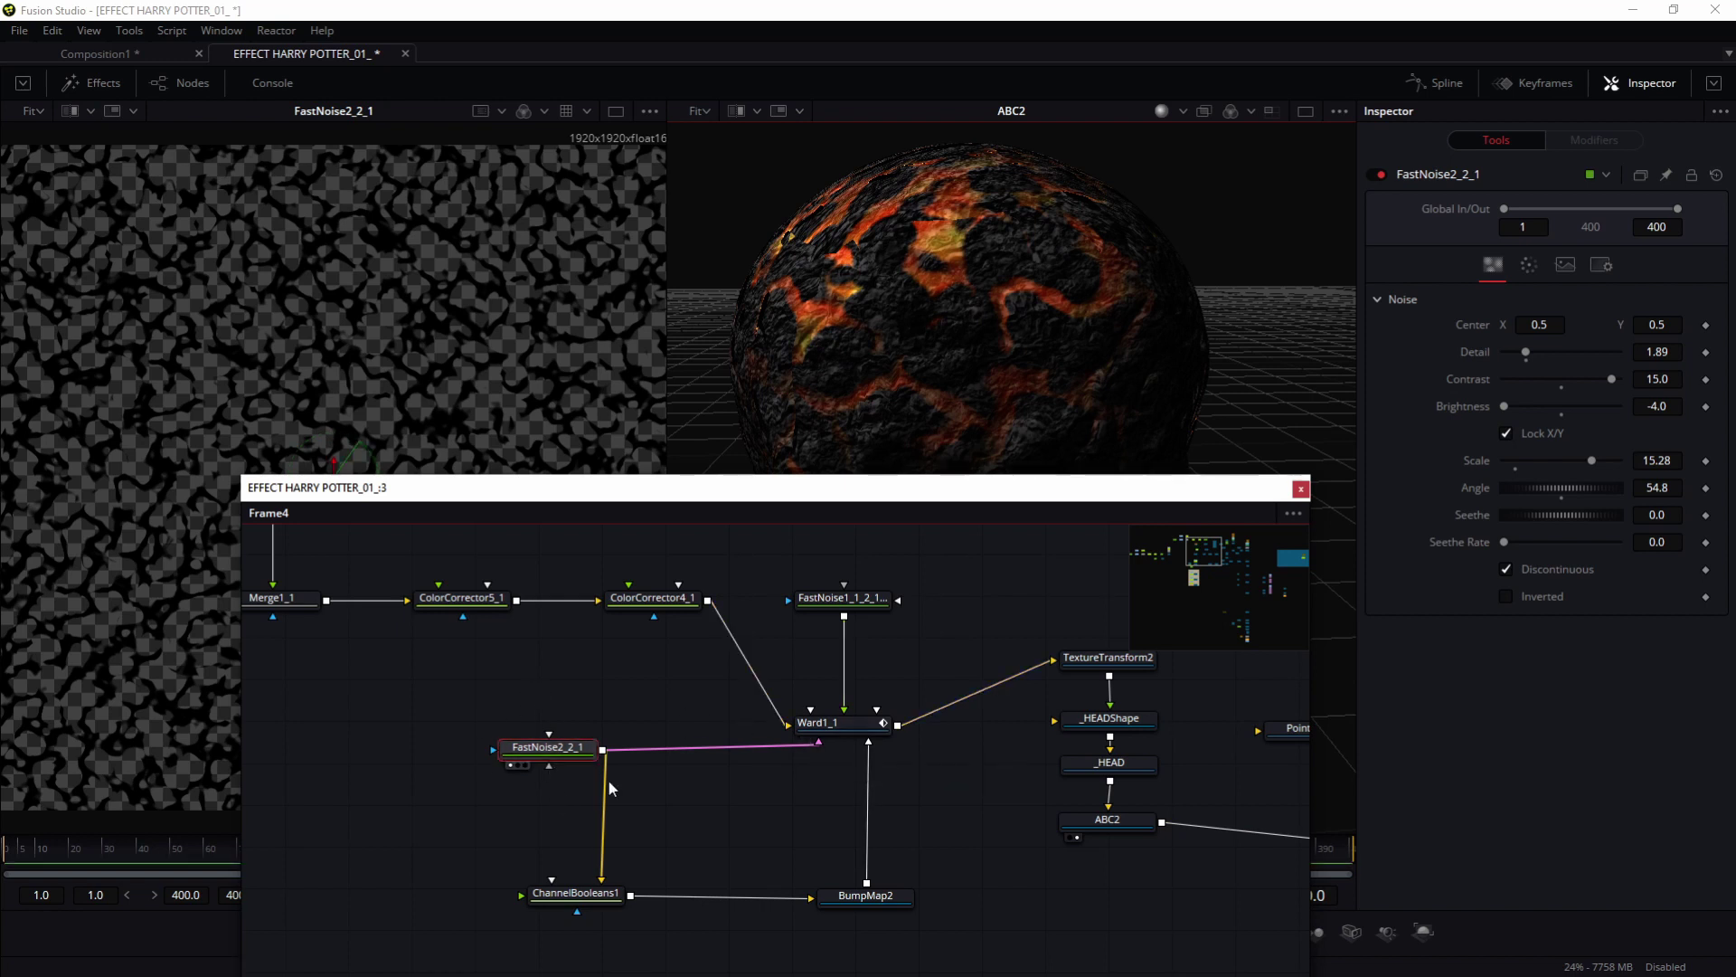
drag(850, 904, 857, 901)
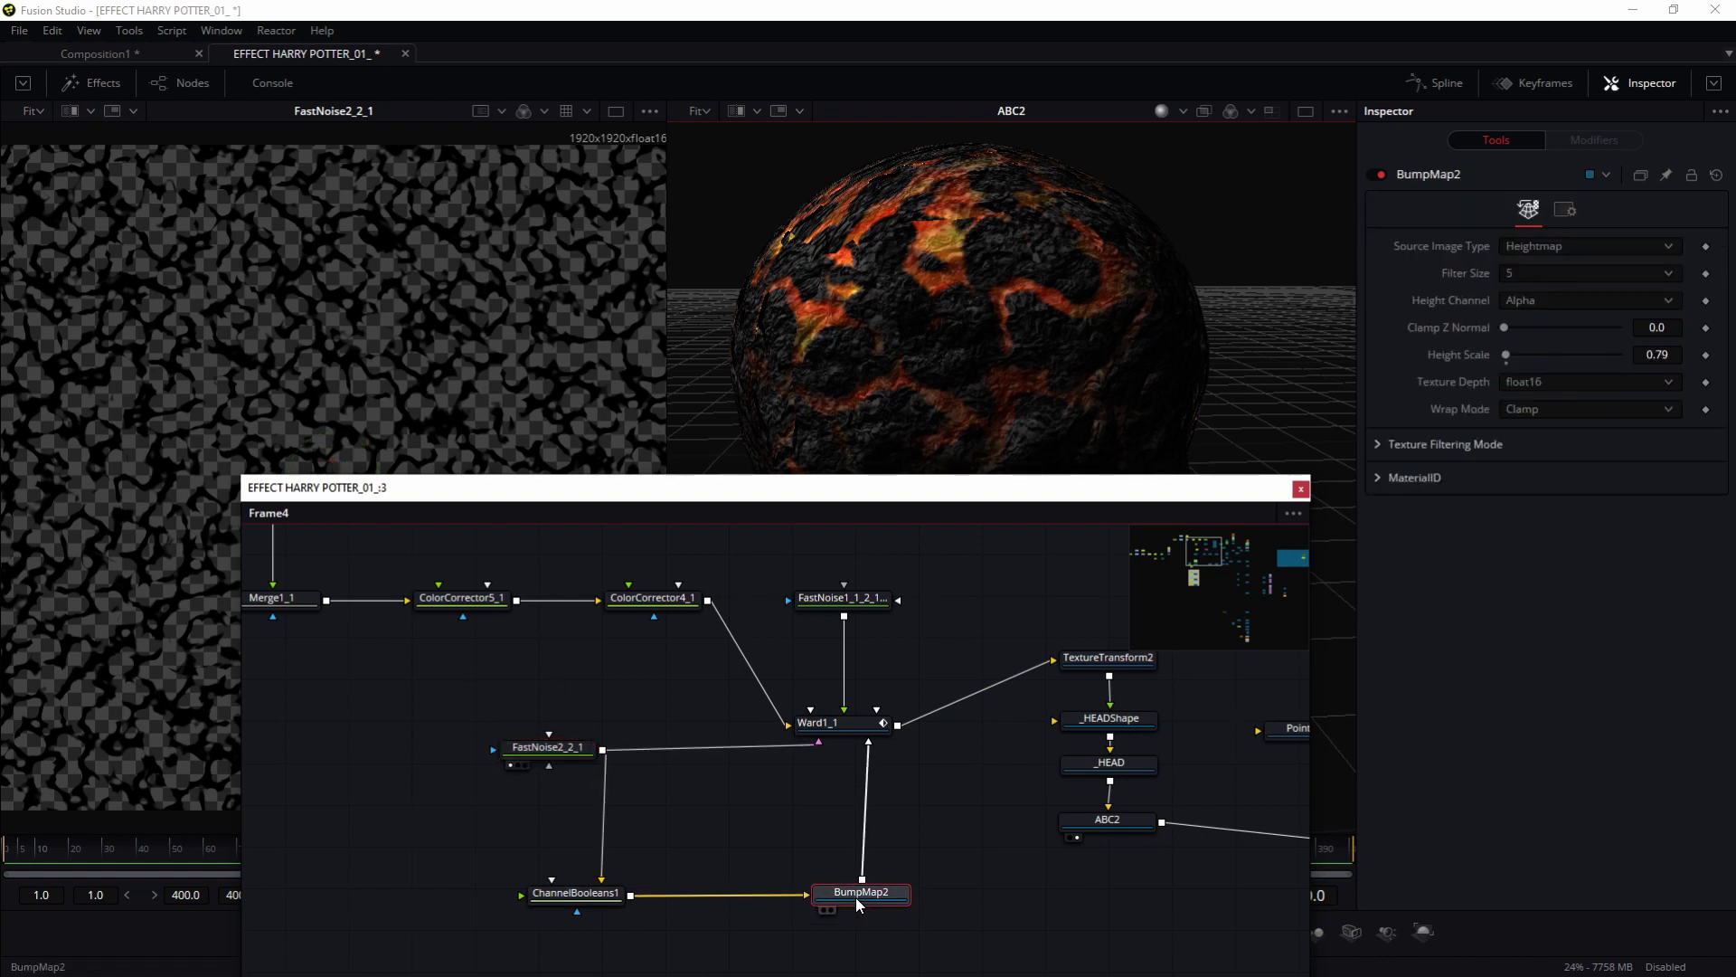
mouse_move(1049, 293)
mouse_down()
mouse_move(1001, 320)
mouse_move(1027, 271)
mouse_up()
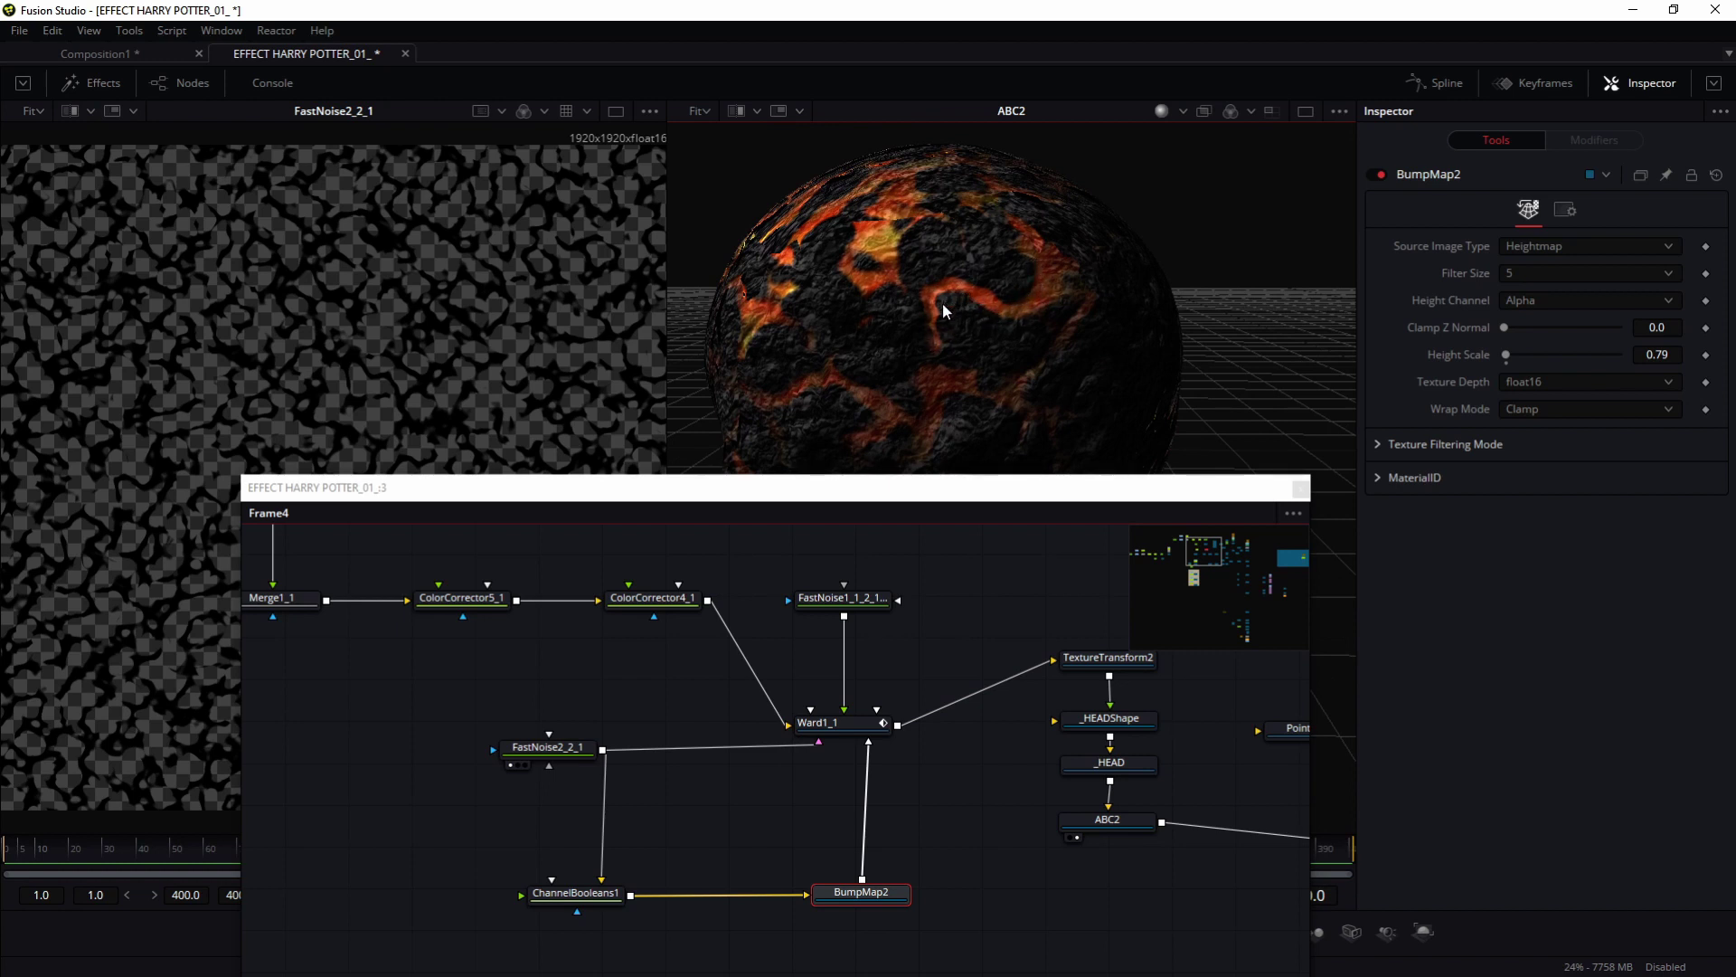
drag(841, 896, 841, 888)
Step: View FastNoise1_1_2_1_1_1 beside ABC2 and inspect the noise settings driving Ward1_1's specular color
click(806, 616)
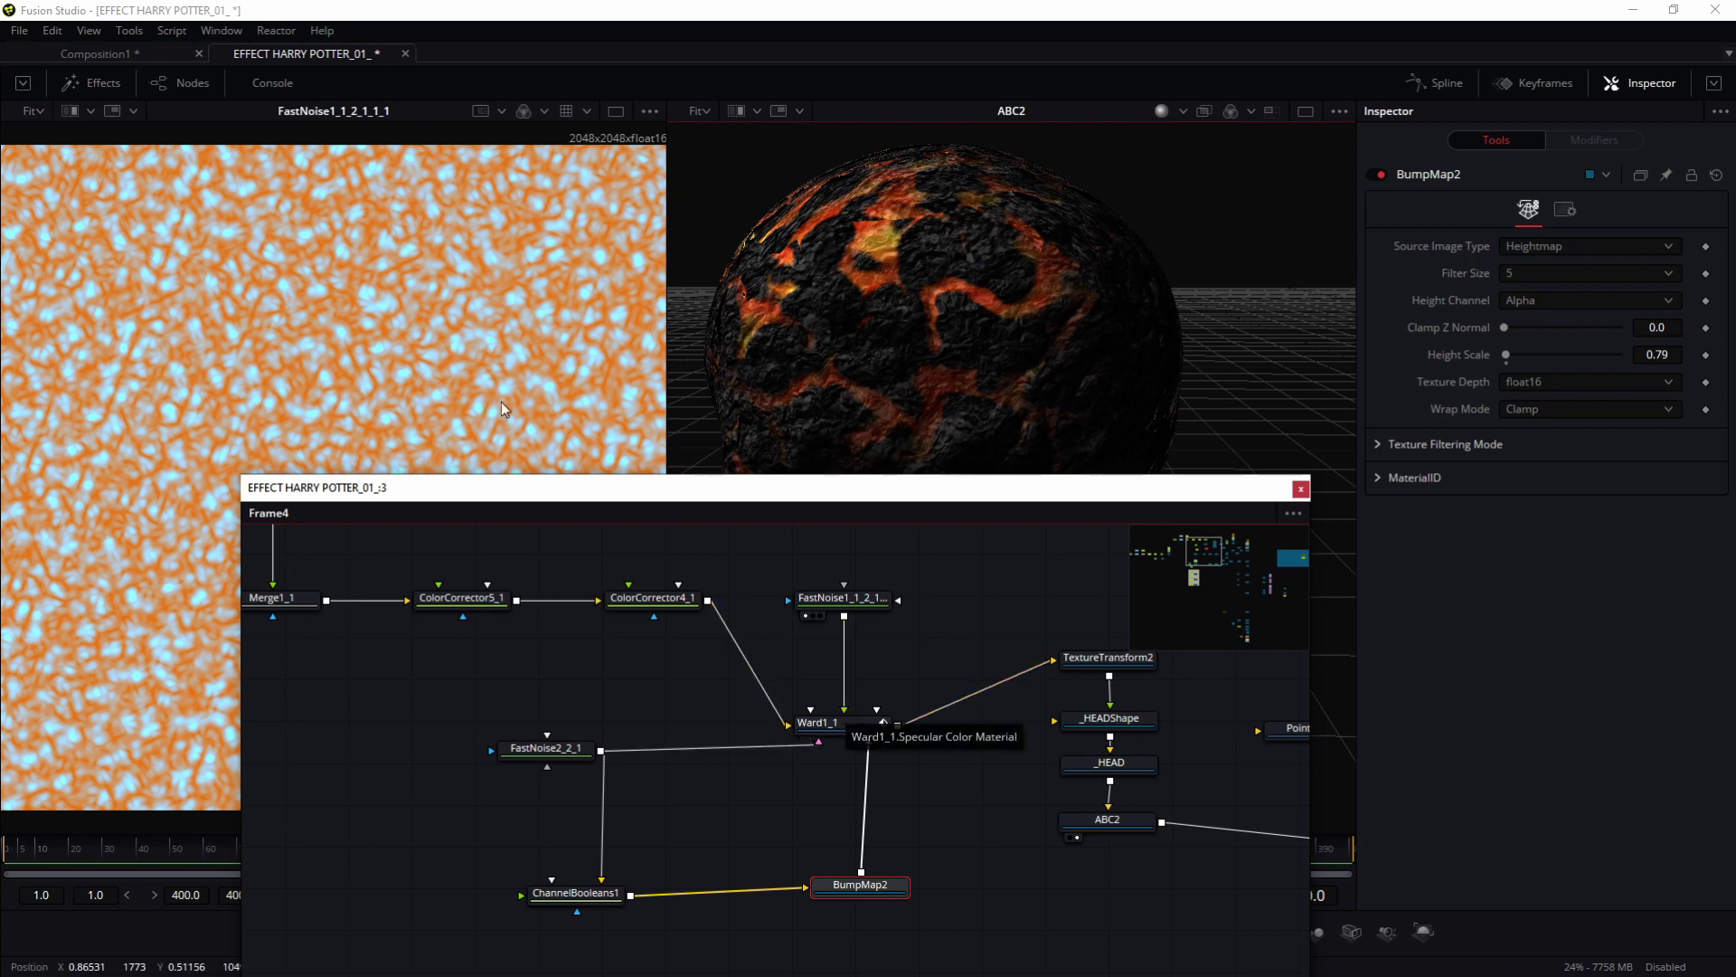
click(924, 353)
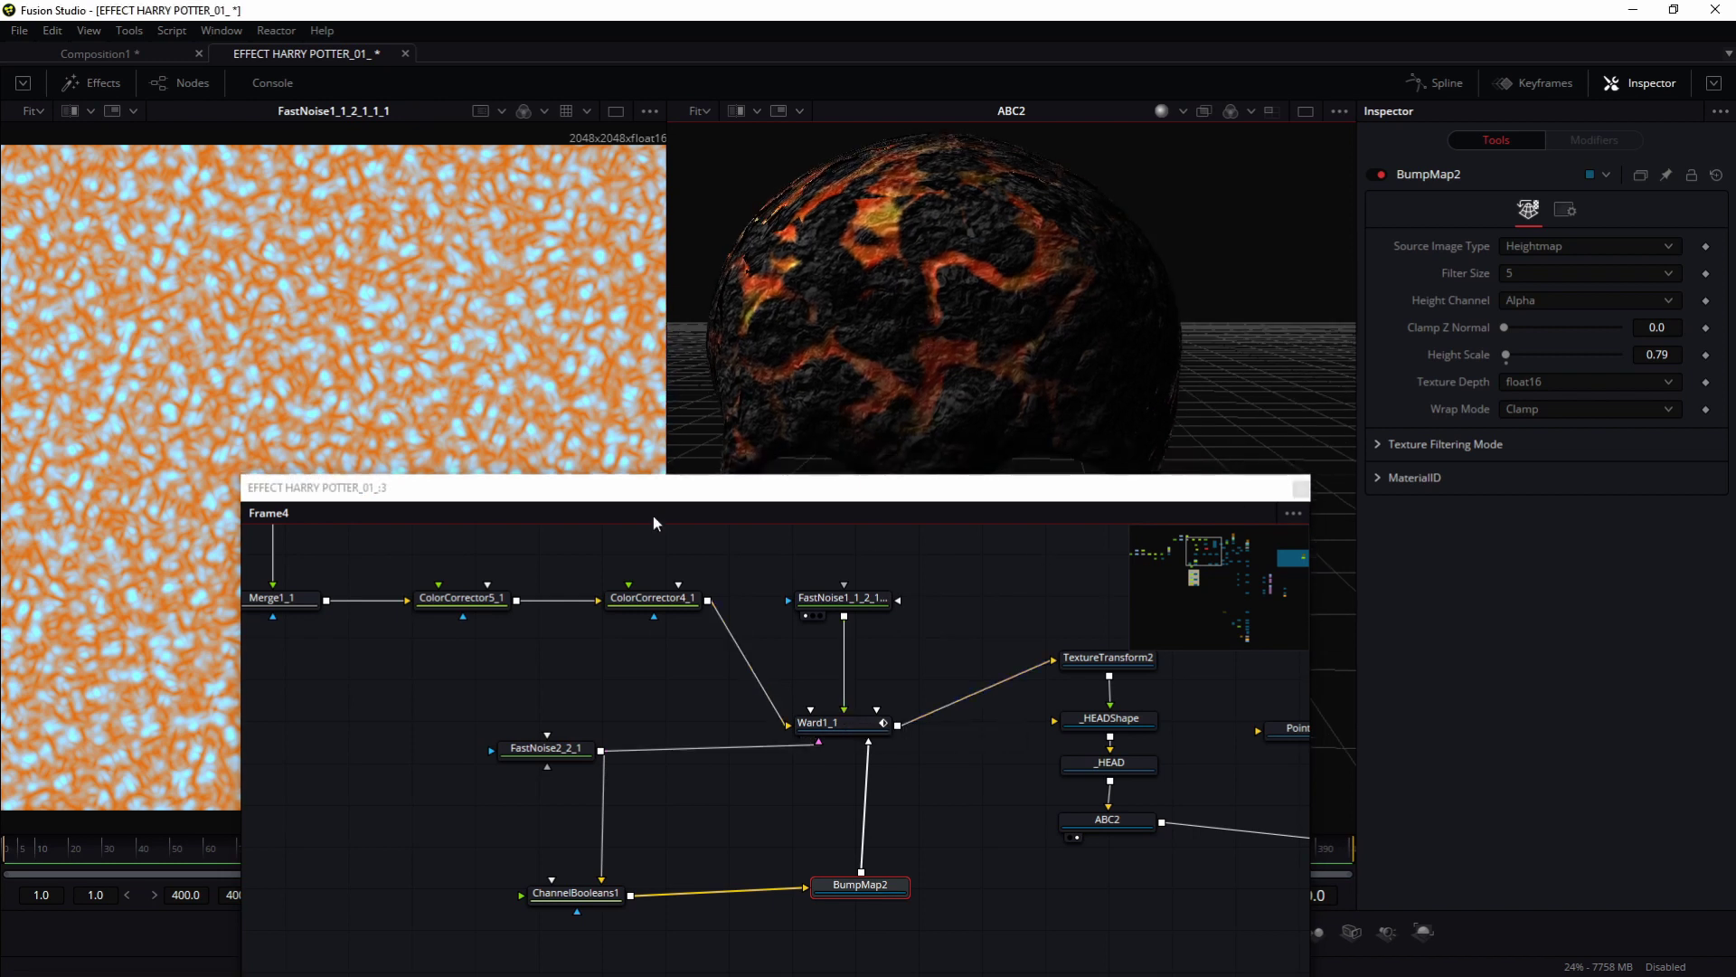
click(842, 599)
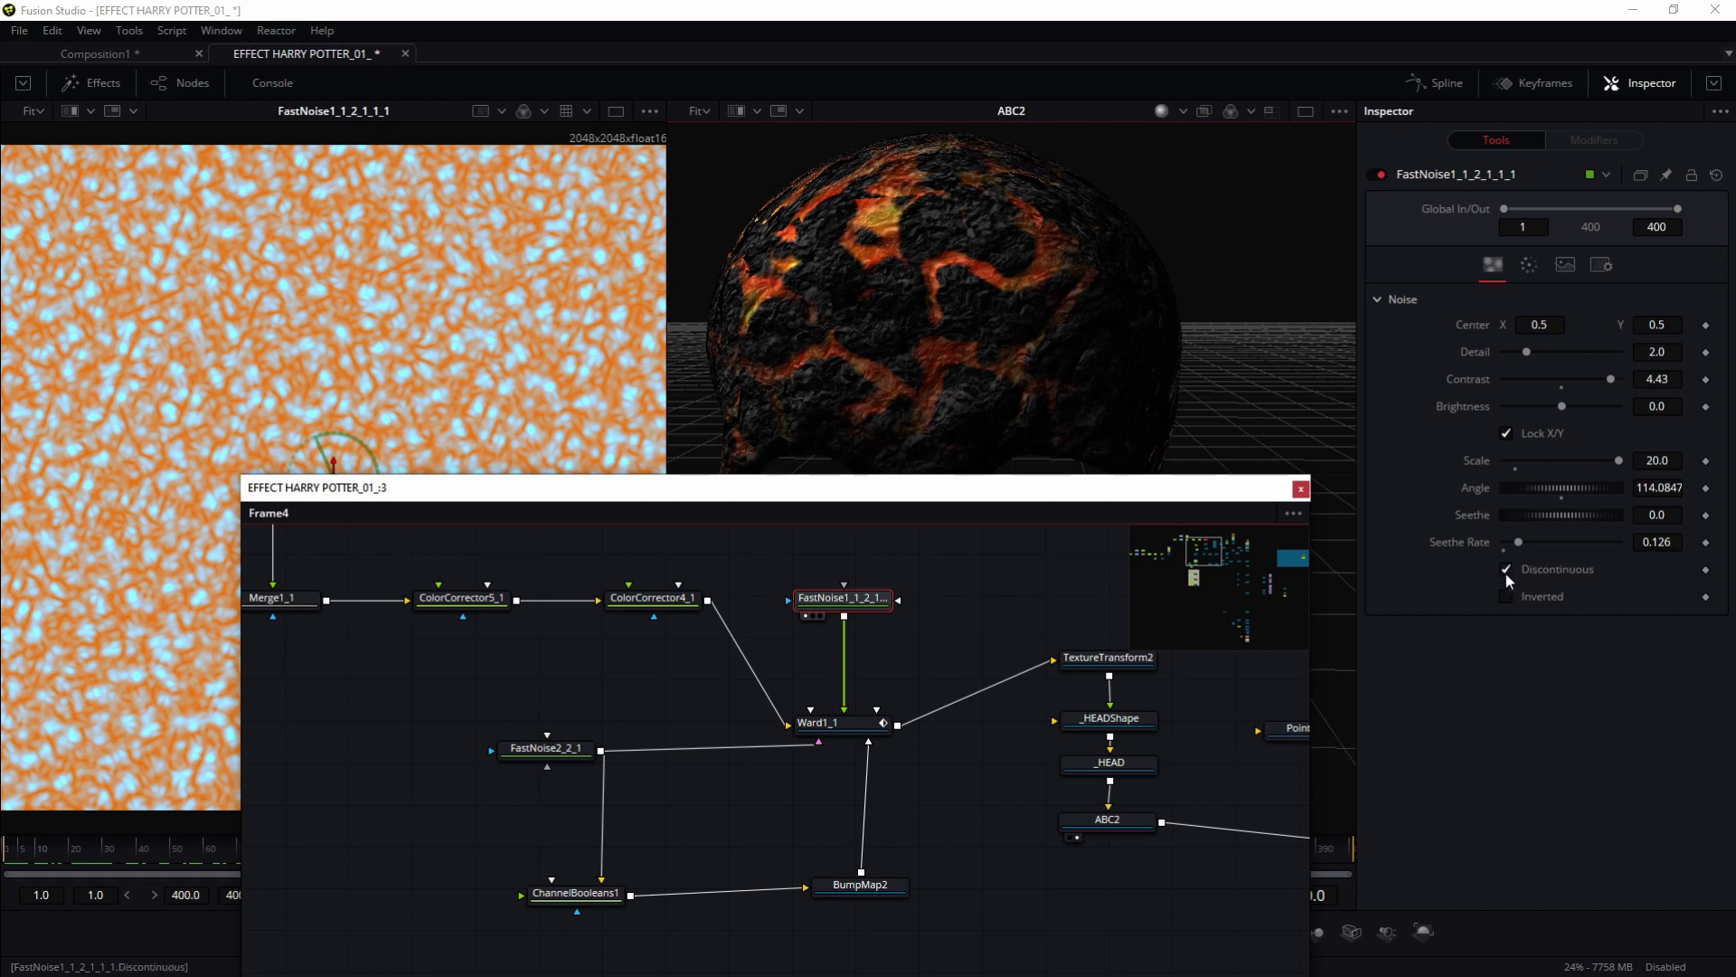
Step: Preview ColorCorrector4_1, FastNoise2_2_1 and FastNoise1_1_2_1_1_1 beside ABC2, comparing these inputs with the resulting Ward1_1 material
click(828, 722)
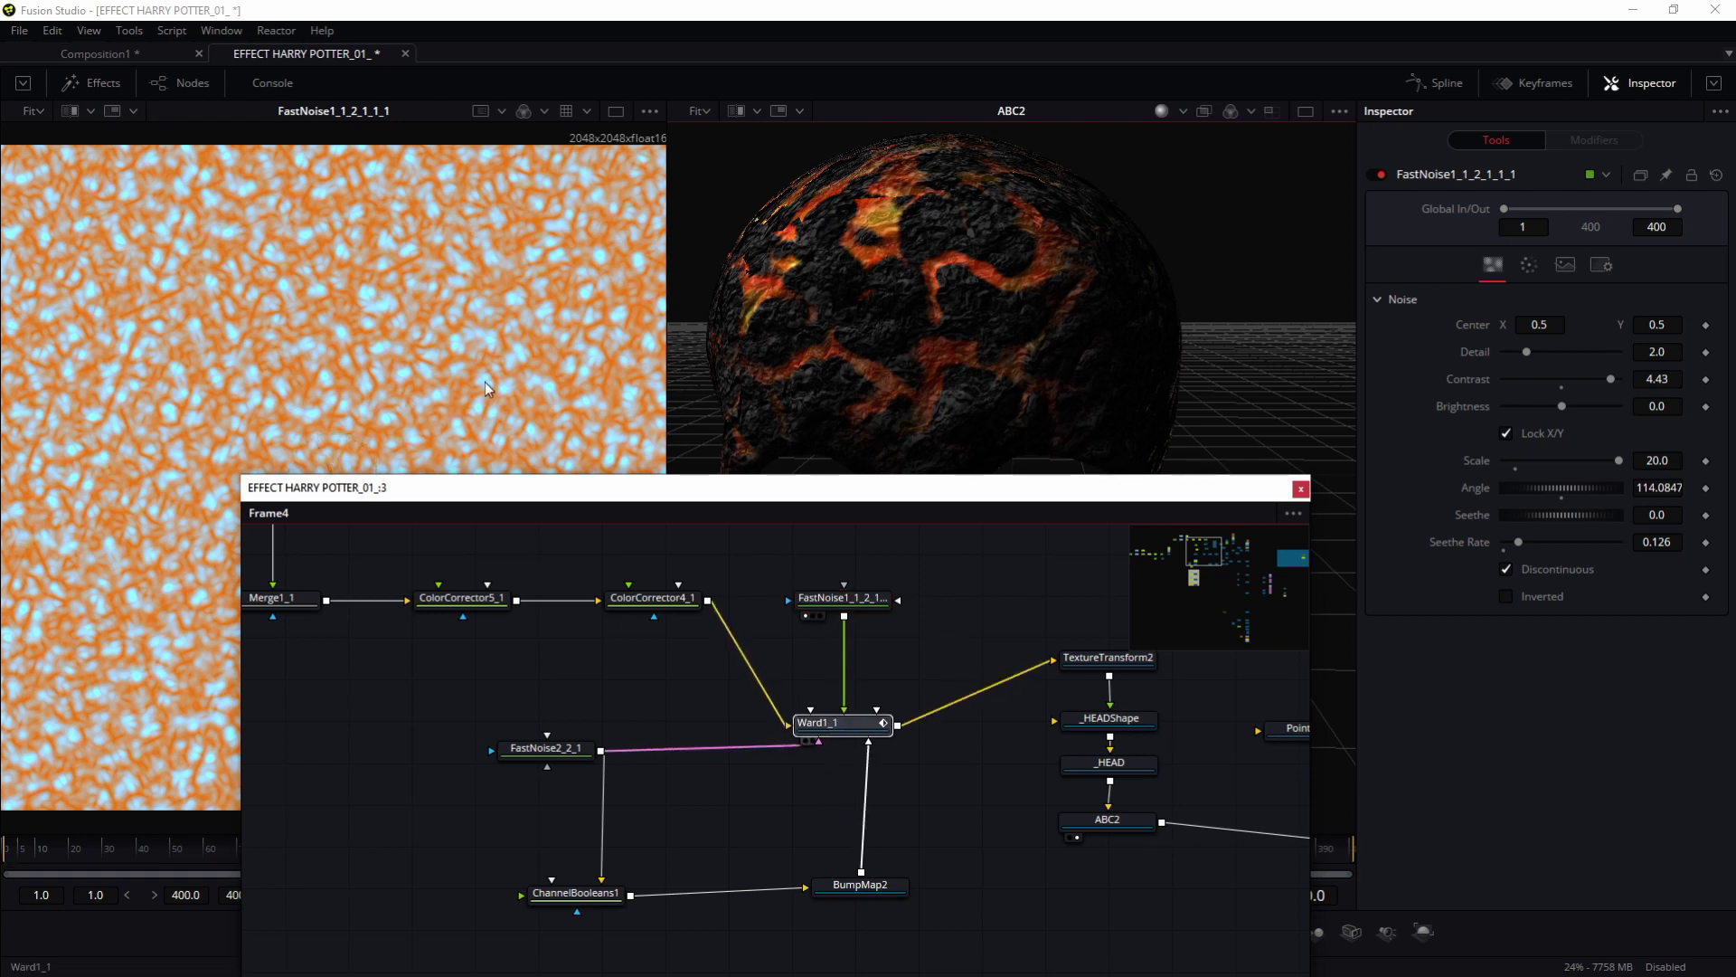
drag(485, 381, 485, 382)
drag(817, 729, 822, 738)
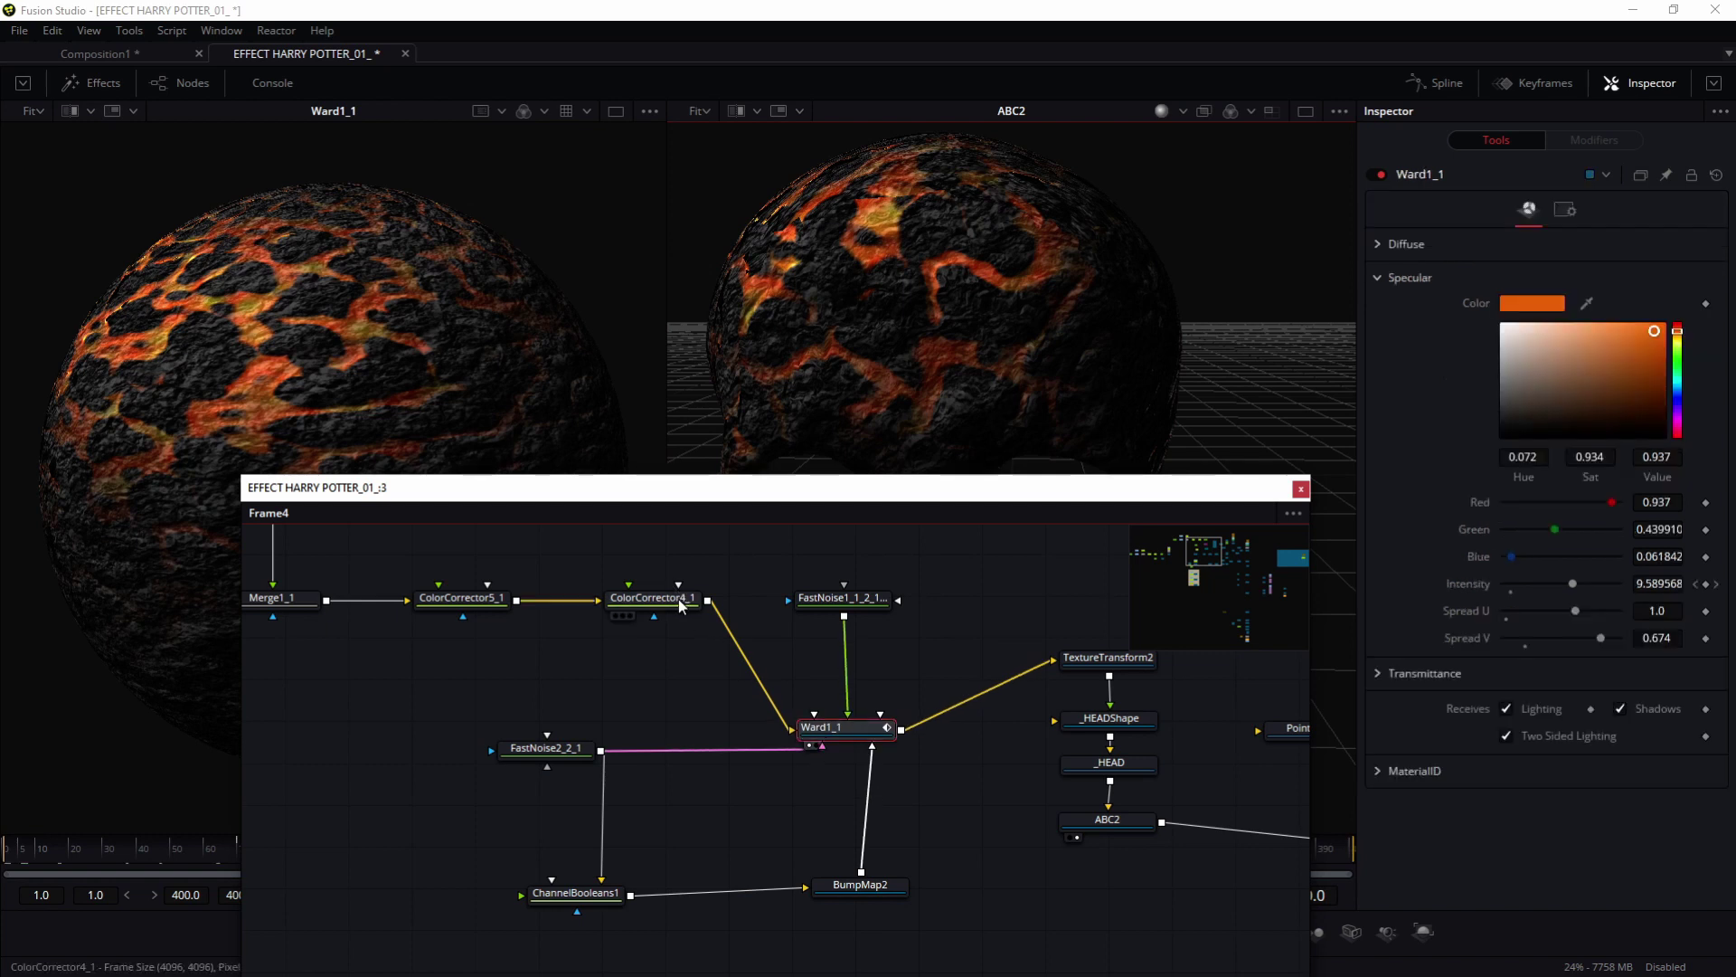
key(1)
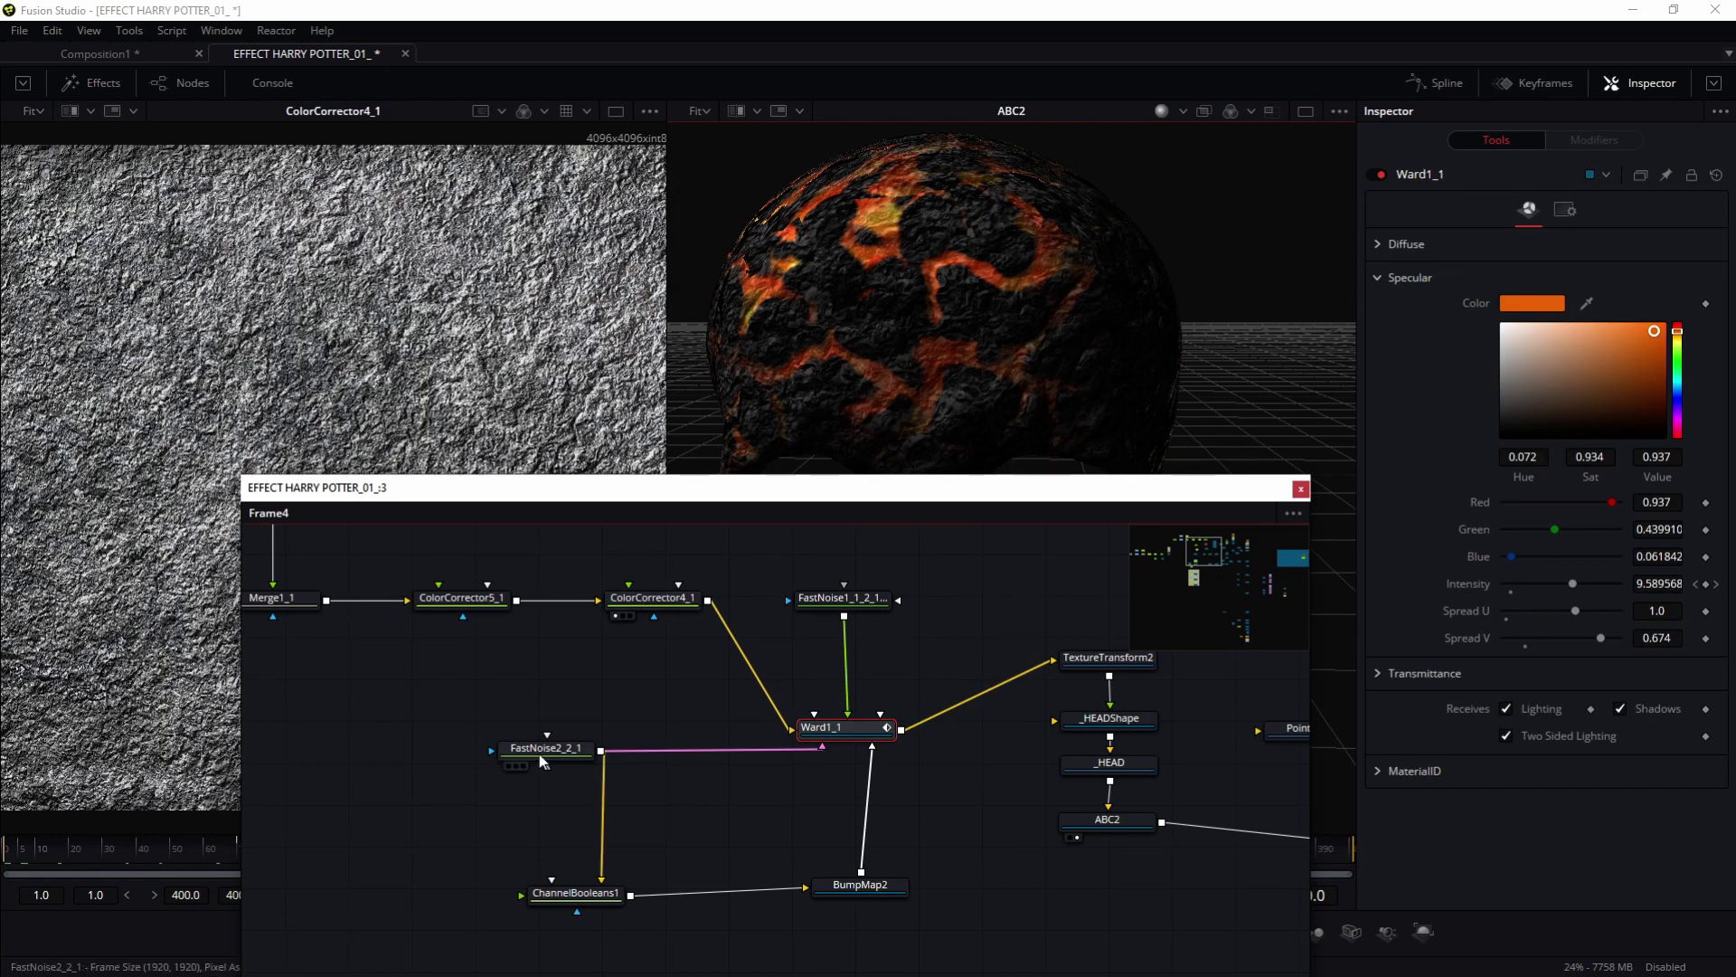
key(1)
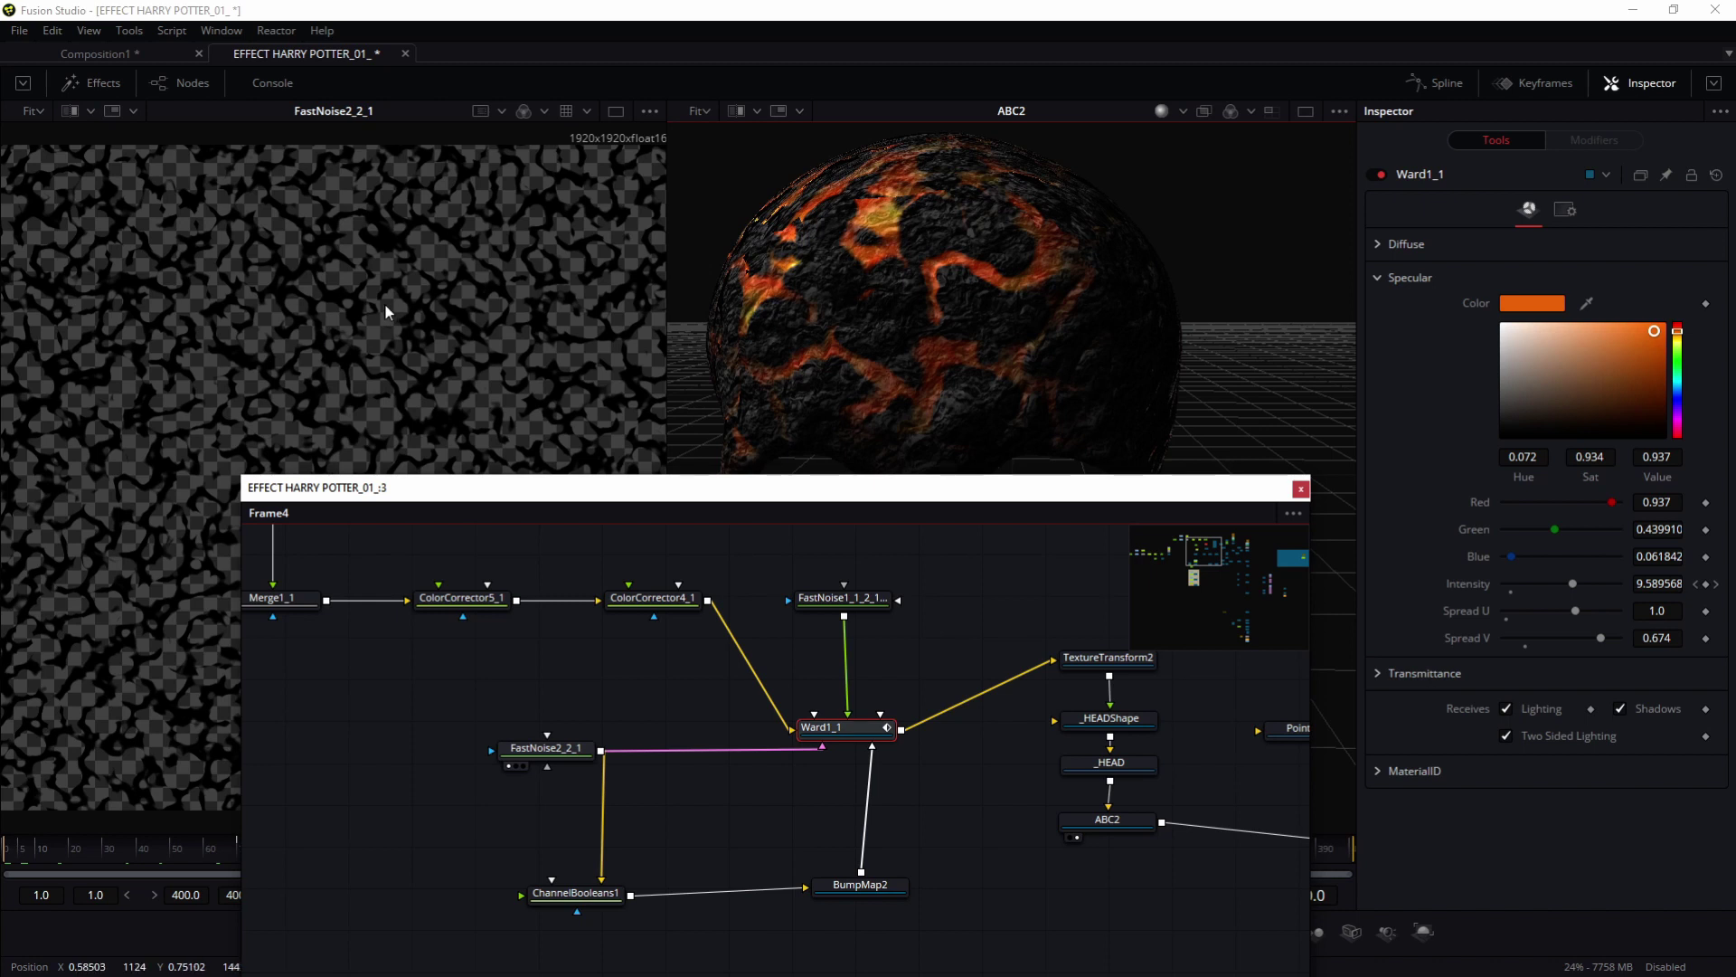
drag(843, 600, 340, 252)
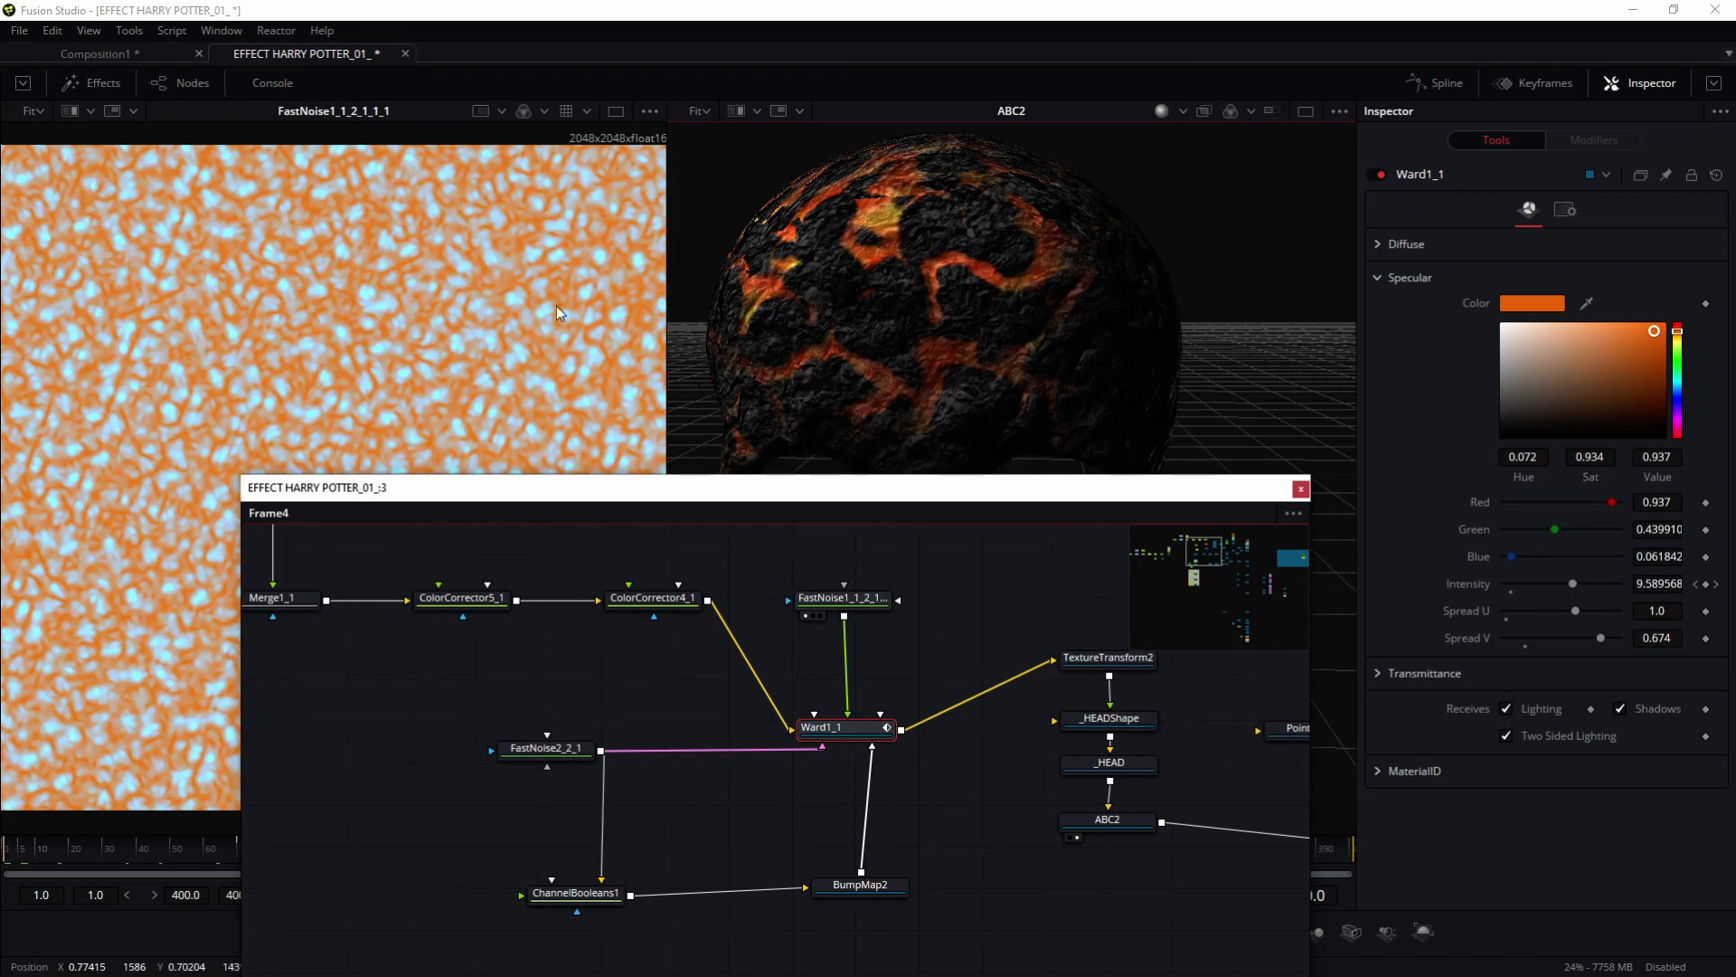
drag(825, 730, 474, 413)
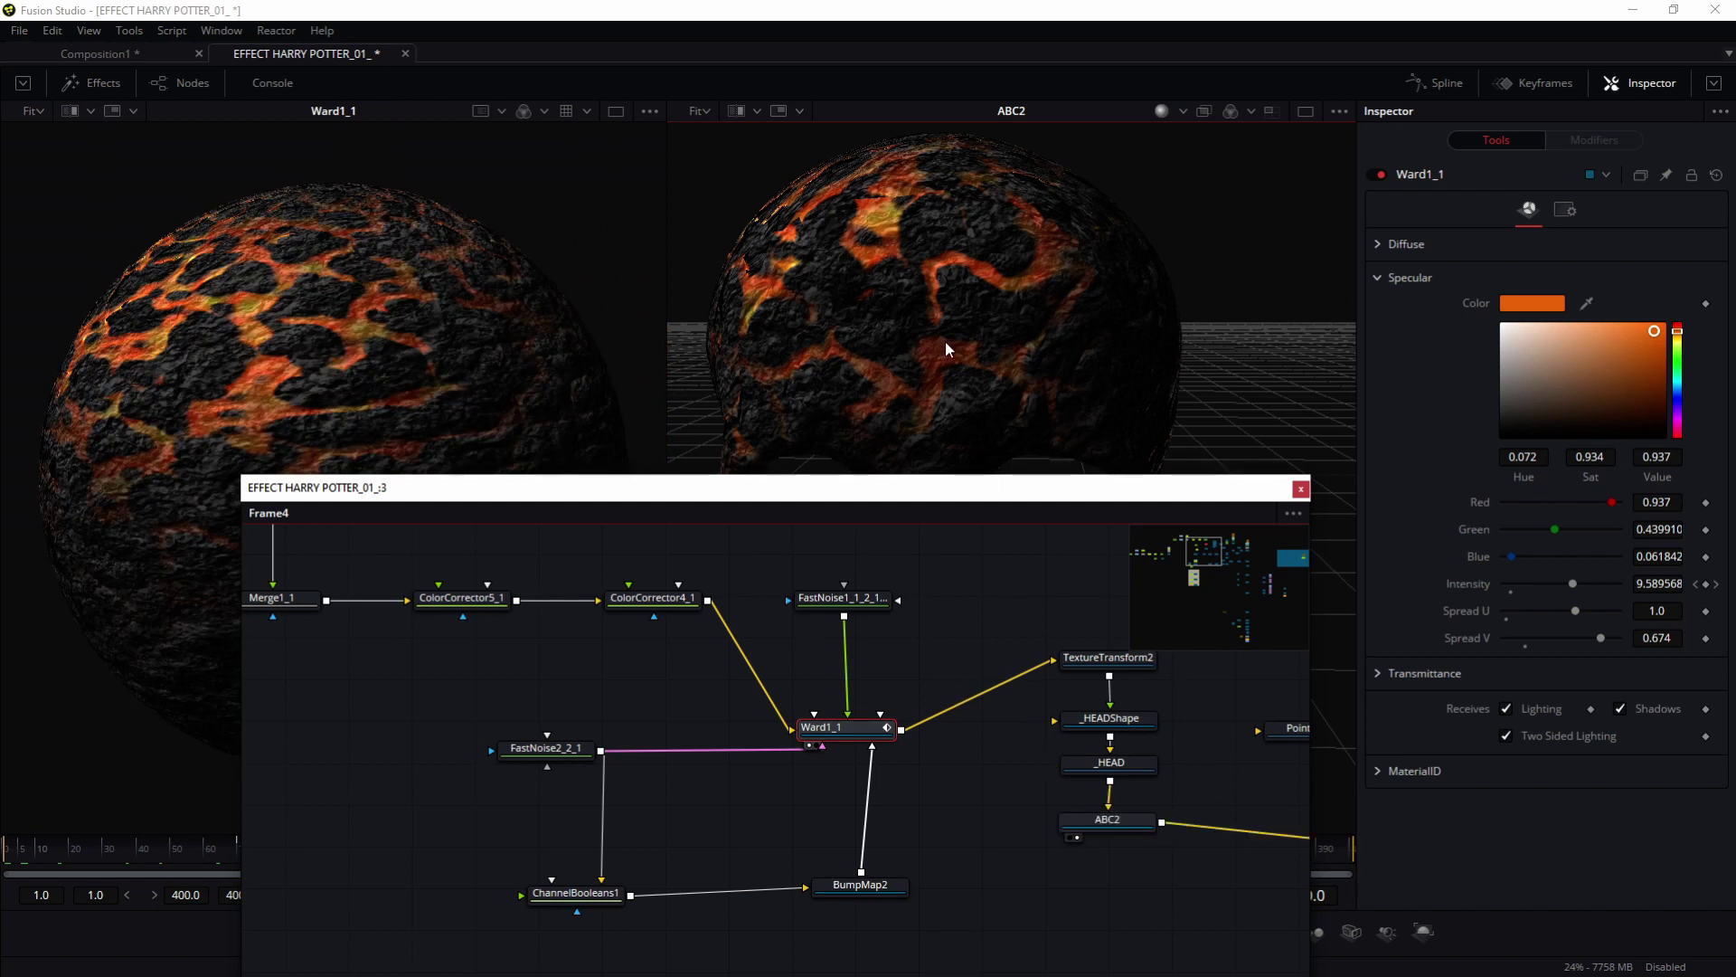
Step: Show ABC2 in a single view and scrub from frame 1 to frame 258 to examine Ward1_1's animated specular intensity
drag(947, 498, 0, 529)
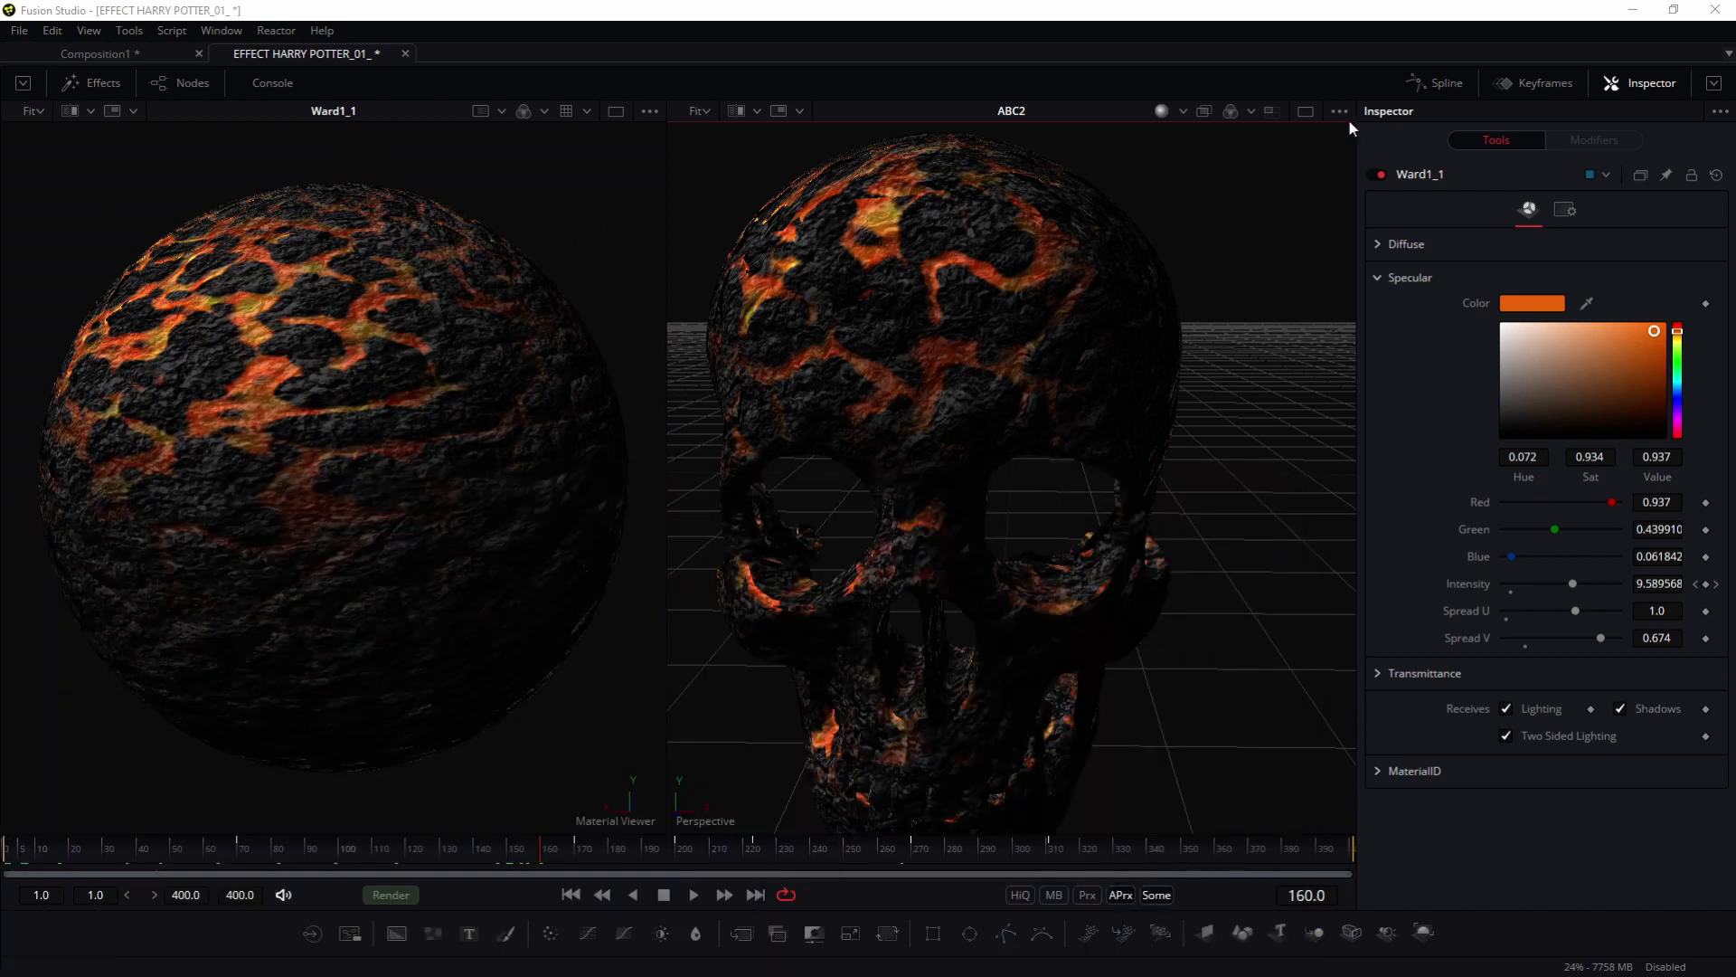
click(1305, 111)
drag(750, 479, 715, 507)
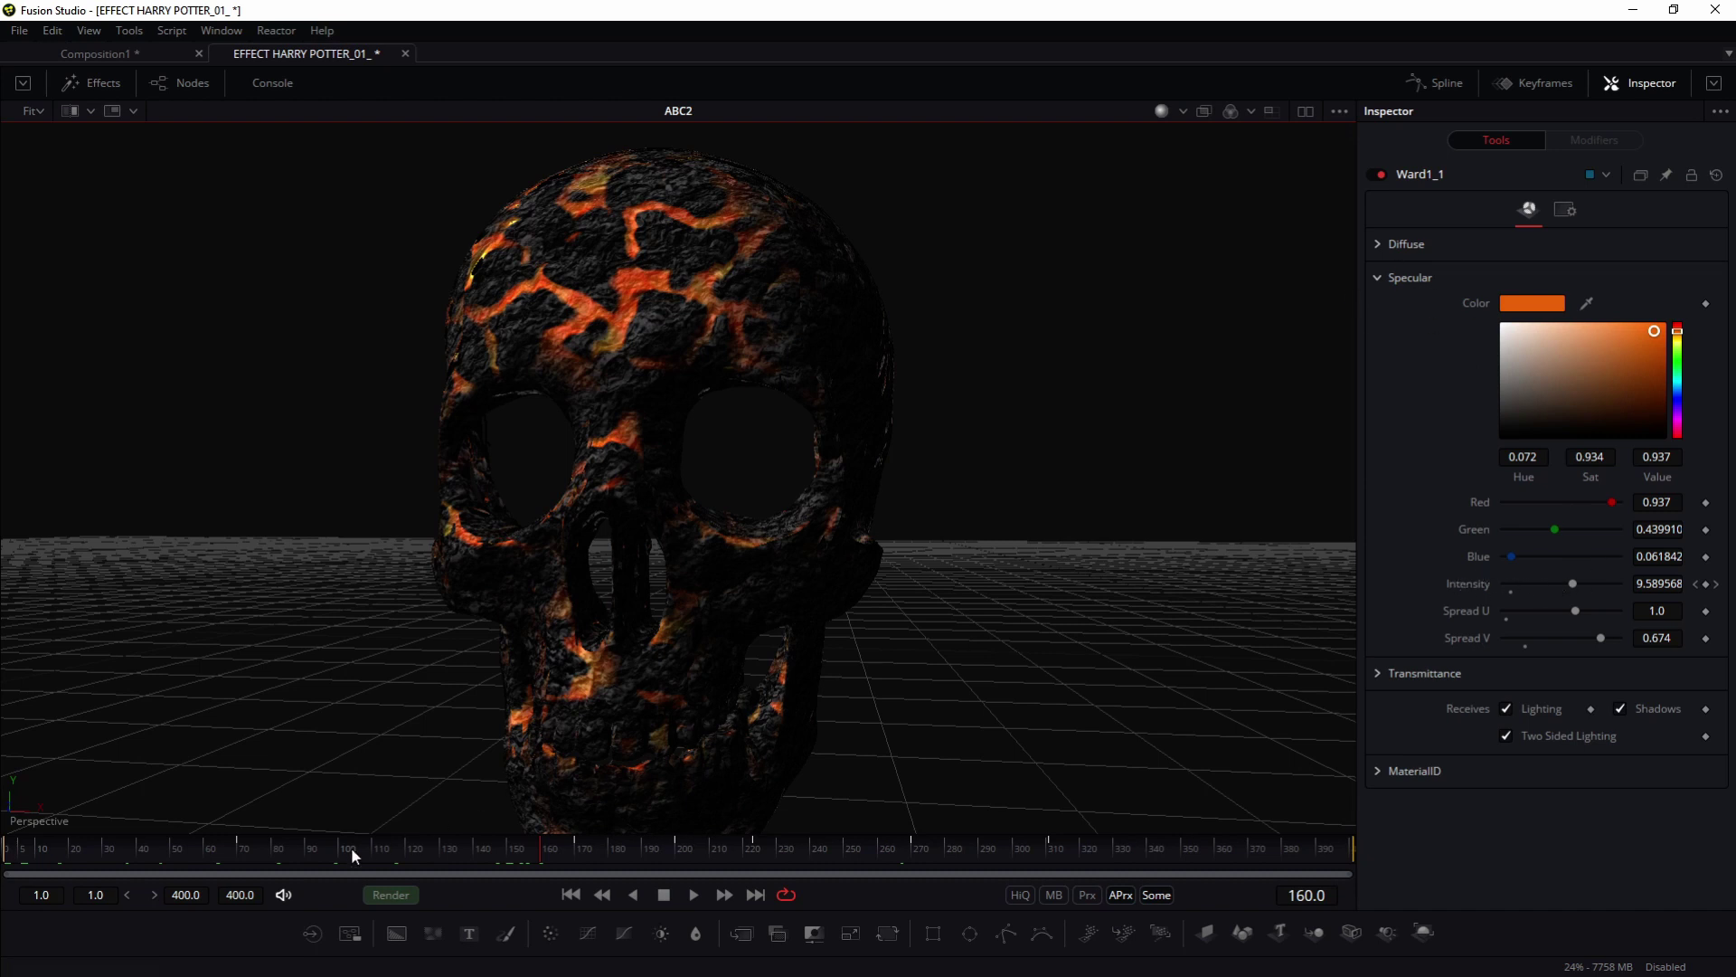
click(5, 849)
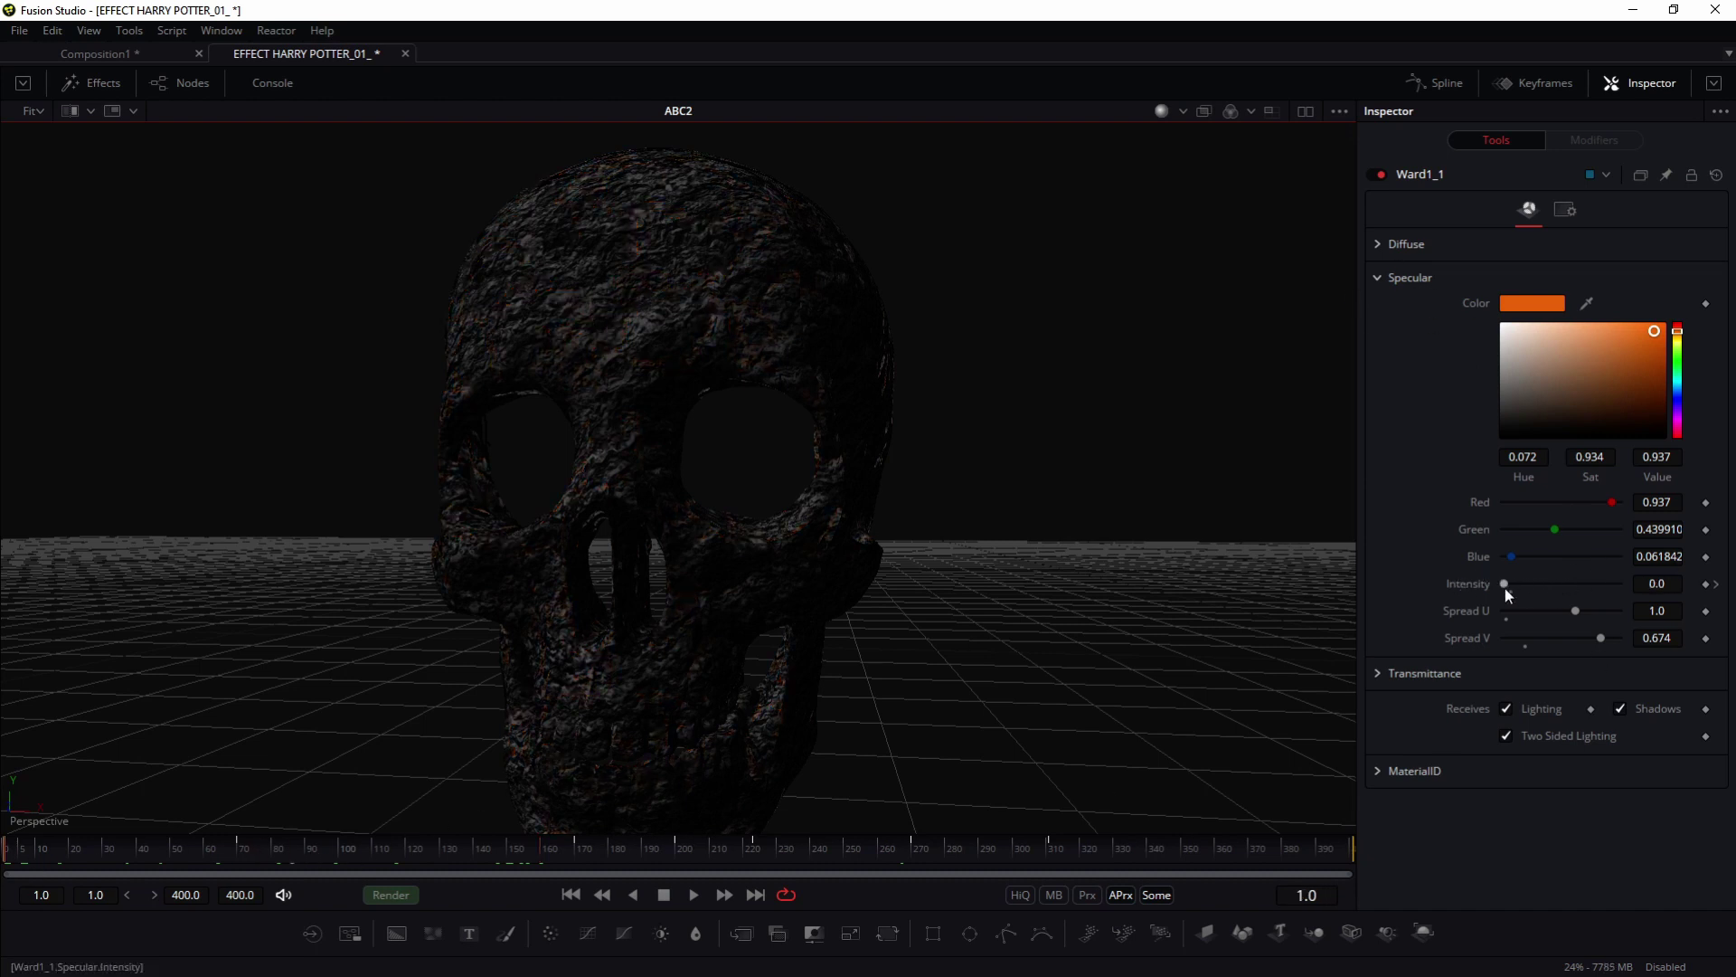
drag(305, 849, 459, 849)
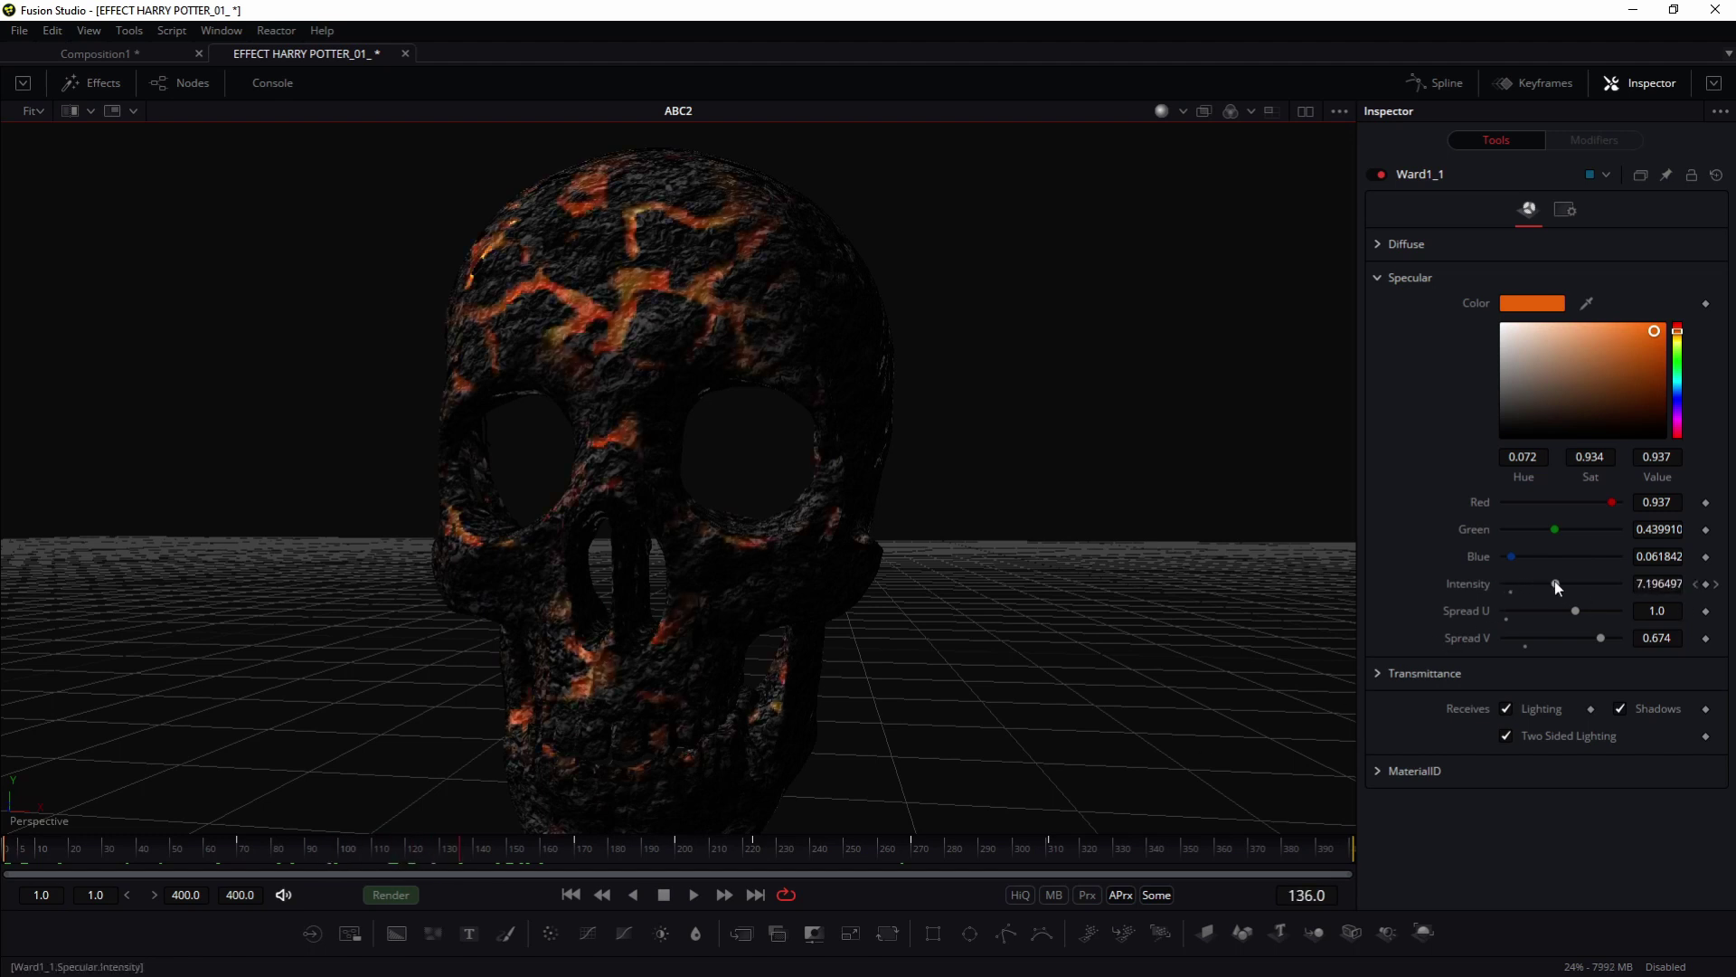
drag(583, 848, 870, 866)
drag(807, 553, 817, 405)
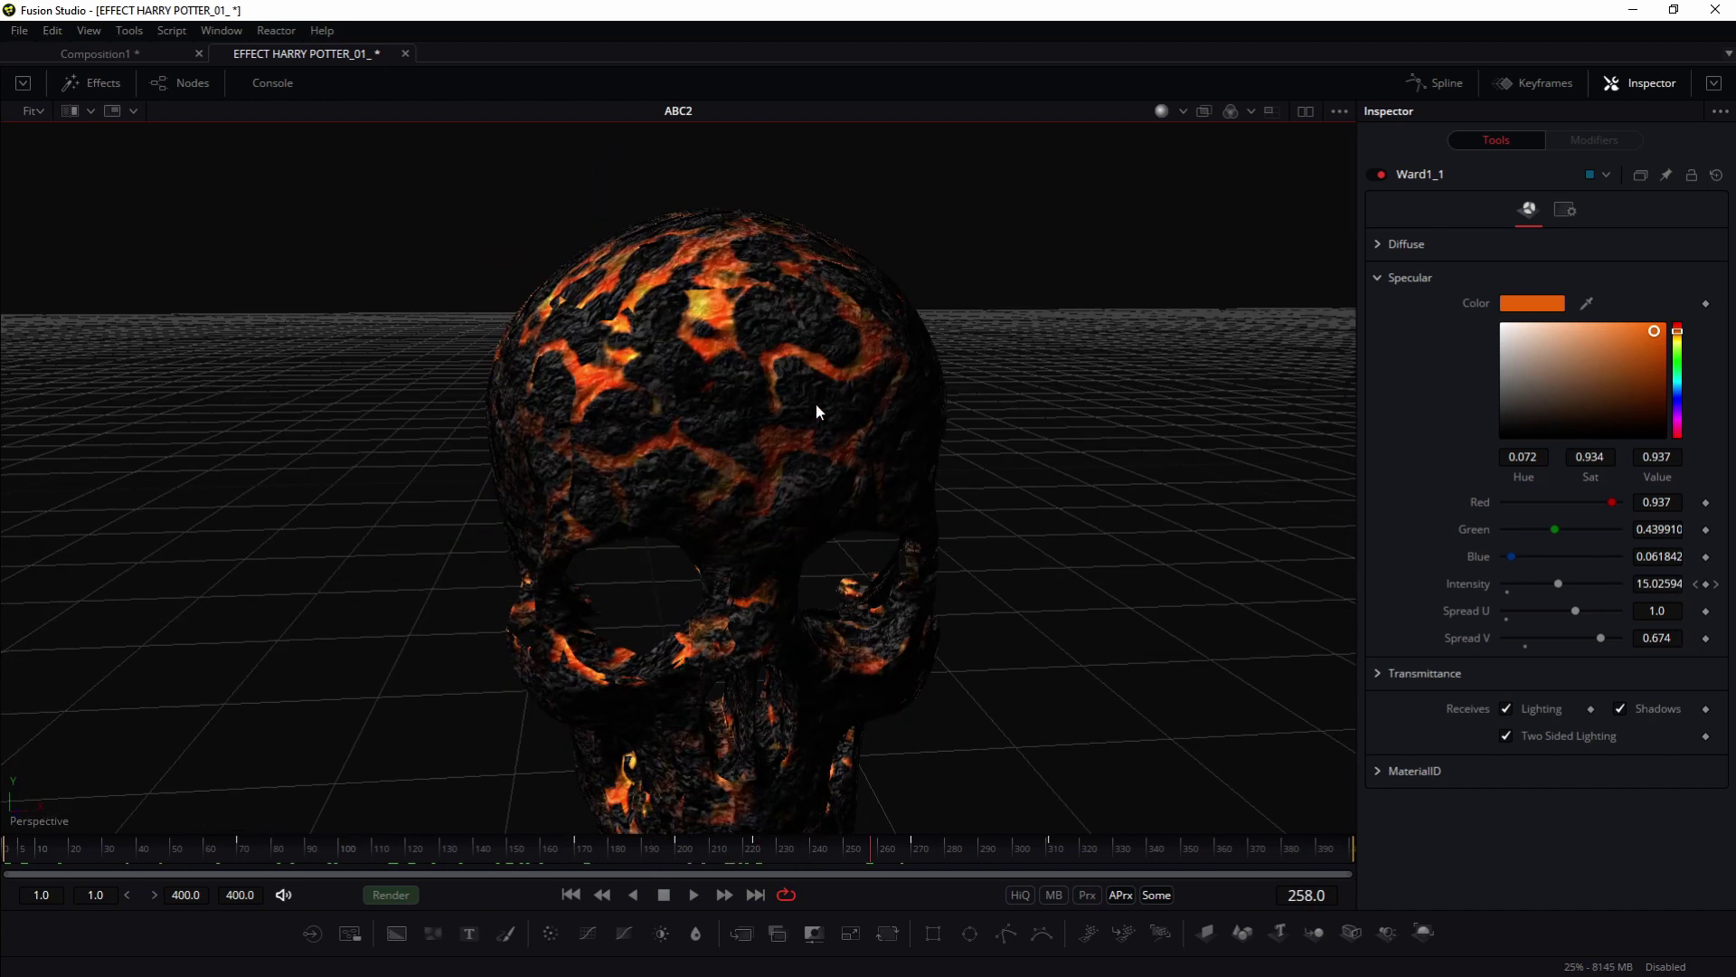
Step: Bring back the floating node graph, split the viewer and show FastNoise2_2_1 beside the ABC2 skull
drag(764, 526, 736, 394)
drag(0, 480, 1259, 522)
drag(781, 677, 796, 666)
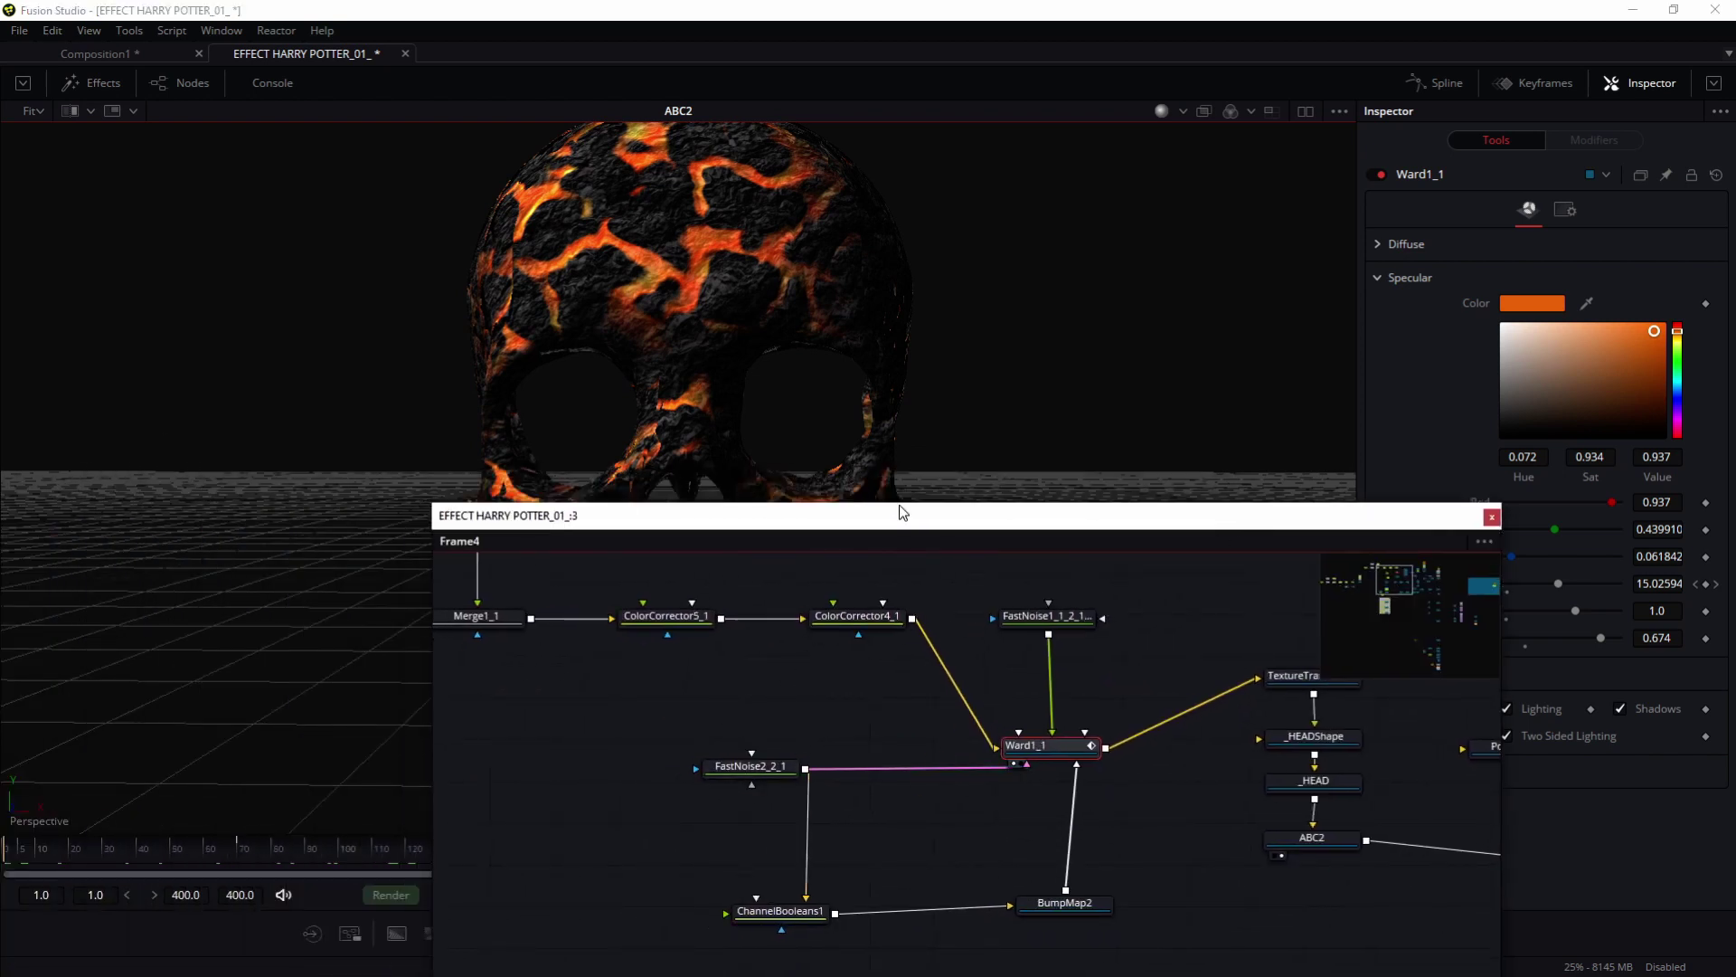
click(1305, 110)
drag(768, 769, 230, 334)
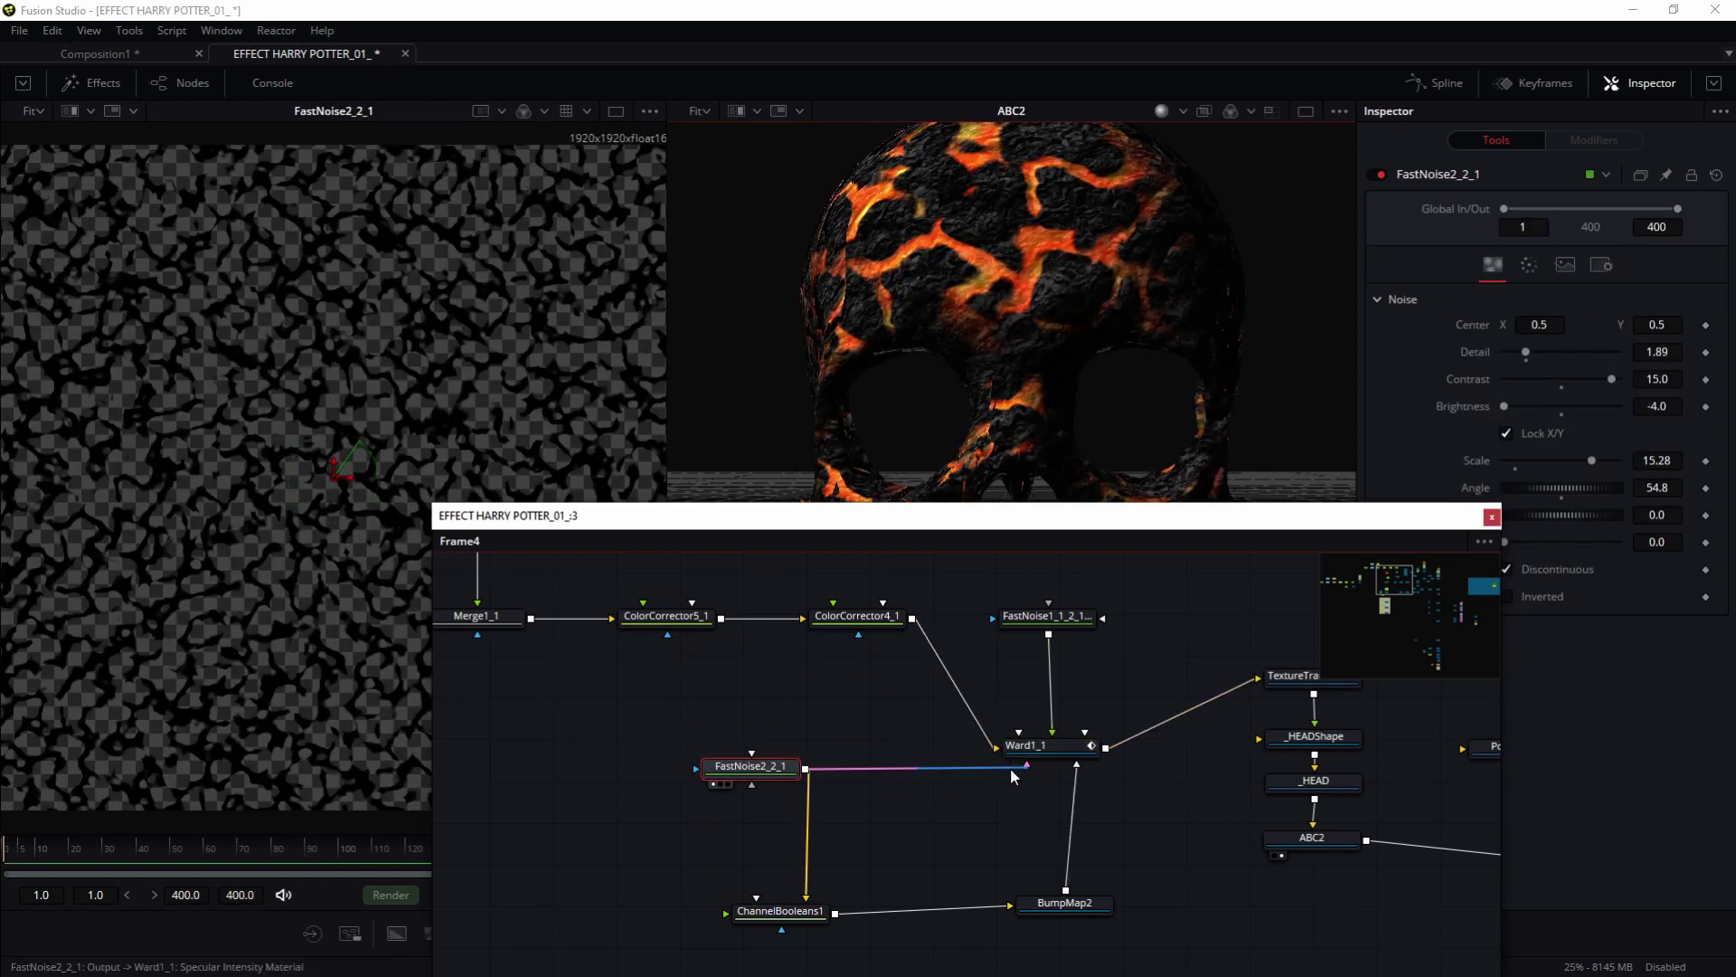
Step: Disconnect FastNoise2_2_1 from Ward1_1's specular intensity input and inspect the skull
click(1017, 740)
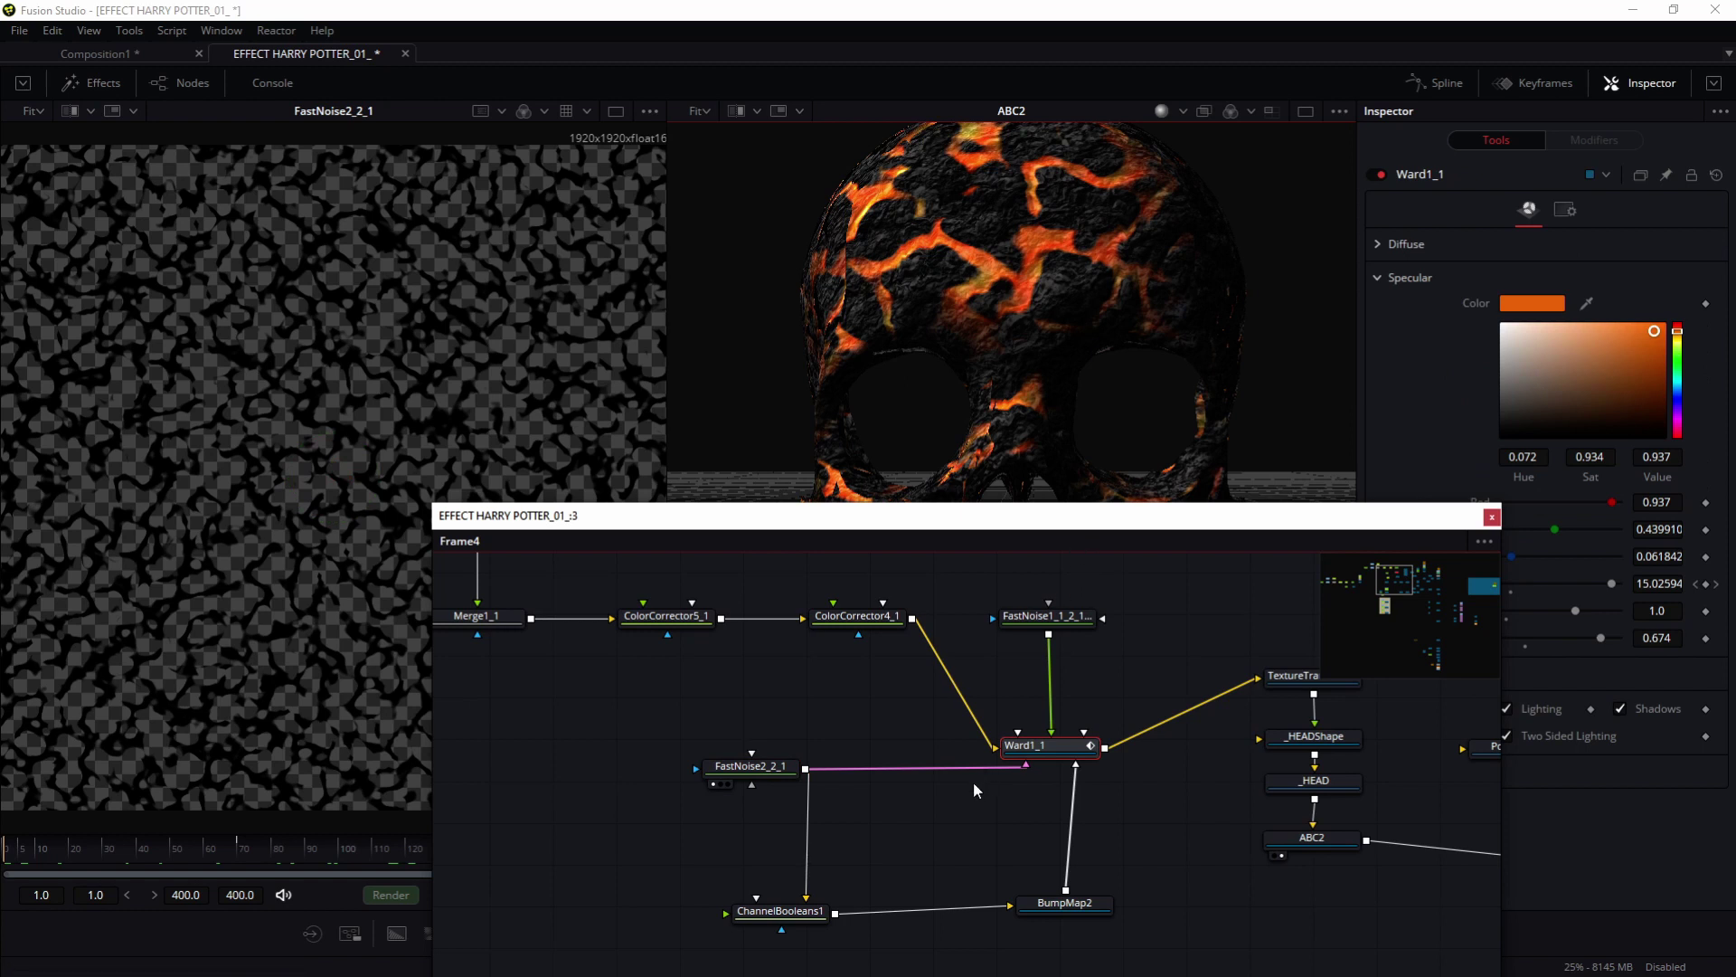
click(978, 767)
drag(1130, 391, 962, 347)
drag(1165, 527, 650, 631)
drag(994, 497, 1118, 453)
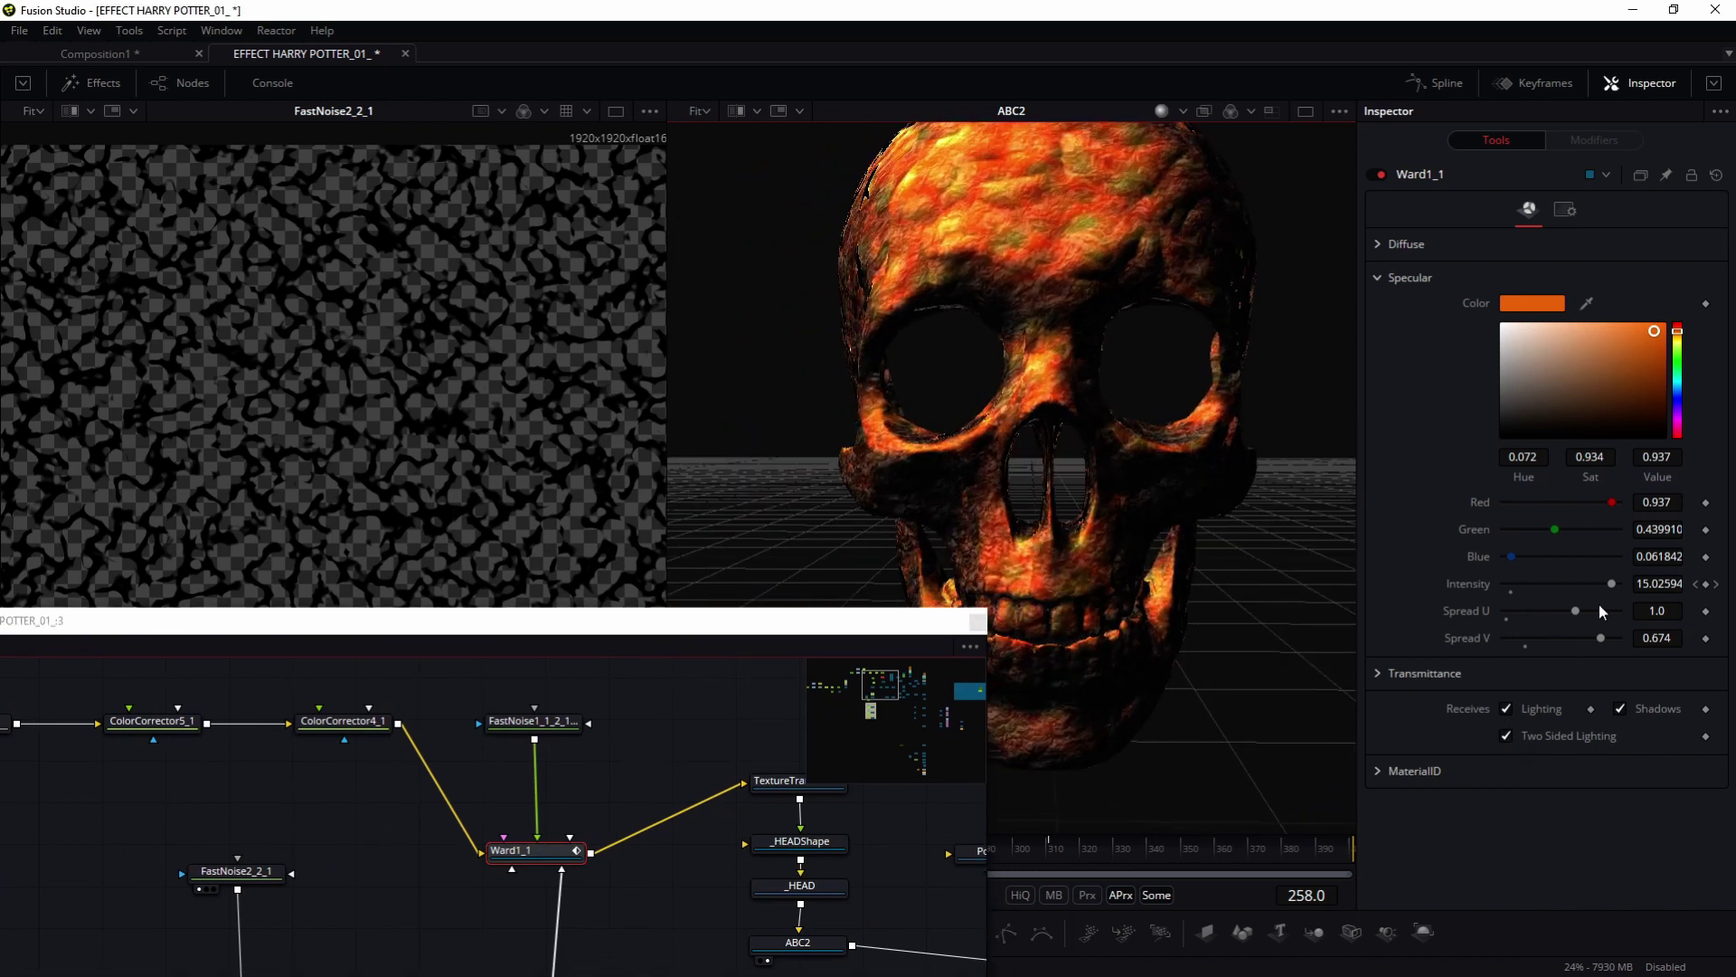
Step: Try Ward1_1's specular Spread U at 0.411 and Spread V at 0.4392, and reconnect FastNoise2_2_1 to its specular intensity
drag(1575, 611, 1534, 612)
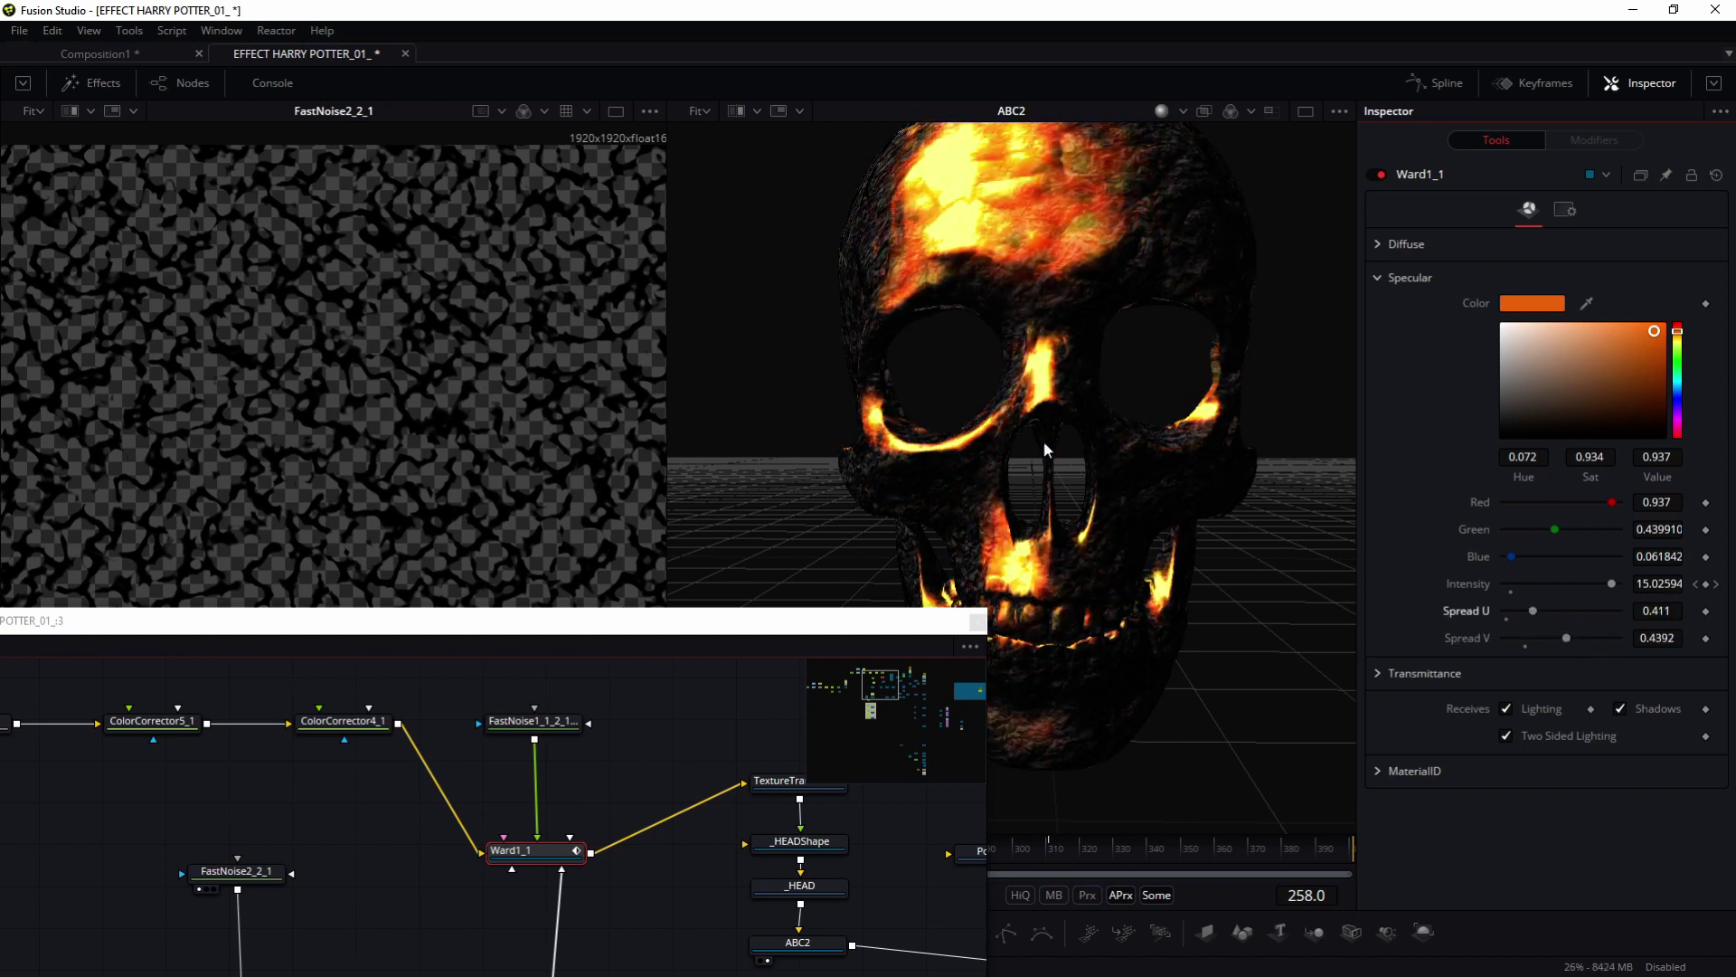
drag(1084, 464, 1072, 361)
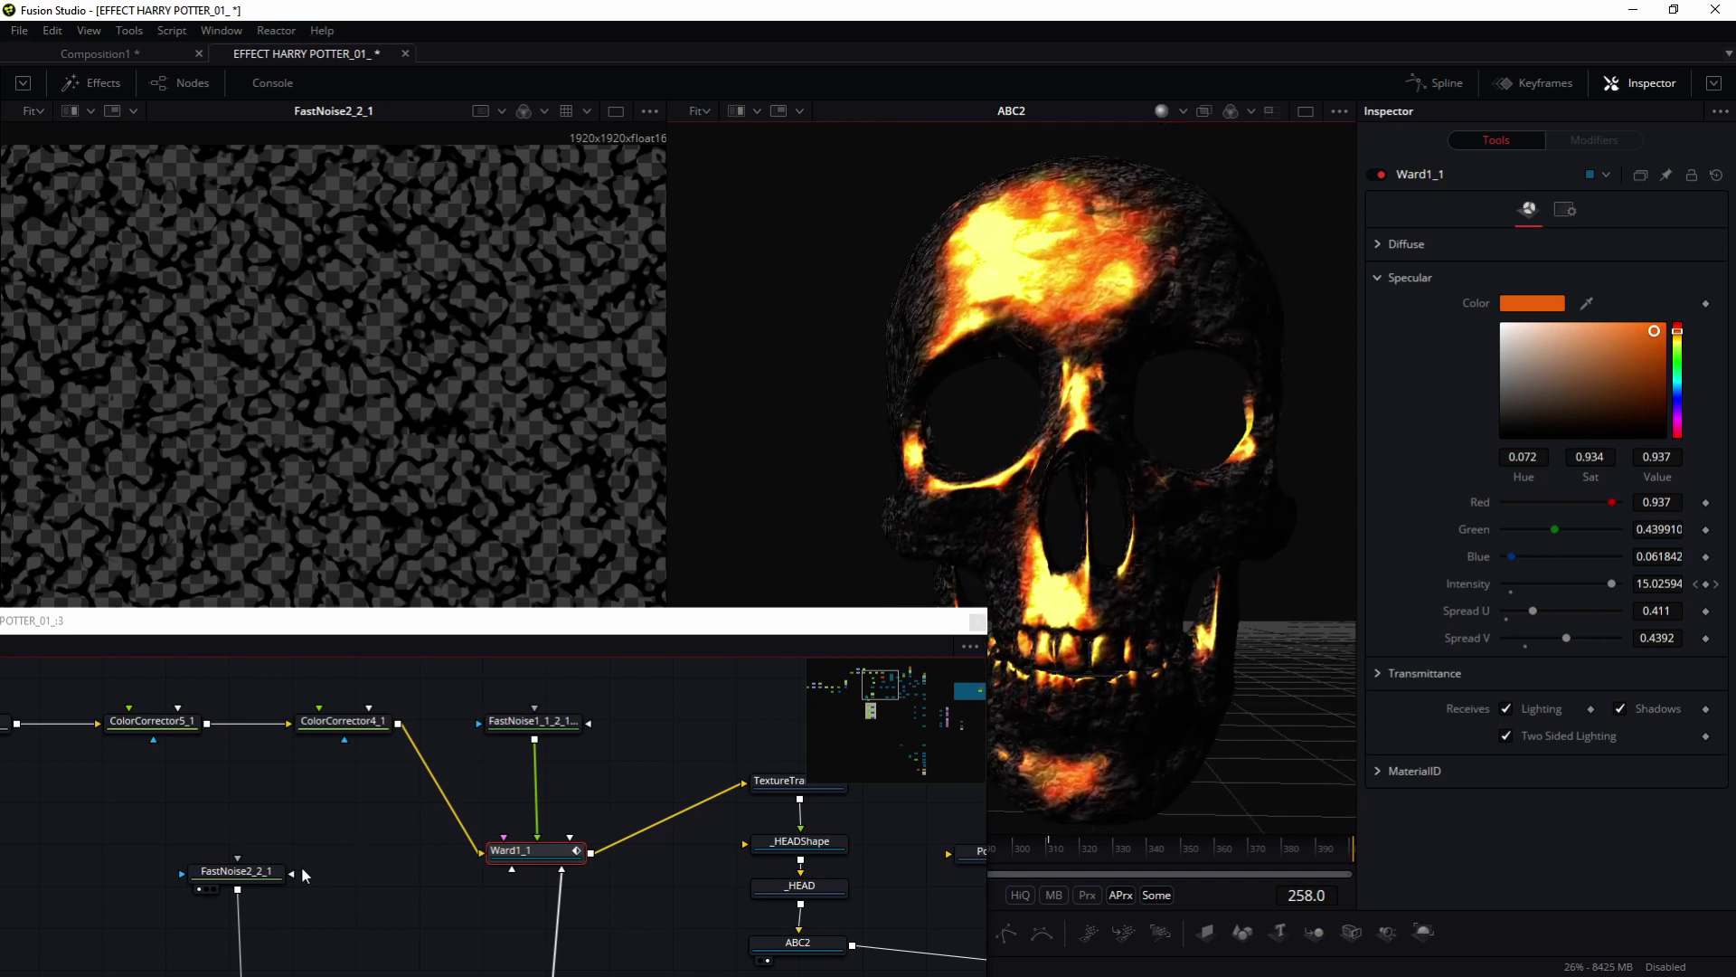
drag(293, 873, 511, 870)
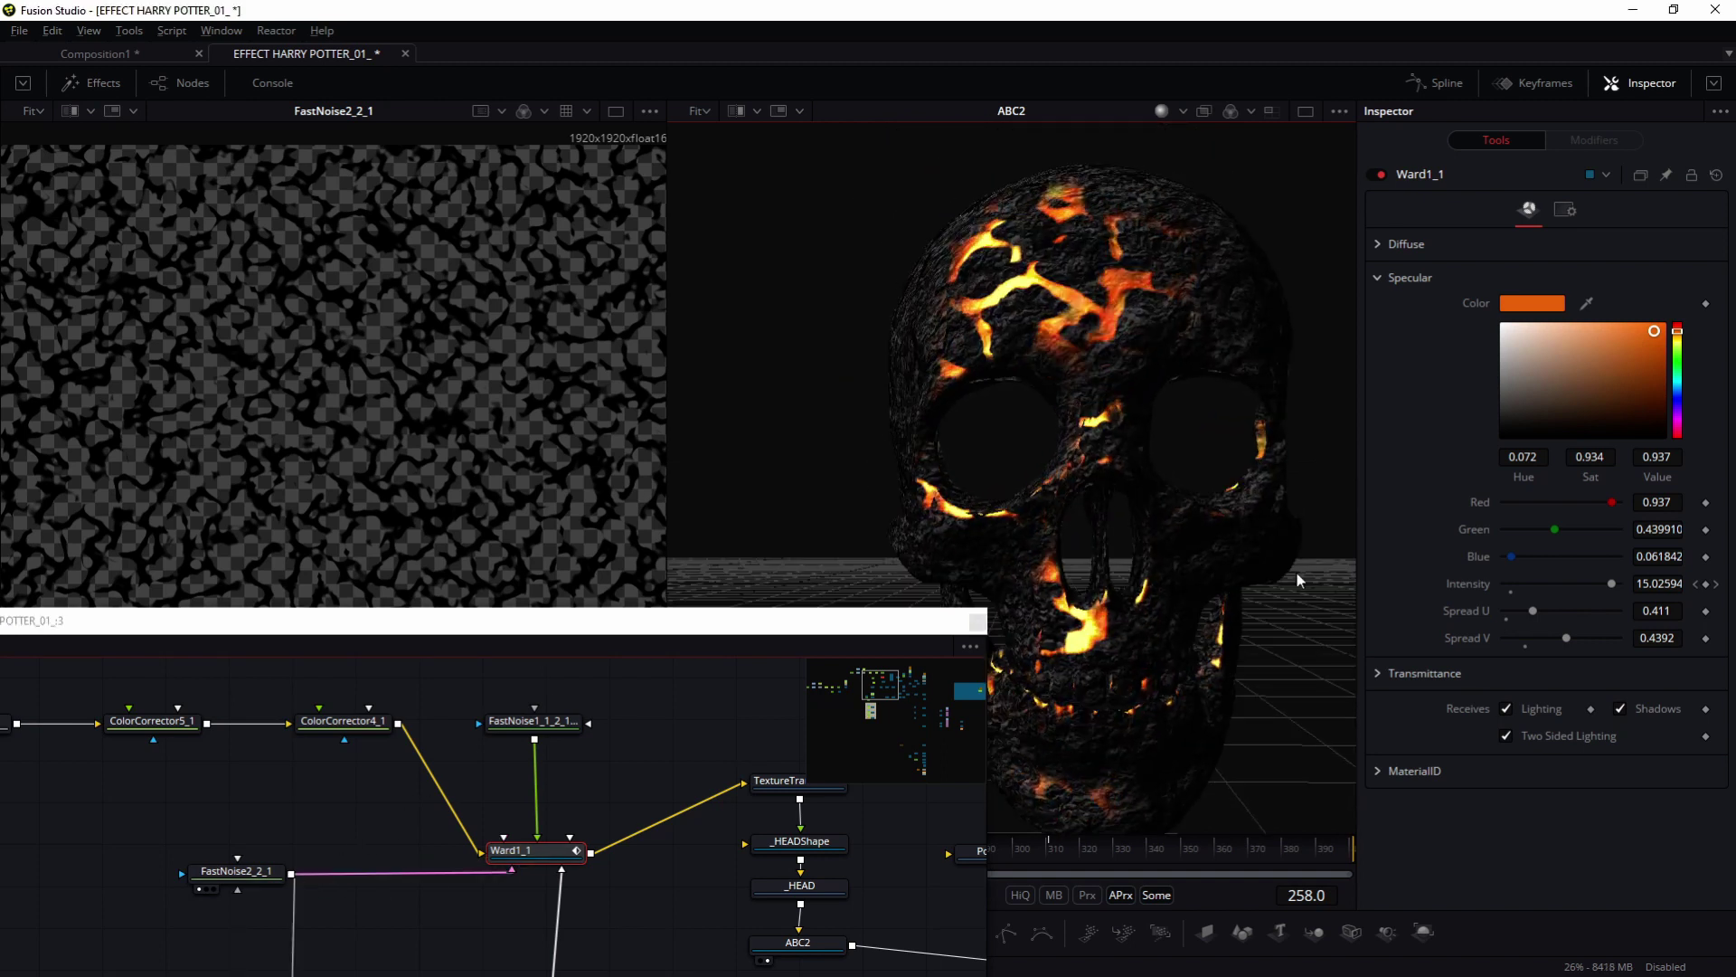
Step: Set Ward1_1's specular Spread U to 1.224 and Spread V to 0.433, checking the skull from other angles
drag(1534, 612, 1595, 615)
drag(1166, 488, 1083, 247)
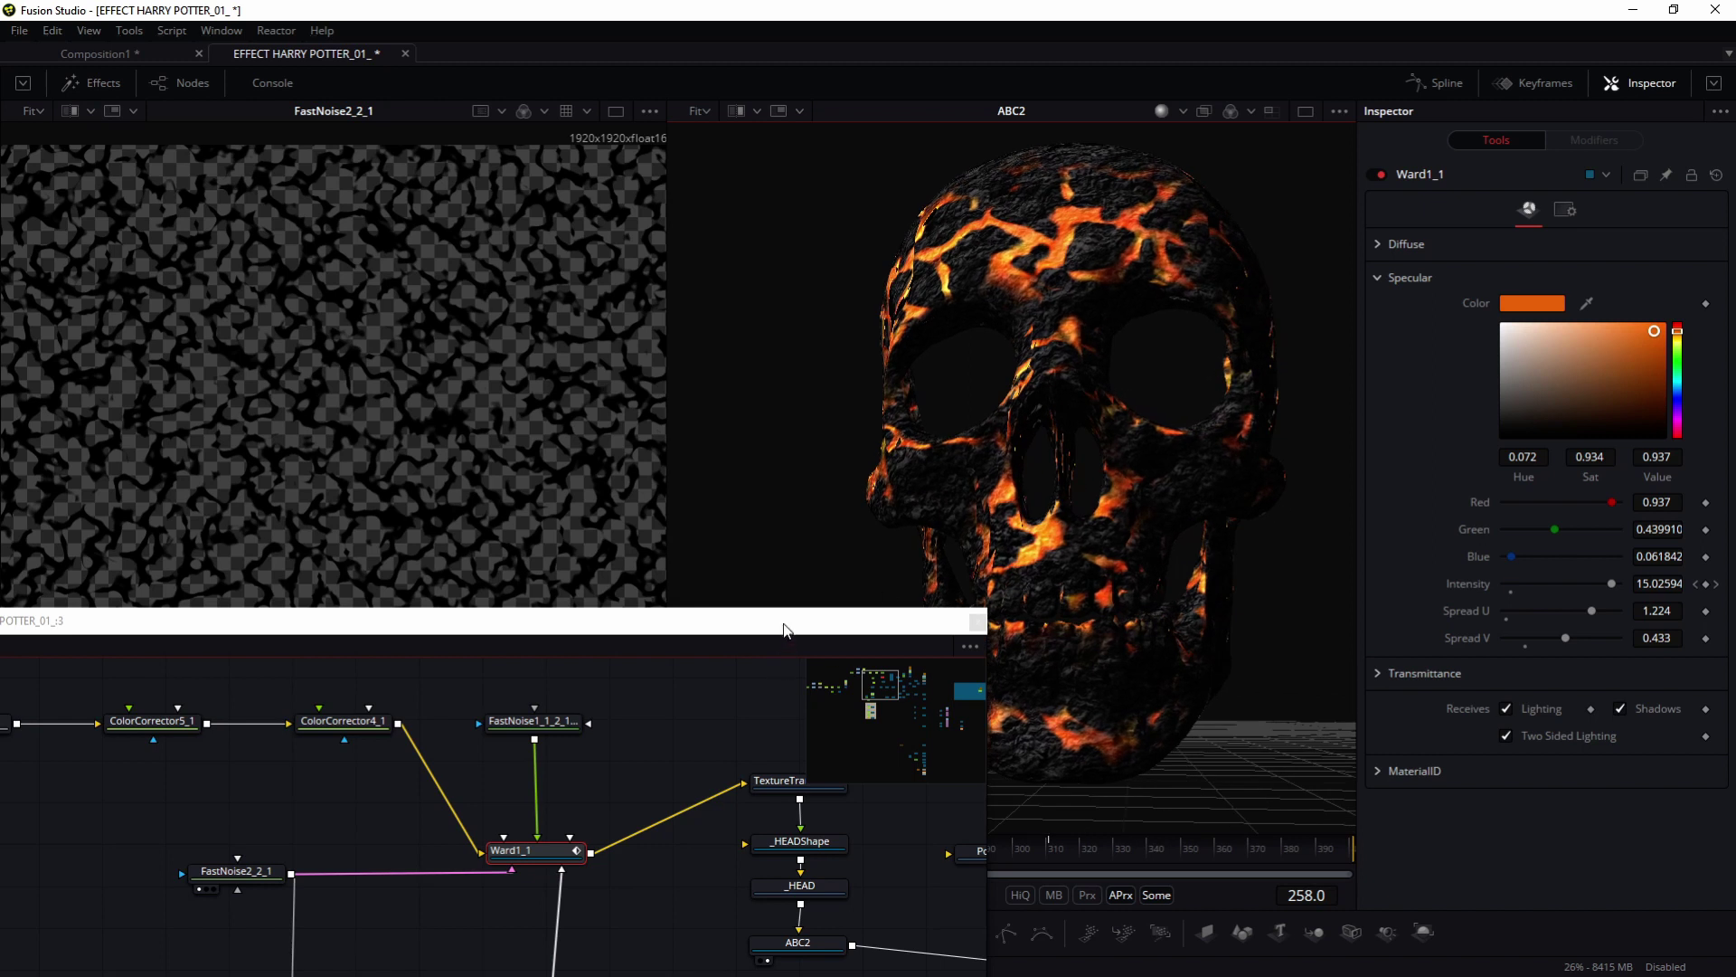
drag(783, 630, 965, 760)
drag(1137, 425, 1140, 462)
Step: Show Merge3D4 in a single view and orbit the scene to examine the lava skull, WONDERLAND text and shield together
drag(843, 758, 925, 542)
drag(1099, 774, 879, 740)
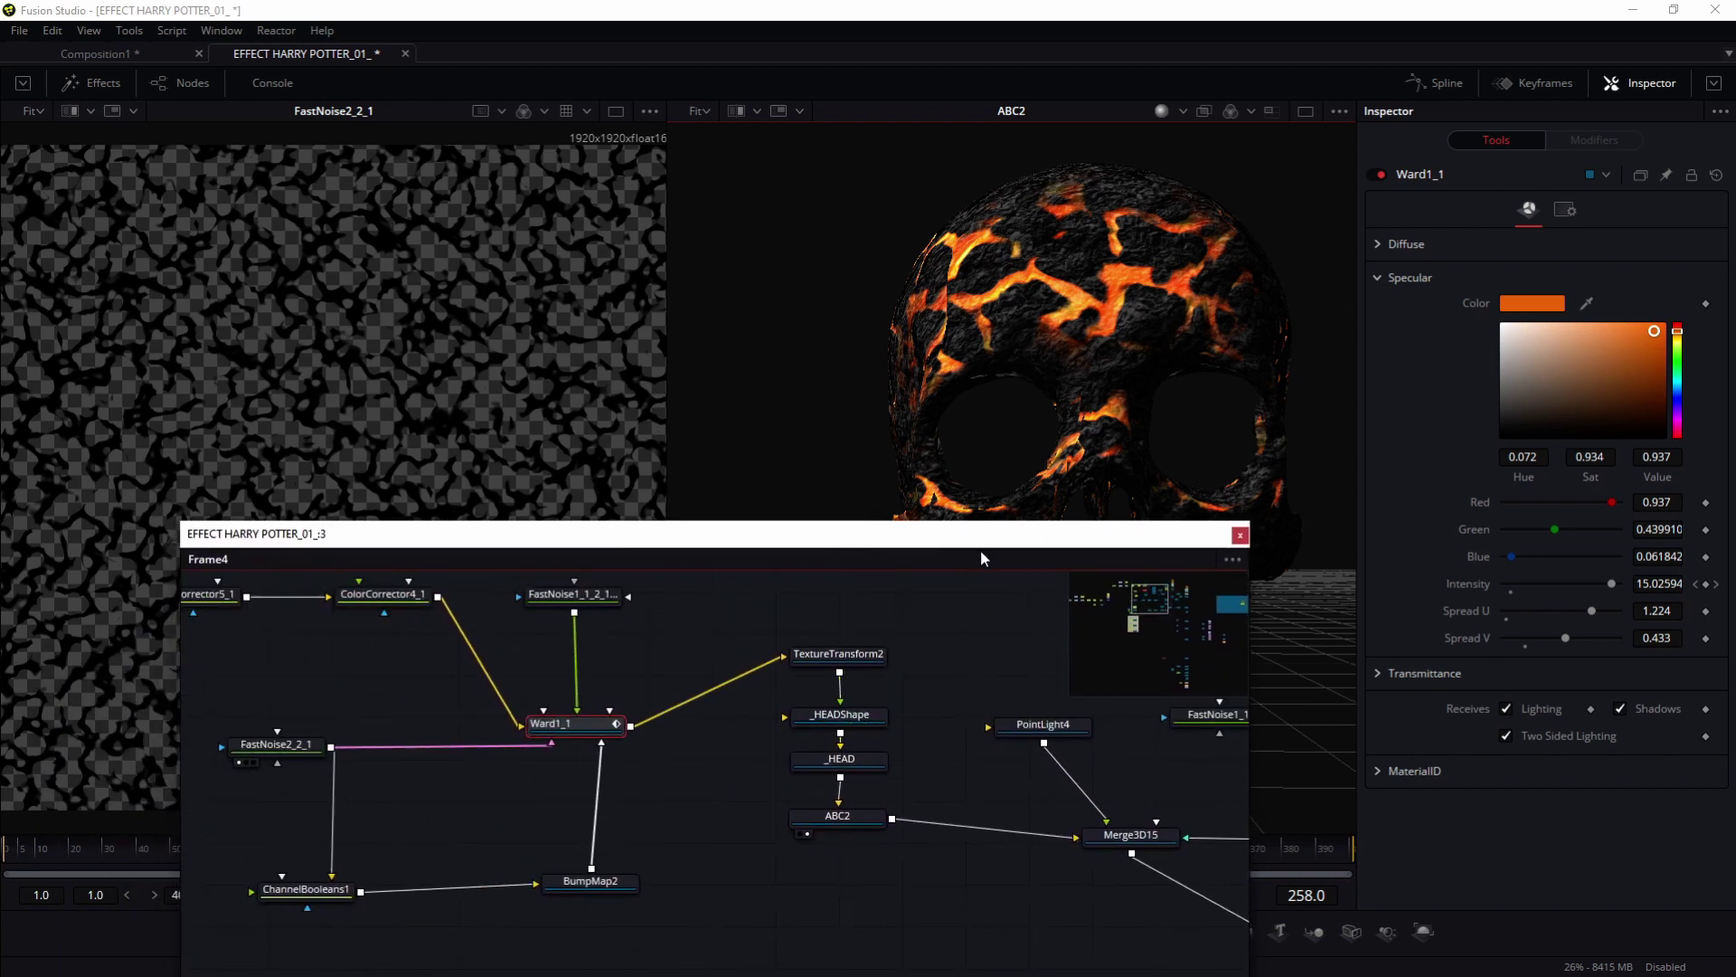
drag(858, 536, 0, 418)
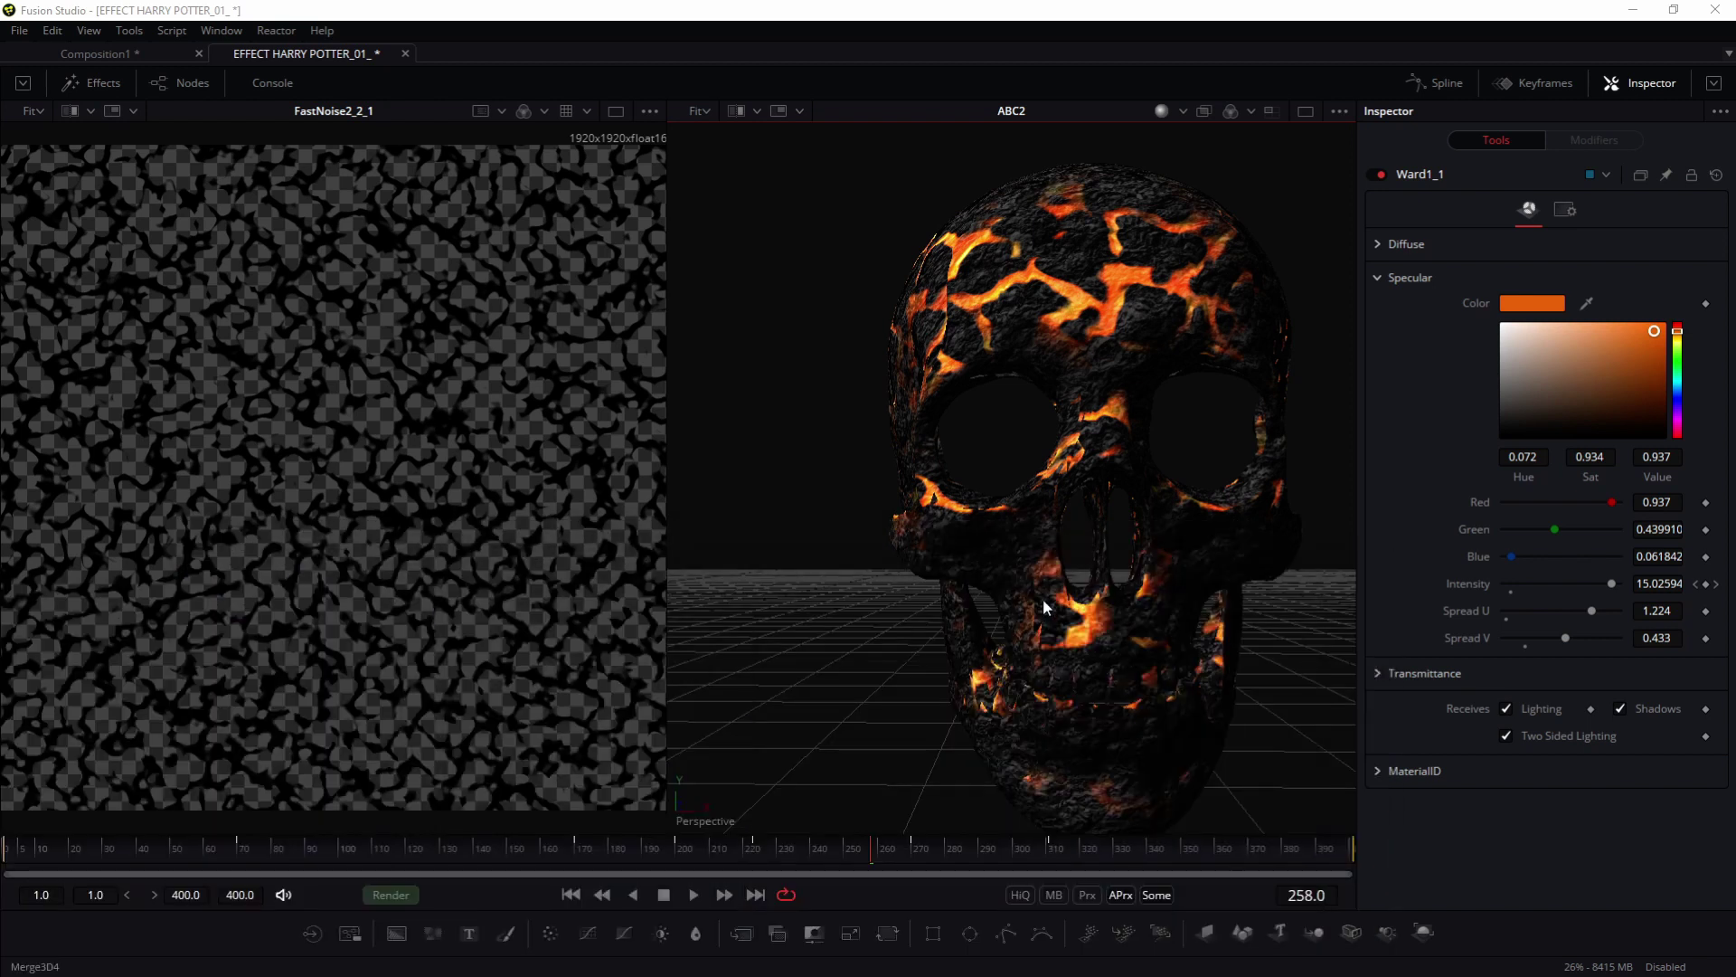
click(1305, 111)
drag(903, 501, 701, 624)
drag(701, 313, 760, 366)
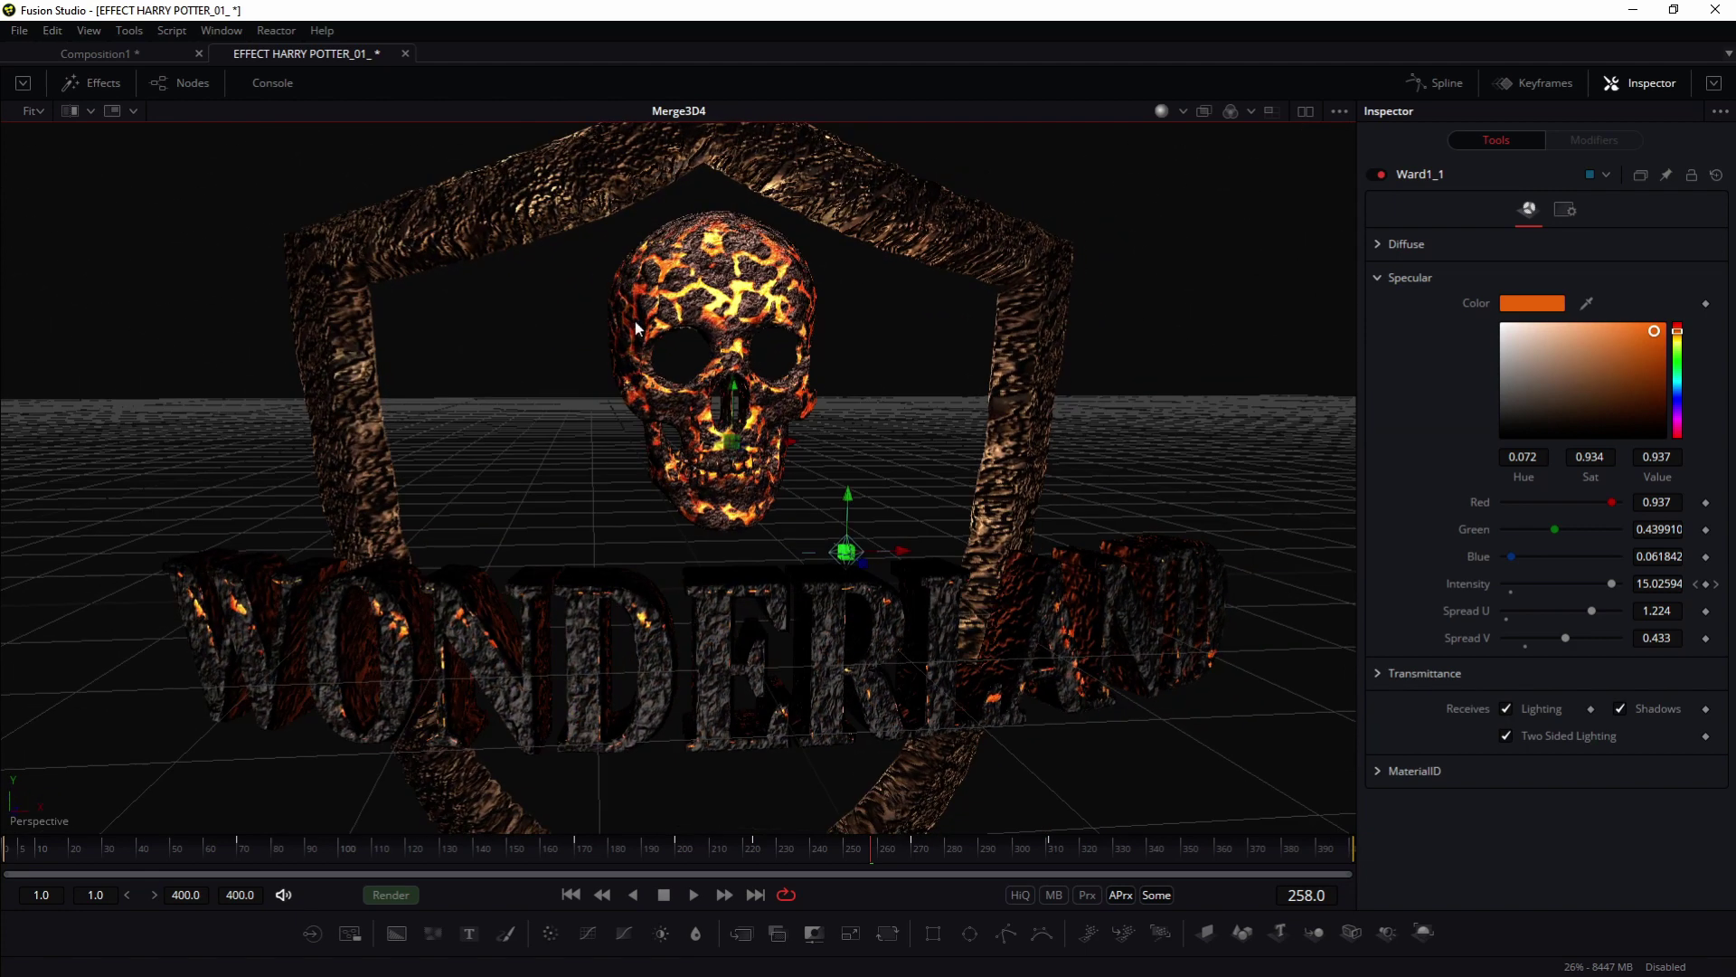
drag(637, 327, 632, 491)
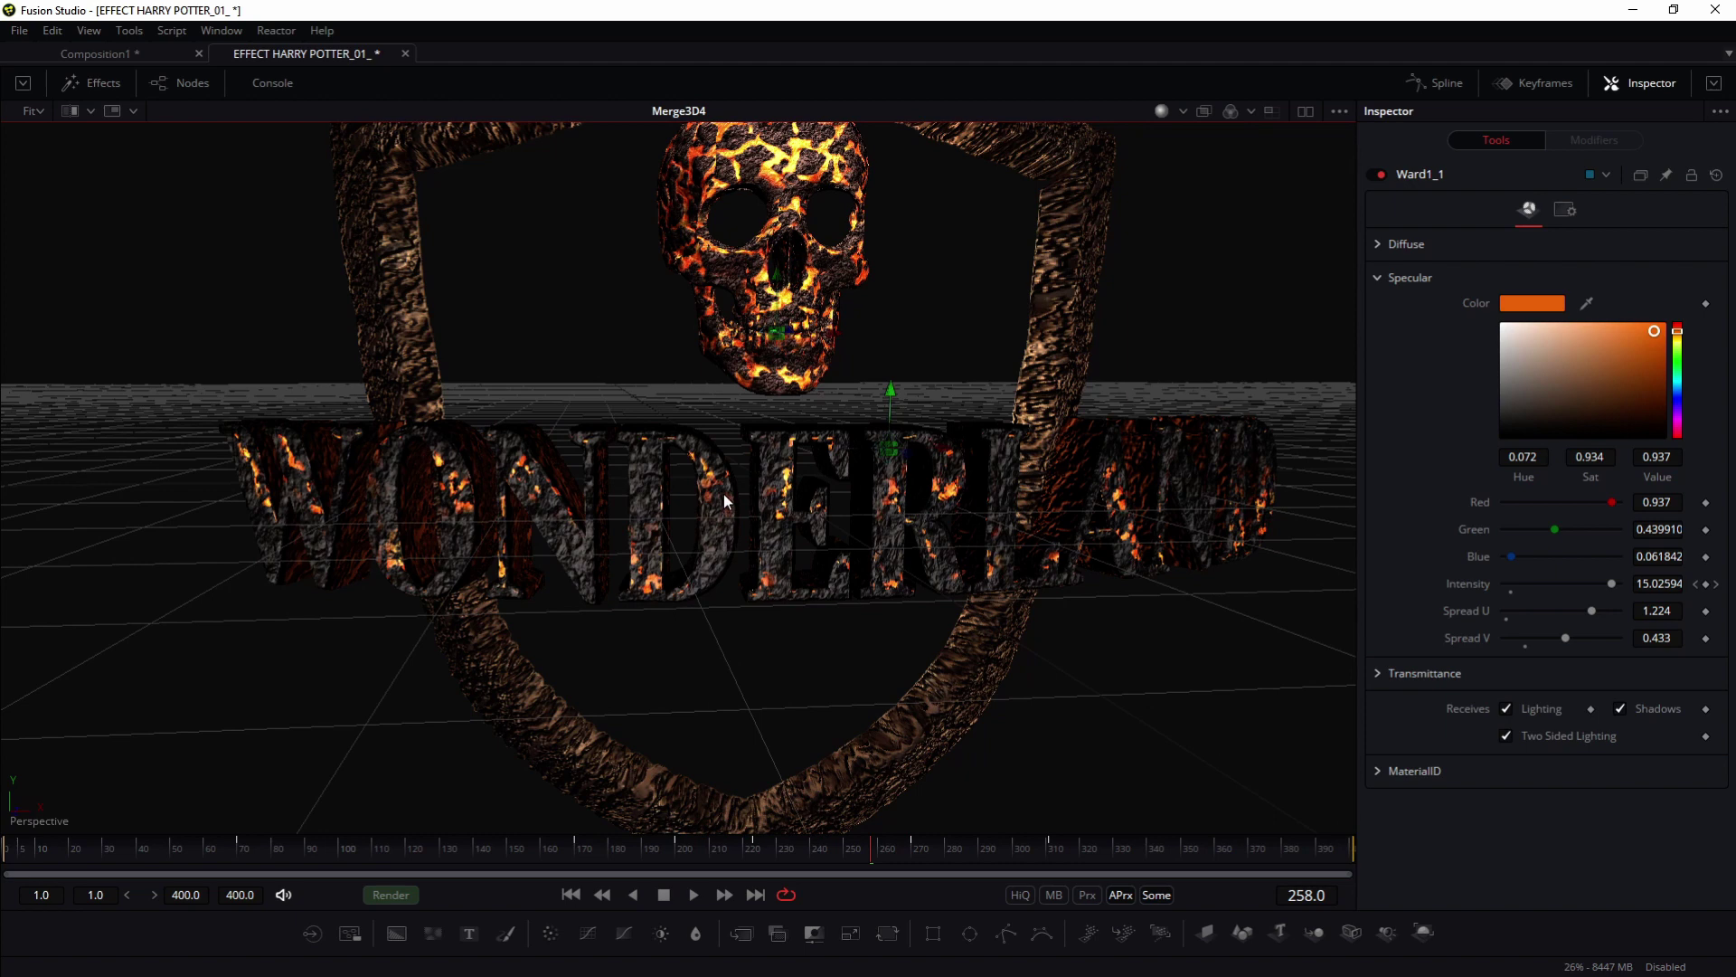
drag(451, 468, 280, 601)
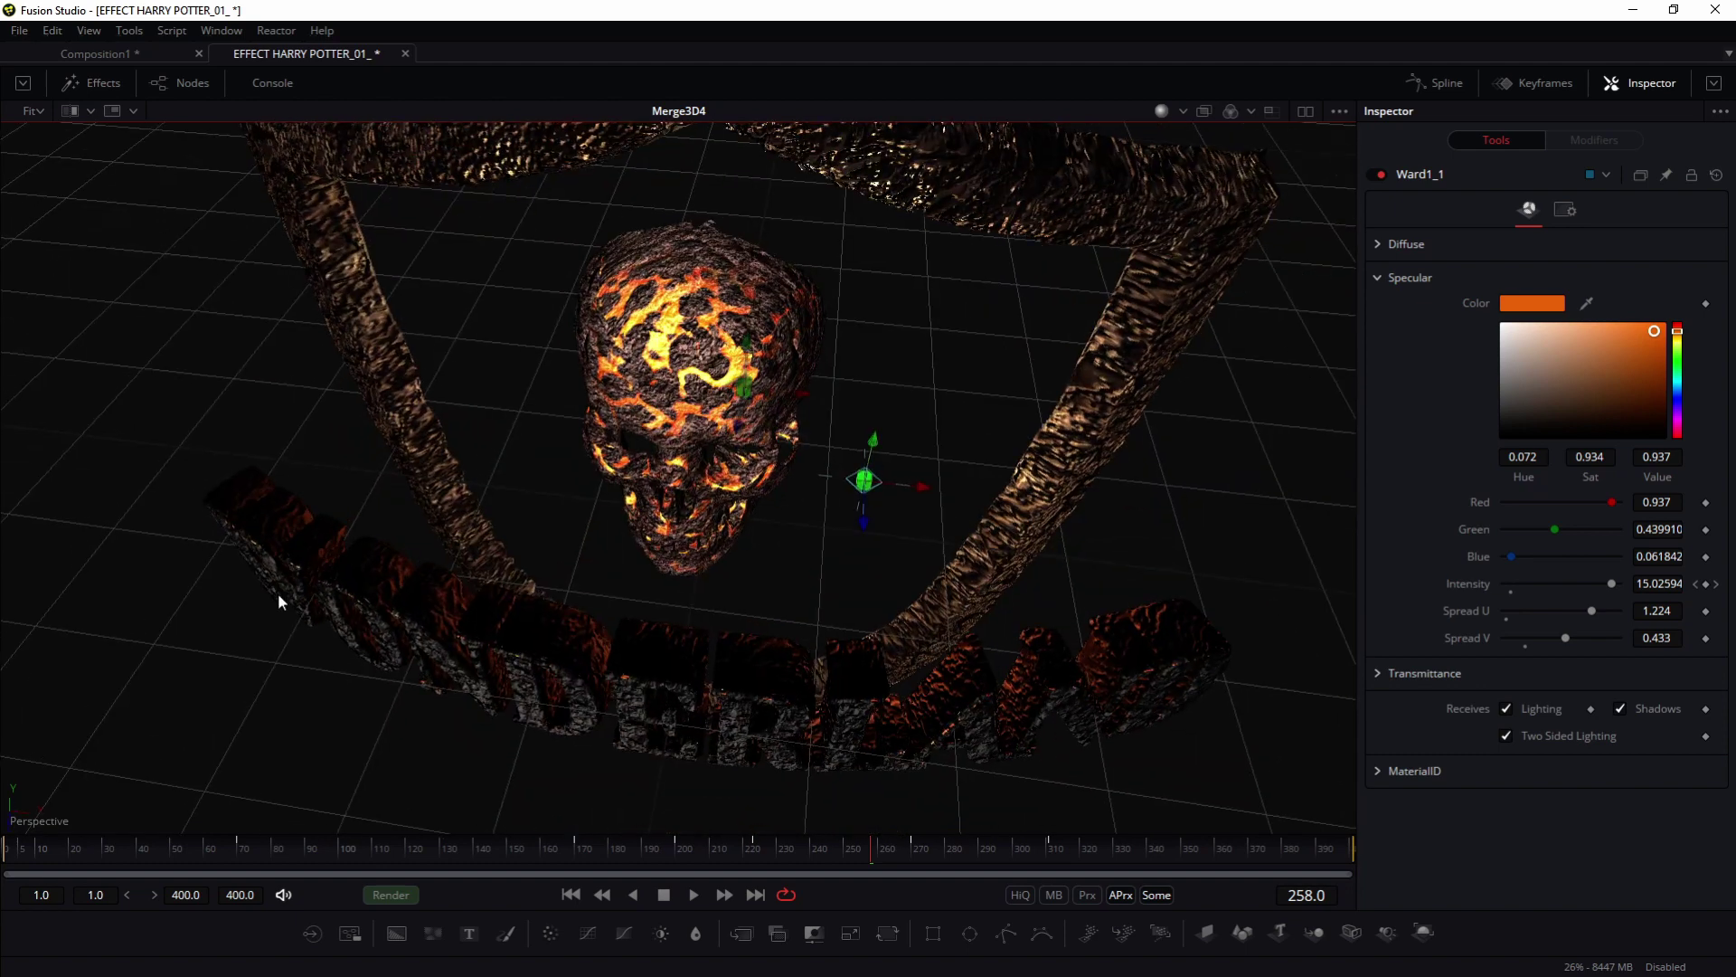
drag(405, 635, 599, 421)
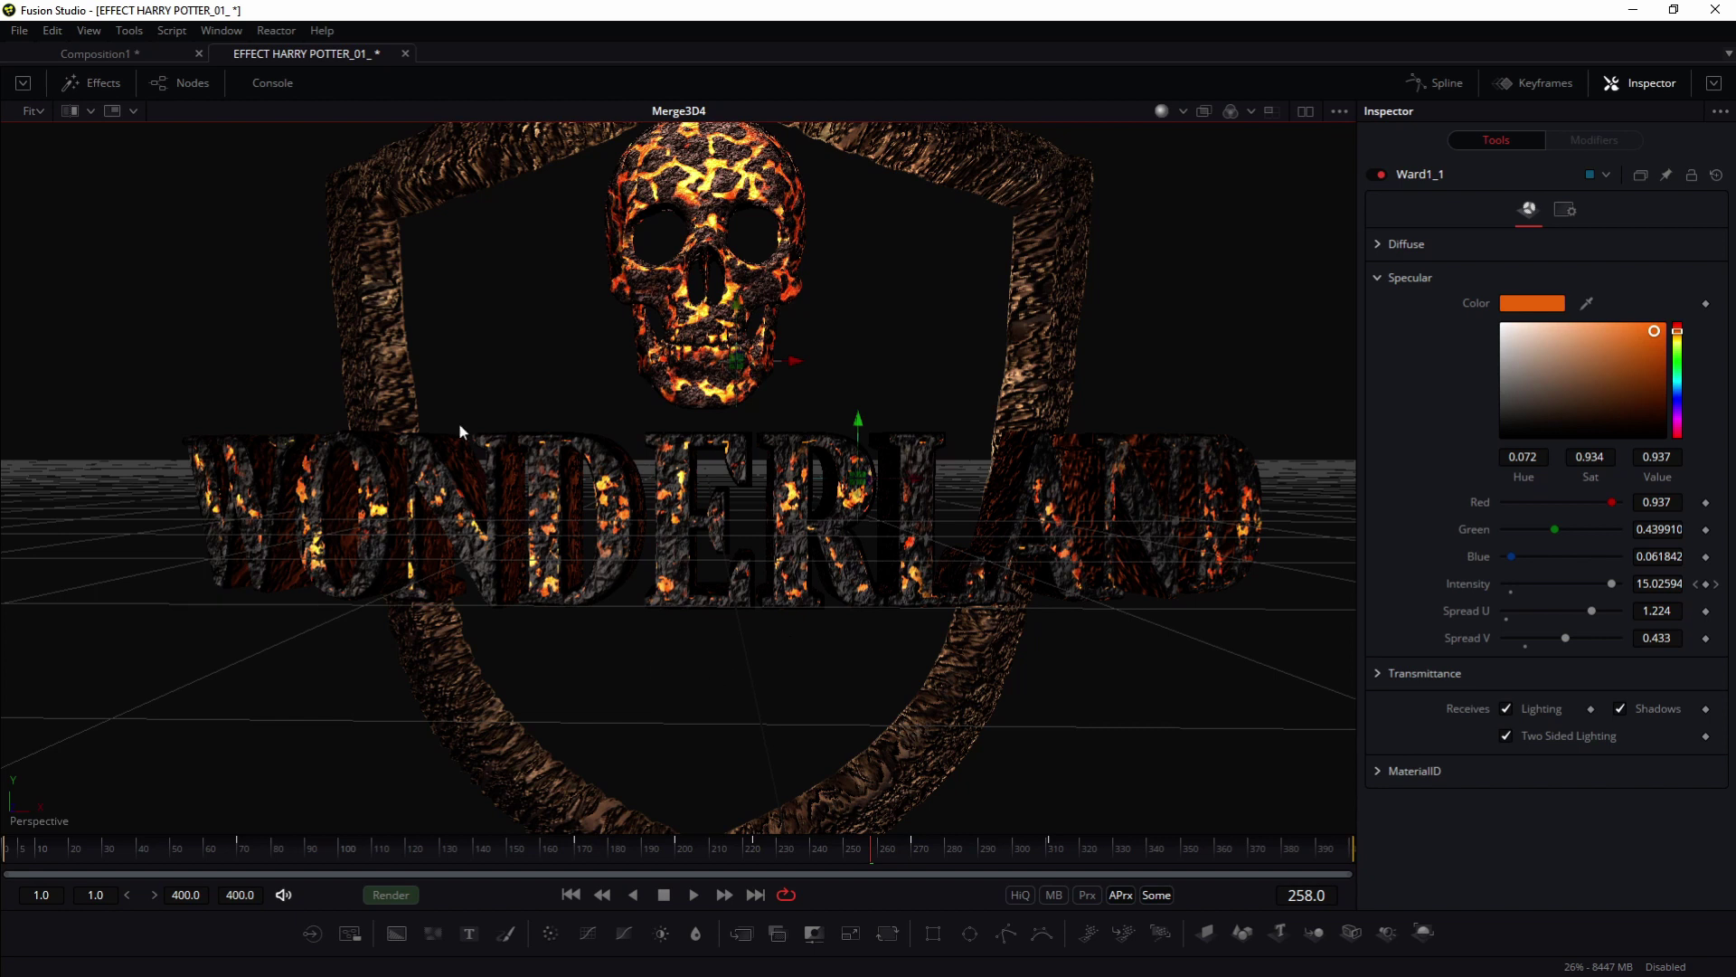
drag(772, 506, 801, 481)
Step: Switch to Composition1 and add a standalone Text 3D node, deleting the Merge3D2 inserted with it
click(99, 53)
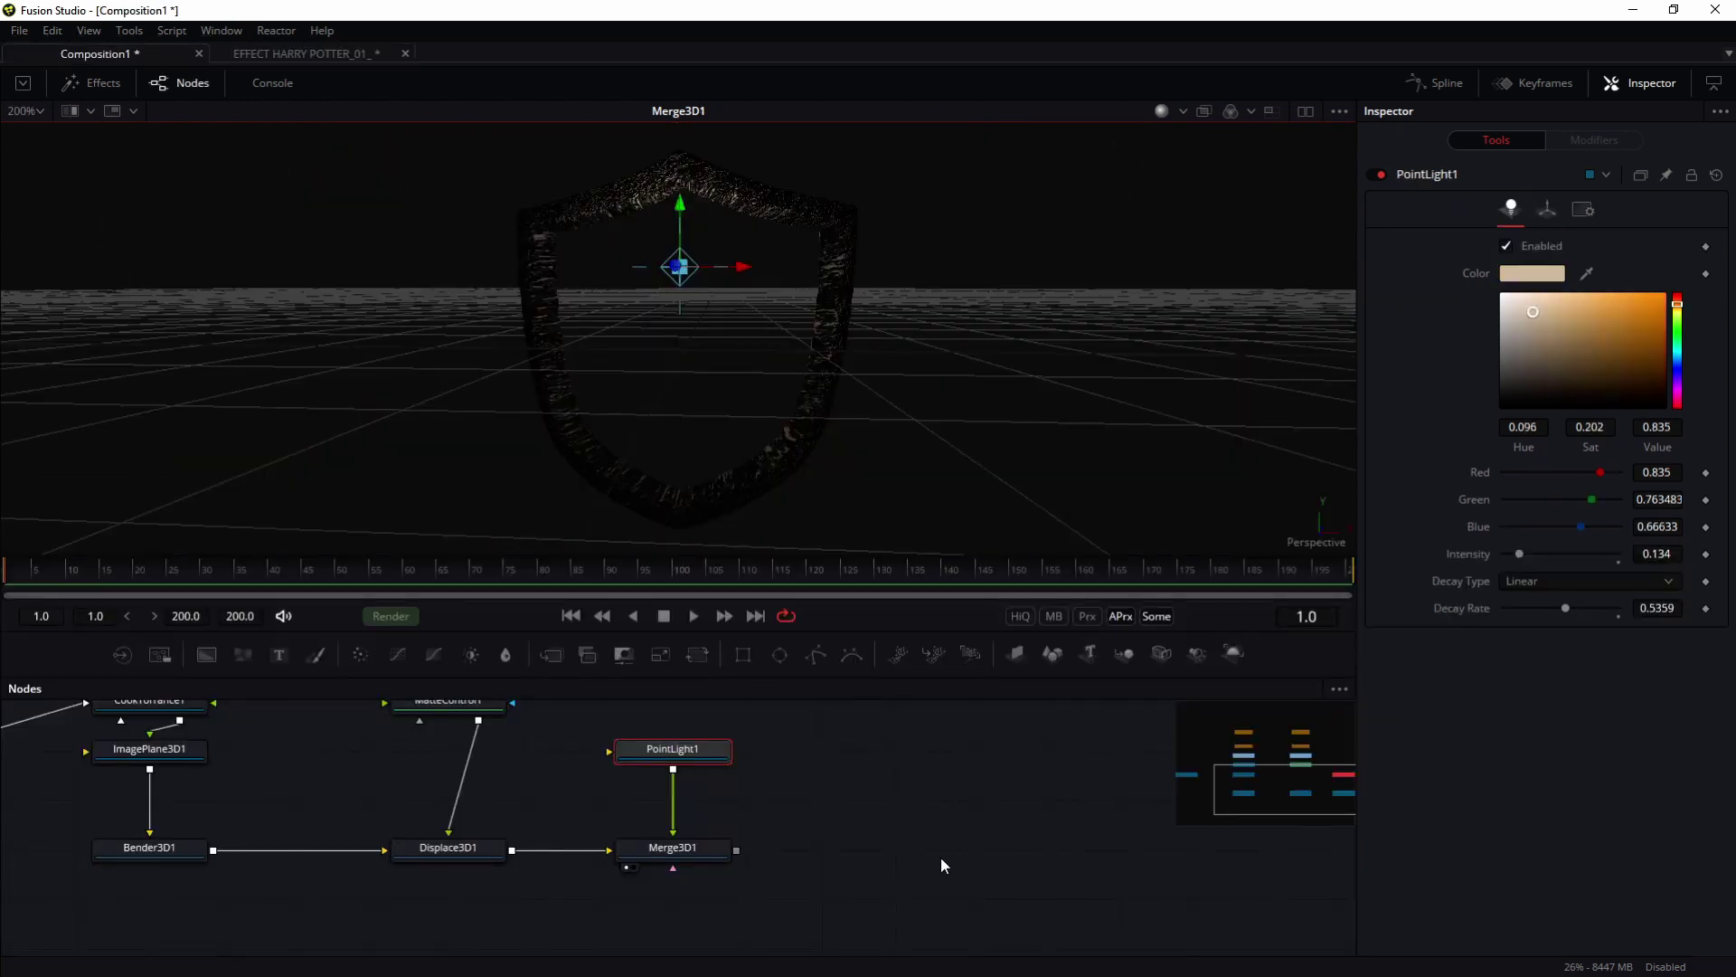
key(shift+space)
text(tex)
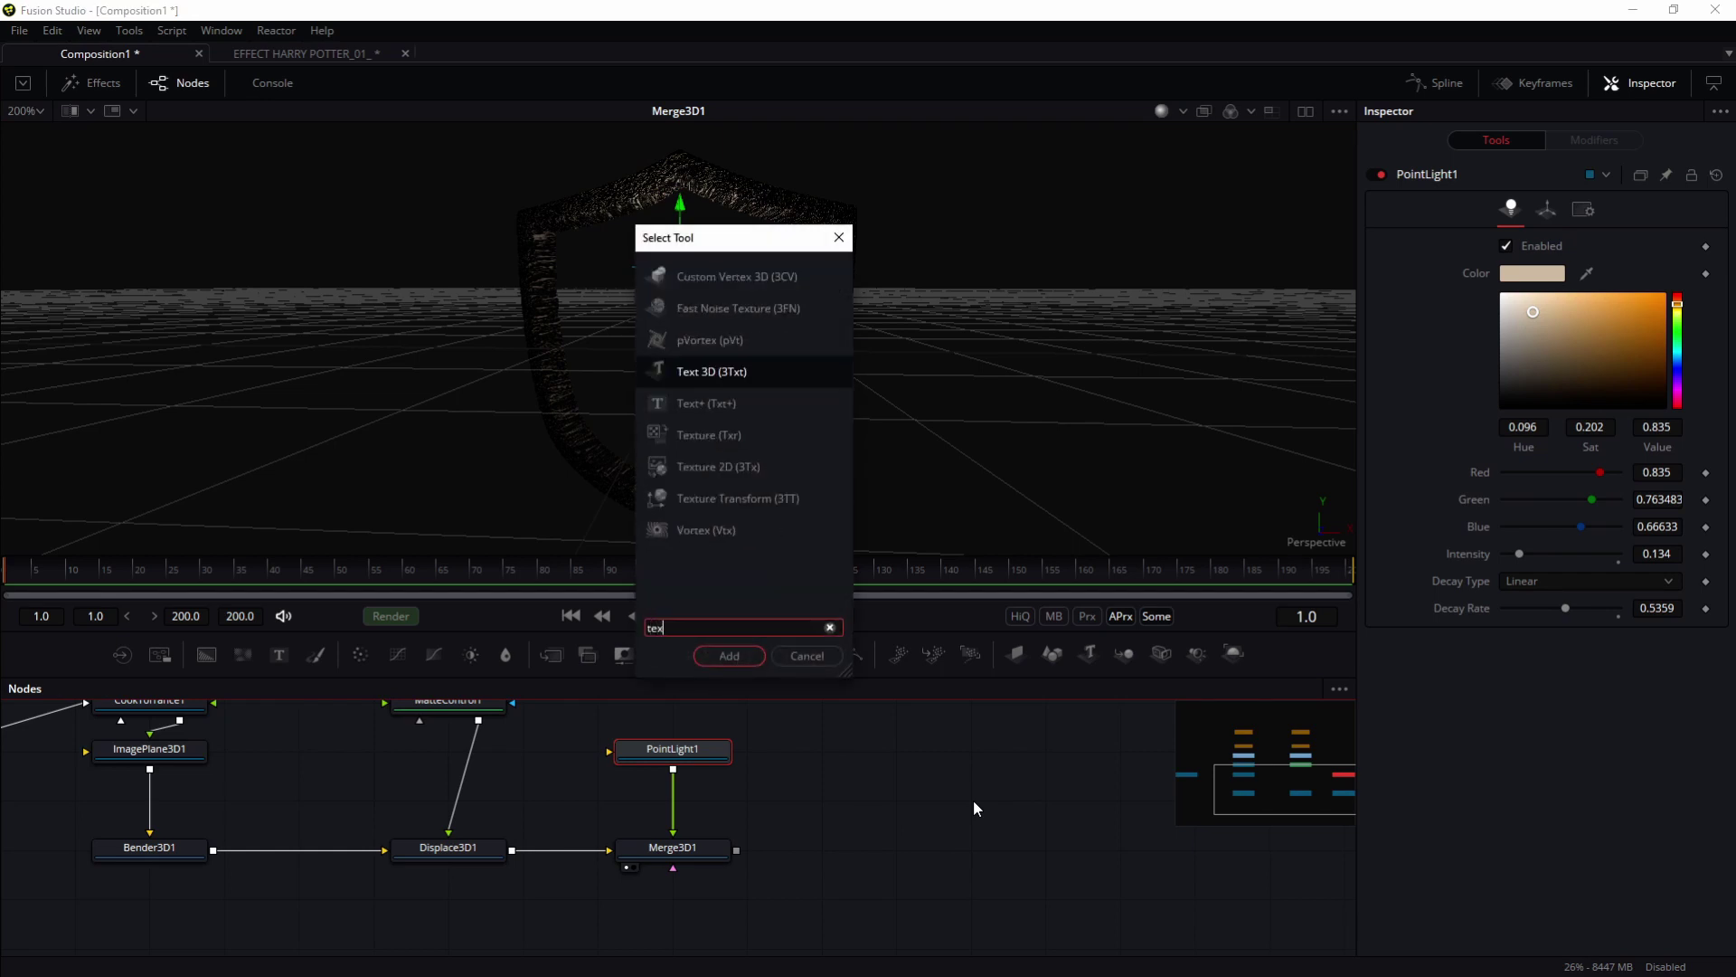
text(t)
key(Up)
key(Up)
key(Up)
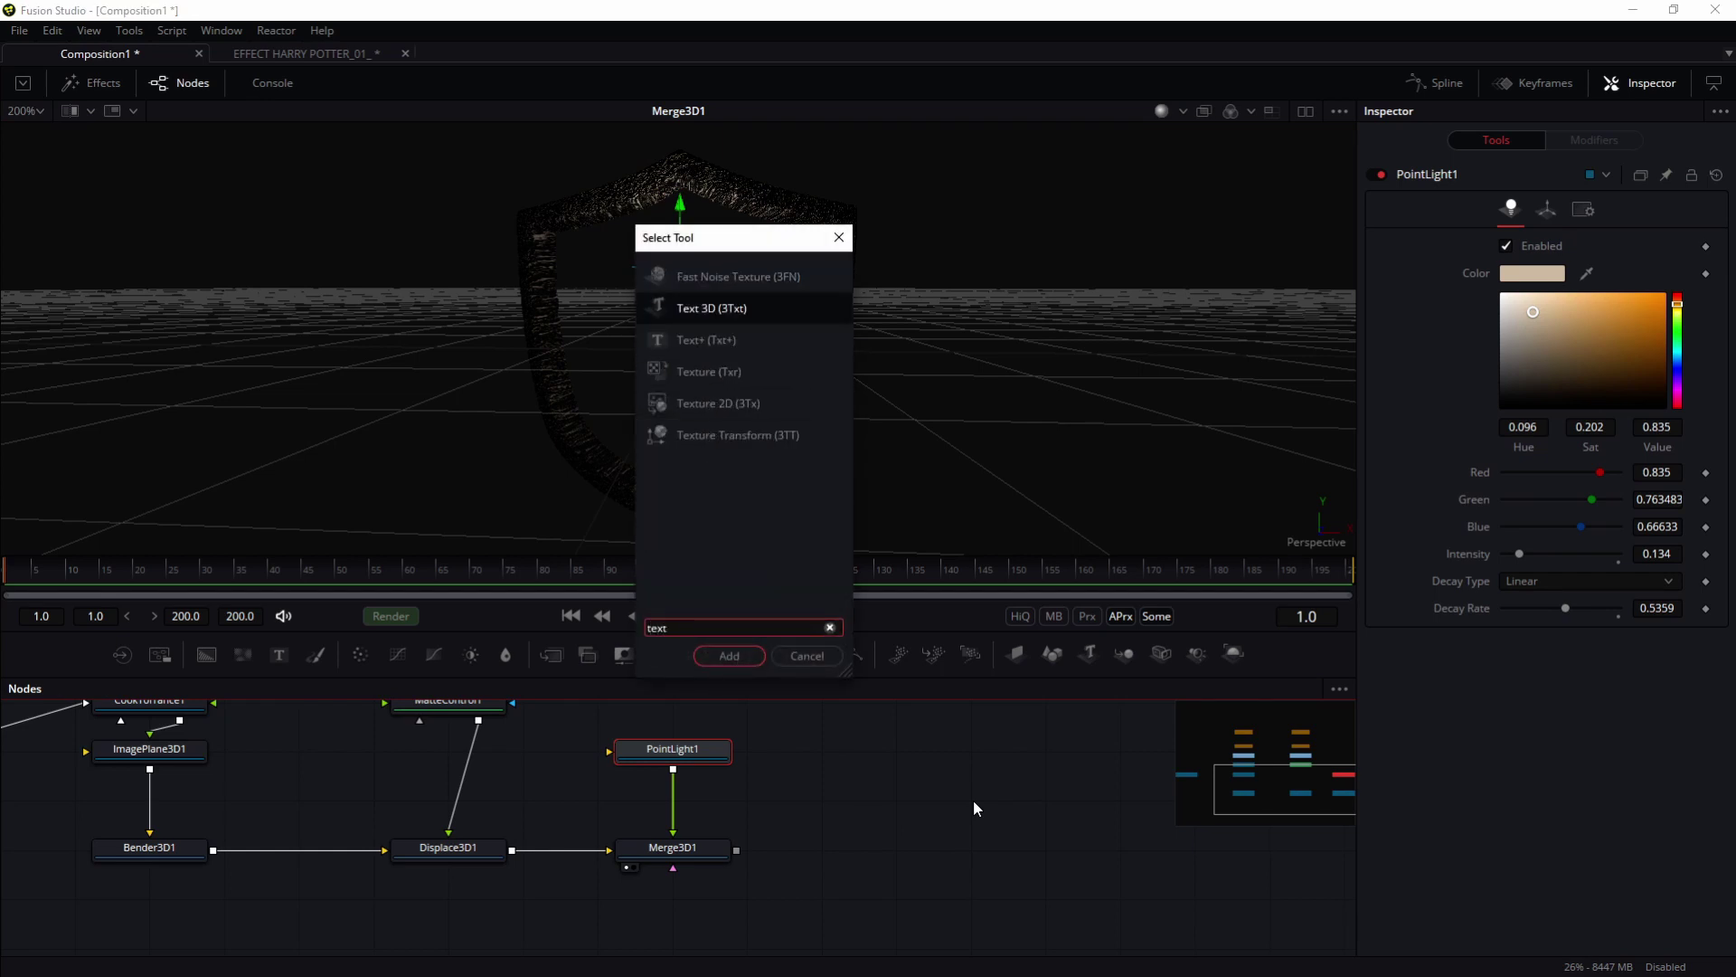
key(Return)
drag(692, 799, 1066, 799)
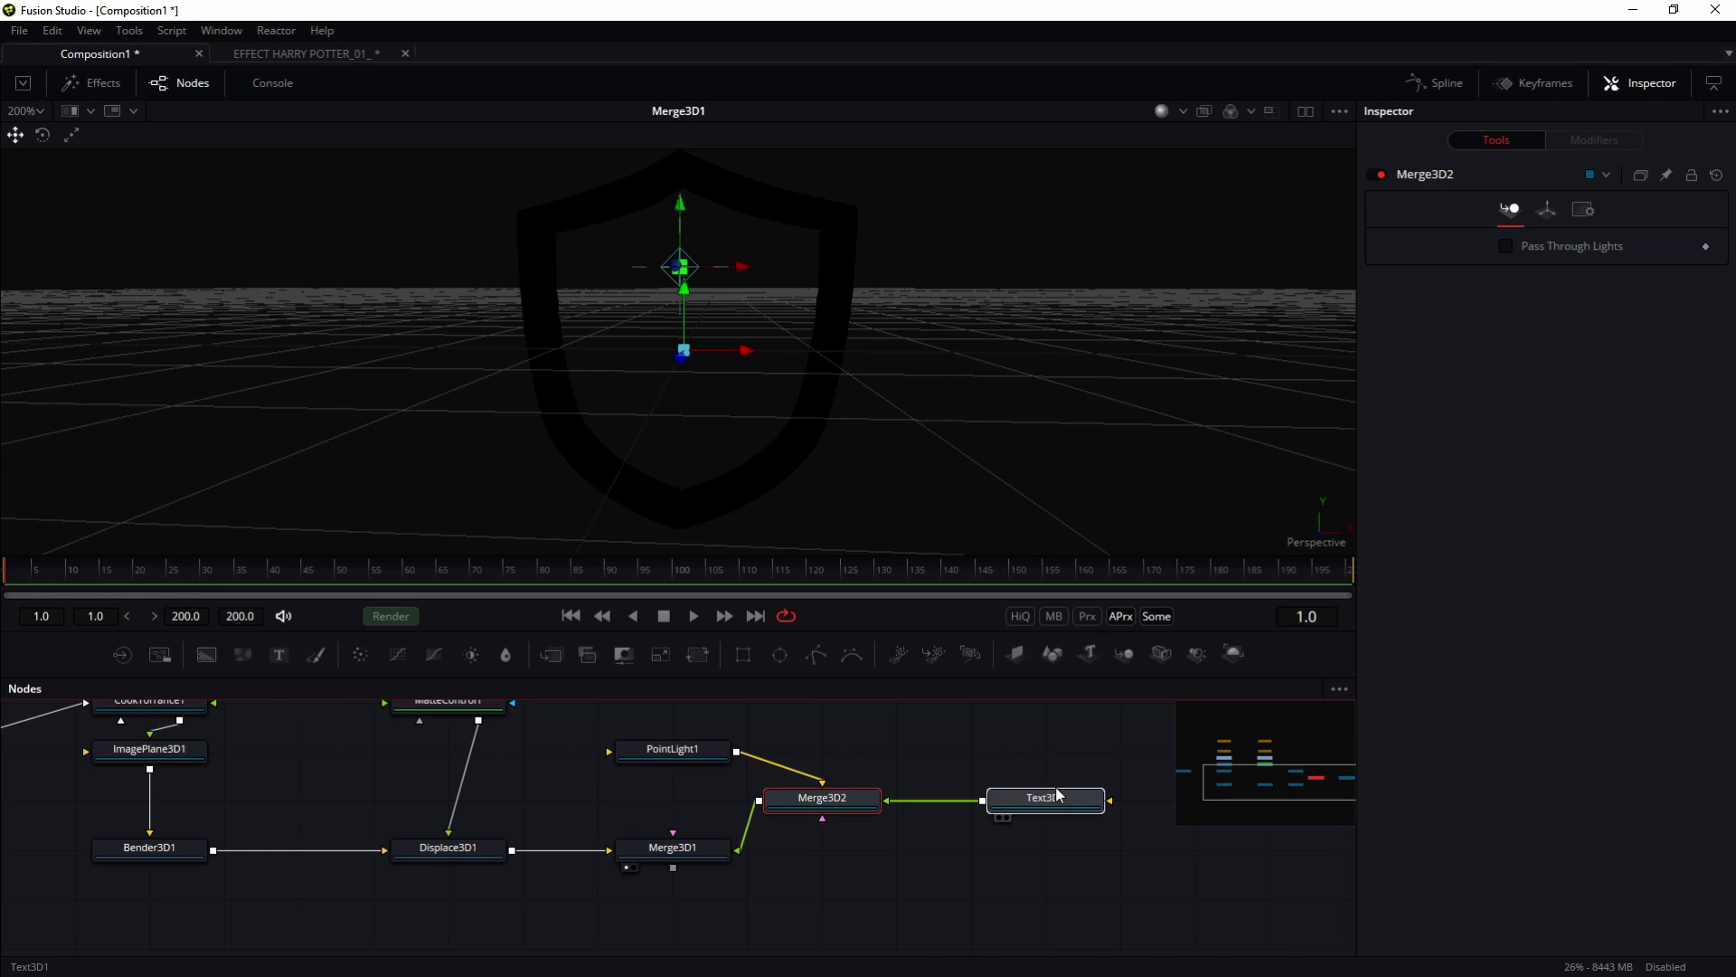
click(833, 807)
key(Delete)
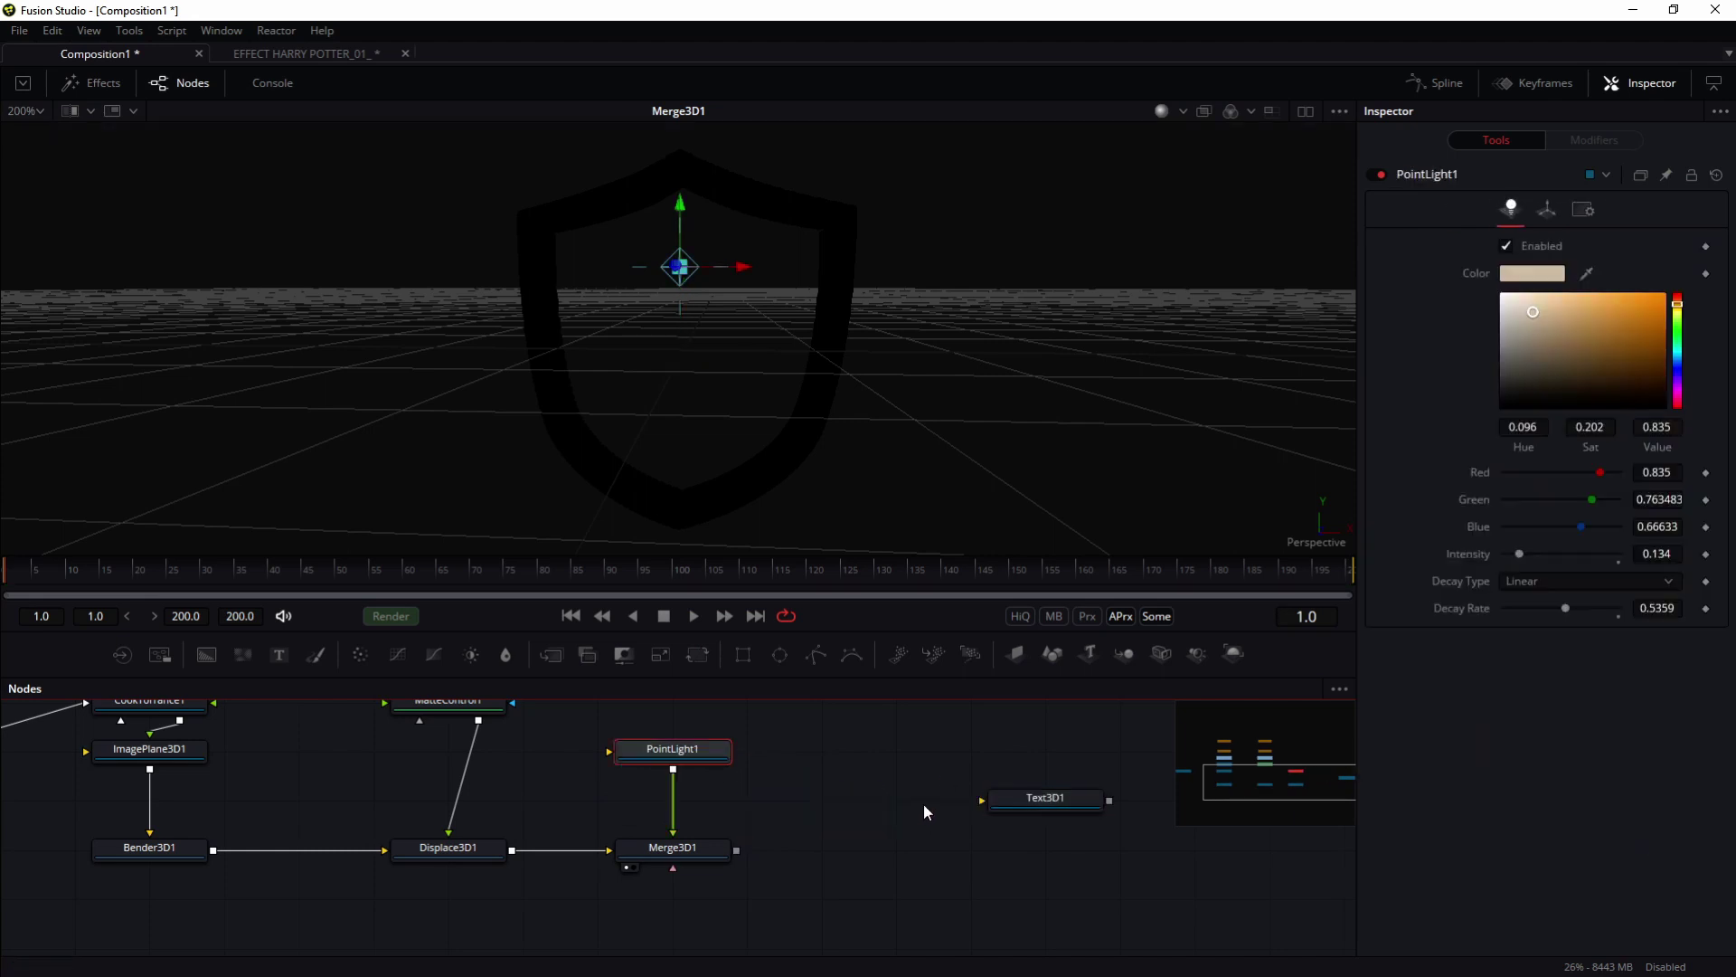
Step: View Text3D1 and set its styled text to WONDERLAND
drag(1083, 805, 709, 213)
click(1550, 292)
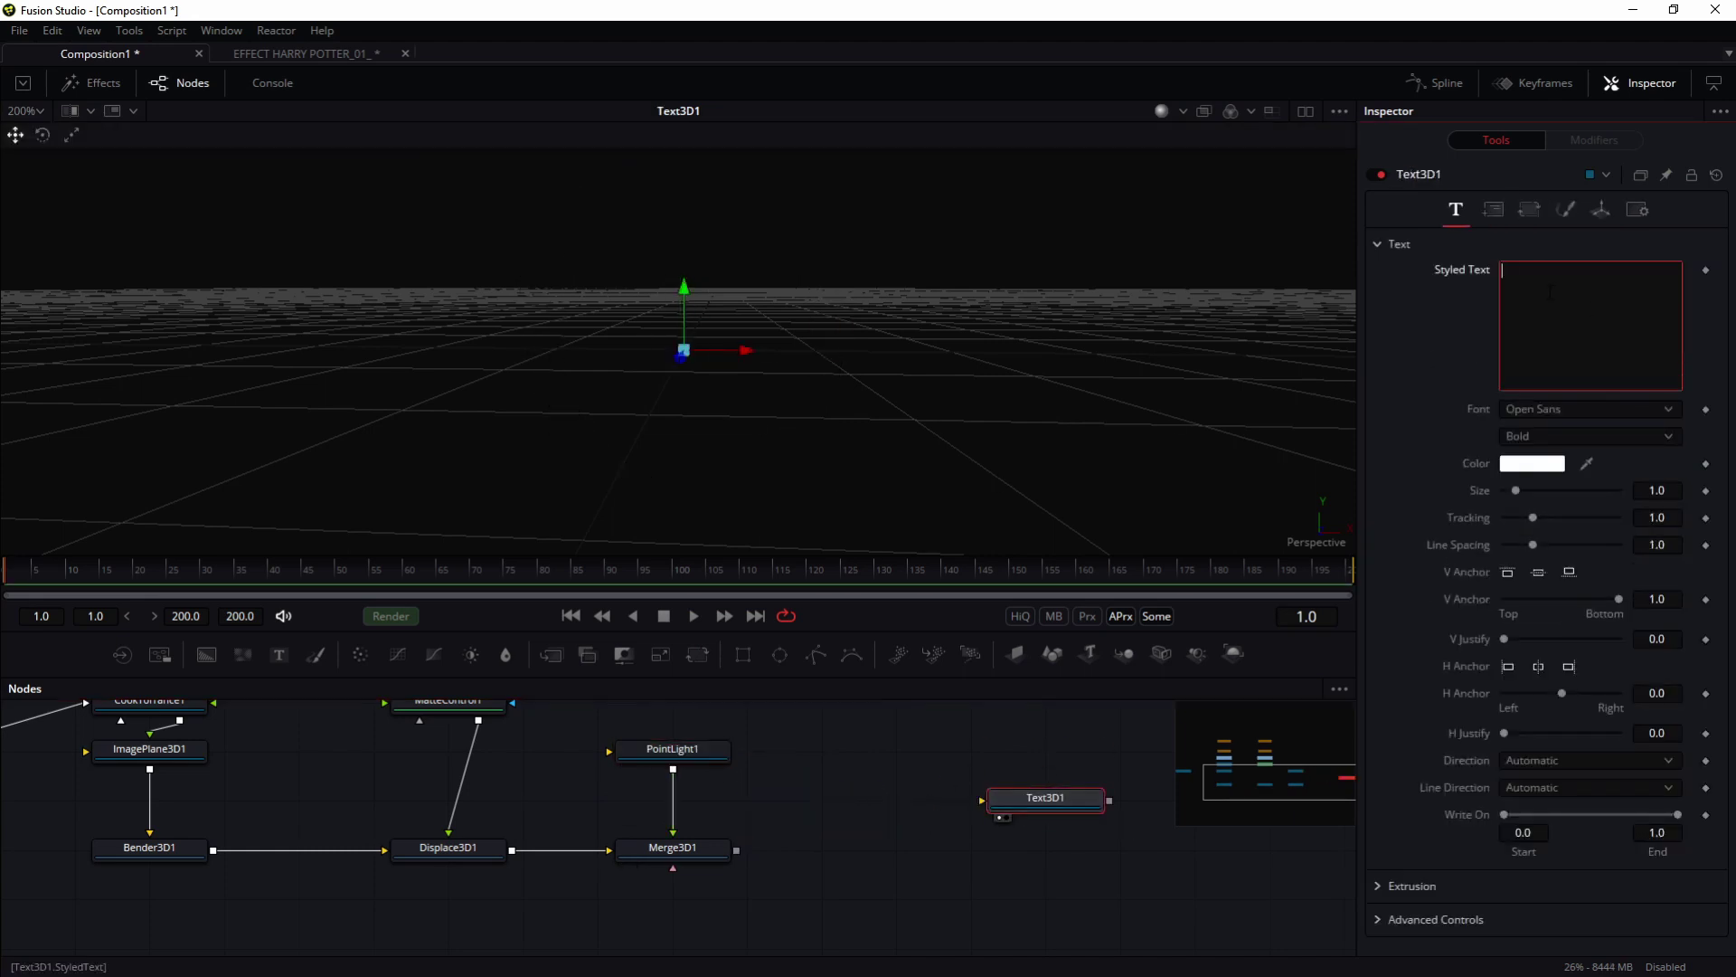
text(WOND)
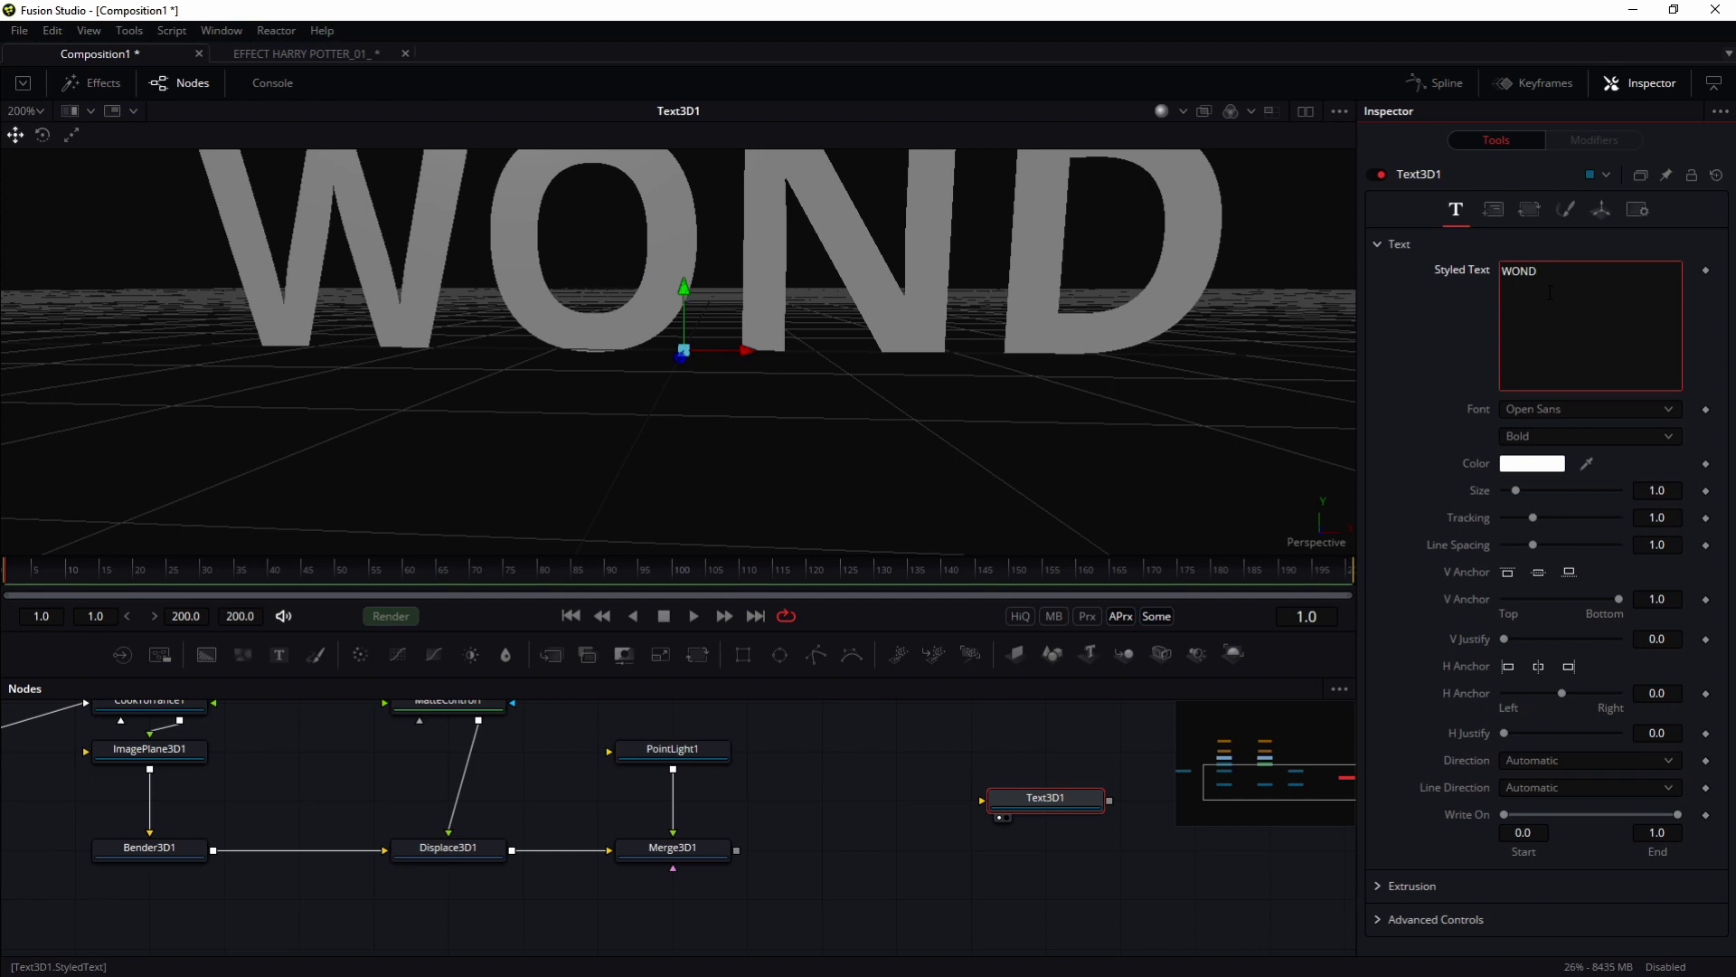
text(ERLAND)
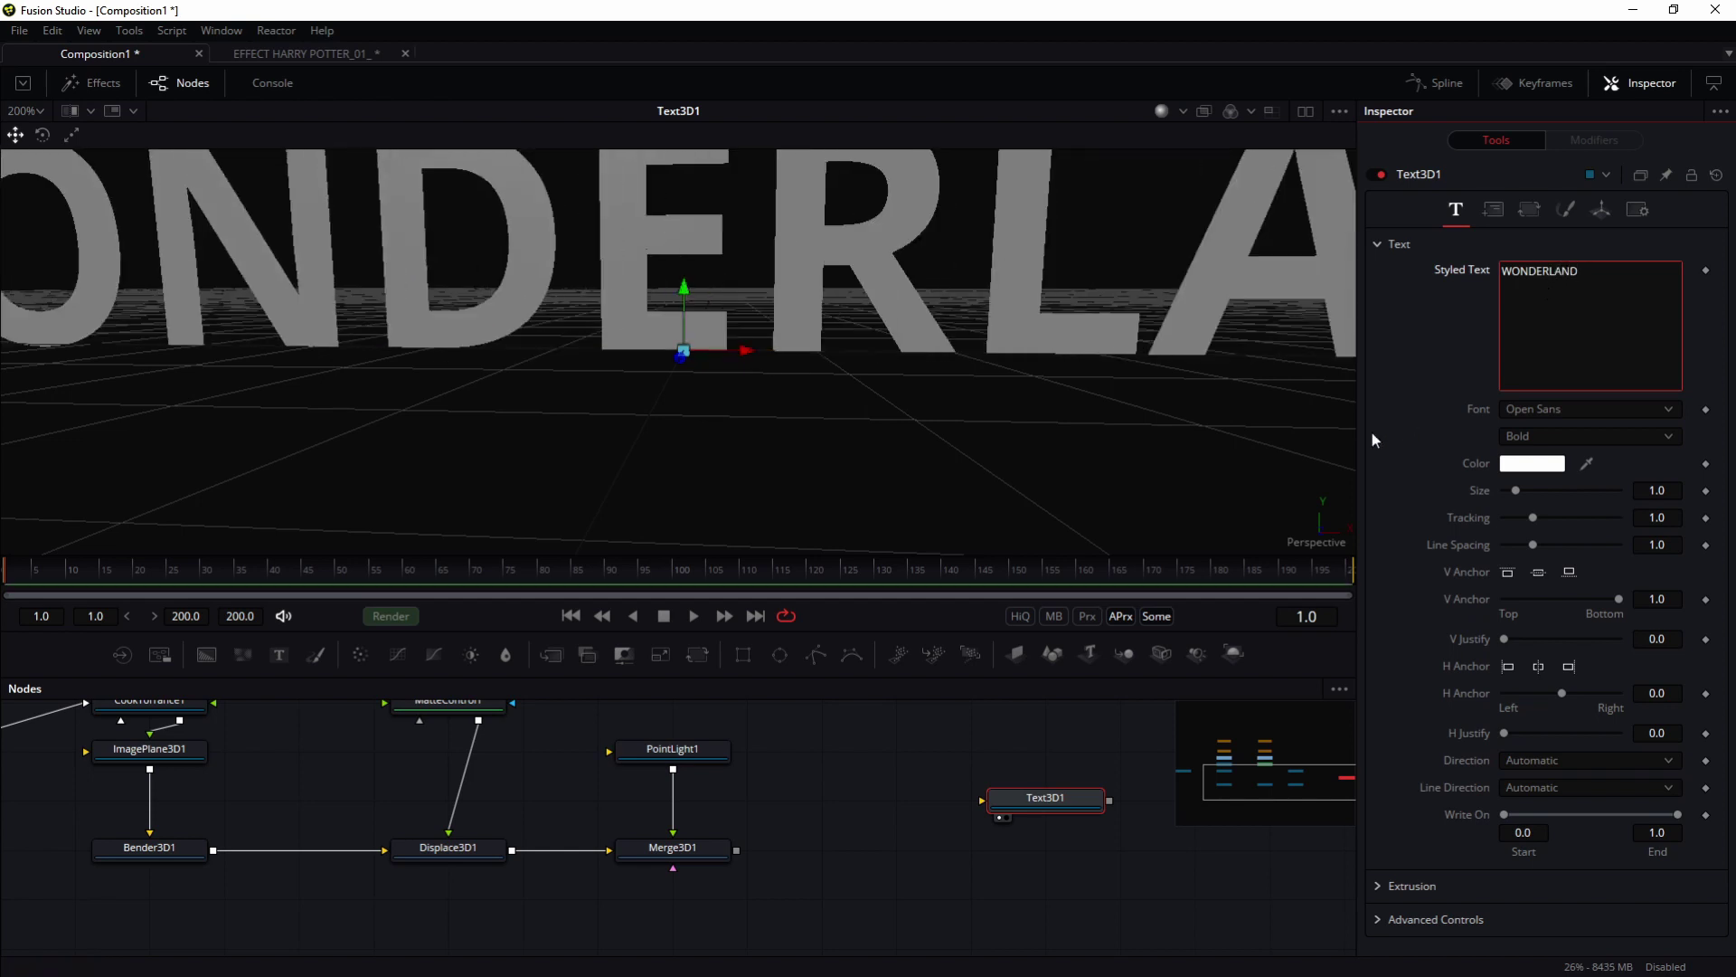
click(1000, 818)
Step: Move Text3D1 below the shield's node chain, connect it to a copy of Bender3D1 and view the bent text
drag(419, 752, 791, 879)
drag(610, 823, 571, 870)
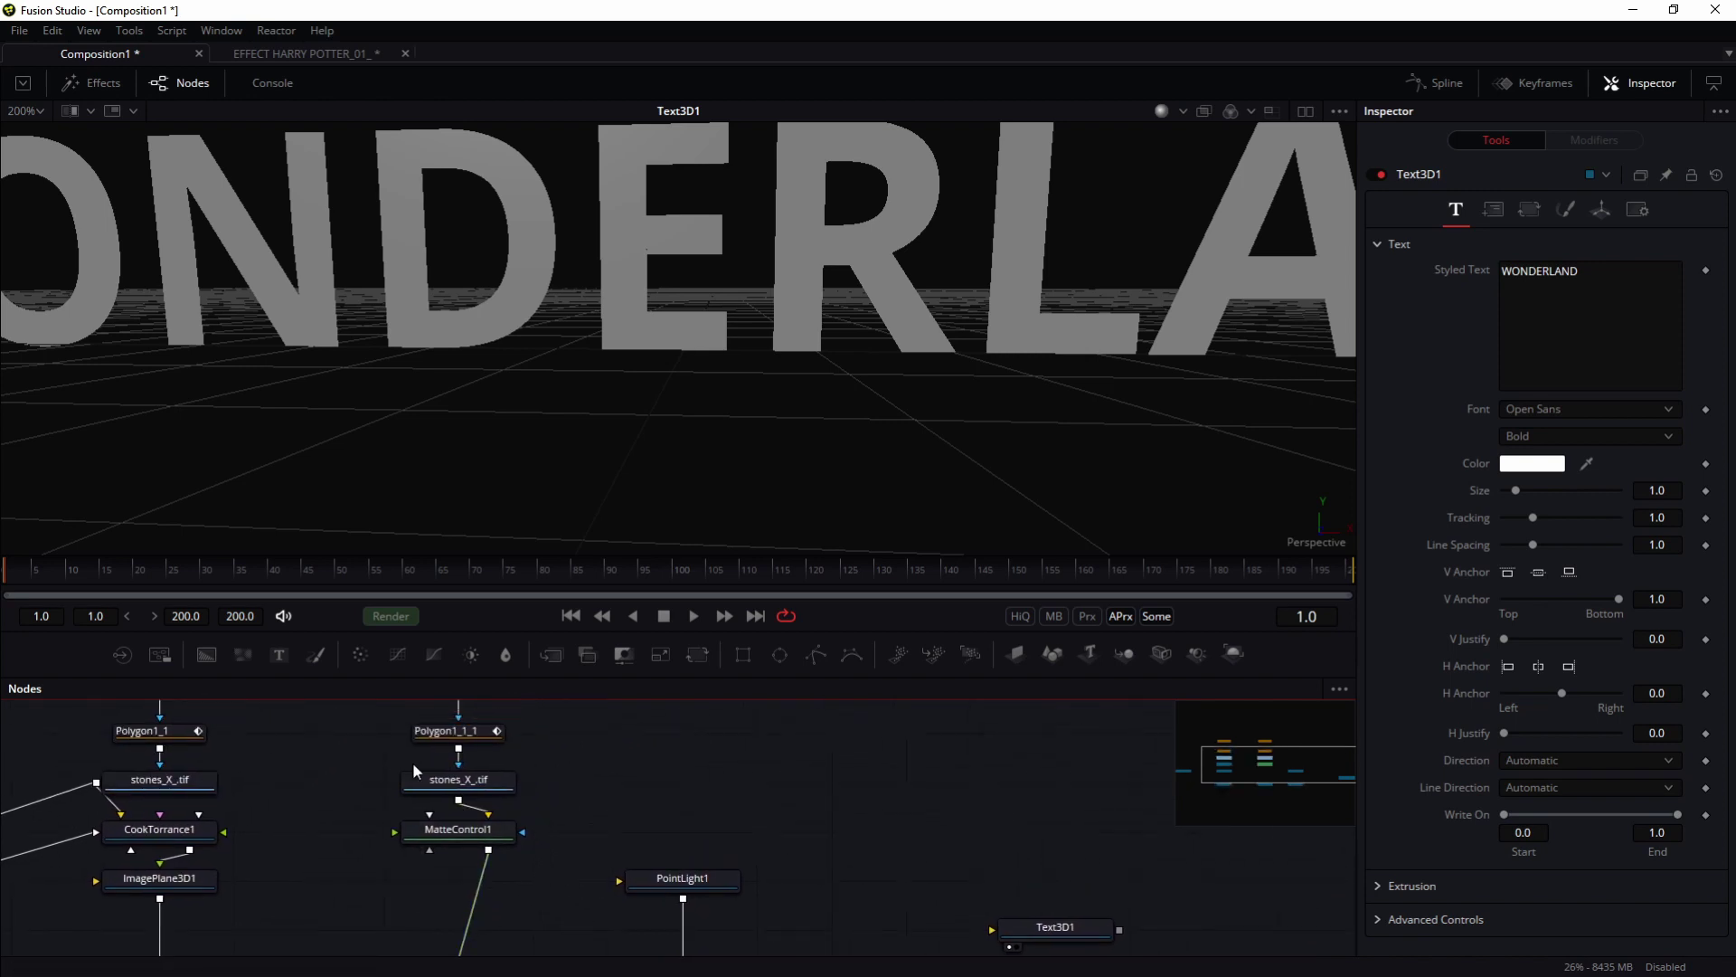
drag(1056, 939, 905, 890)
scroll(669, 850, down, 2)
drag(315, 792, 390, 848)
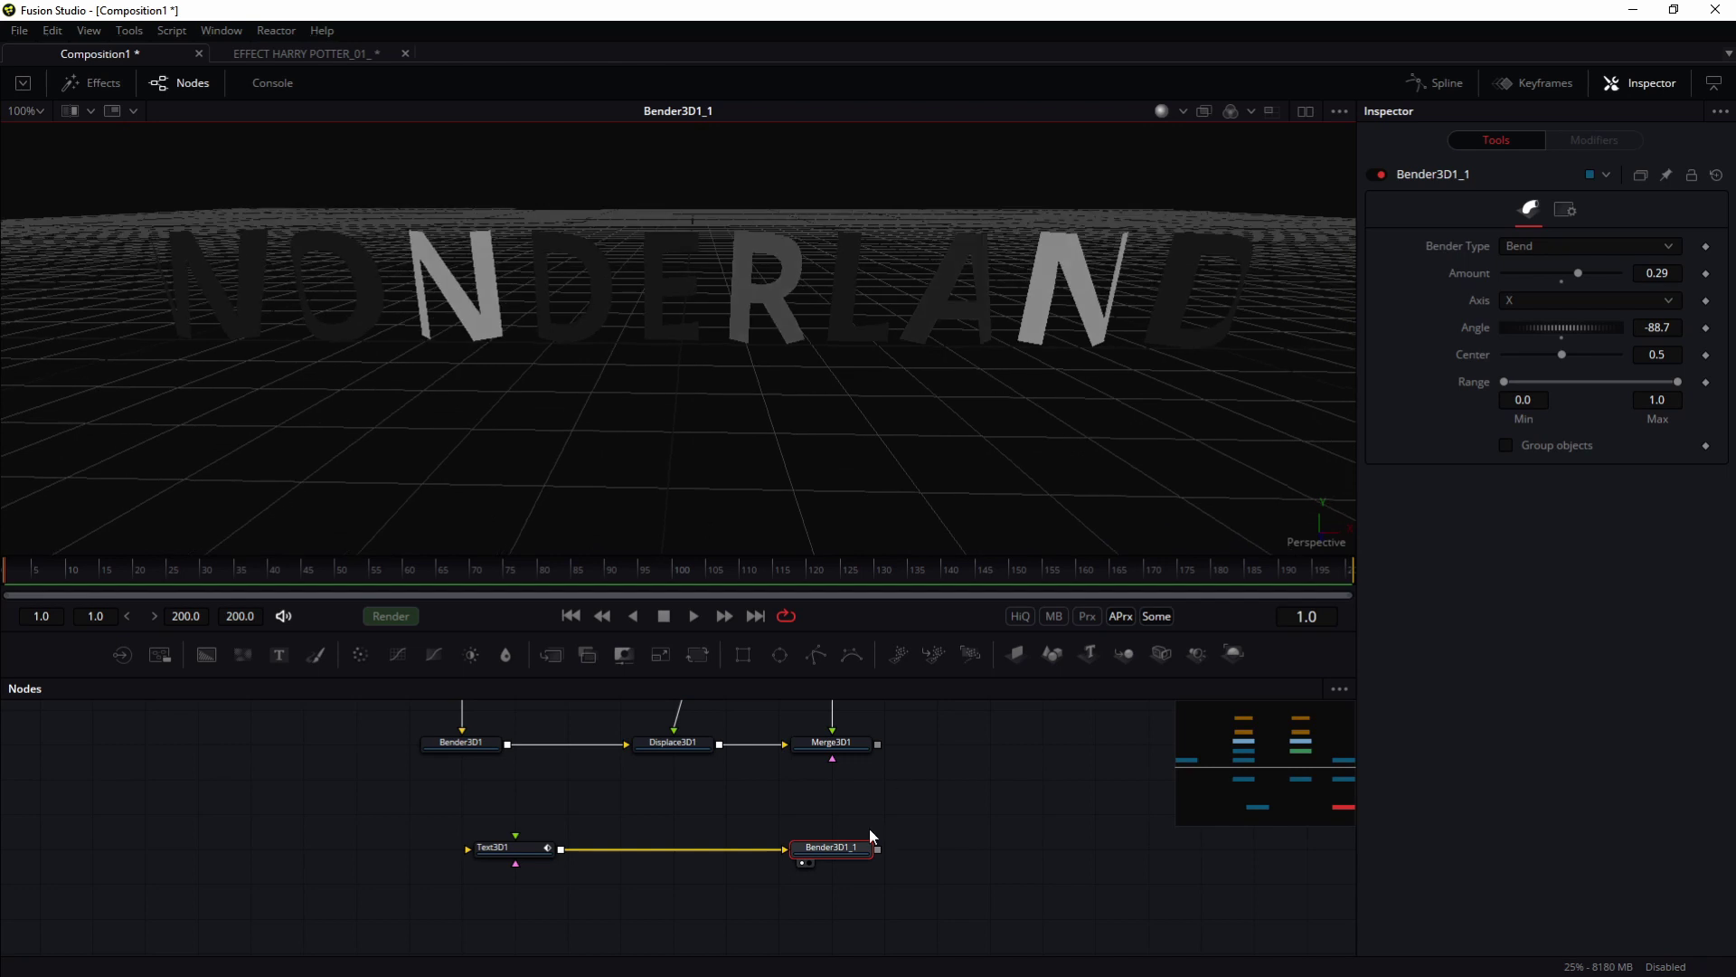
Step: Enable Group objects on Bender3D1_1 so the whole WONDERLAND text bends as one object
click(859, 849)
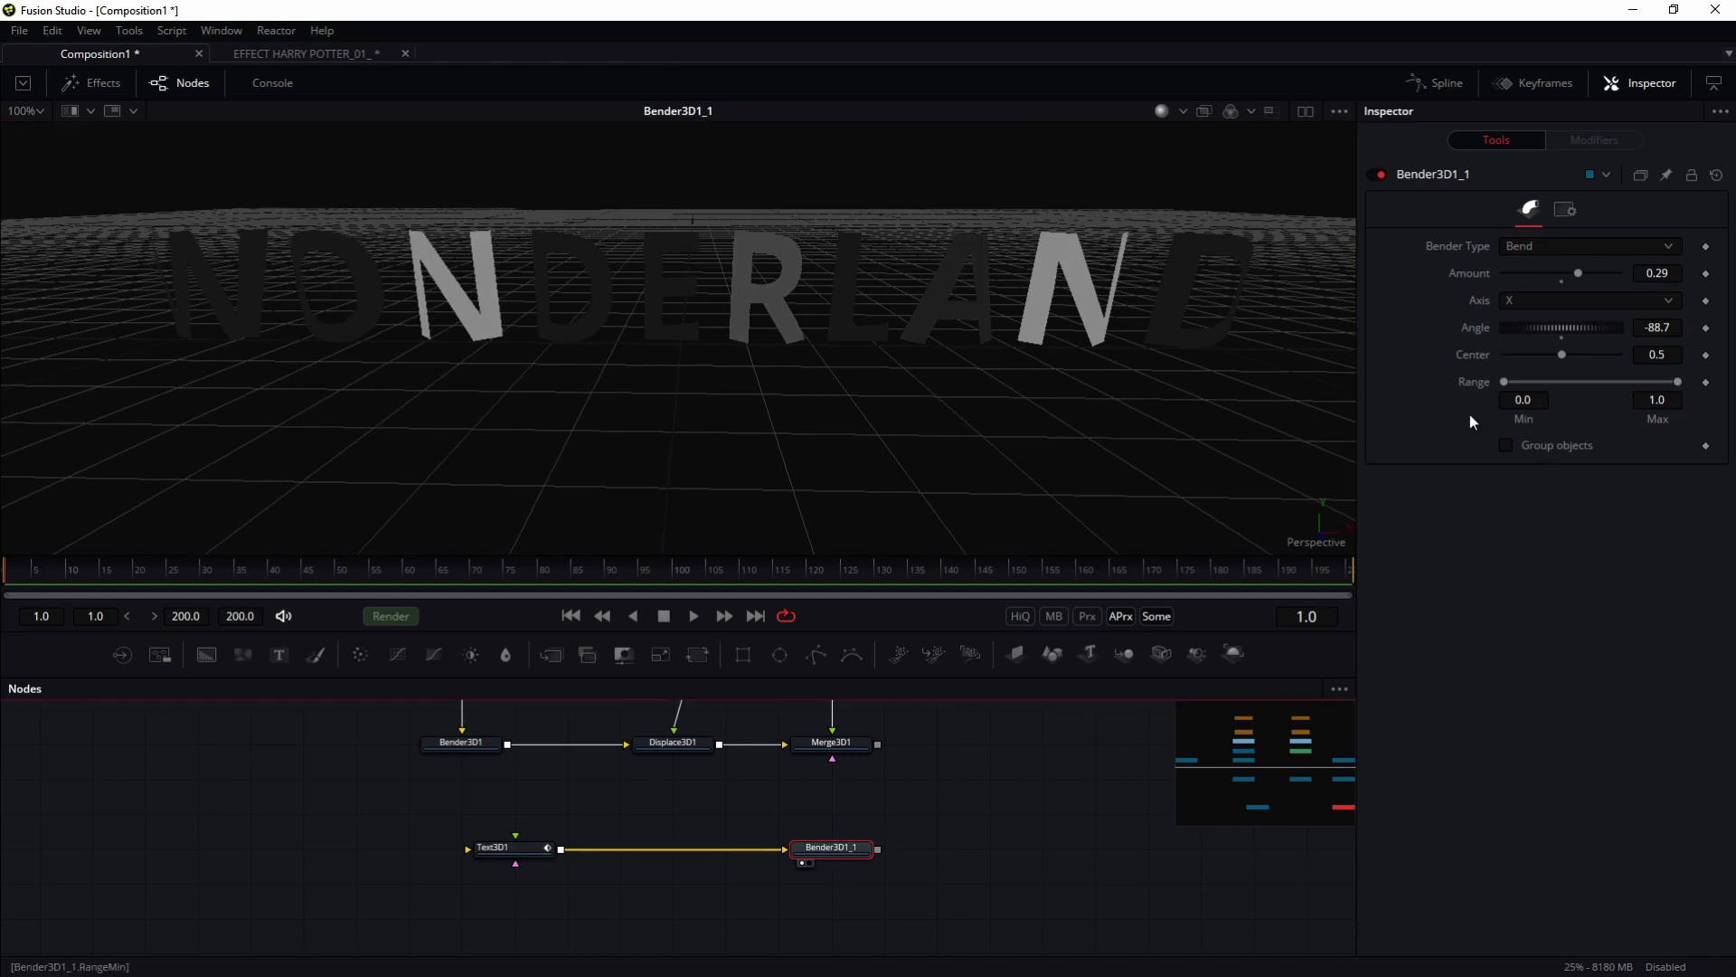
click(1506, 445)
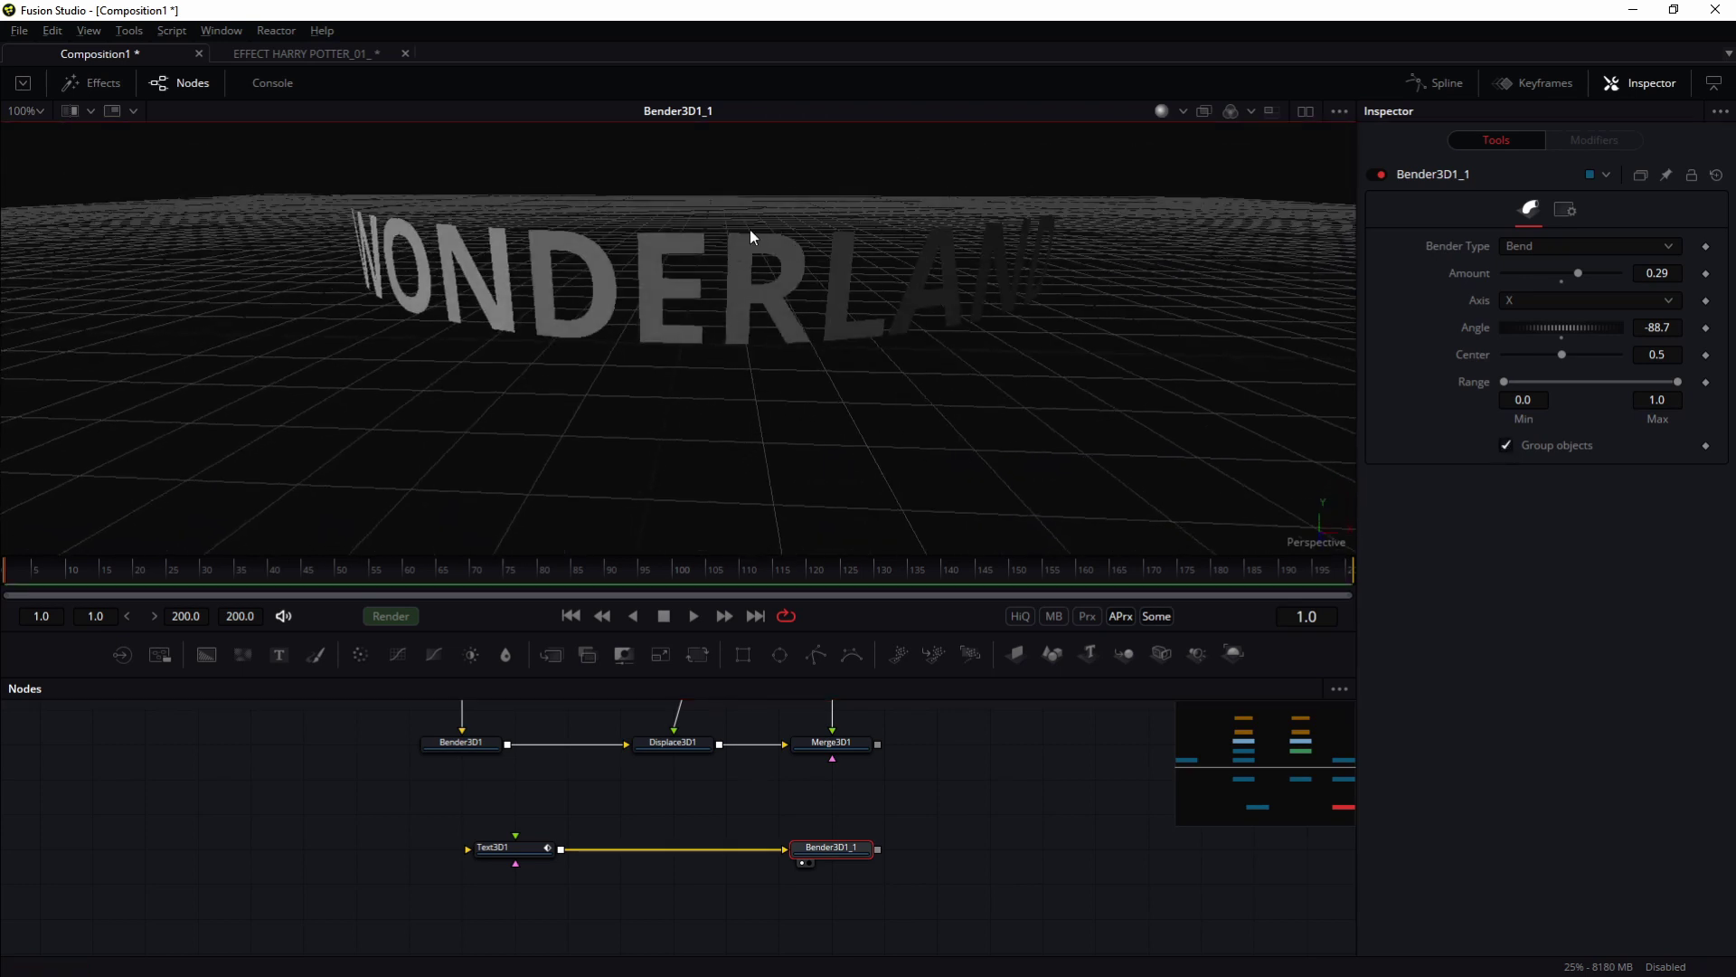
drag(751, 230, 723, 172)
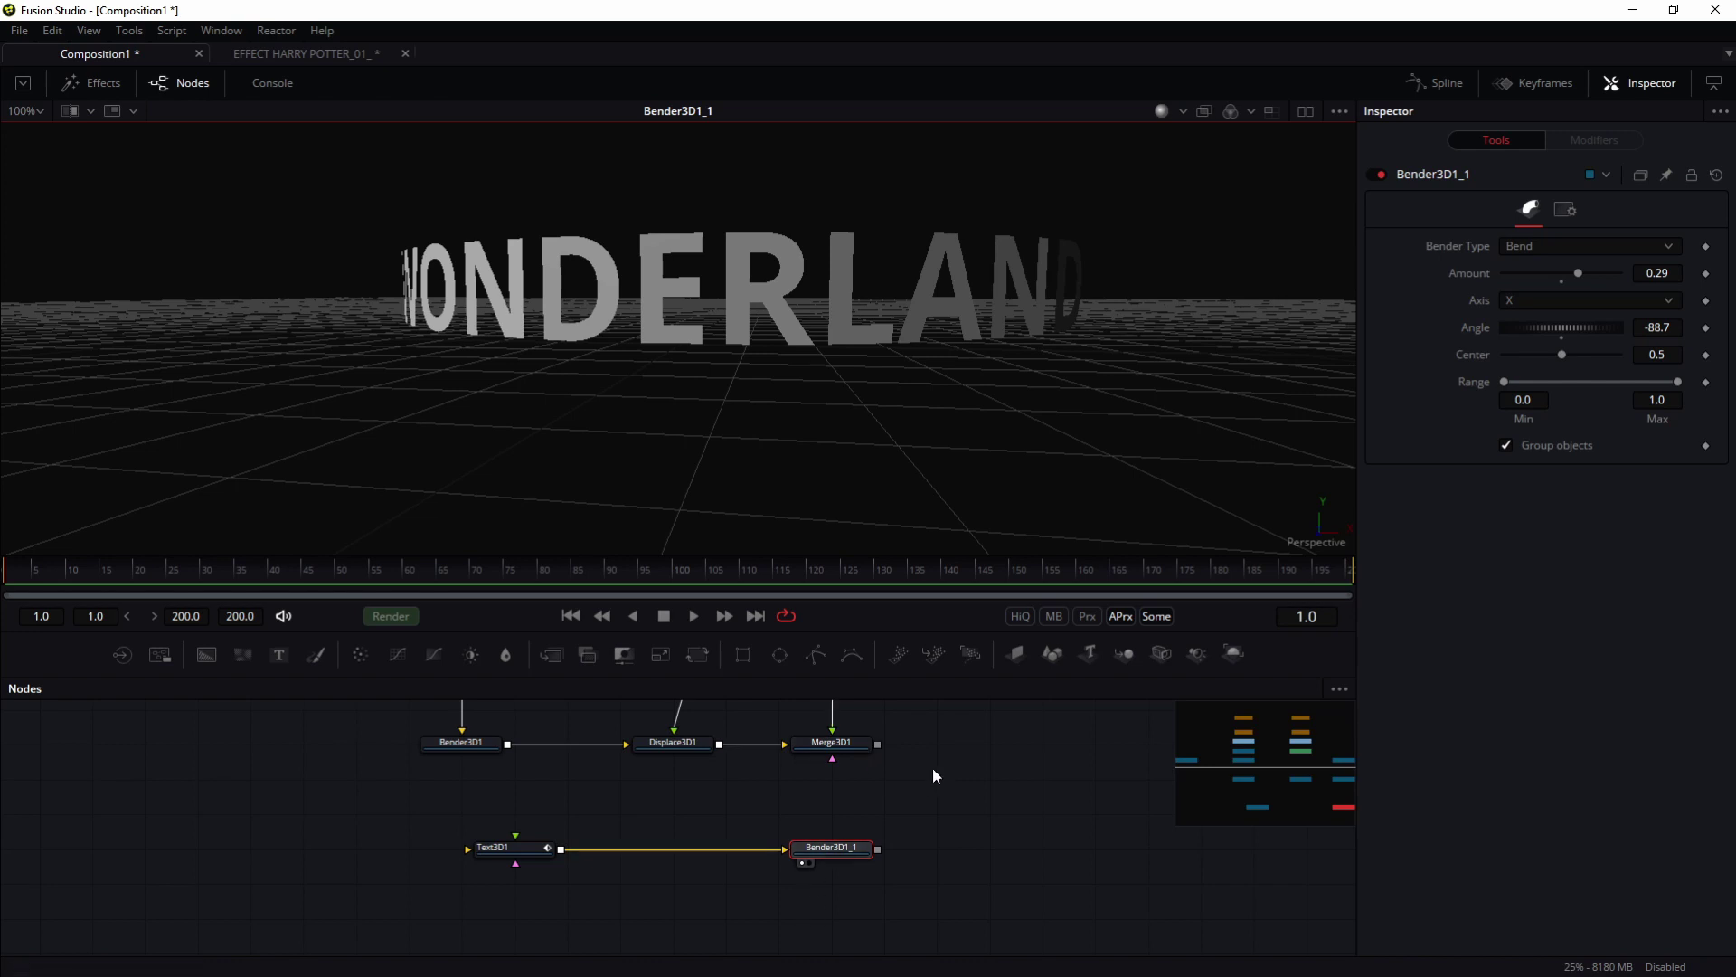
Step: Move Merge3D1 and PointLight1 farther away from Displace3D1 in the node graph
drag(933, 769, 706, 827)
drag(649, 905, 653, 796)
drag(682, 722, 800, 809)
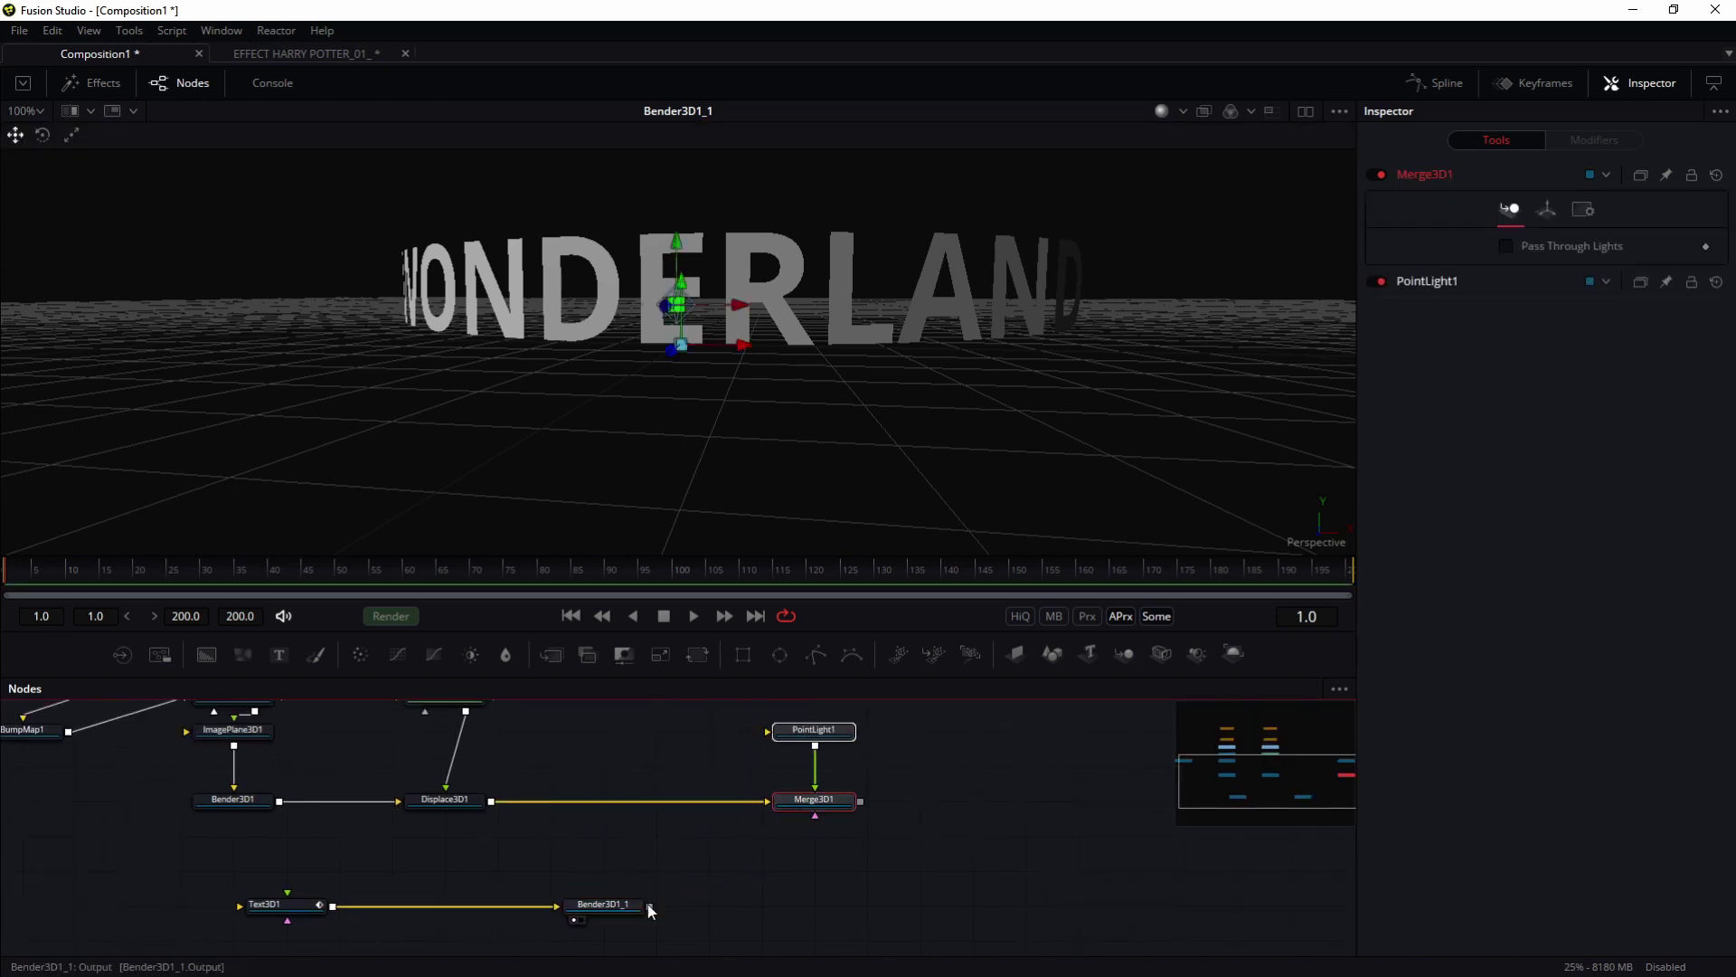
Step: Insert a Merge 3D node between Displace3D1 and Merge3D1, connect Bender3D1_1 to it and view the merged scene
click(457, 801)
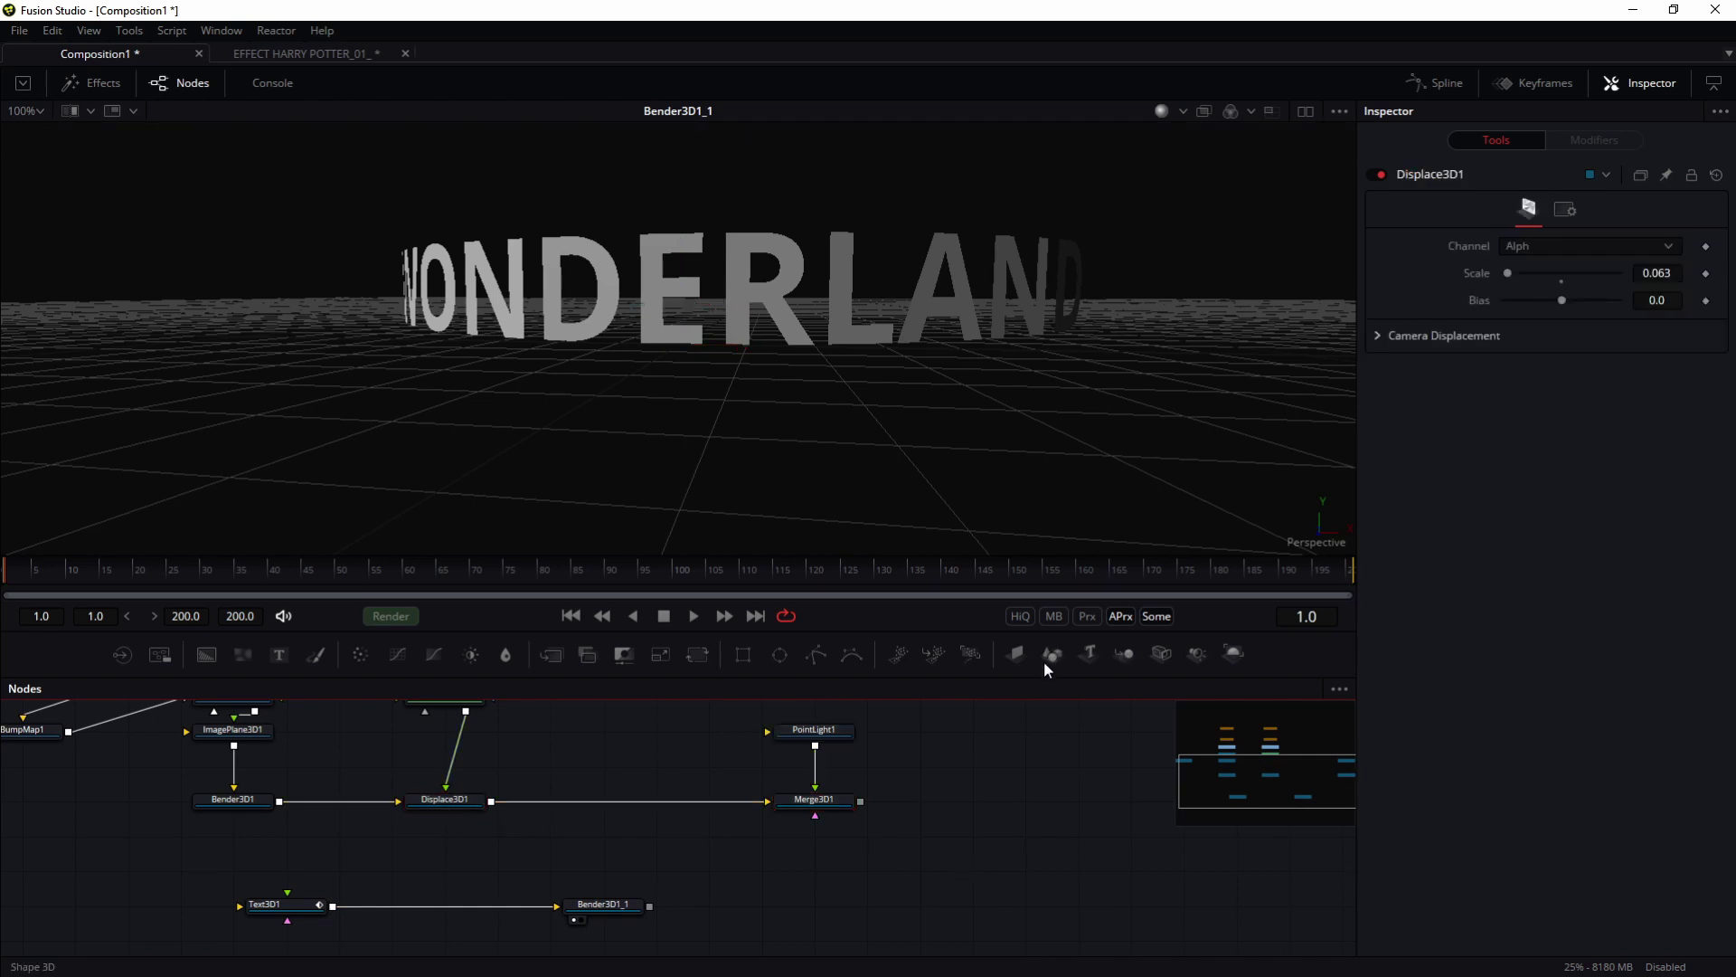
drag(1045, 662, 955, 852)
key(Delete)
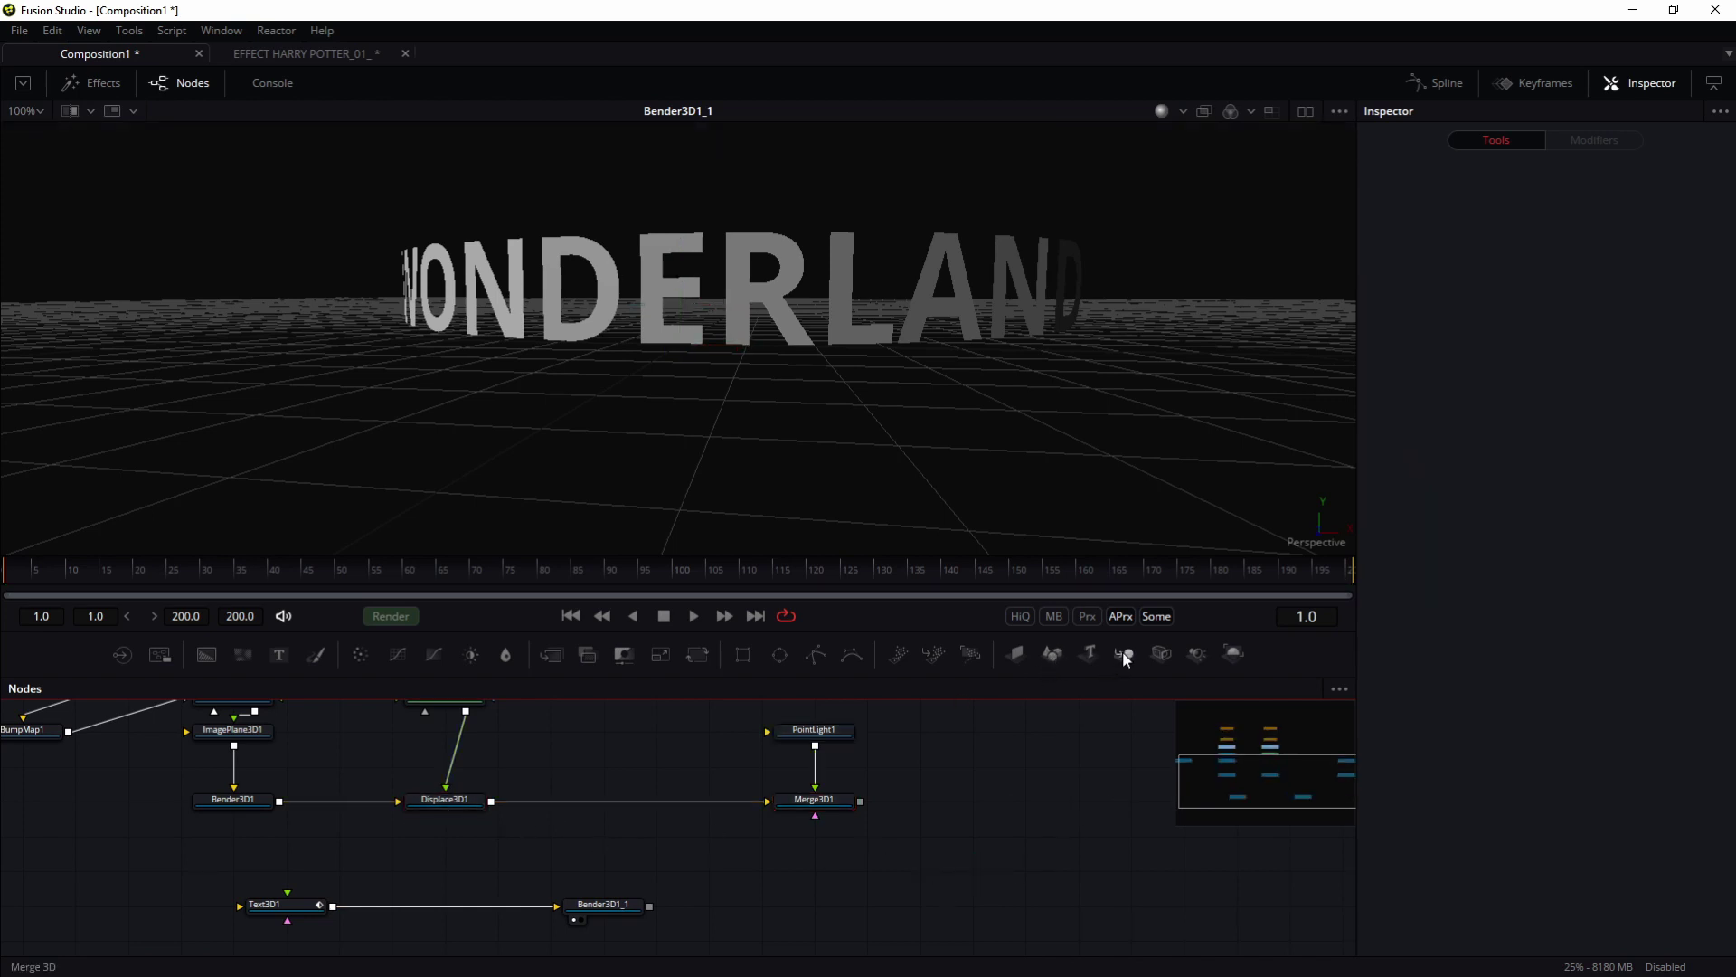
click(1125, 661)
drag(1141, 816, 614, 816)
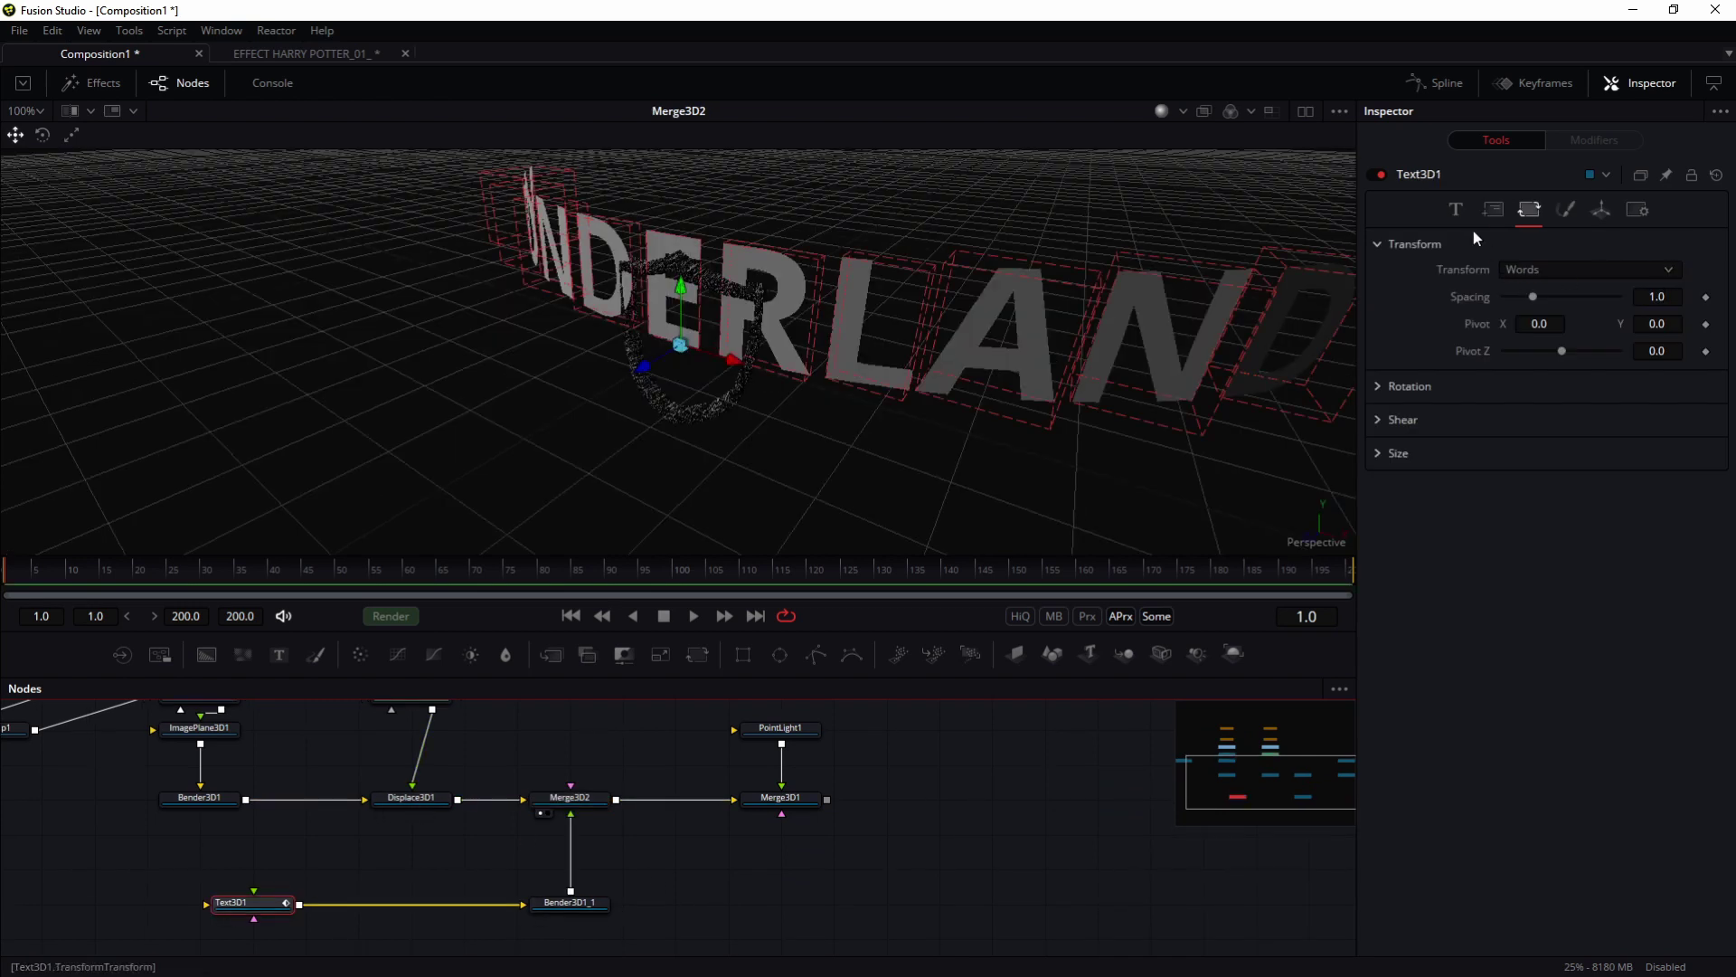
Step: Set Text3D1's text size to 0.215 so WONDERLAND fits across the shield
click(1456, 209)
click(1377, 244)
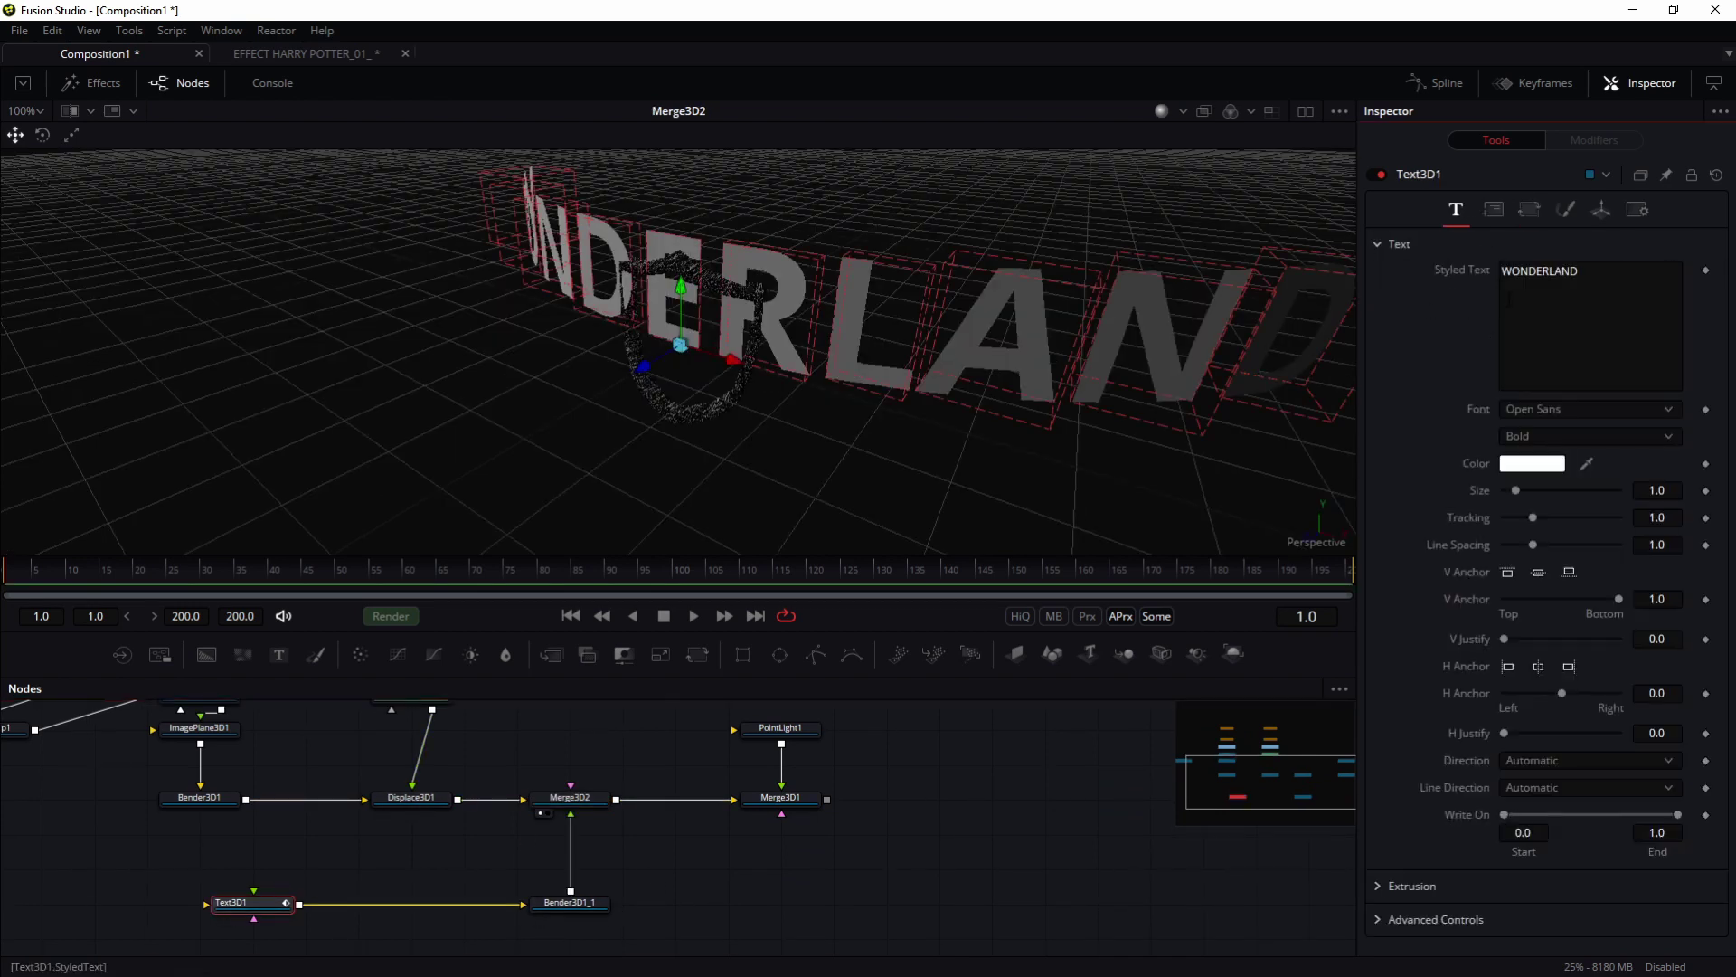
drag(1520, 490, 1420, 498)
drag(681, 348, 789, 354)
scroll(696, 335, up, 1)
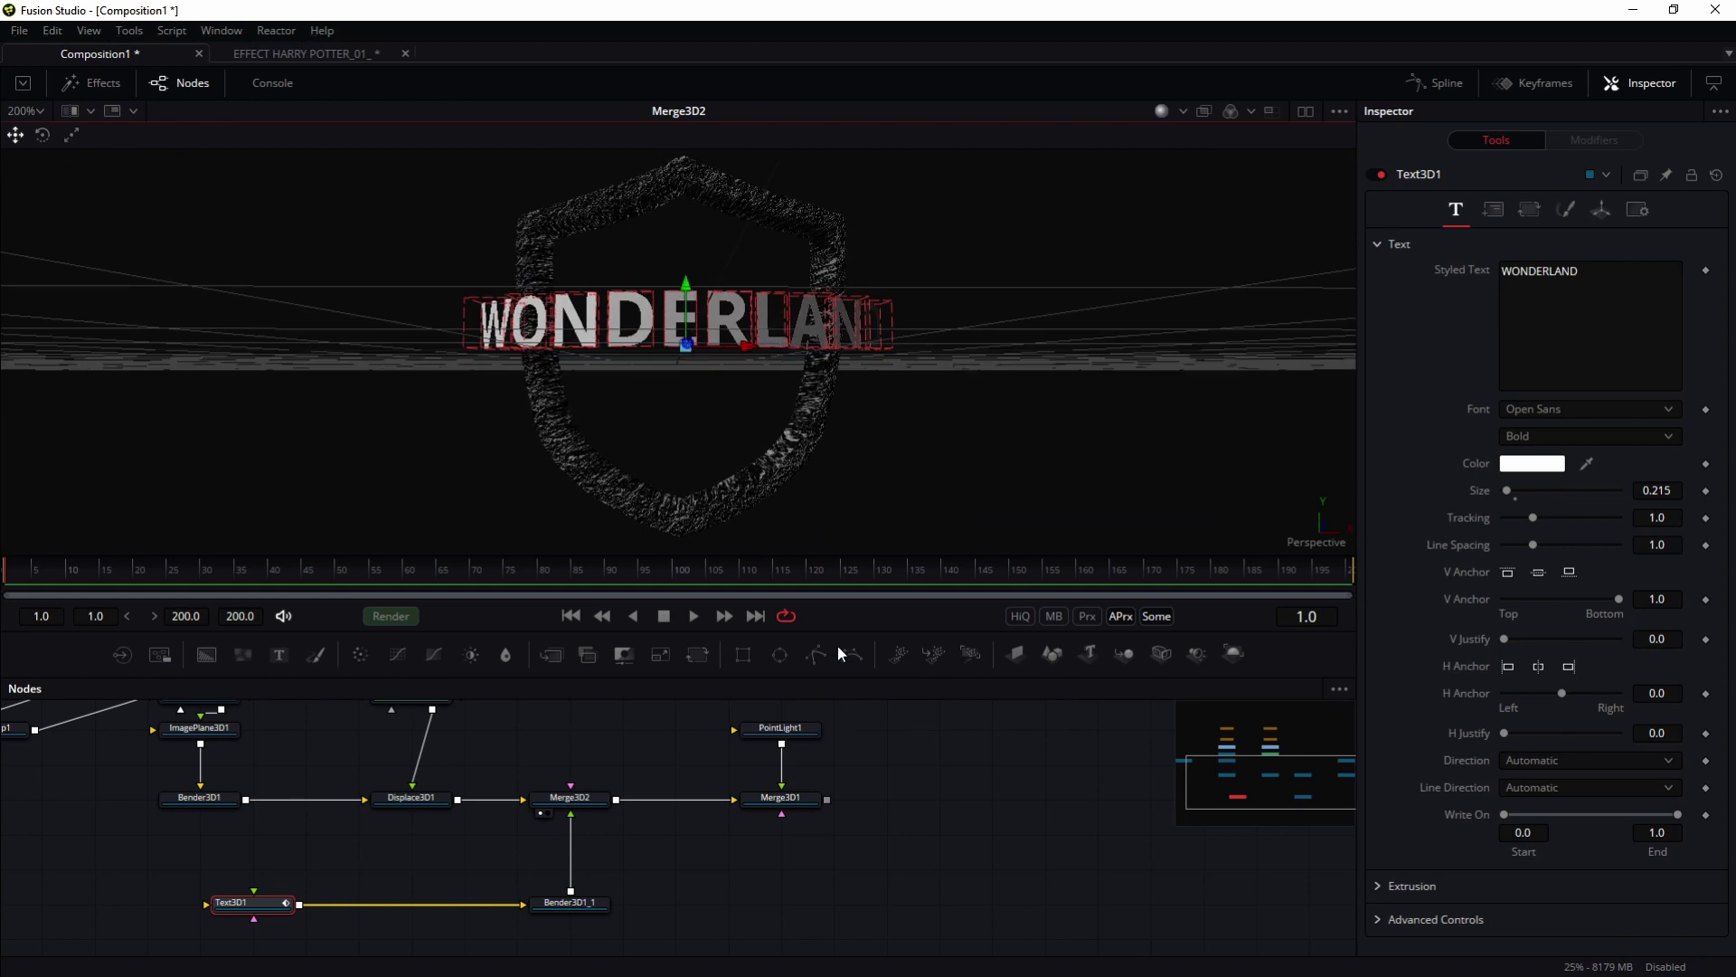
drag(733, 471, 626, 412)
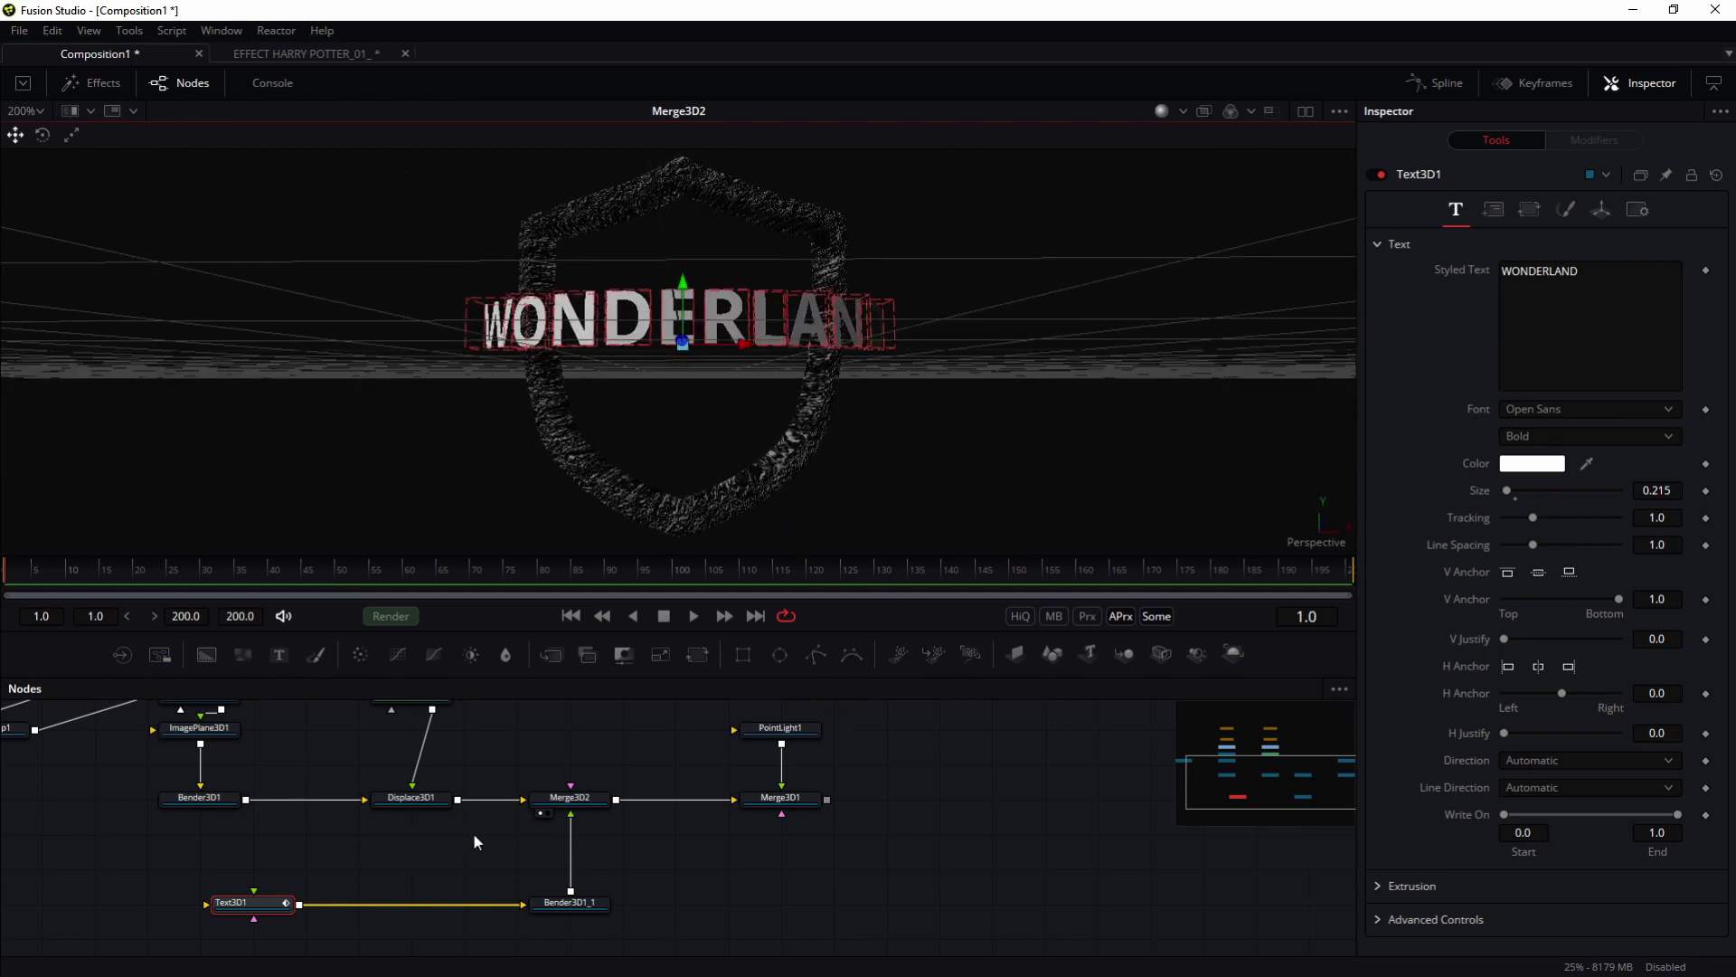
Step: Set Text3D1's extrusion depth to 0.03068 and check the thickness of the letters from several angles
click(1388, 243)
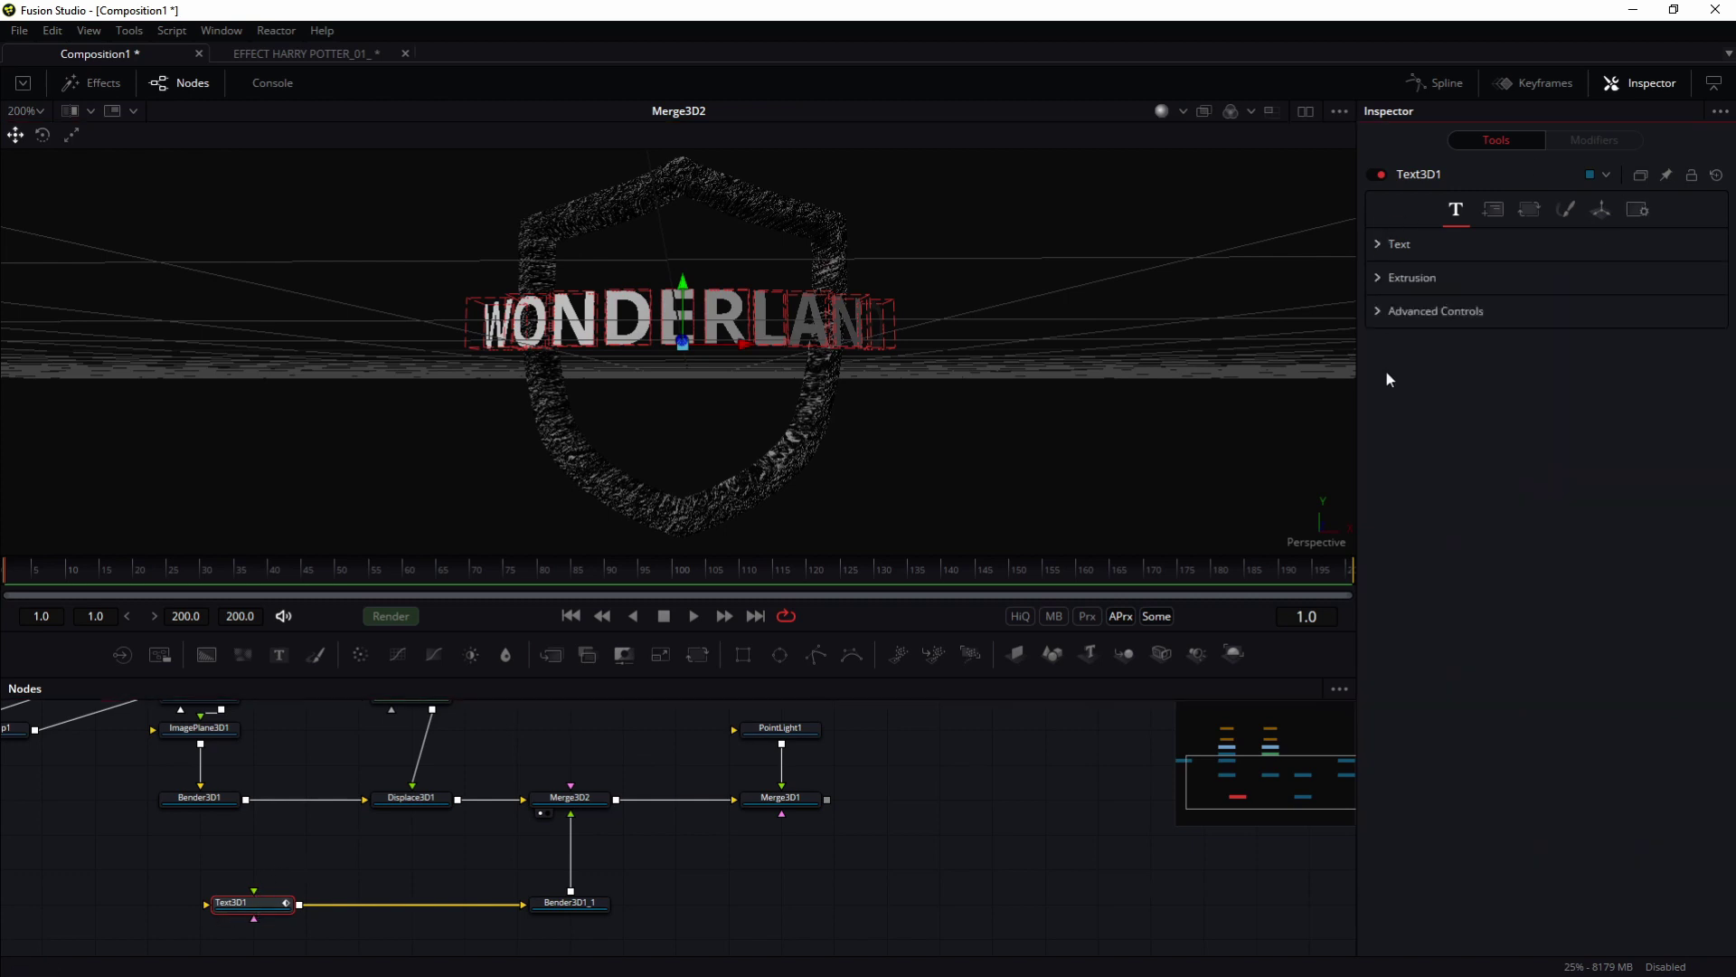
click(1378, 276)
mouse_move(1505, 330)
mouse_down()
mouse_move(1623, 340)
mouse_move(1538, 334)
mouse_up()
drag(764, 432, 735, 573)
scroll(791, 427, up, 1)
drag(791, 427, 845, 226)
drag(830, 792, 907, 798)
Step: Switch to the EFFECT HARRY POTTER_01_ composition and examine the textured WONDERLAND lettering and skull in Merge3D4
click(279, 56)
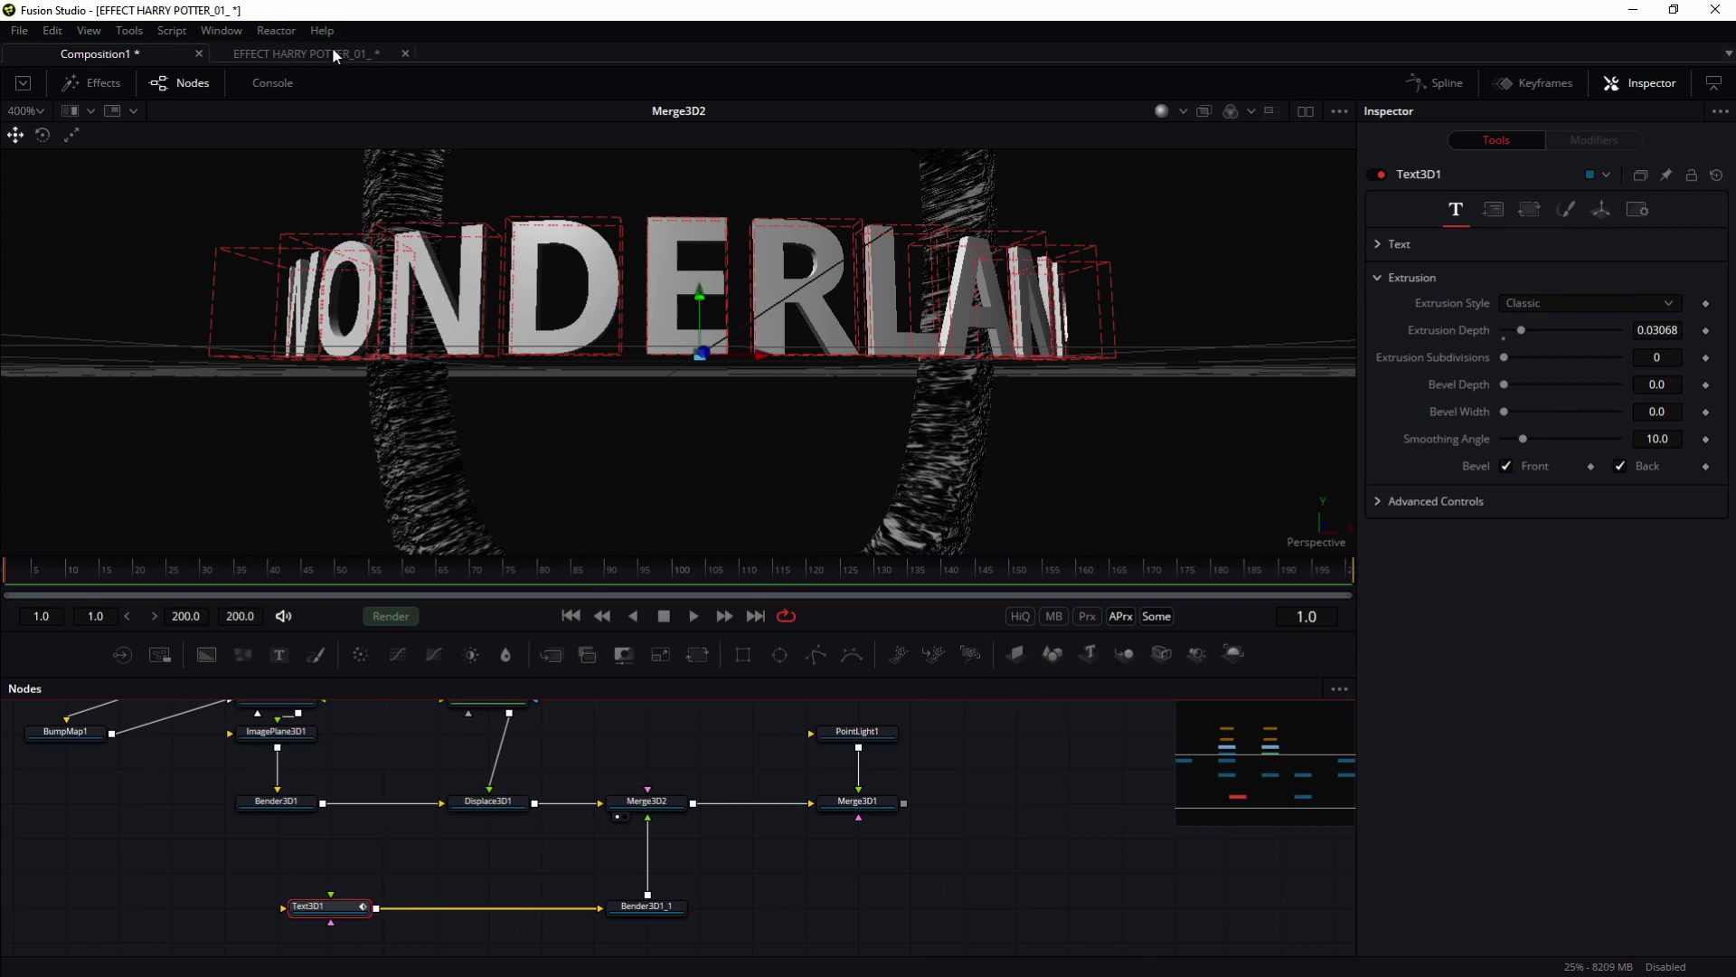
drag(590, 551, 435, 500)
drag(897, 627, 447, 441)
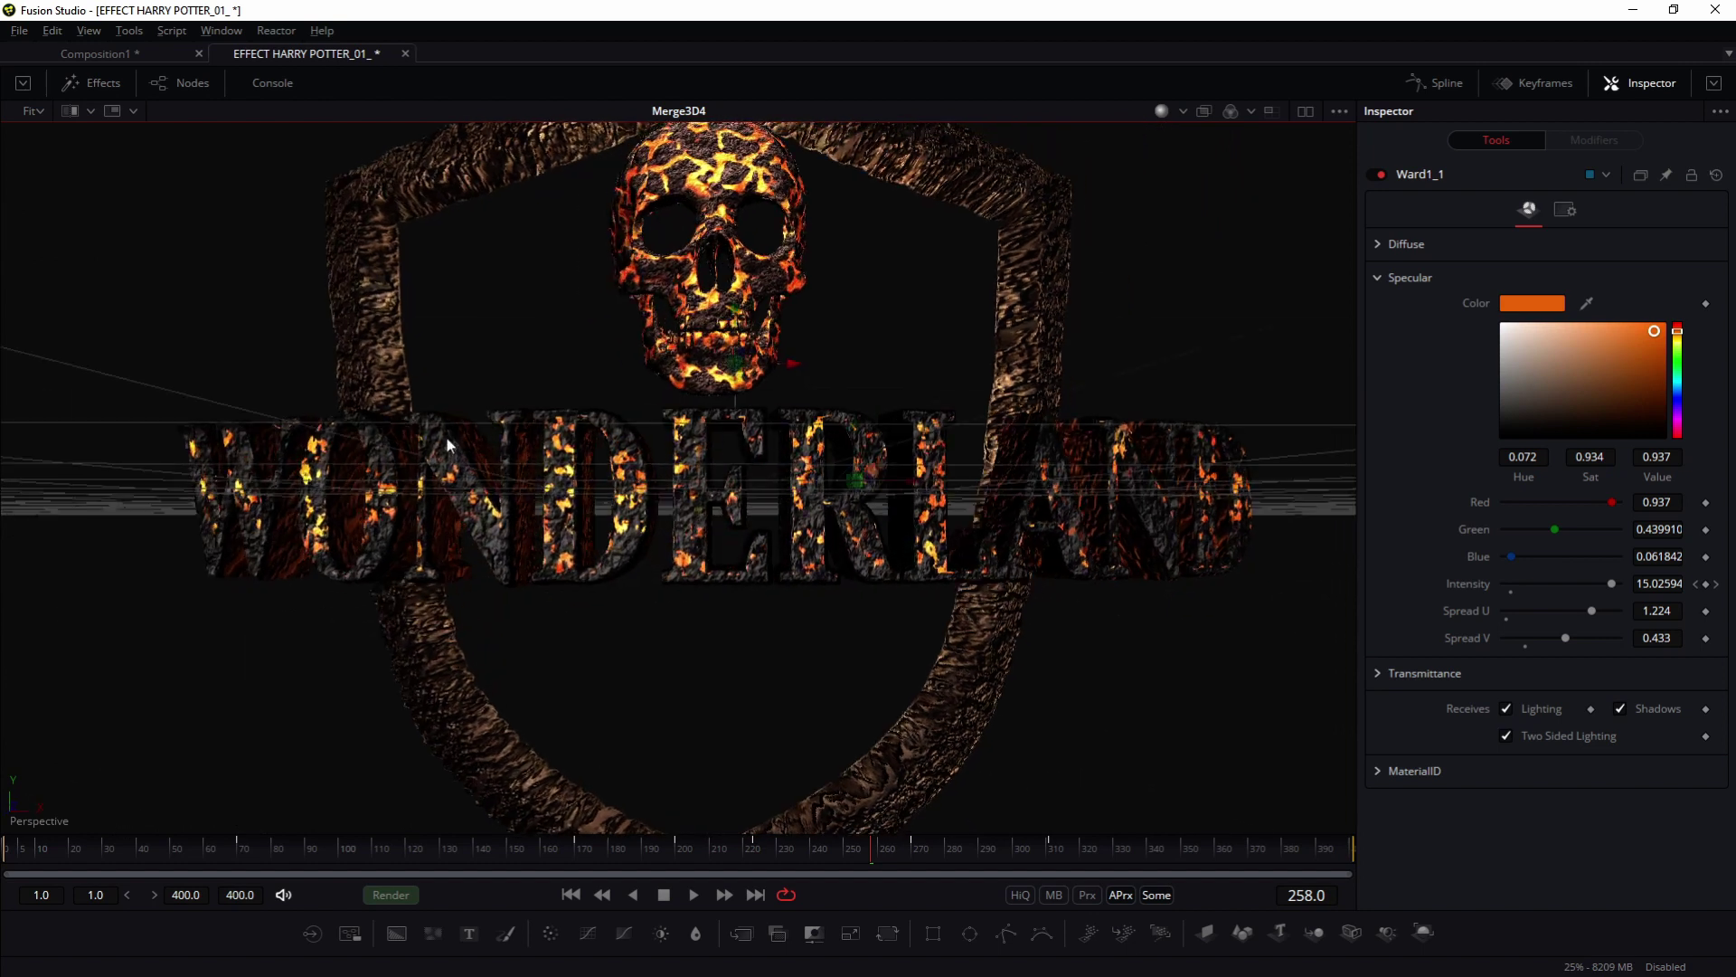
drag(910, 494, 766, 341)
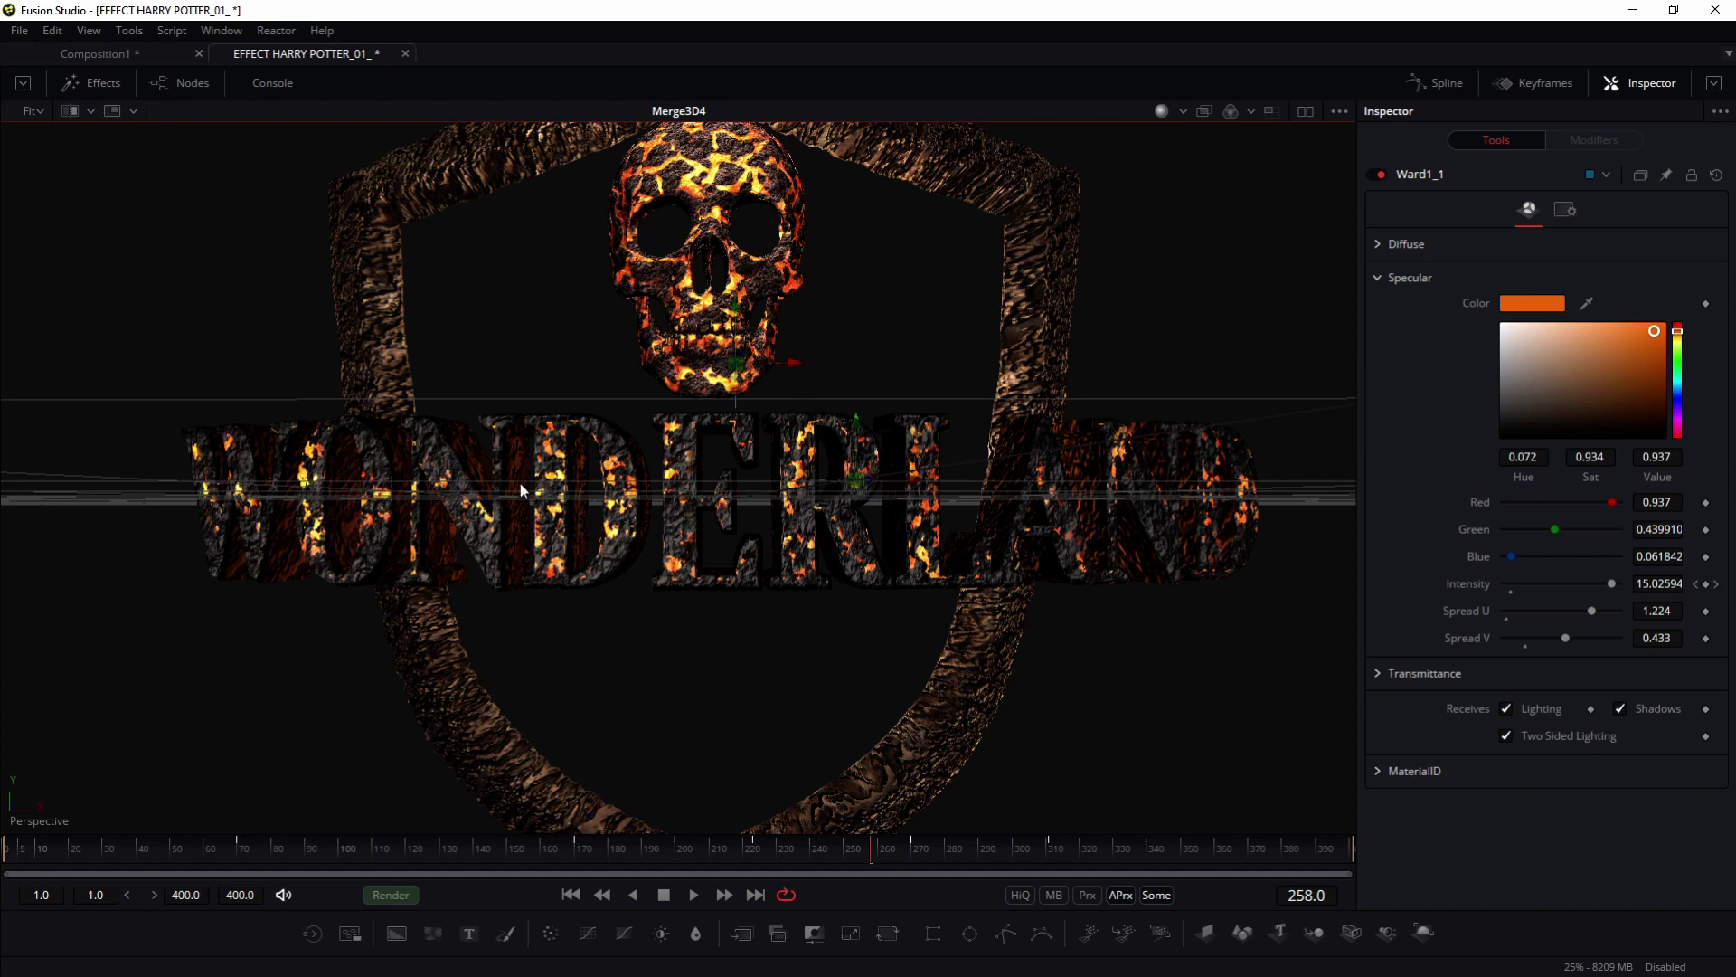
drag(805, 481, 730, 563)
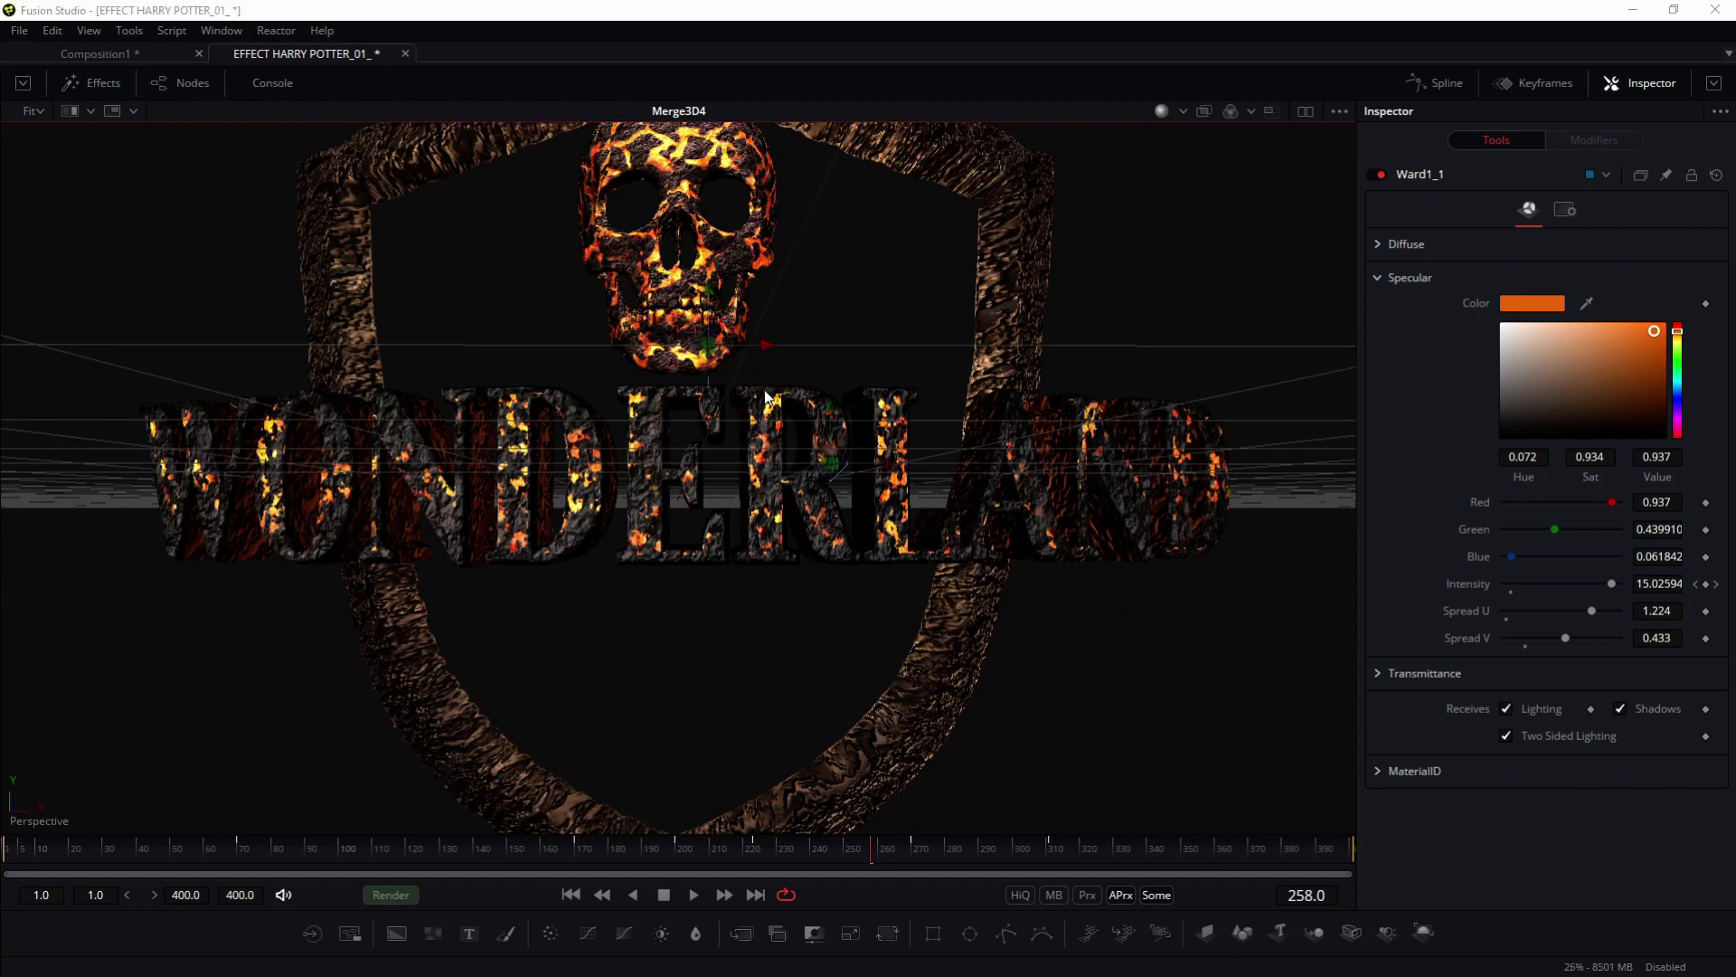
Step: Examine the complete cloud and mountain scene in Merge3D11, then the final Wonderland.png saver output with the sparks
scroll(774, 426, down, 5)
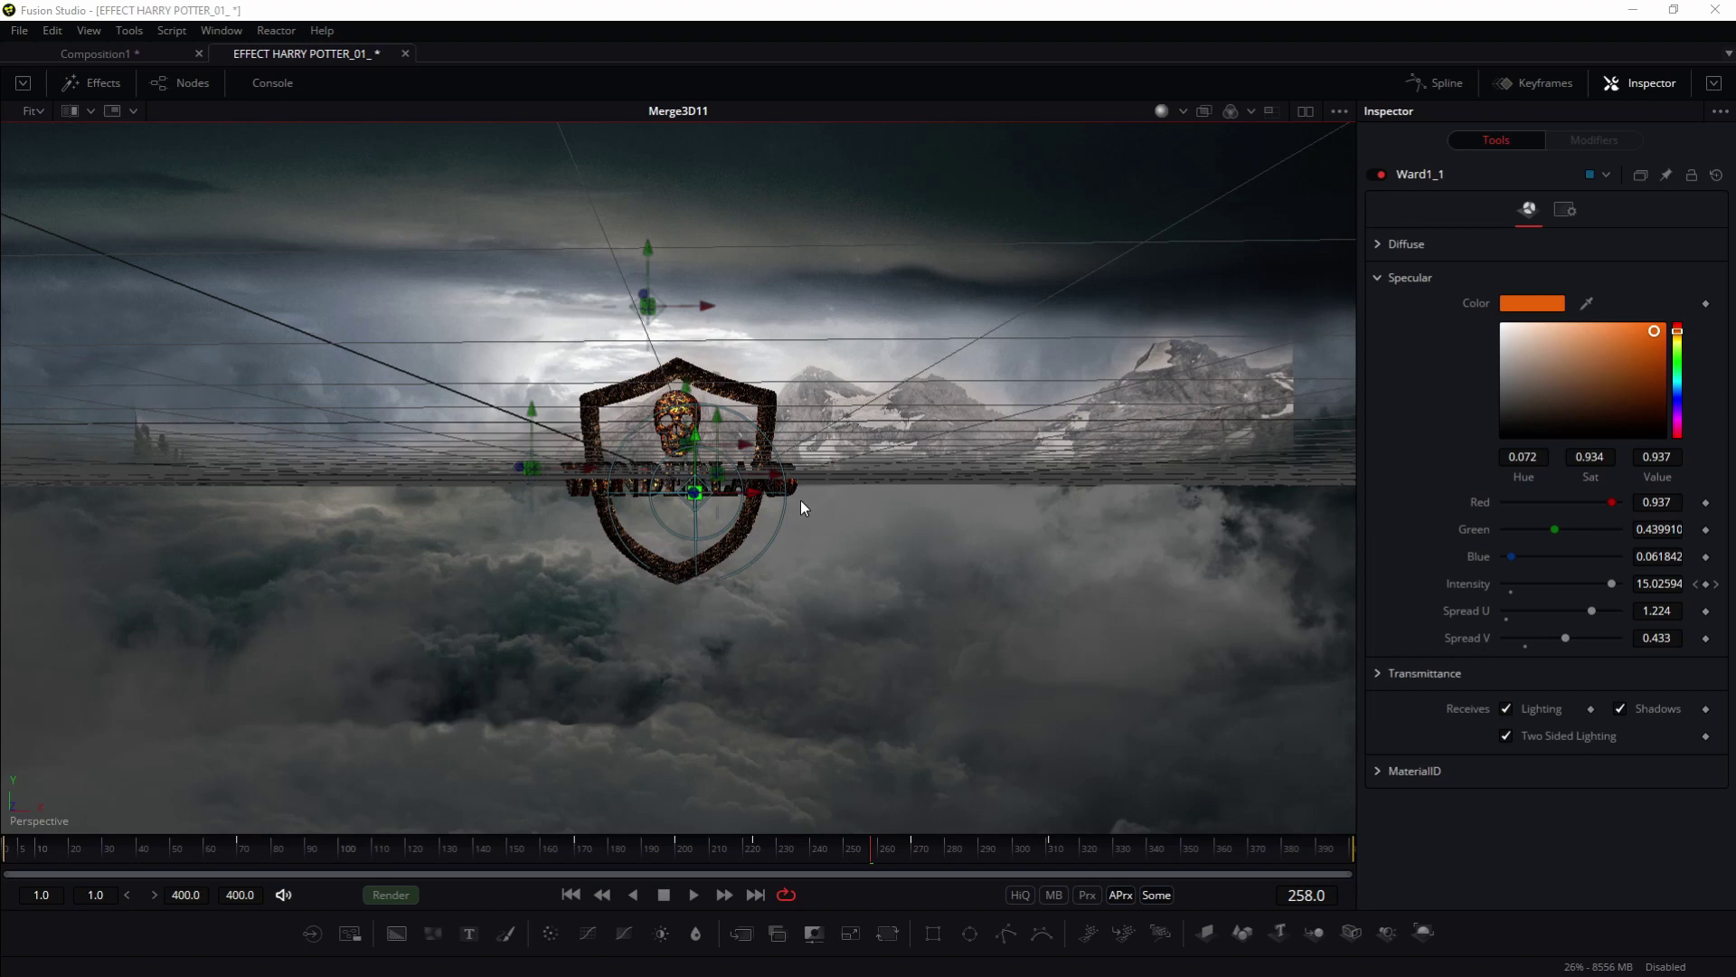
drag(800, 501, 283, 619)
drag(490, 522, 687, 457)
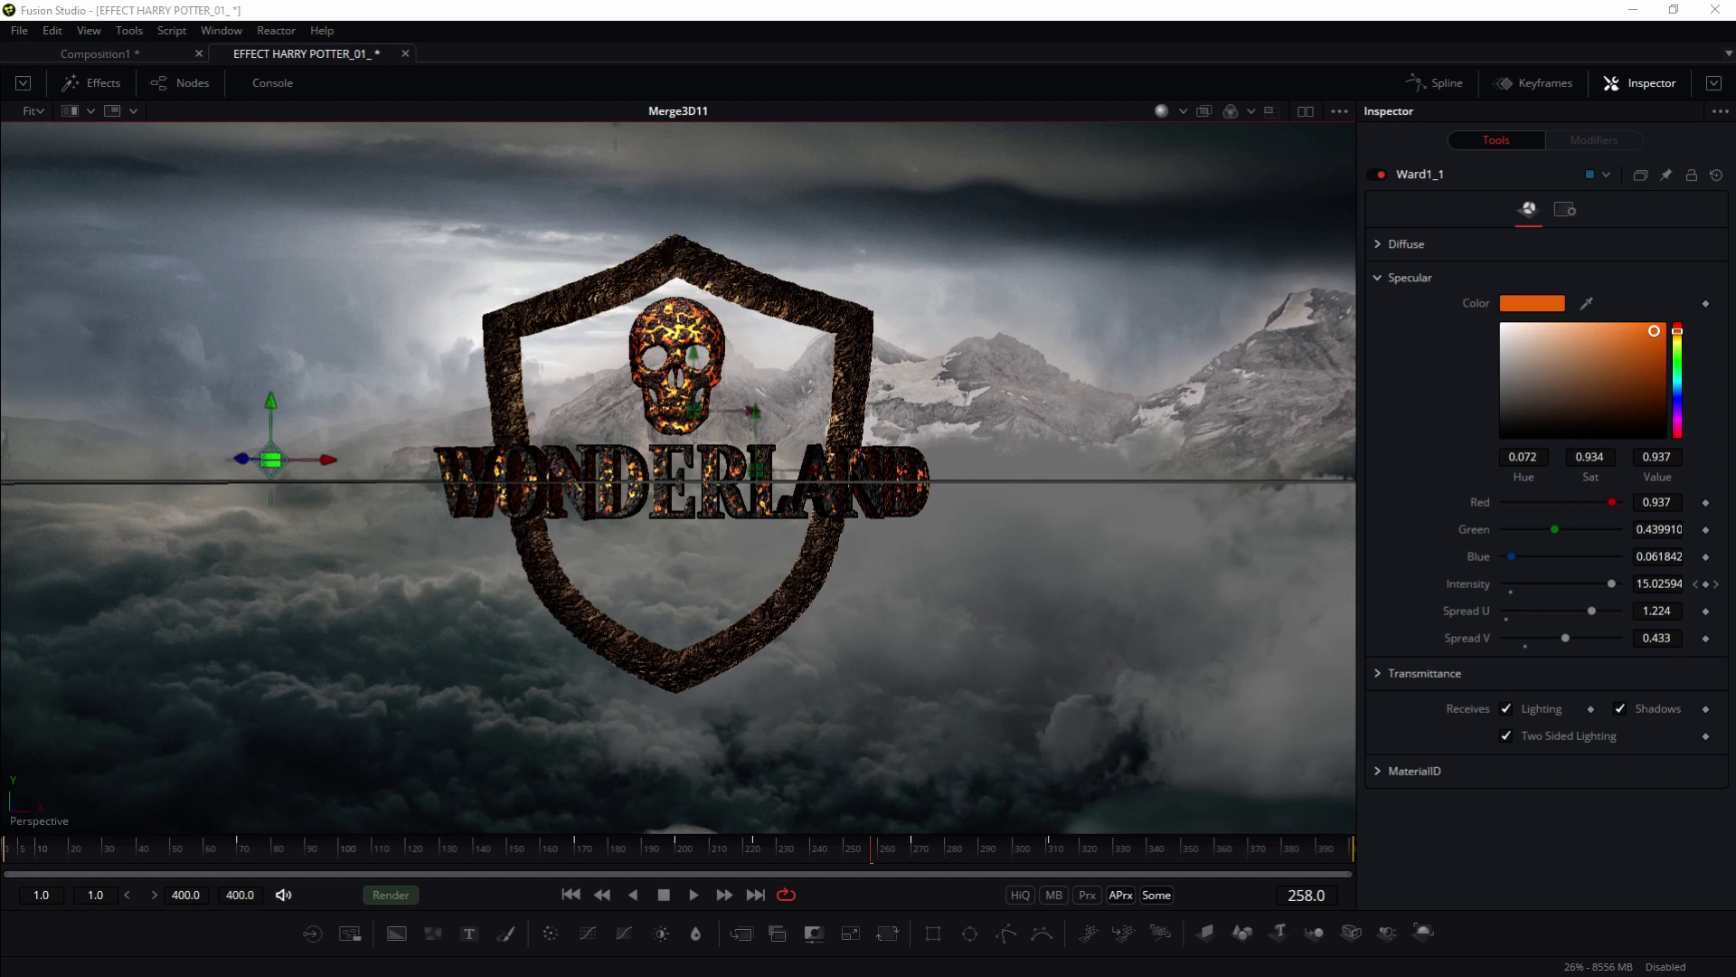
key(ctrl+g)
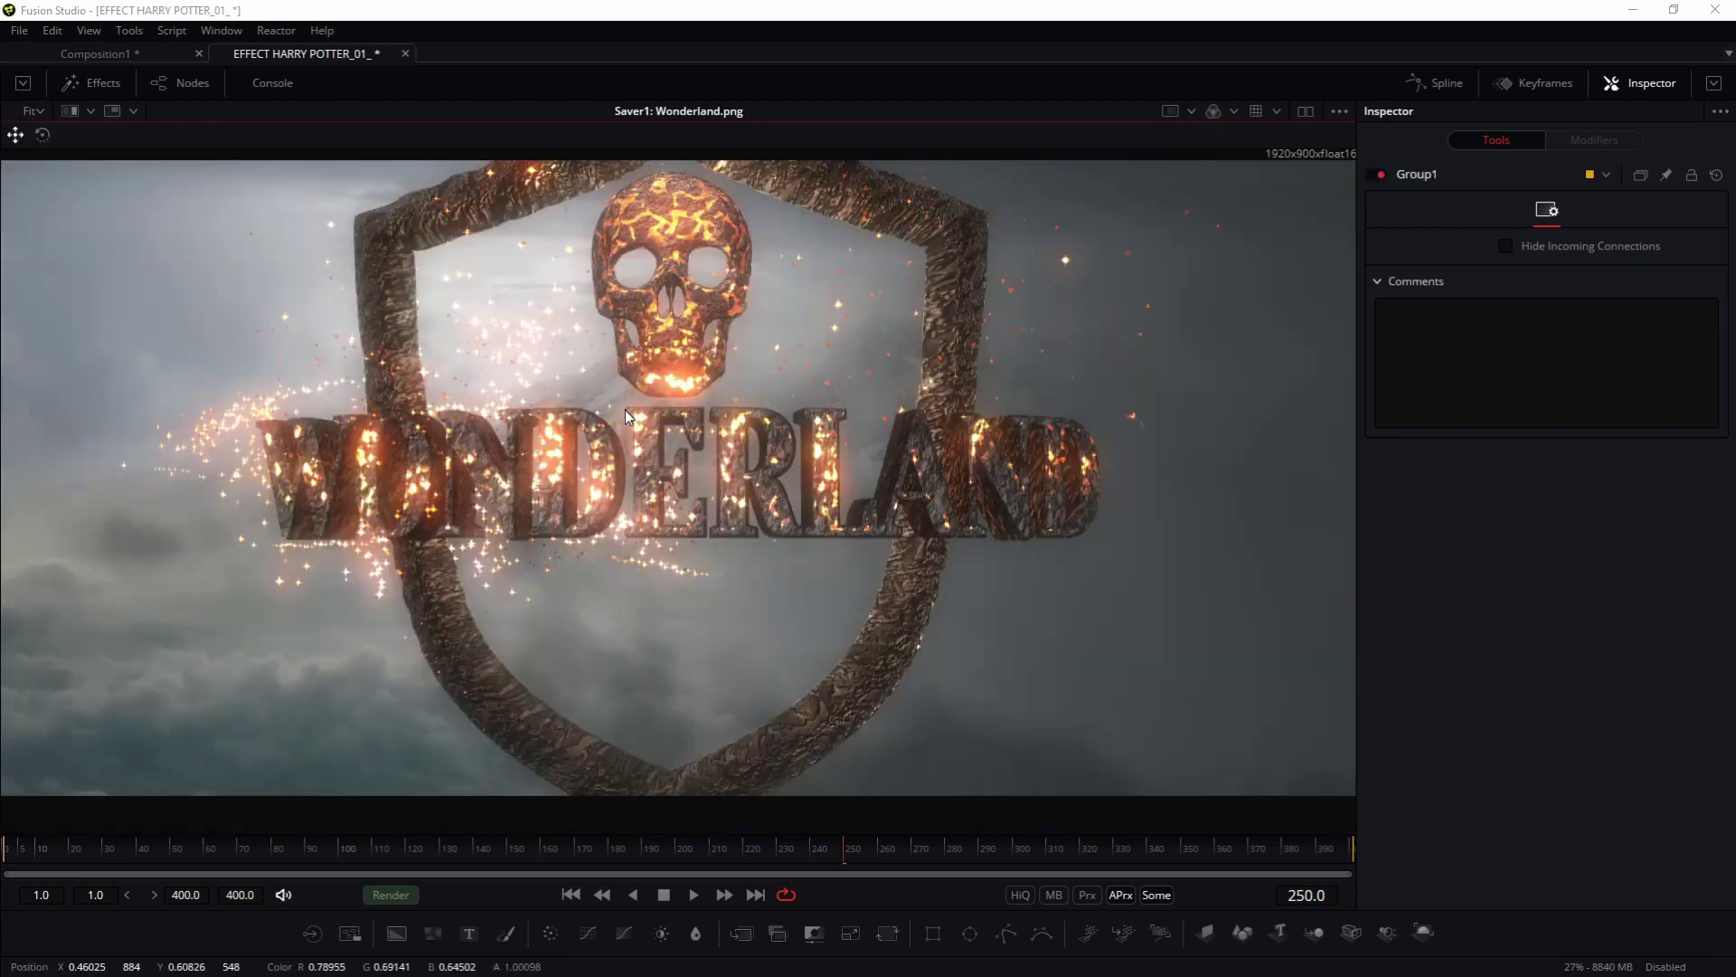
drag(432, 442, 674, 243)
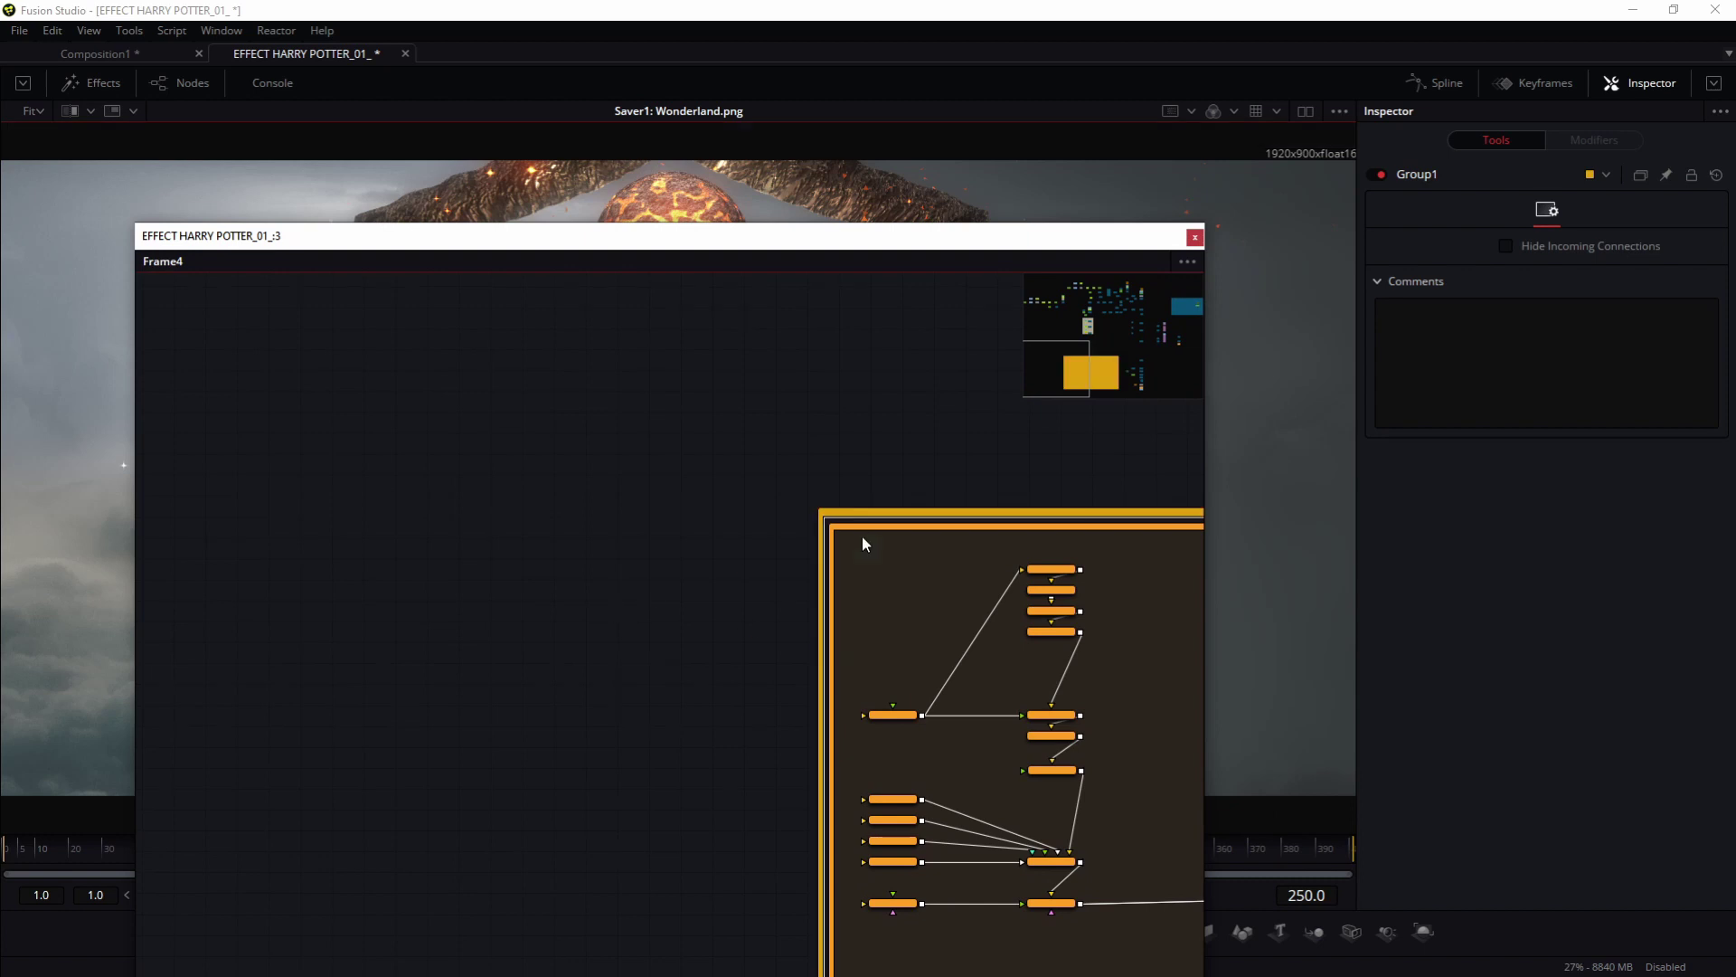
Step: Ungroup Group1 in the floating node graph and bring the SPARK frame's particle nodes into close view
right_click(892, 427)
click(950, 245)
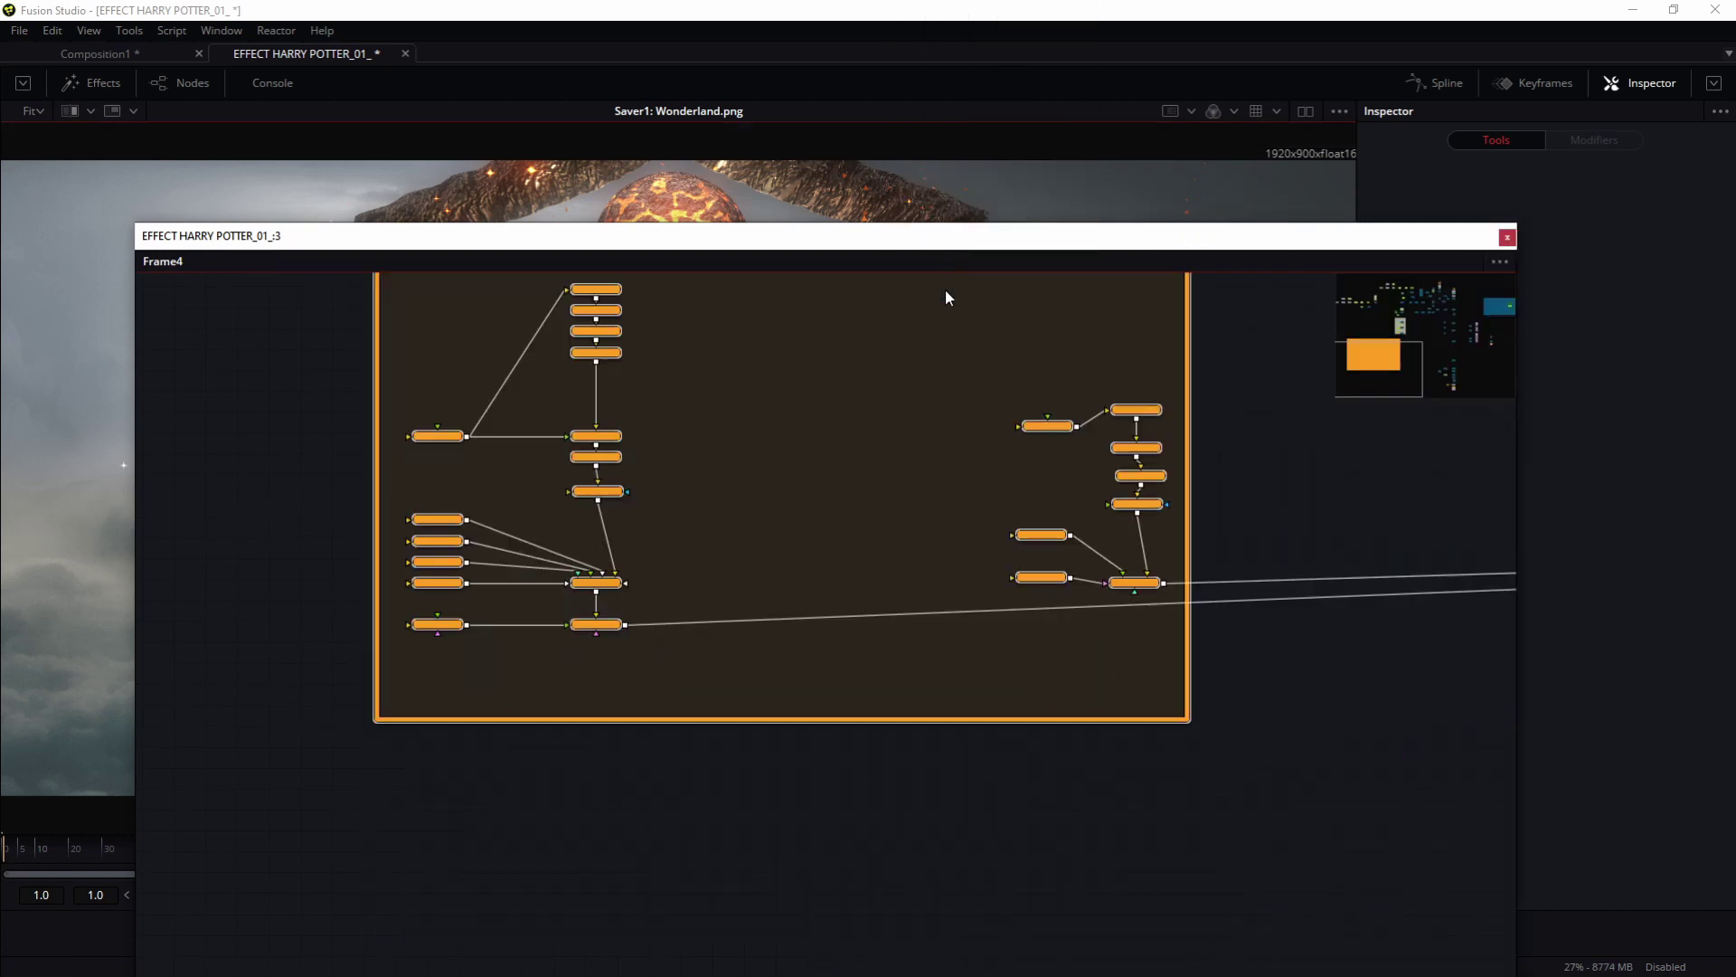
drag(863, 357, 897, 526)
scroll(696, 550, up, 2)
drag(1187, 261, 979, 245)
scroll(410, 631, up, 2)
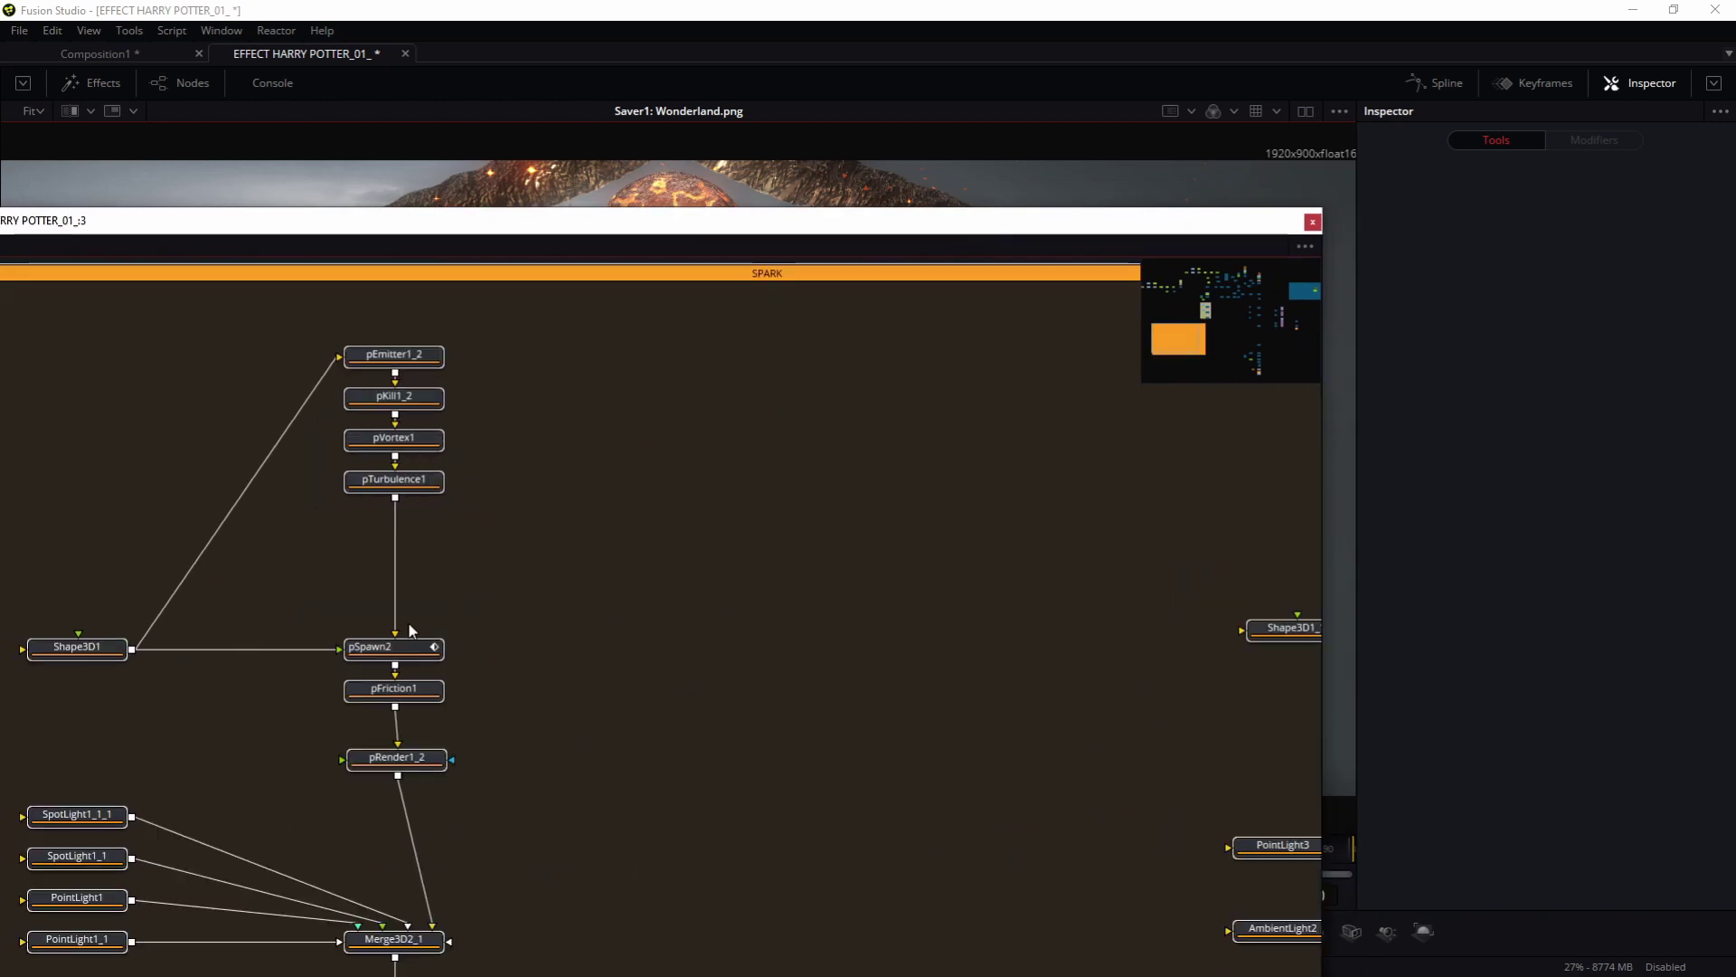
Step: Select pSpawn2 and pEmitter1_2 in the SPARK frame and examine the emitter's Style and Fade settings alongside the rendered sparks
drag(409, 625, 608, 656)
click(587, 682)
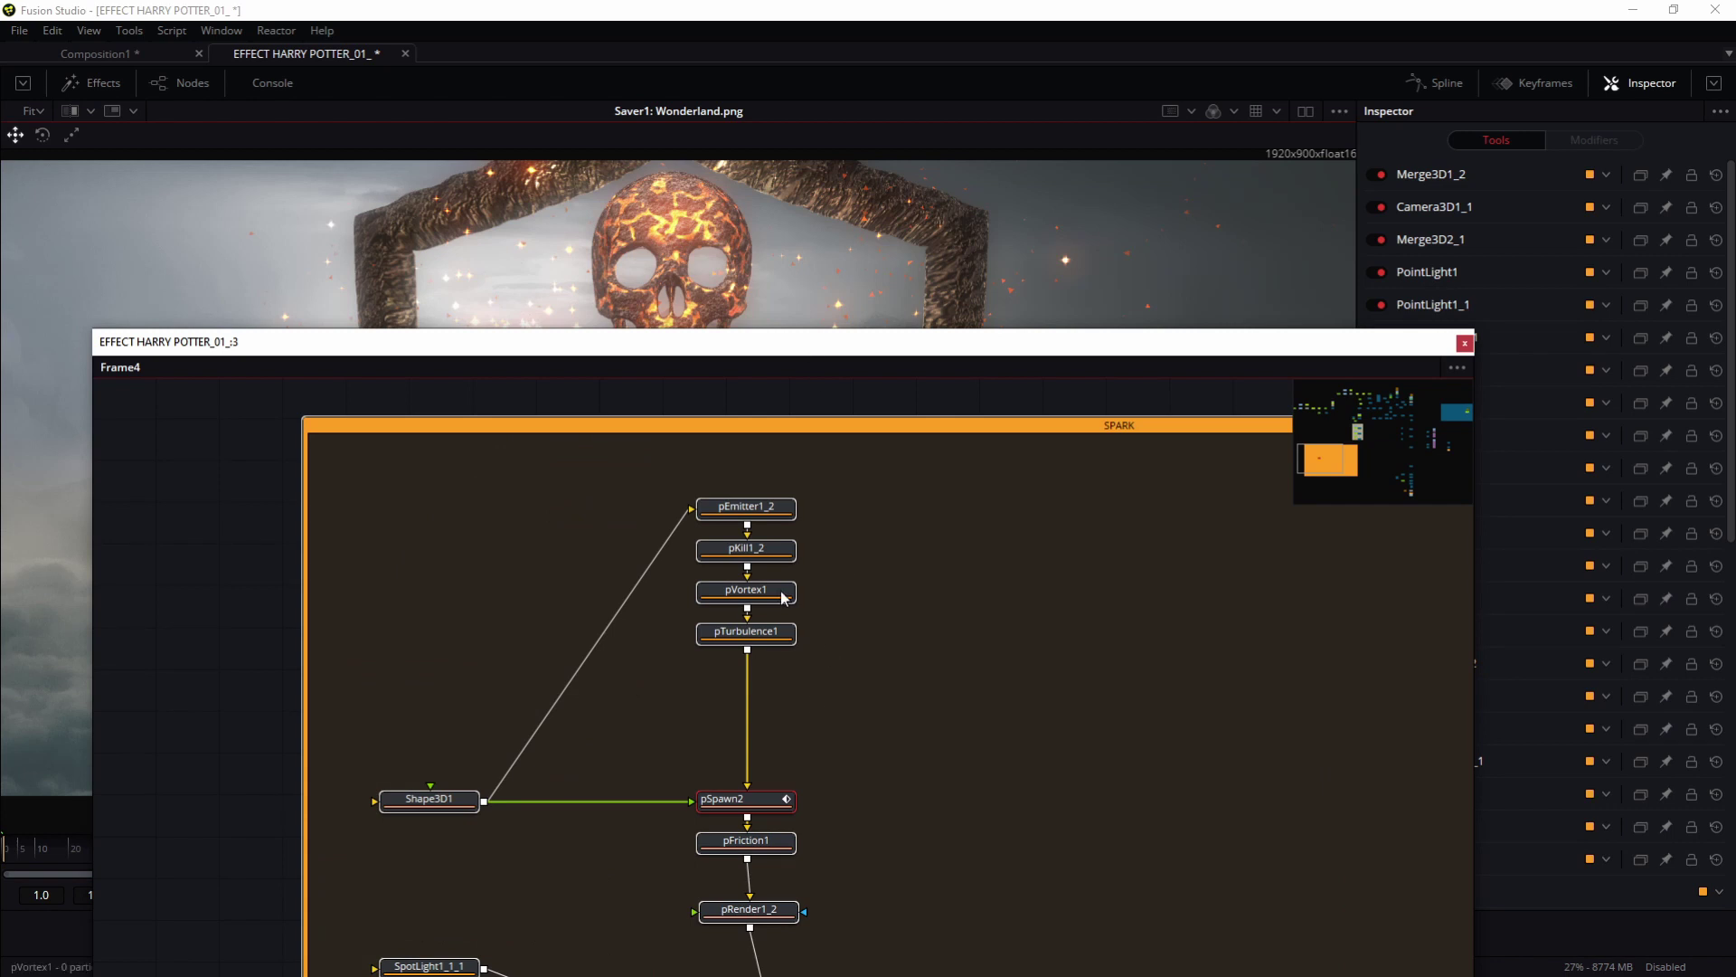
click(760, 507)
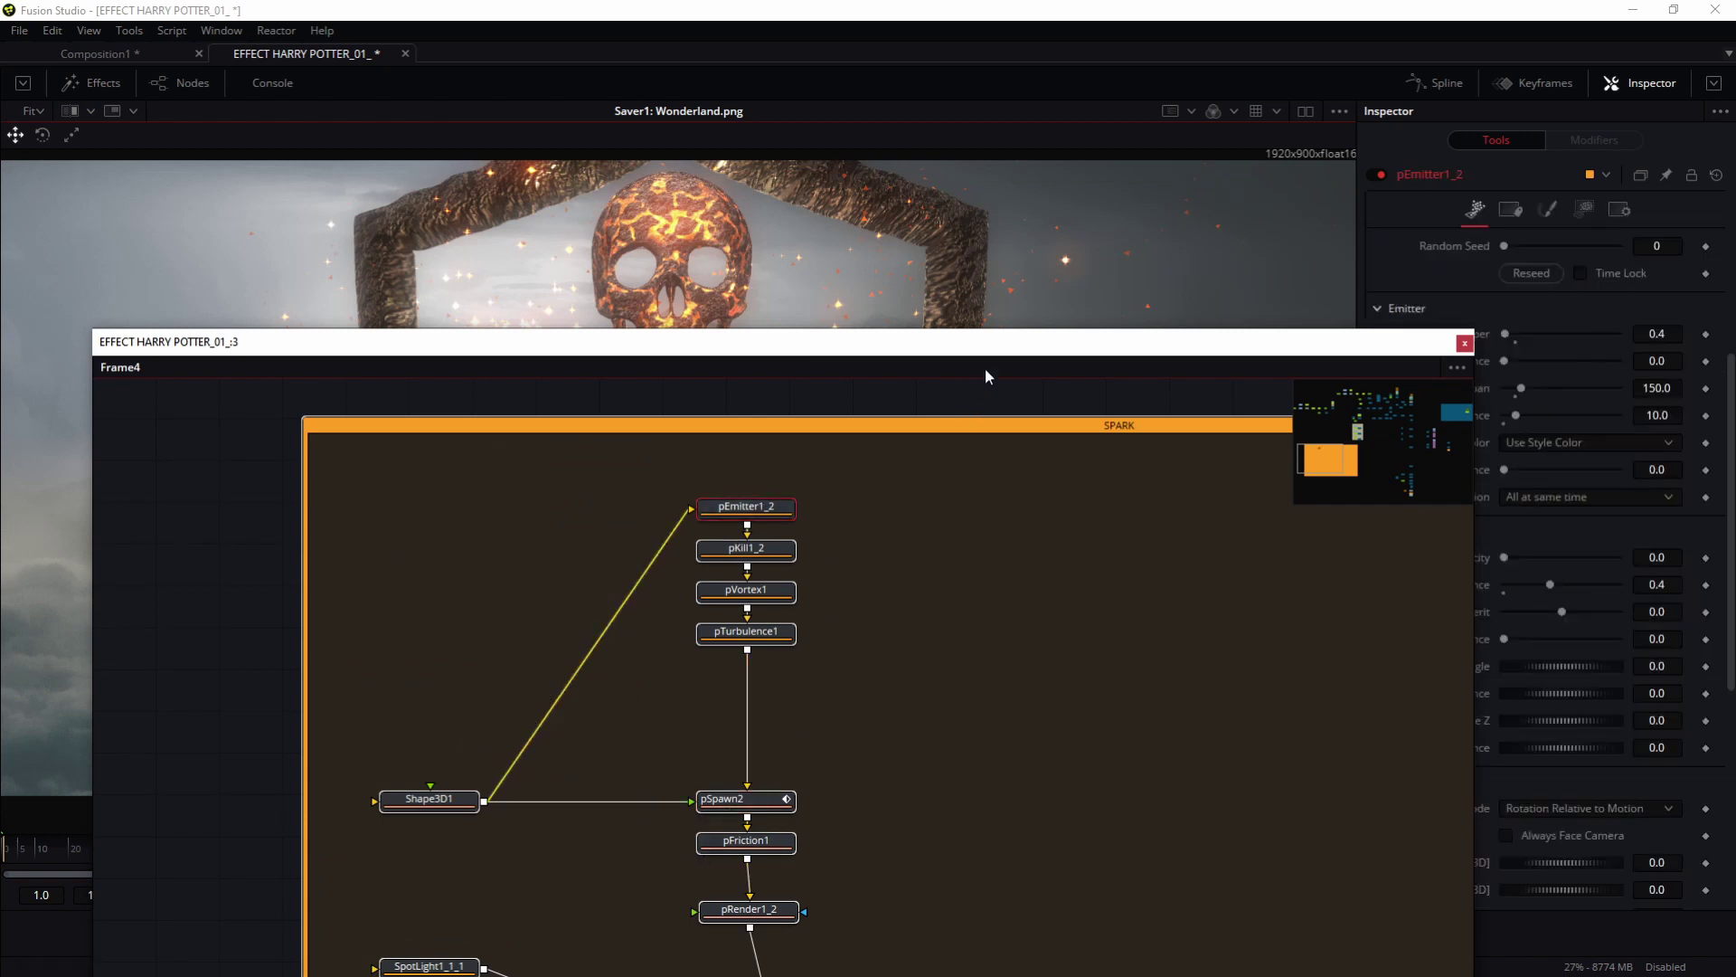
drag(986, 349, 950, 397)
click(1551, 210)
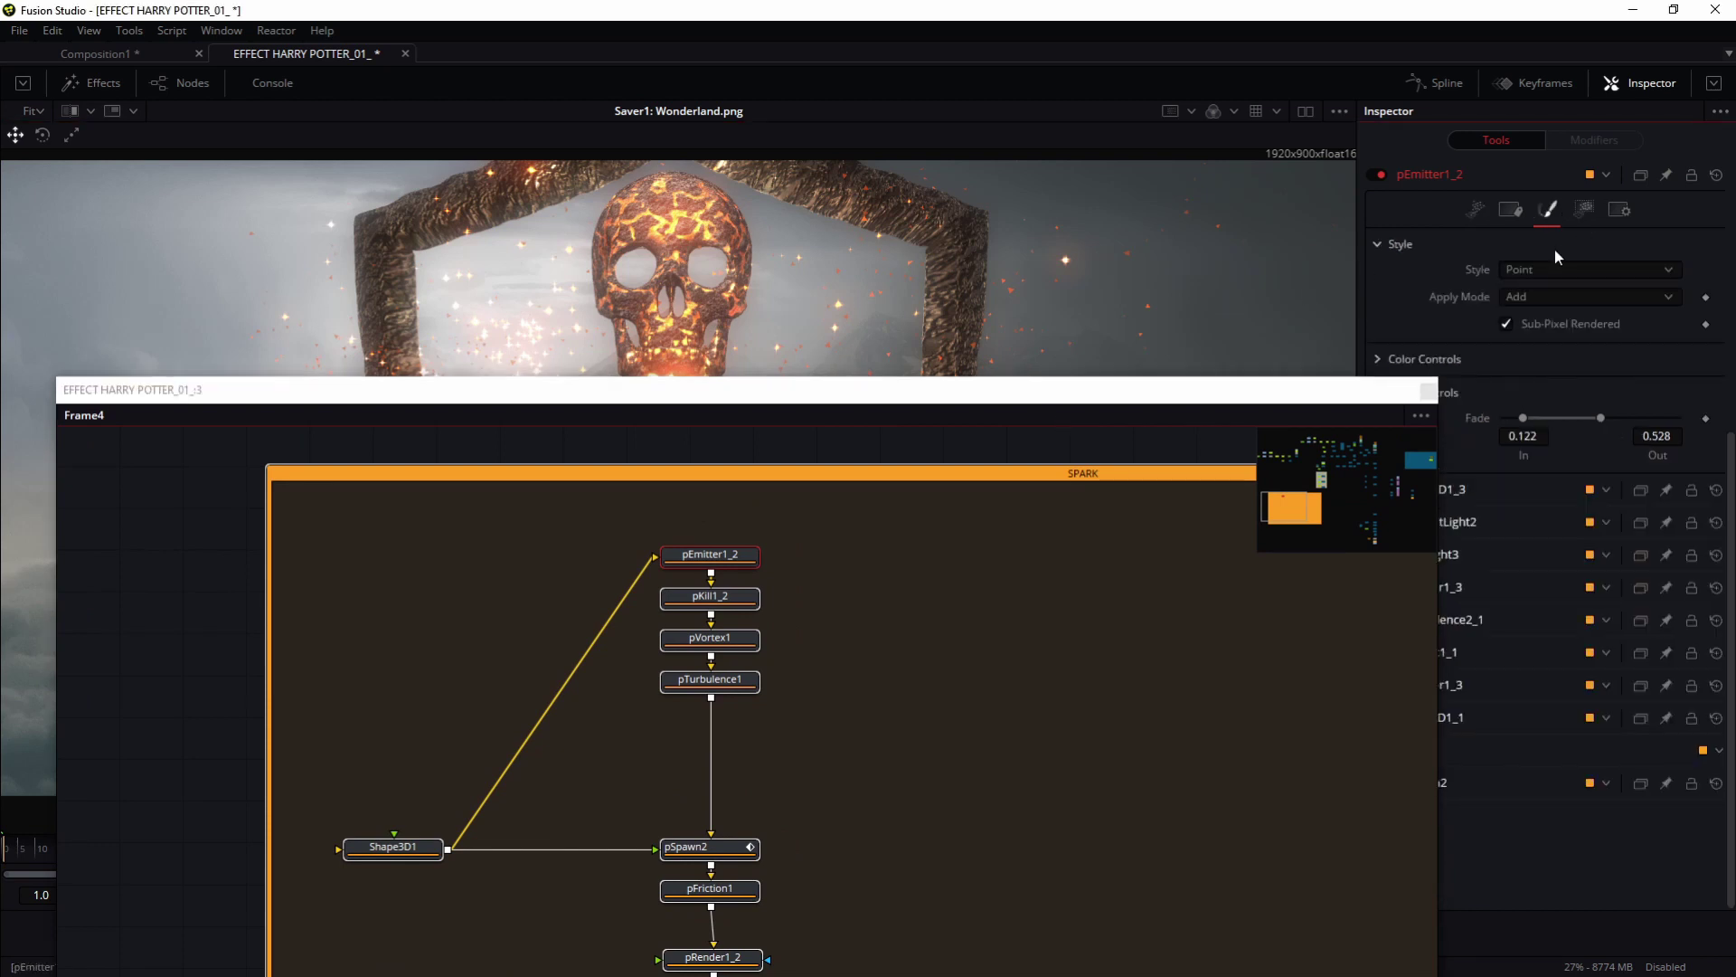
drag(1226, 391, 1113, 677)
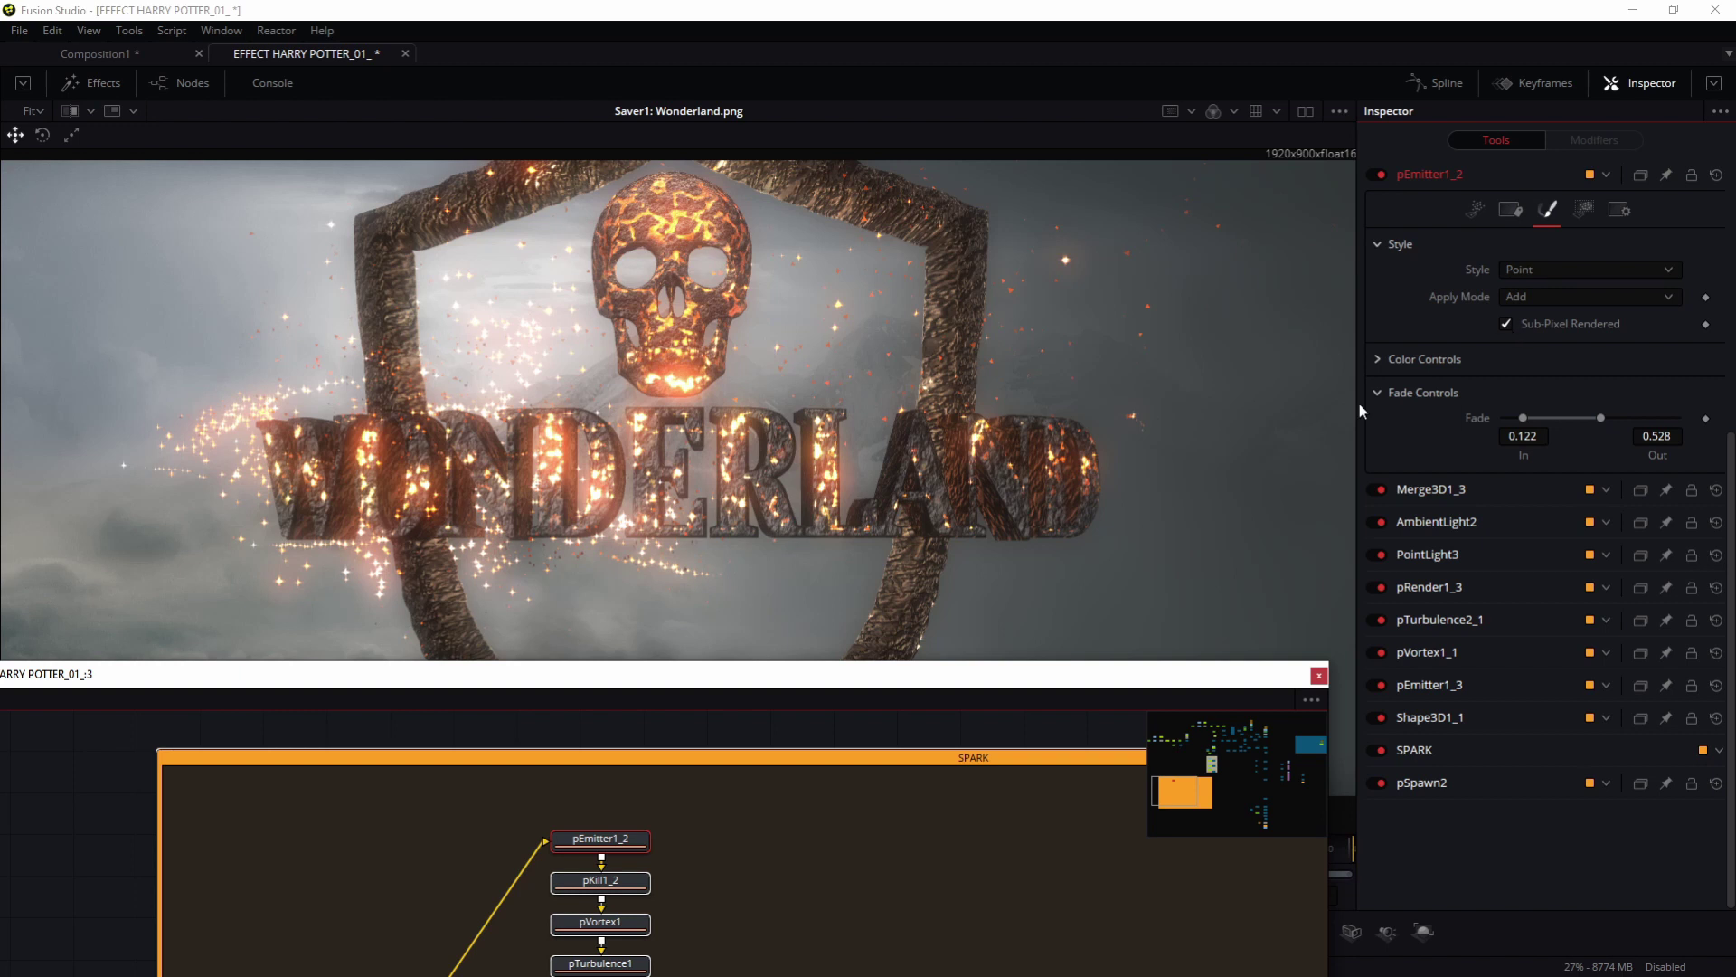
Step: Examine the remaining node flow through the particle lights, Fog3D1, Renderer3D1 and SoftGlow1, then view the whole Wonderland.png output
drag(927, 685, 1051, 395)
scroll(919, 871, down, 5)
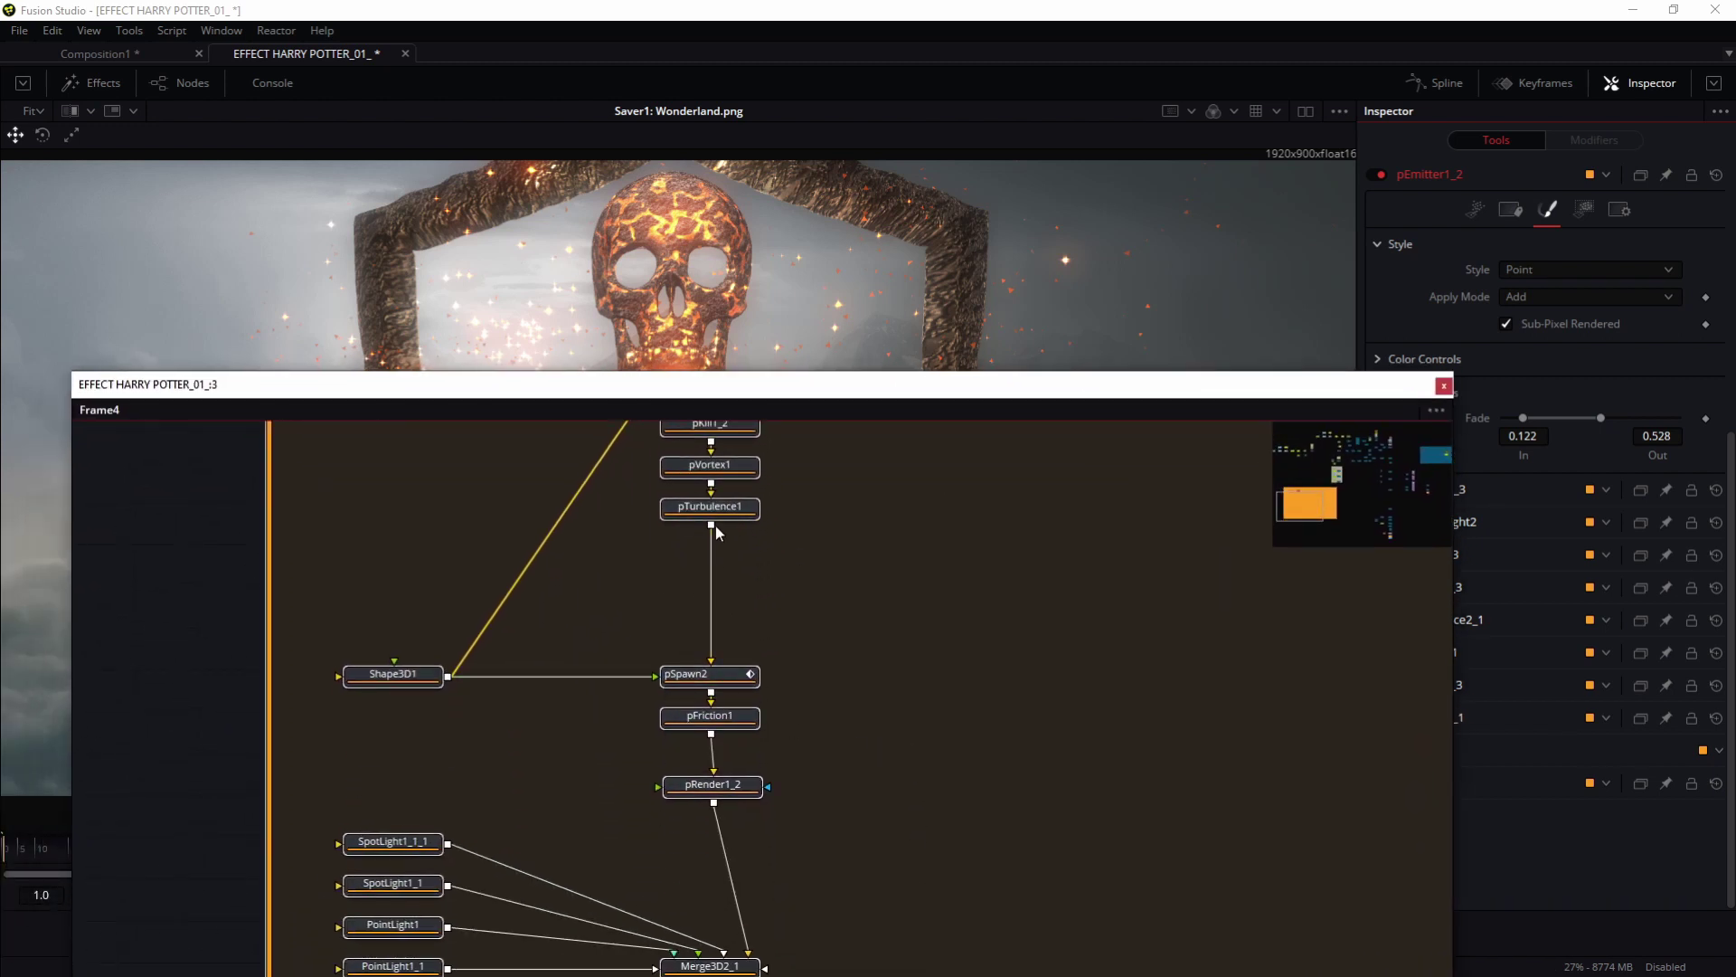
drag(743, 393, 639, 280)
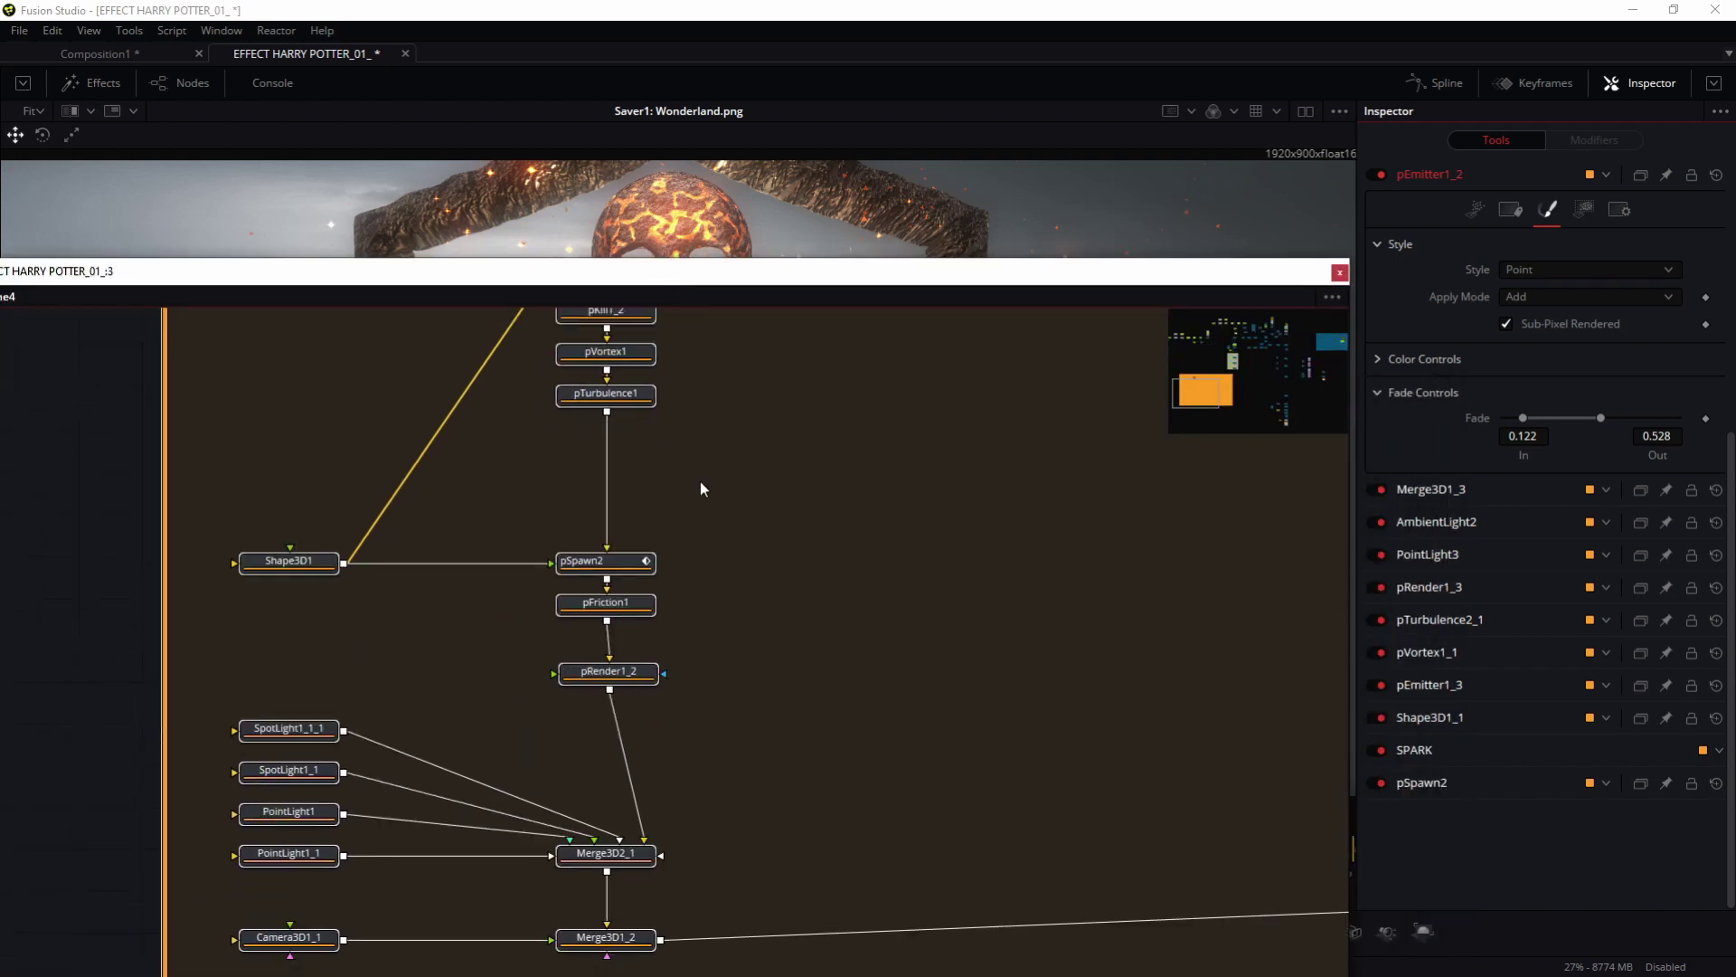
click(1264, 412)
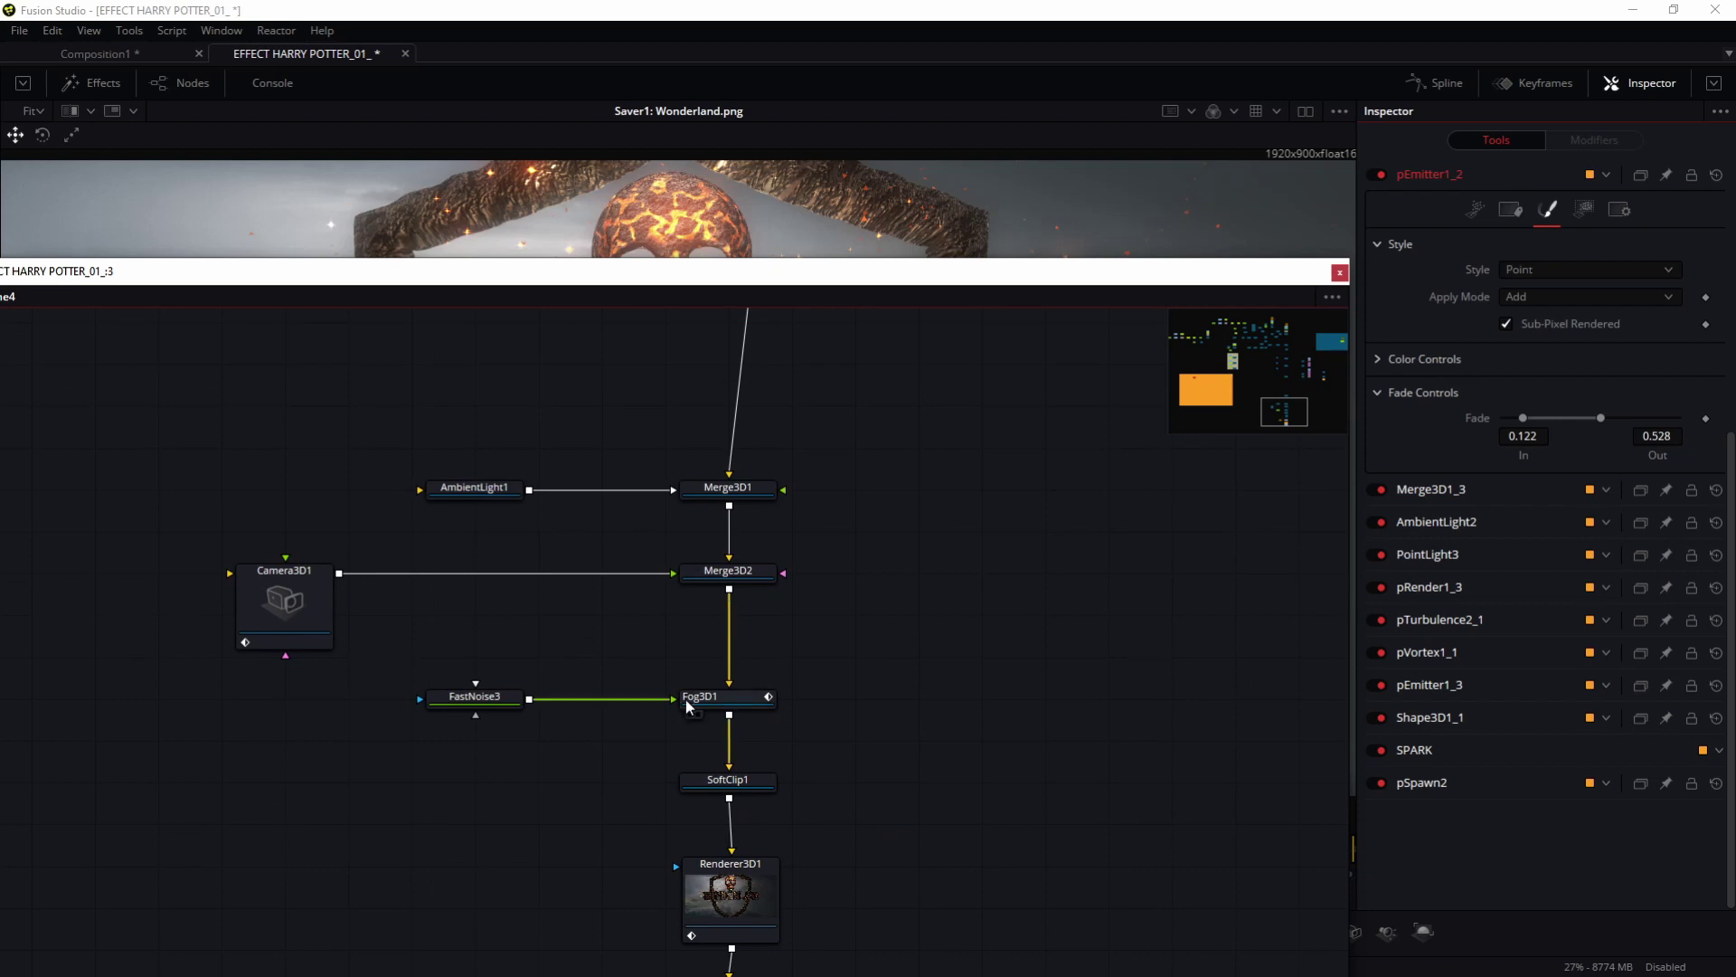
scroll(833, 798, down, 5)
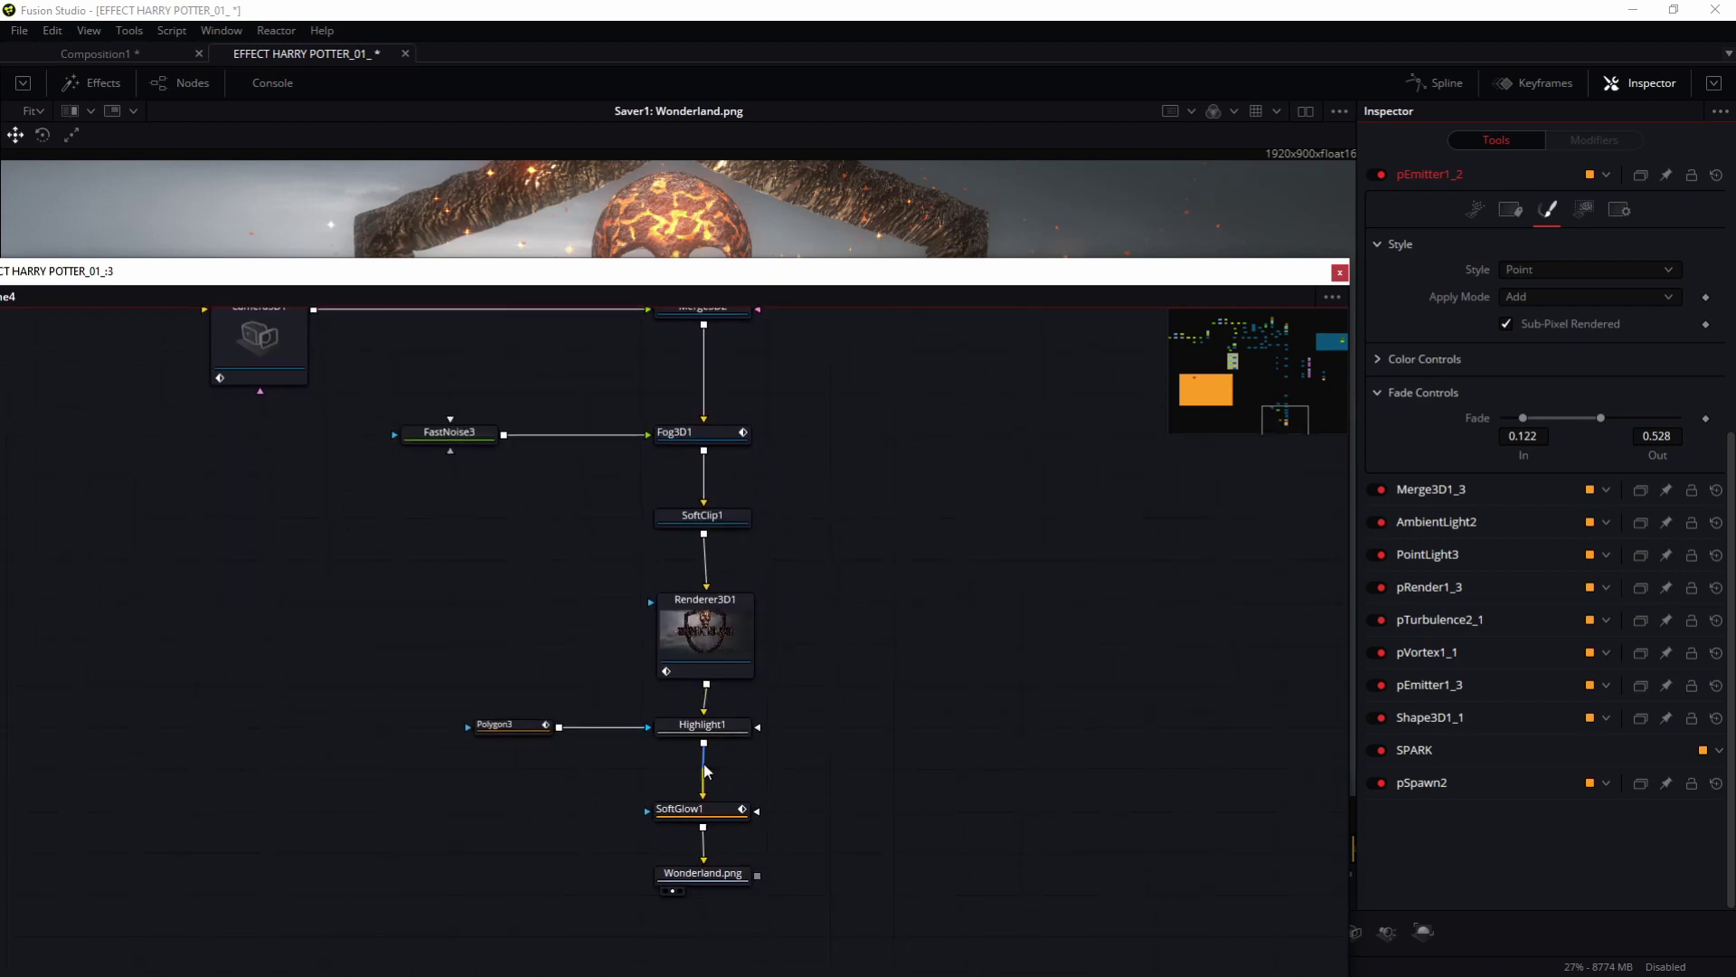
drag(1063, 275, 0, 543)
scroll(674, 418, down, 2)
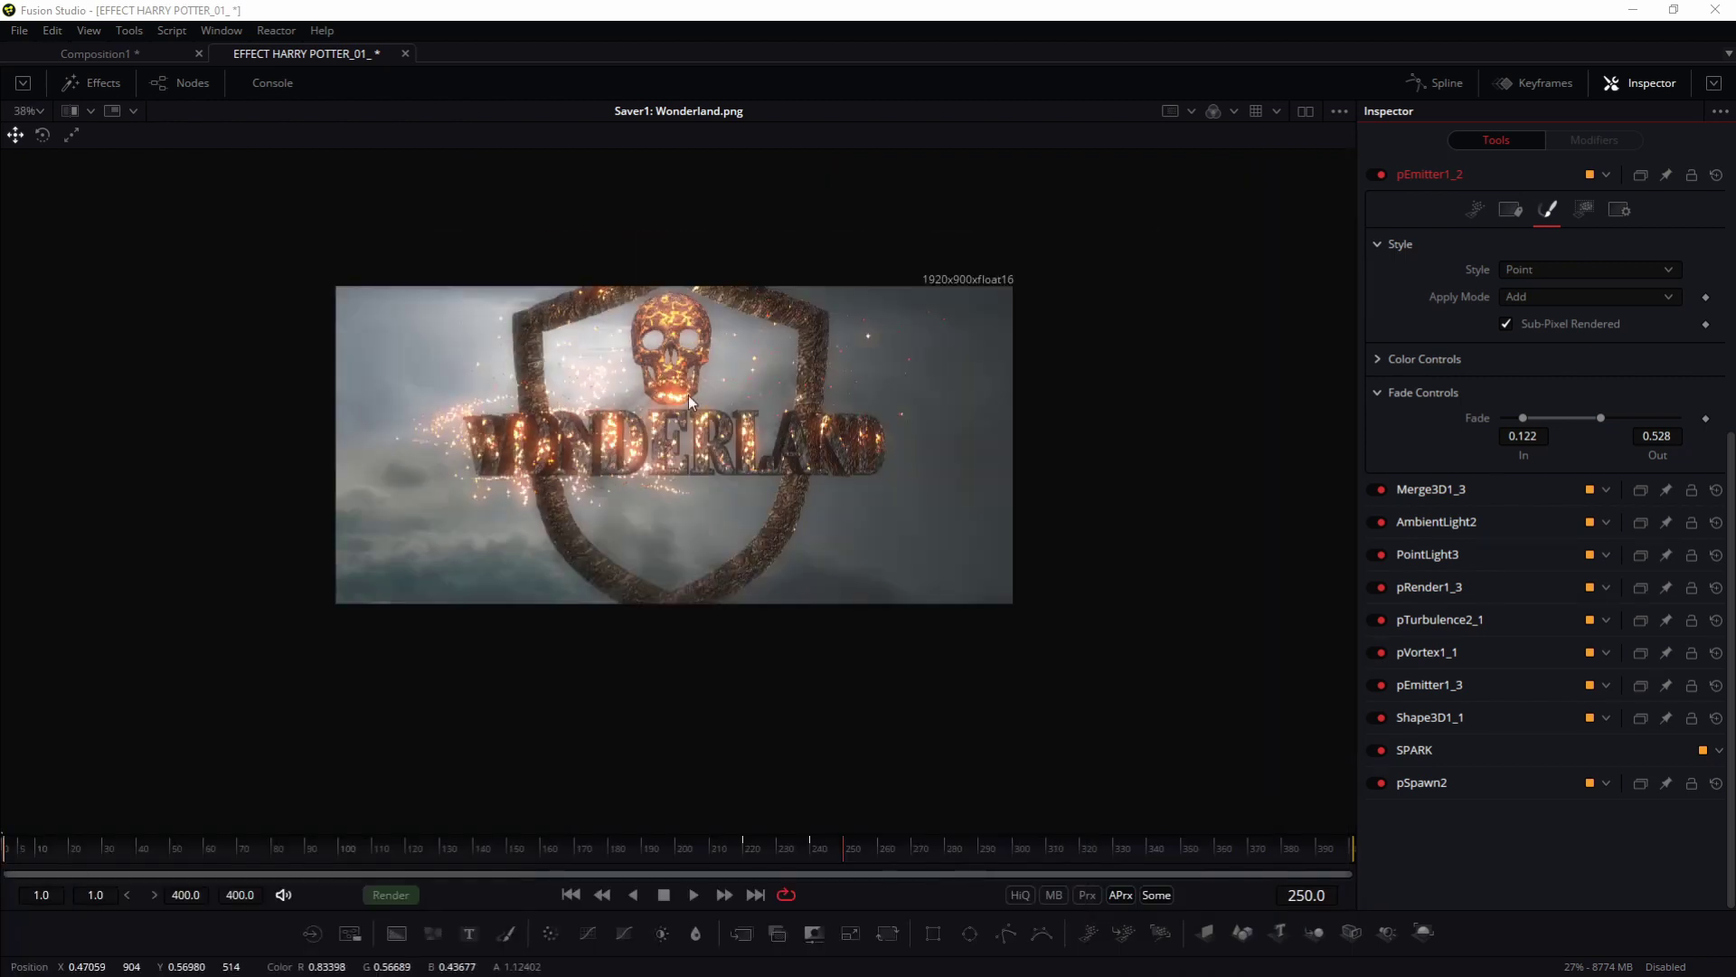